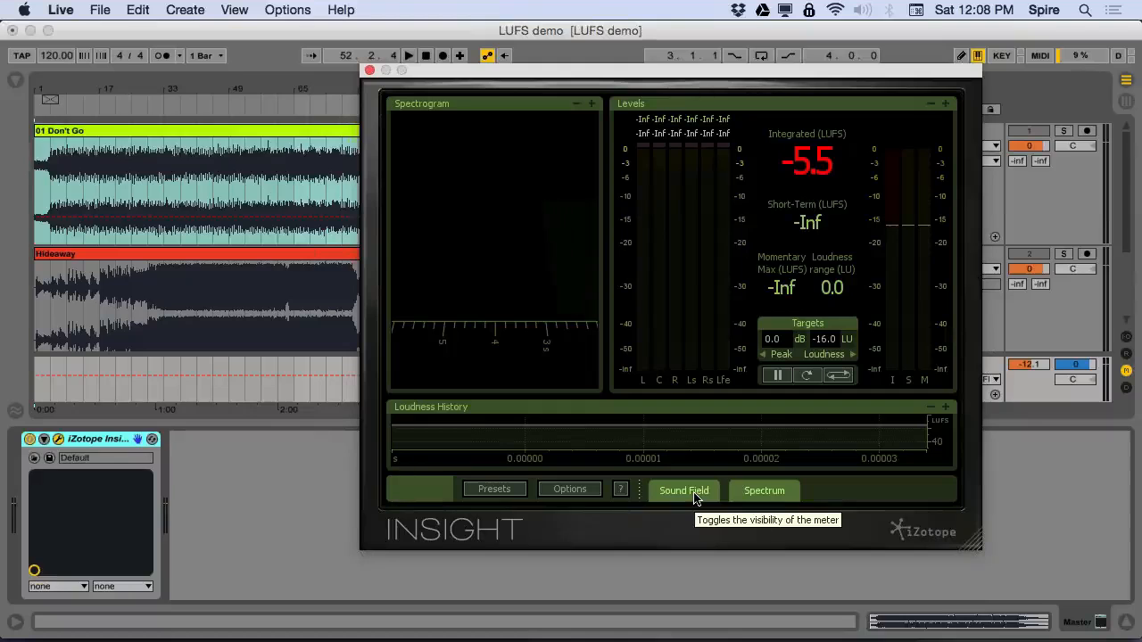
# - Show the Sound Field and Spectrum meters, then hide both along with the Spectrogram in Insight
pyautogui.click(694, 499)
pyautogui.click(701, 497)
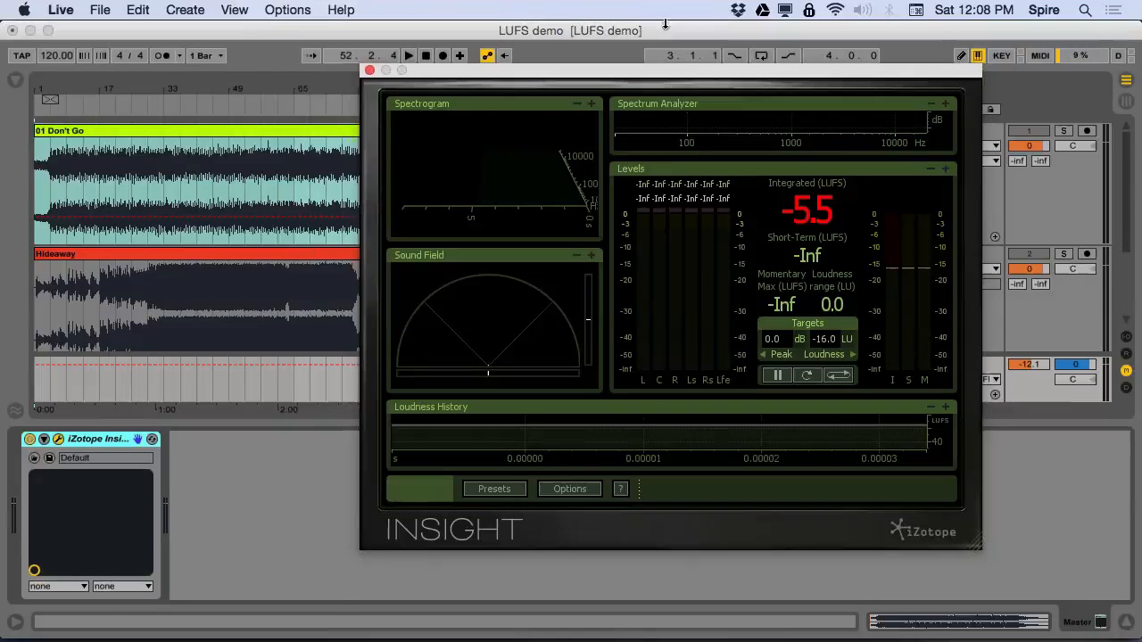
pyautogui.click(931, 105)
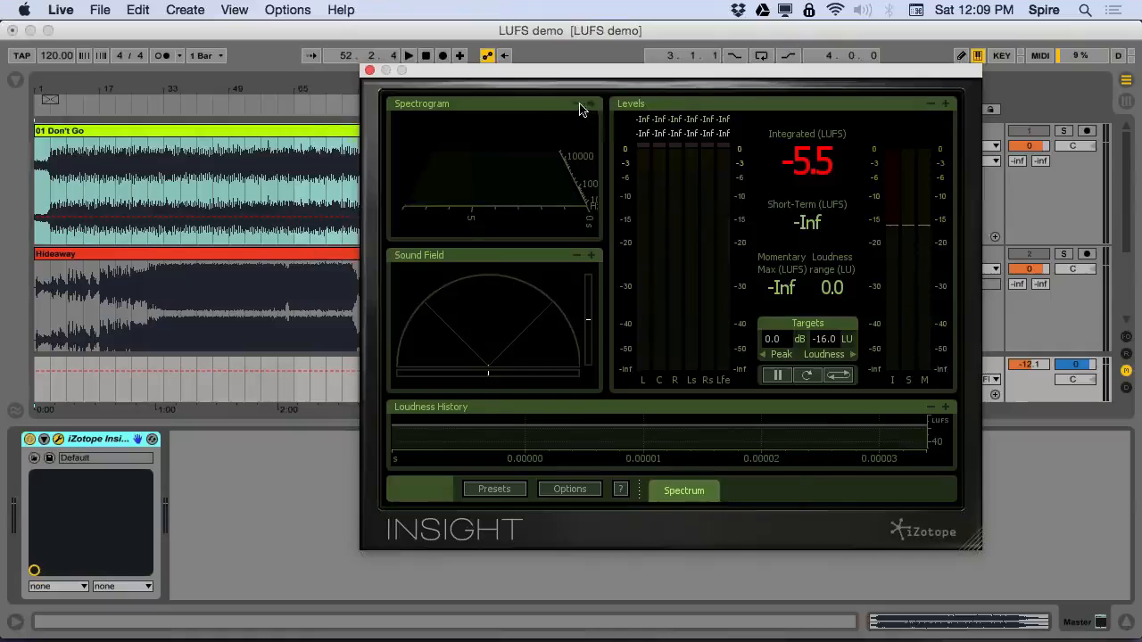
pyautogui.click(578, 105)
pyautogui.click(578, 104)
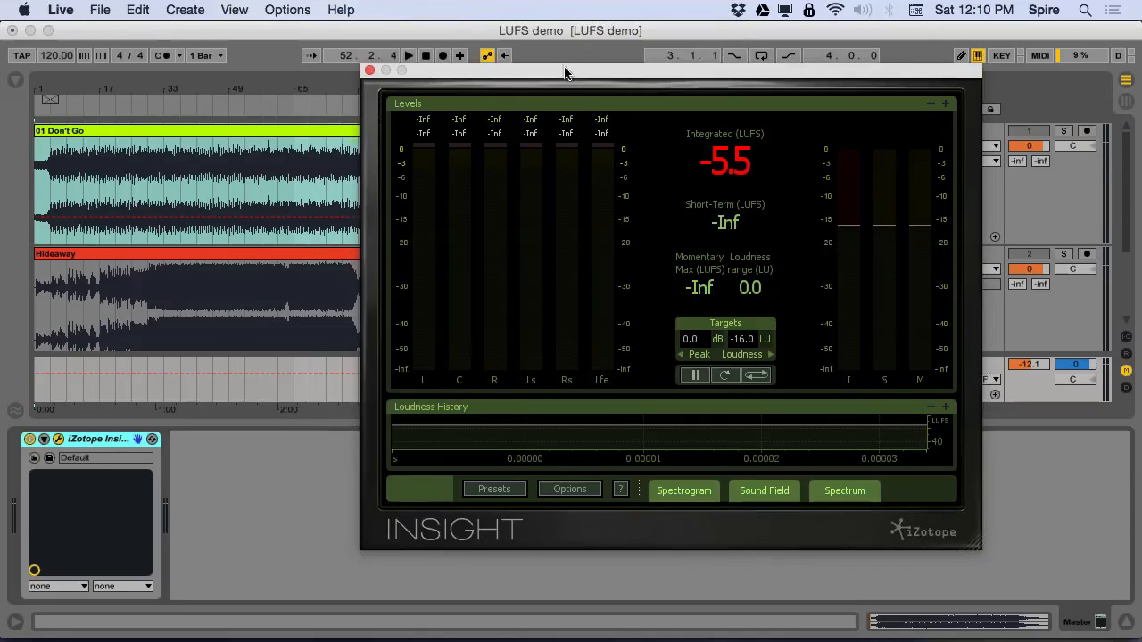
# - Collapse the device view below the arrangement and reposition the Insight window so the track controls are uncovered
pyautogui.moveTo(565, 72); pyautogui.dragTo(685, 92)
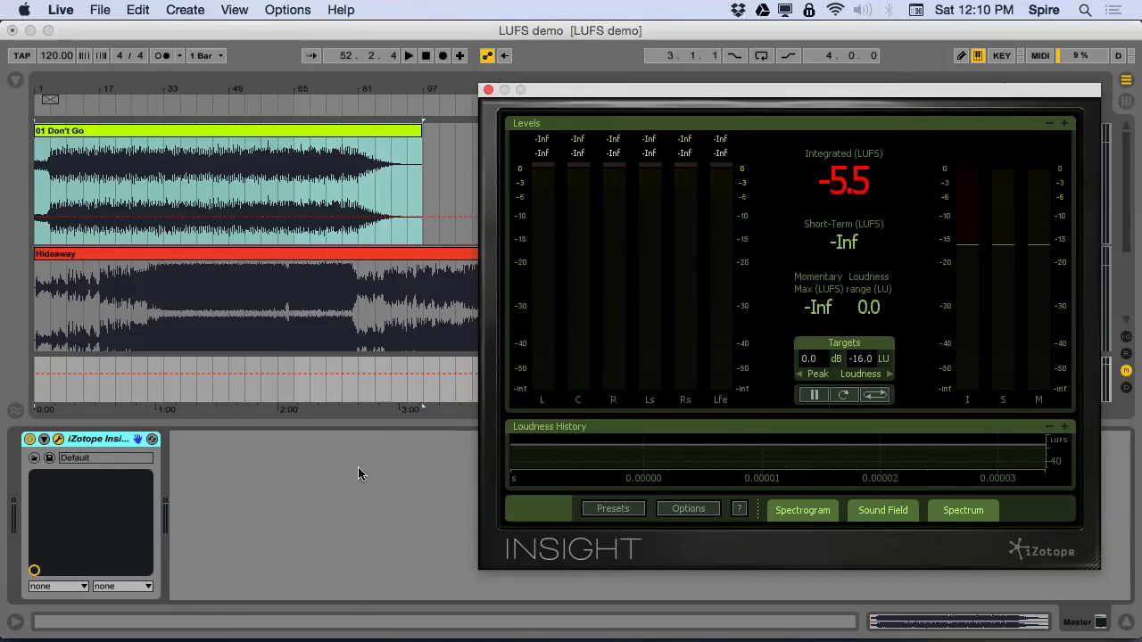
pyautogui.click(357, 420)
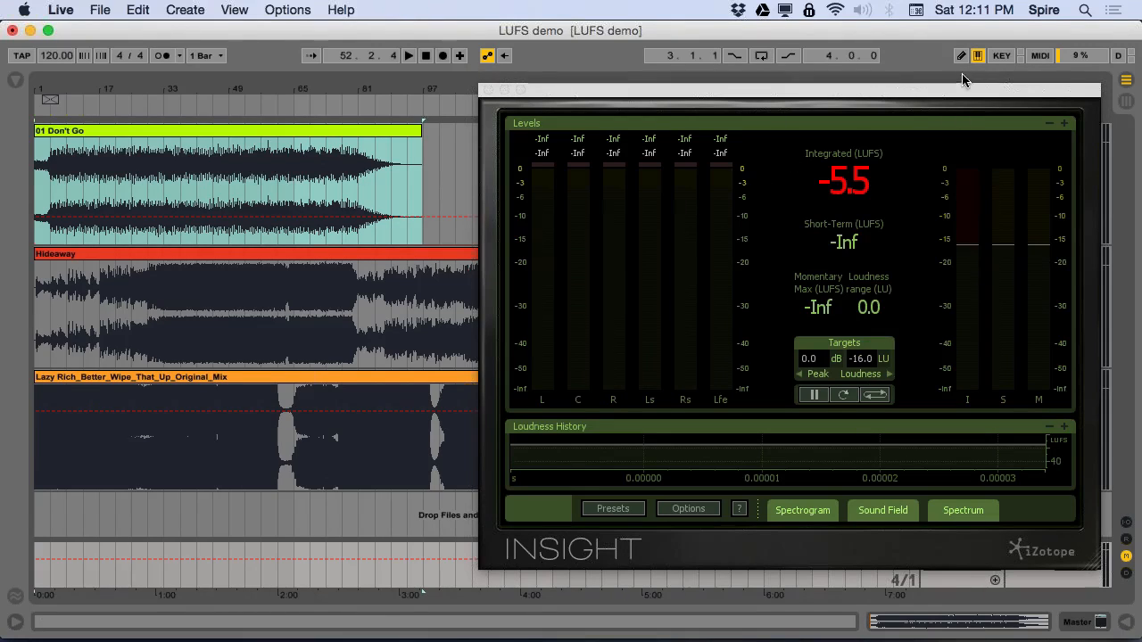
pyautogui.moveTo(963, 91); pyautogui.dragTo(860, 96)
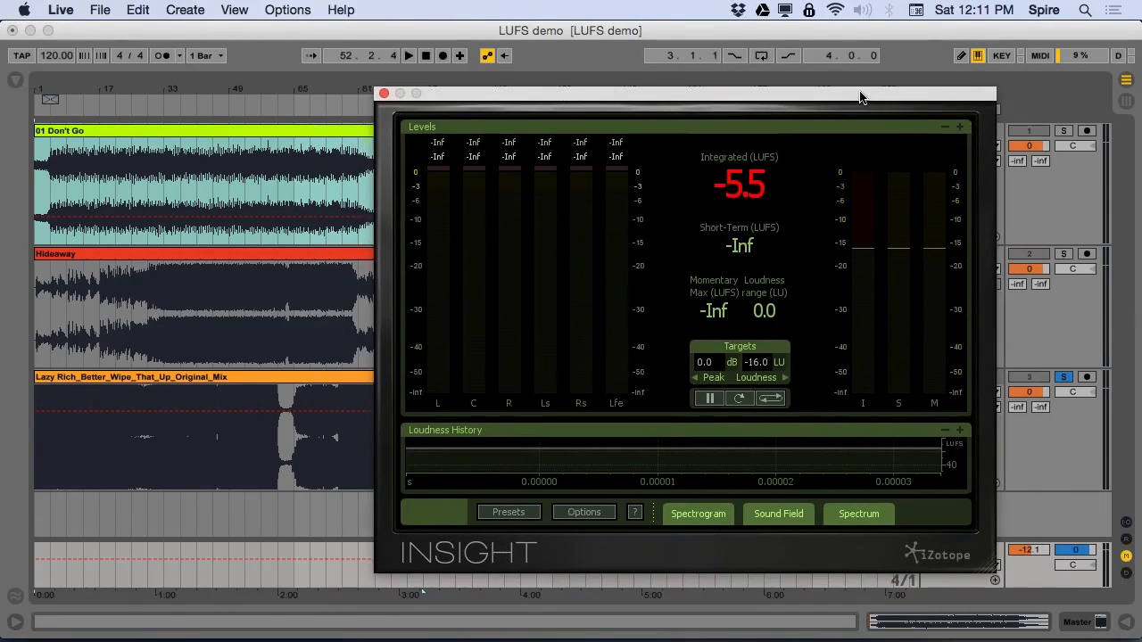
# - Solo track 1 and play the 01 Don't Go clip from its start to meter its loudness
pyautogui.click(1064, 131)
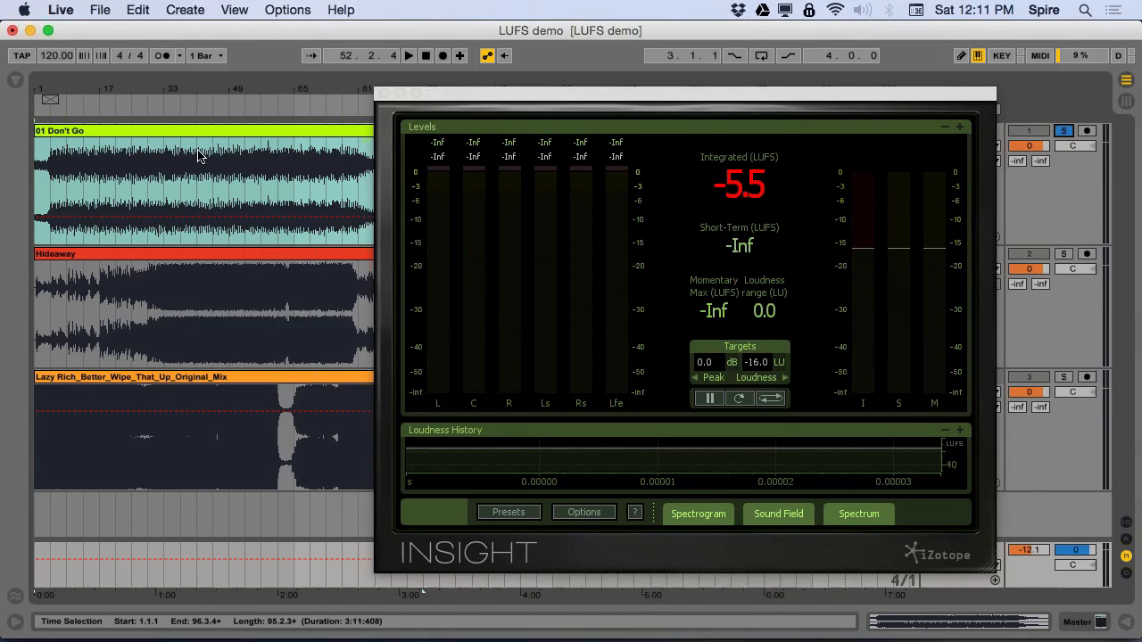
pyautogui.click(116, 169)
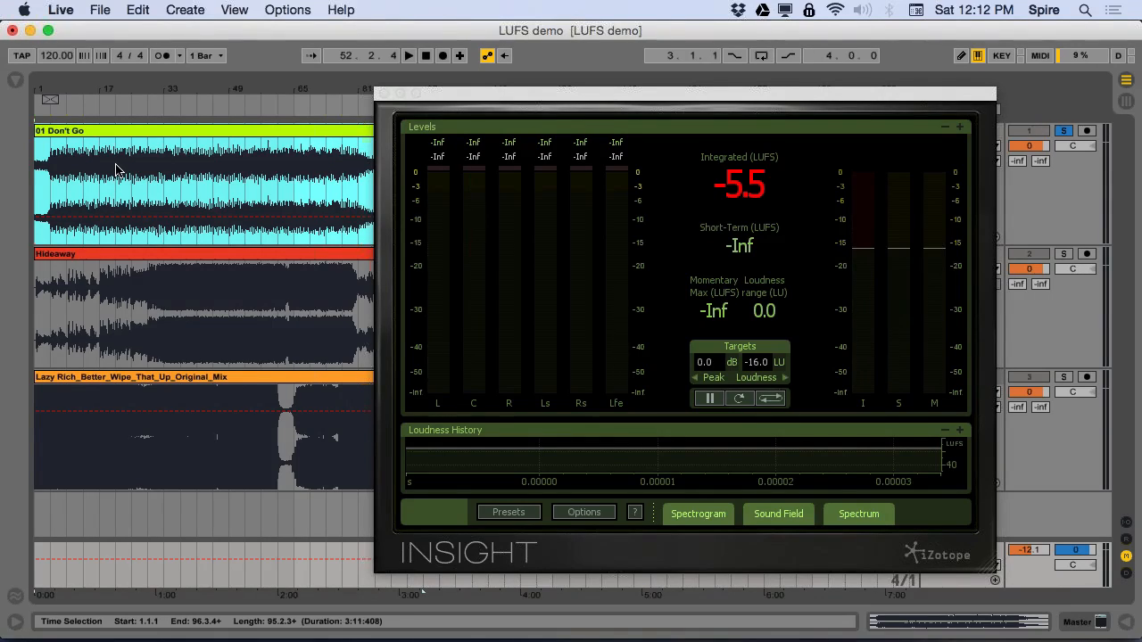
pyautogui.press('space')
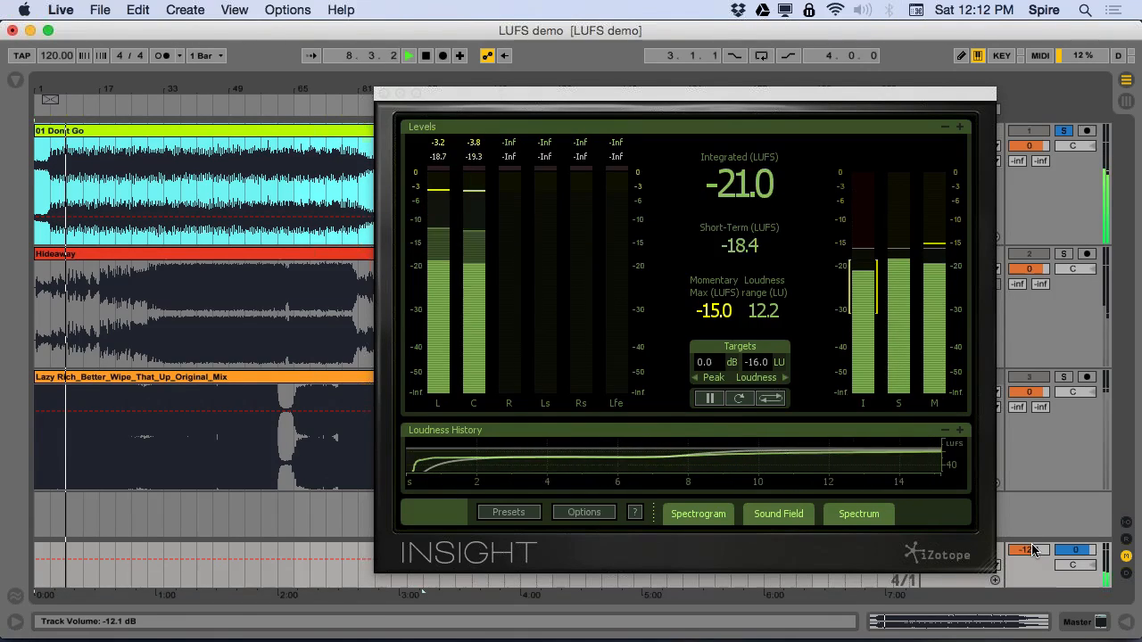
# - Lower the Master track volume to -34.0 dB while 01 Don't Go is being metered, and stop playback
pyautogui.moveTo(1032, 547); pyautogui.dragTo(1034, 553)
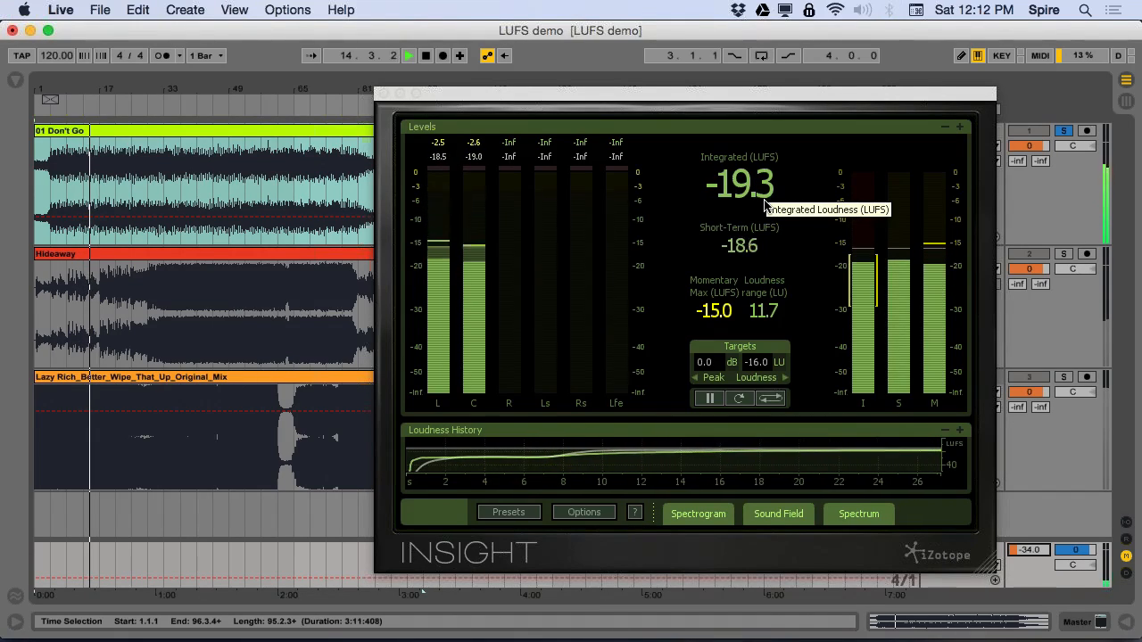
pyautogui.moveTo(478, 95); pyautogui.dragTo(531, 80)
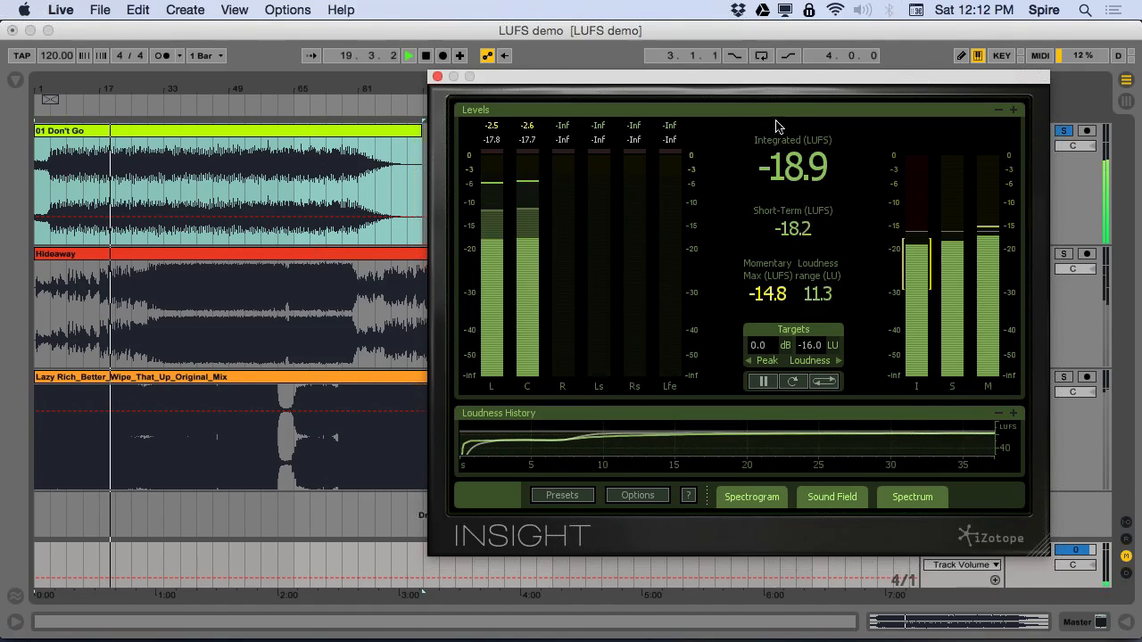
pyautogui.moveTo(683, 82); pyautogui.dragTo(584, 83)
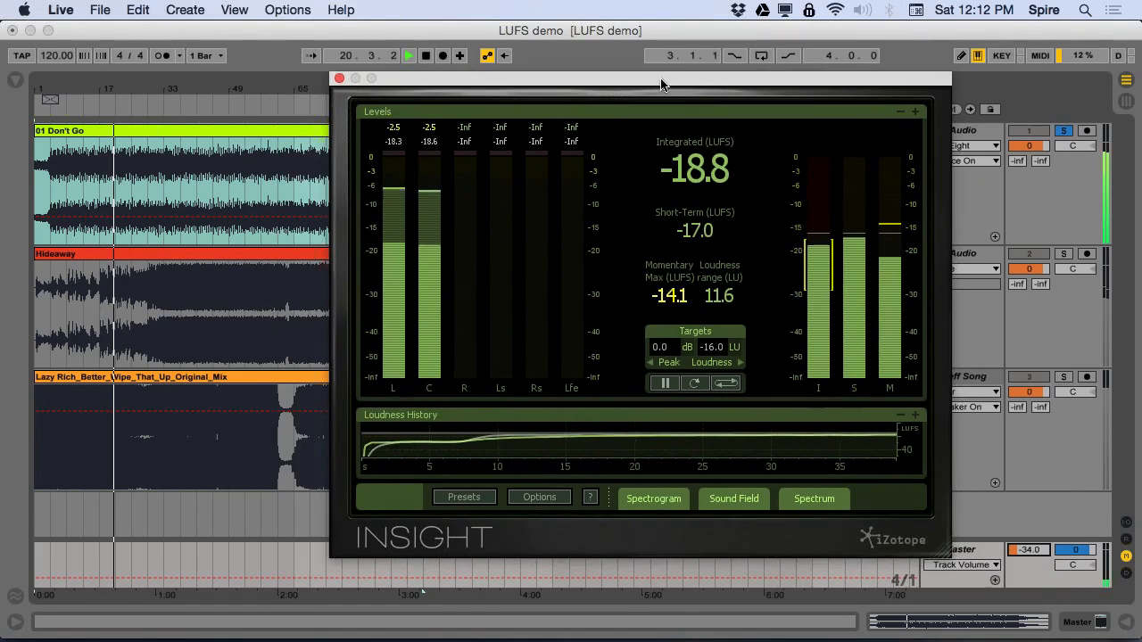
pyautogui.press('space')
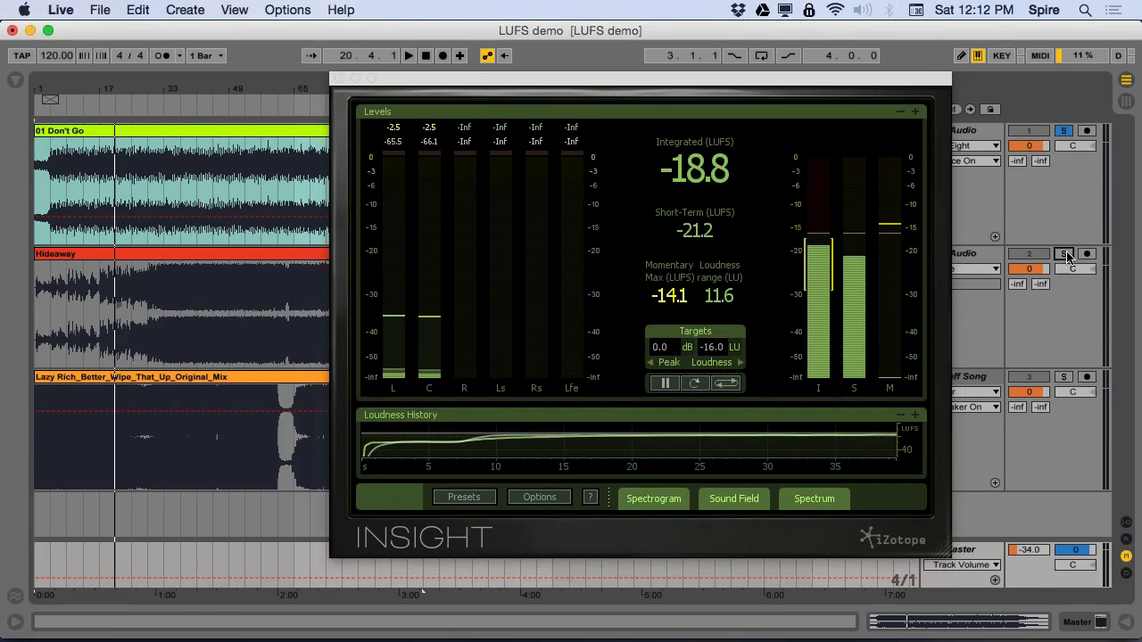
# - Solo track 2 and play the Hideaway clip from bar 33 to measure its integrated loudness, stopping after about eight bars
pyautogui.click(1064, 255)
pyautogui.click(244, 256)
pyautogui.click(161, 296)
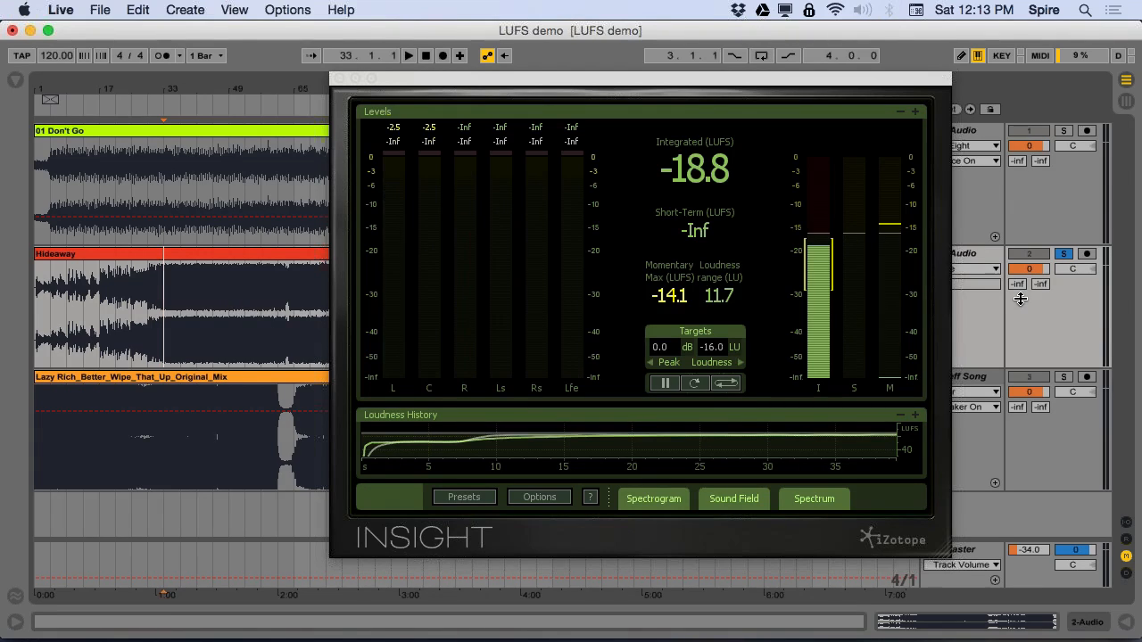
pyautogui.press('space')
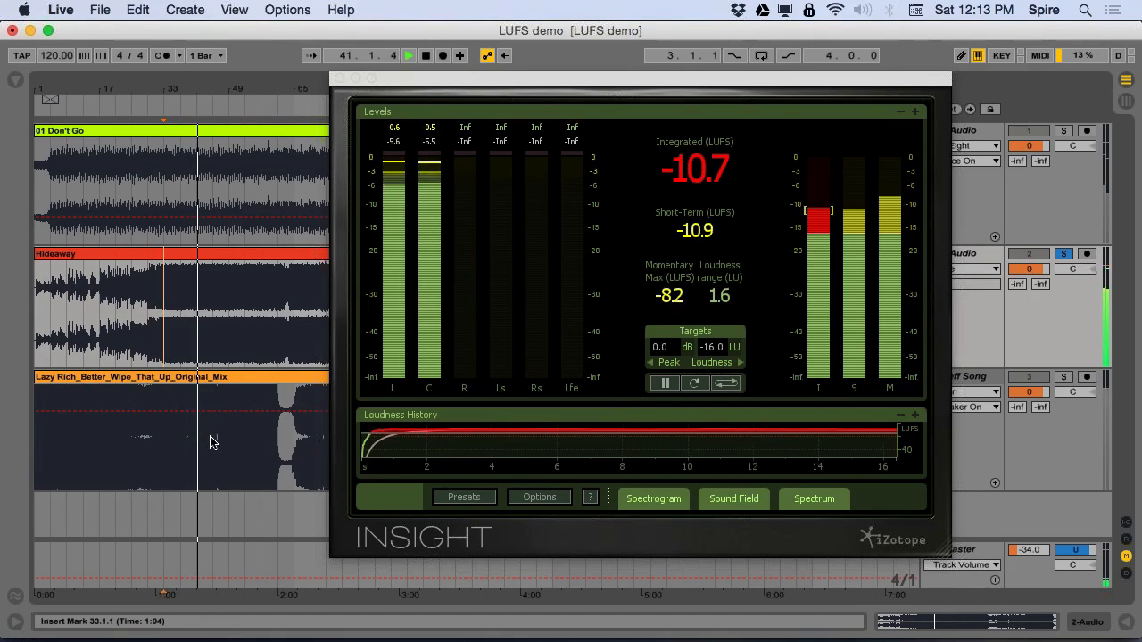
pyautogui.press('space')
# - Solo the Reff Song track and play the Lazy Rich clip from bar 41 to measure its integrated loudness, stopping around bar 48
pyautogui.click(1063, 377)
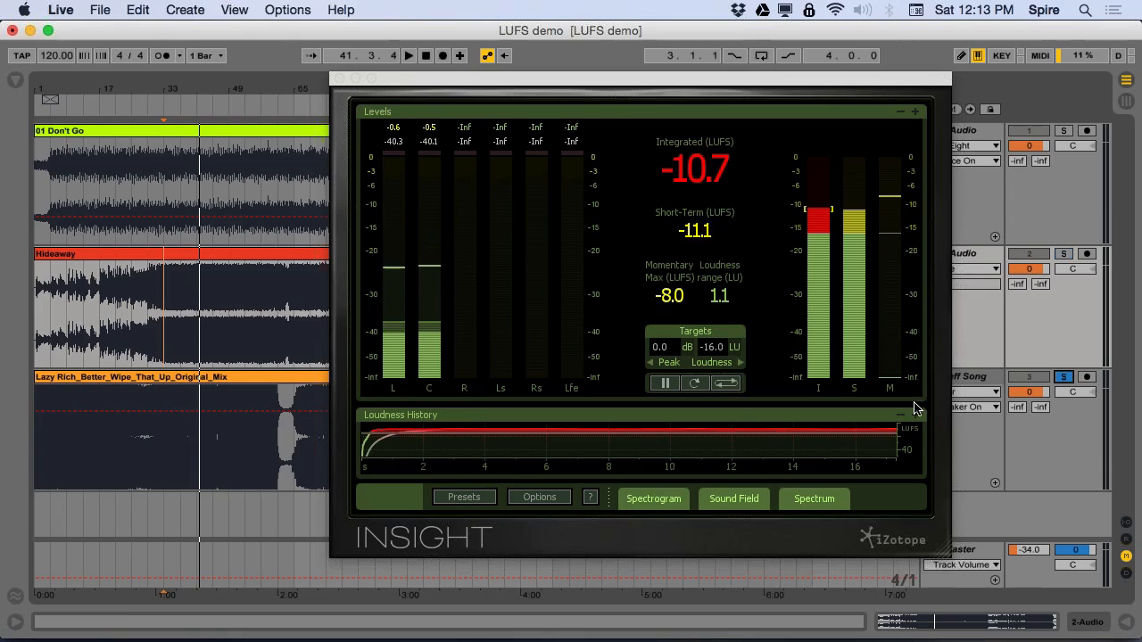
pyautogui.click(189, 444)
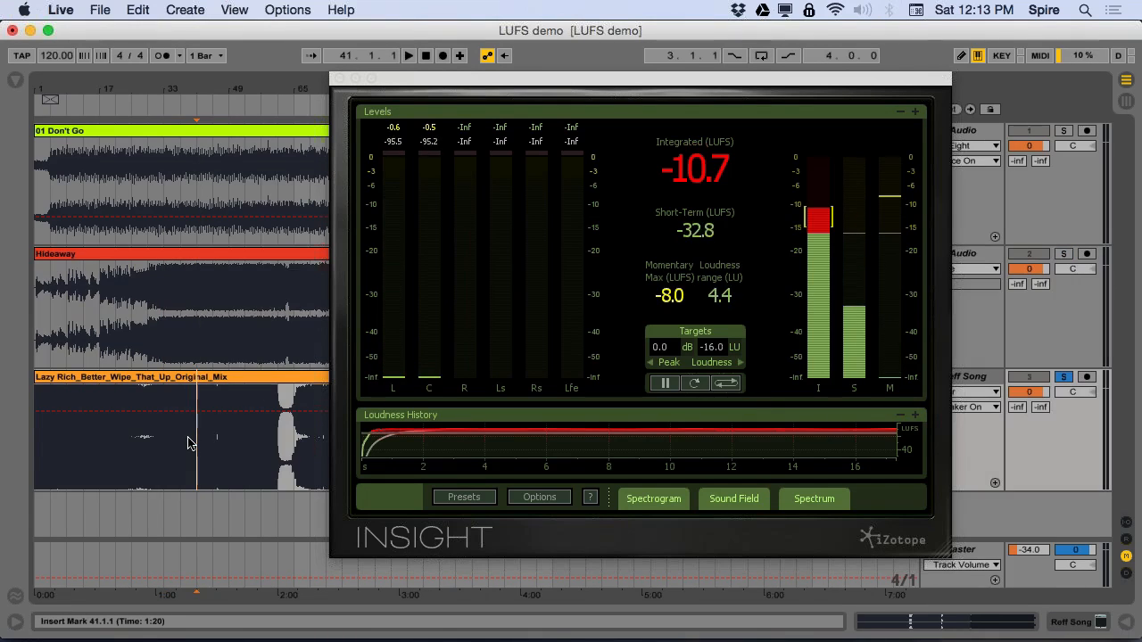
pyautogui.press('space')
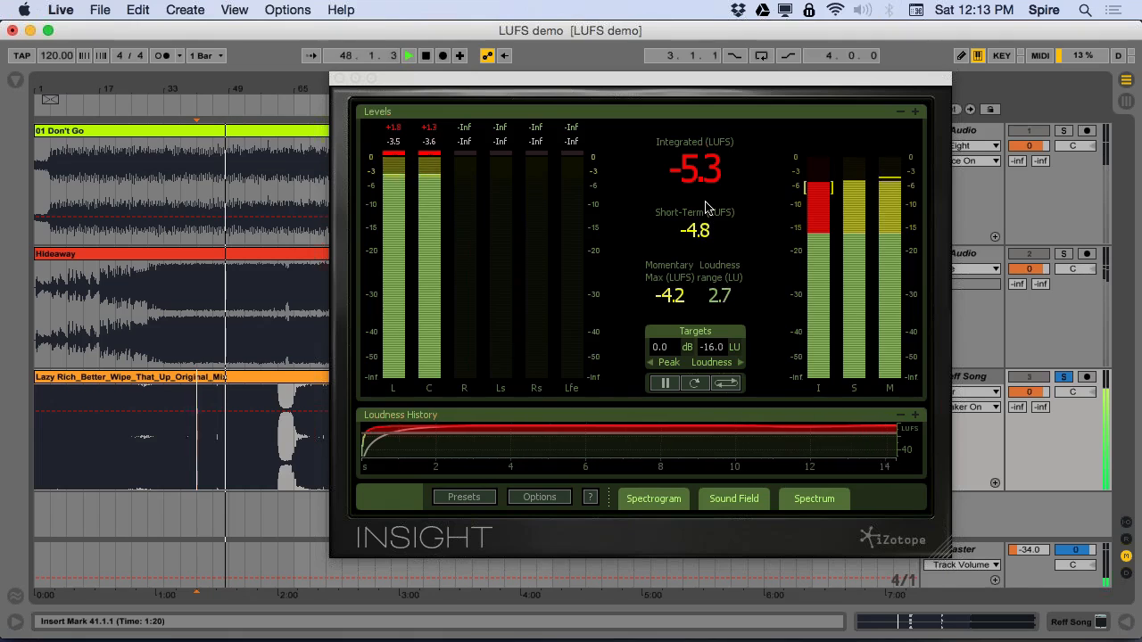
pyautogui.press('space')
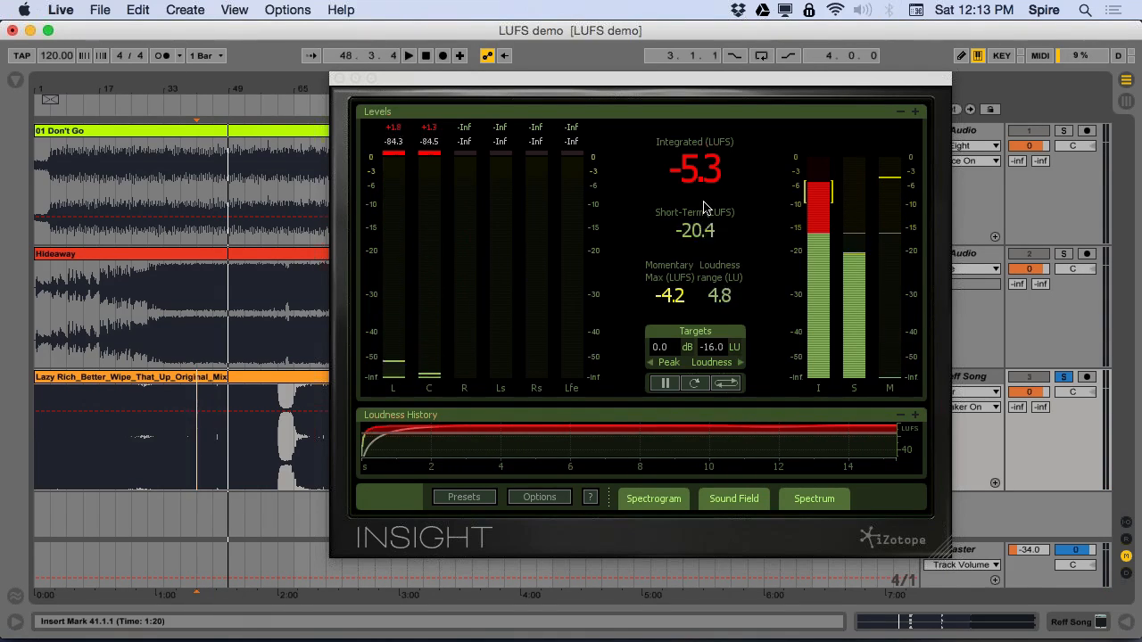
# - Move the Insight window down off the tracks and raise the 01 Don't Go clip's gain to 3.00 dB
pyautogui.click(553, 80)
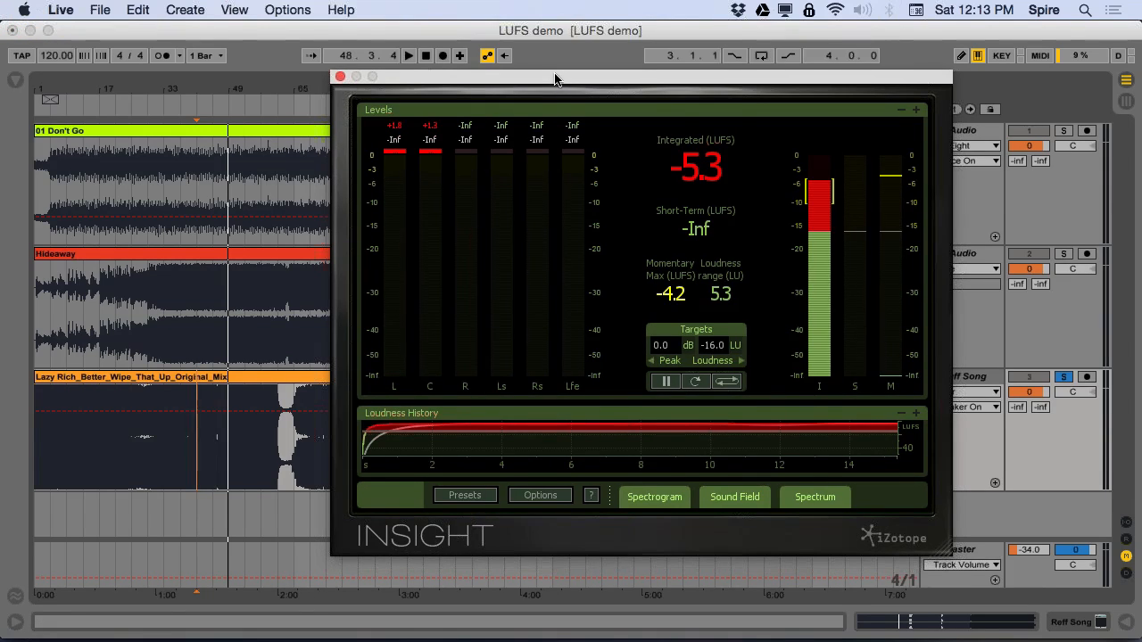
pyautogui.moveTo(554, 79); pyautogui.dragTo(575, 294)
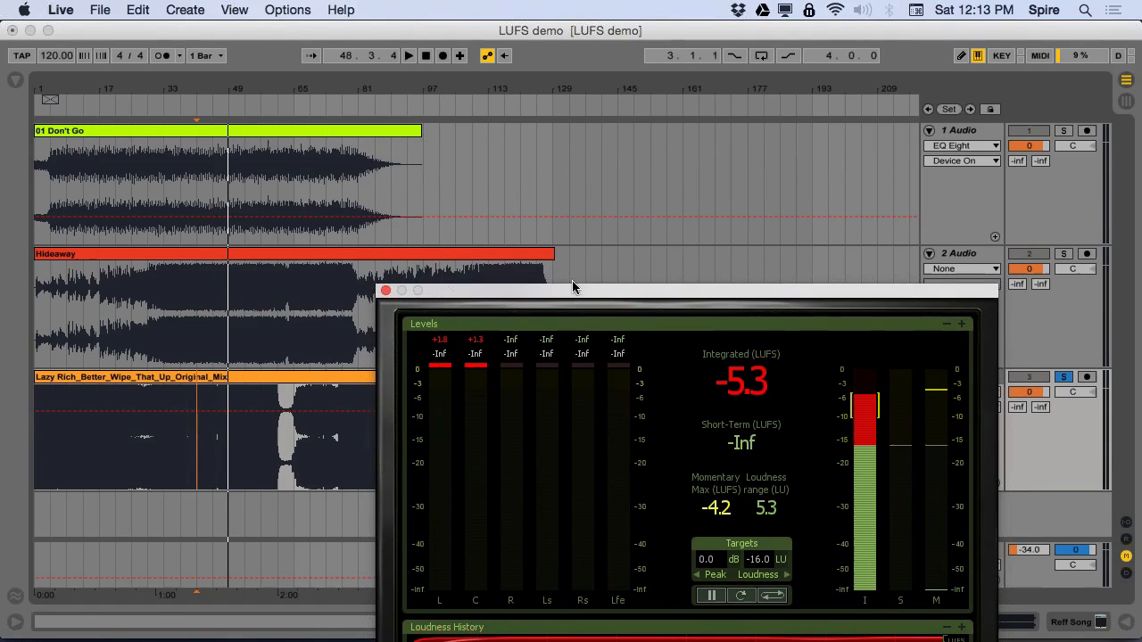
pyautogui.click(223, 134)
pyautogui.doubleClick(223, 134)
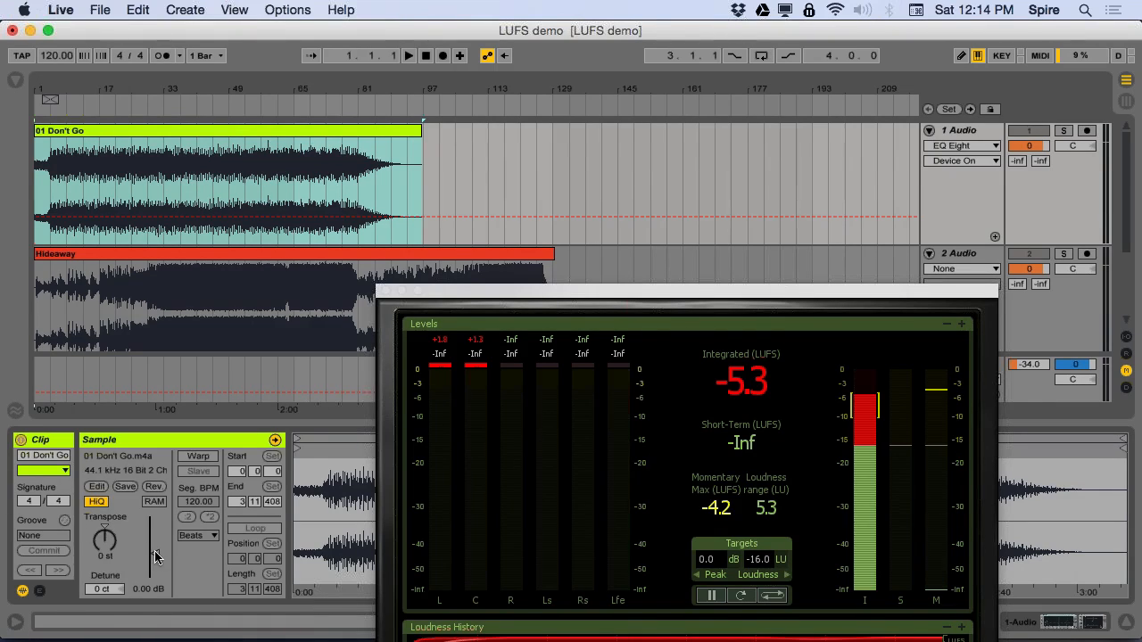
pyautogui.moveTo(156, 555); pyautogui.dragTo(136, 559)
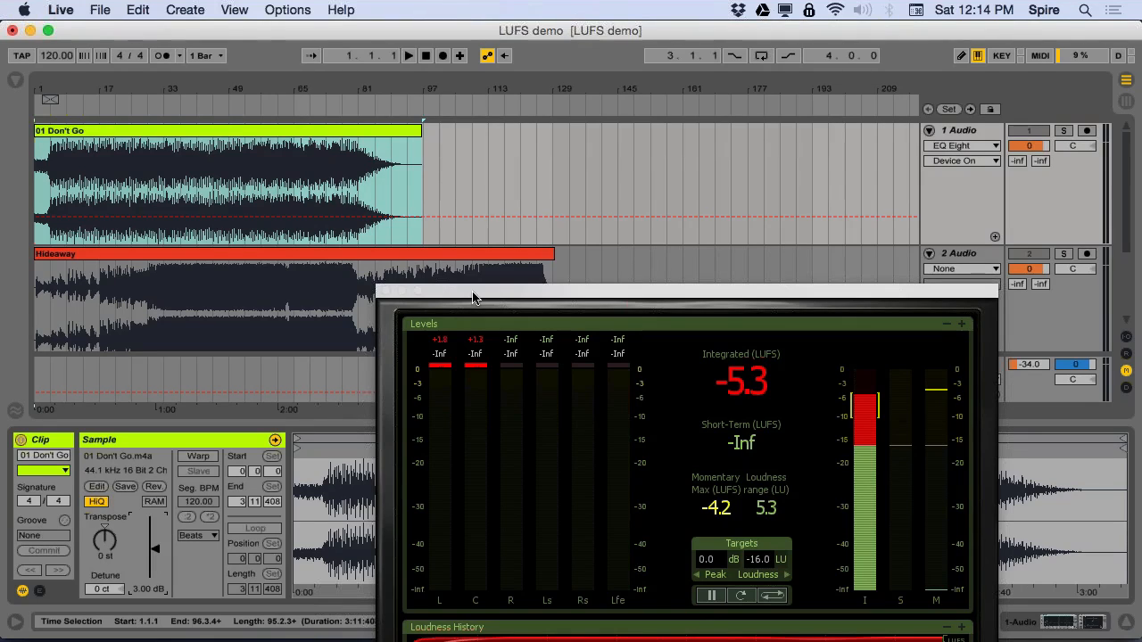
# - Turn off Warp for the Hideaway clip and set its clip gain to -6 dB
pyautogui.click(275, 256)
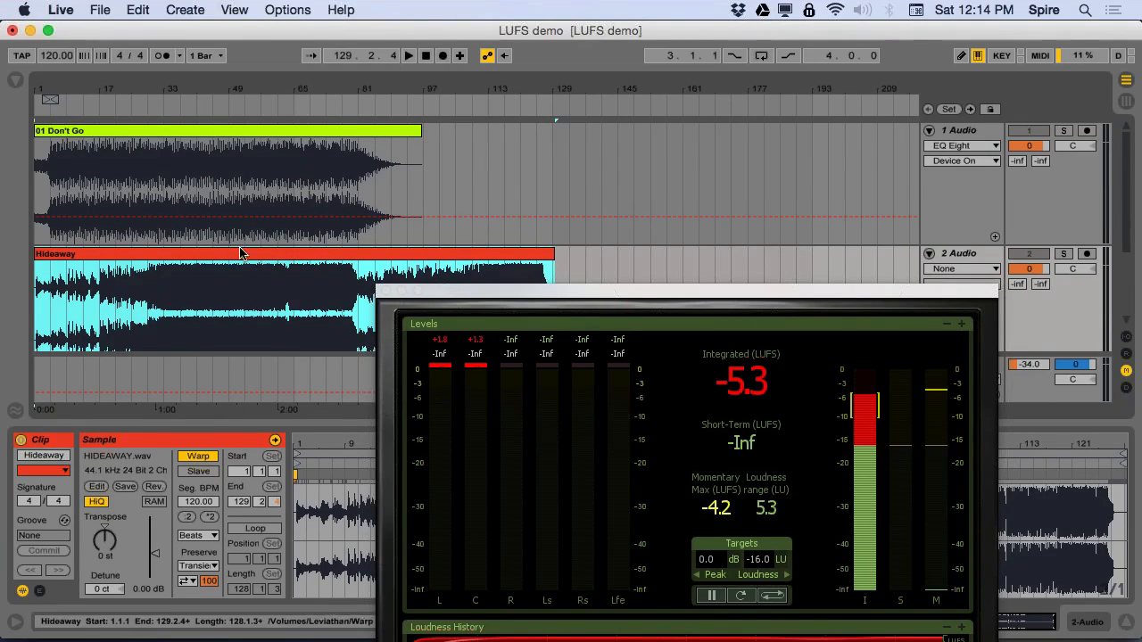
pyautogui.scroll(-3, 259, 253)
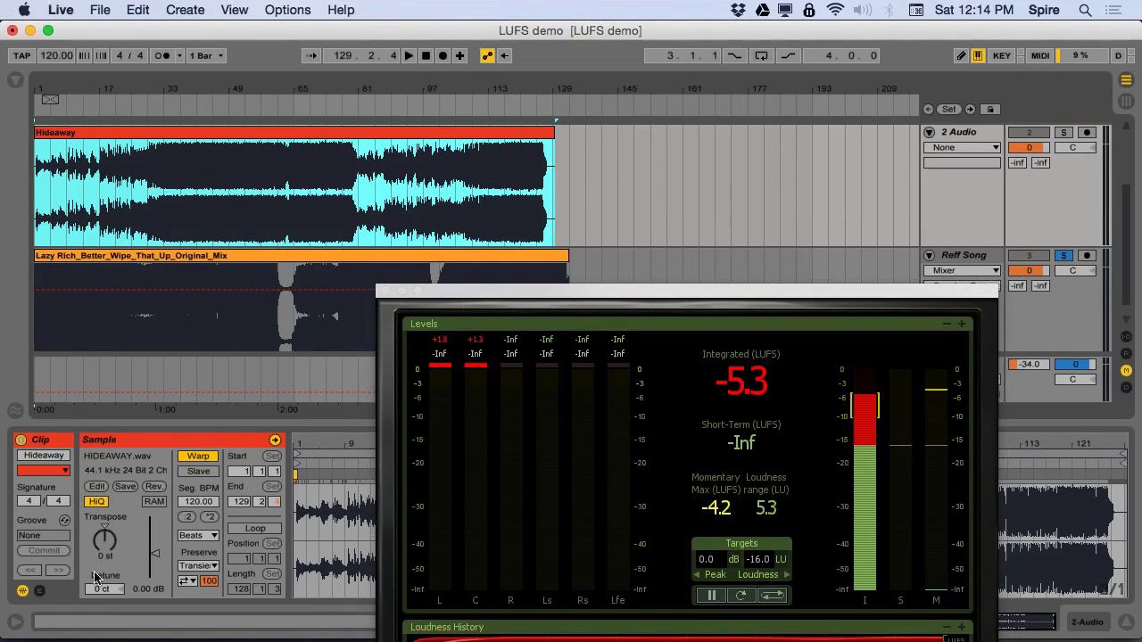
pyautogui.click(189, 463)
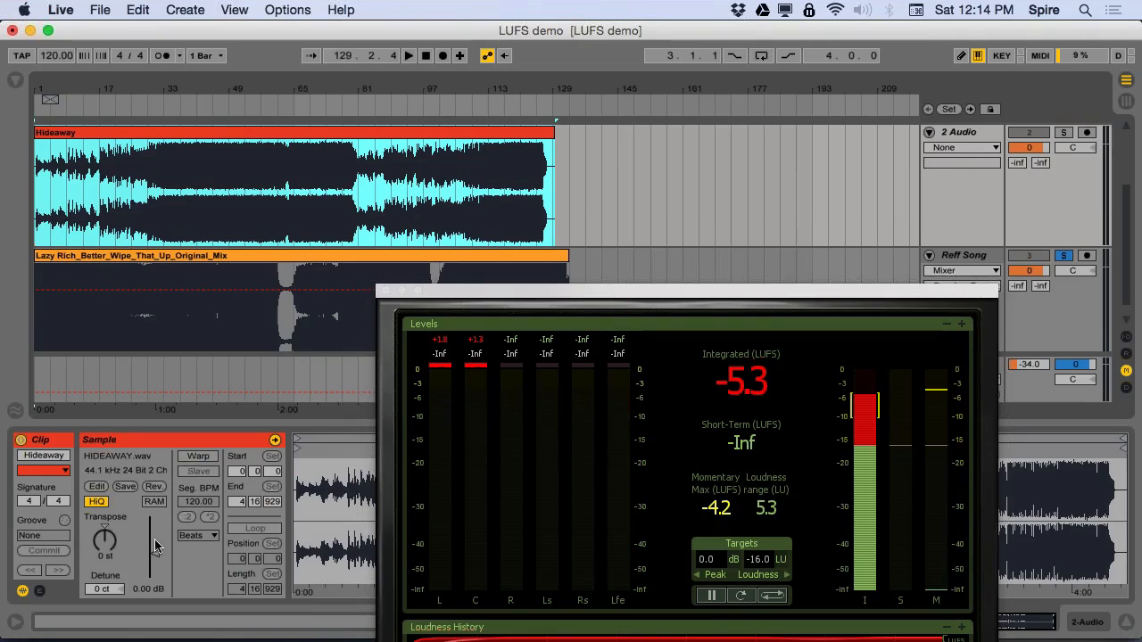
pyautogui.click(155, 558)
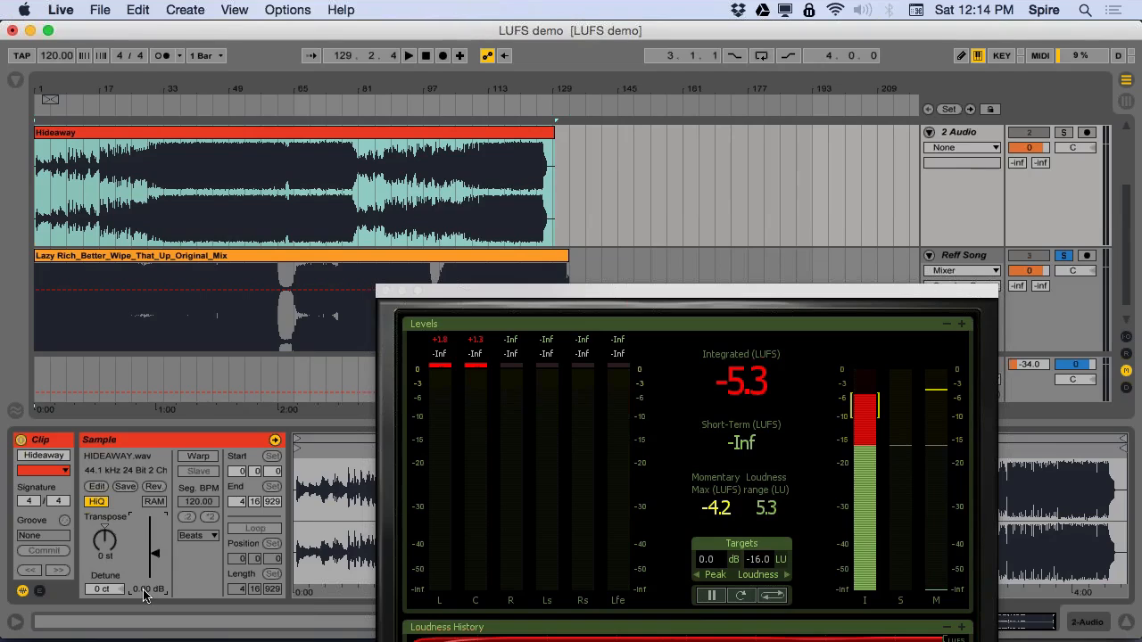
pyautogui.click(147, 590)
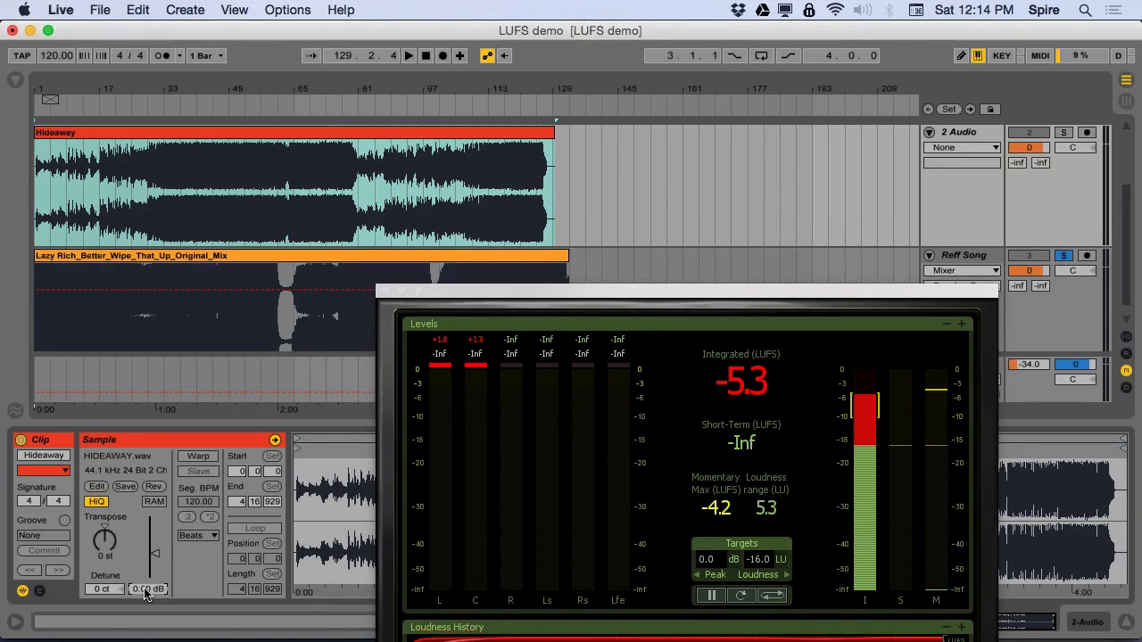
pyautogui.write('-6')
pyautogui.press('Return')
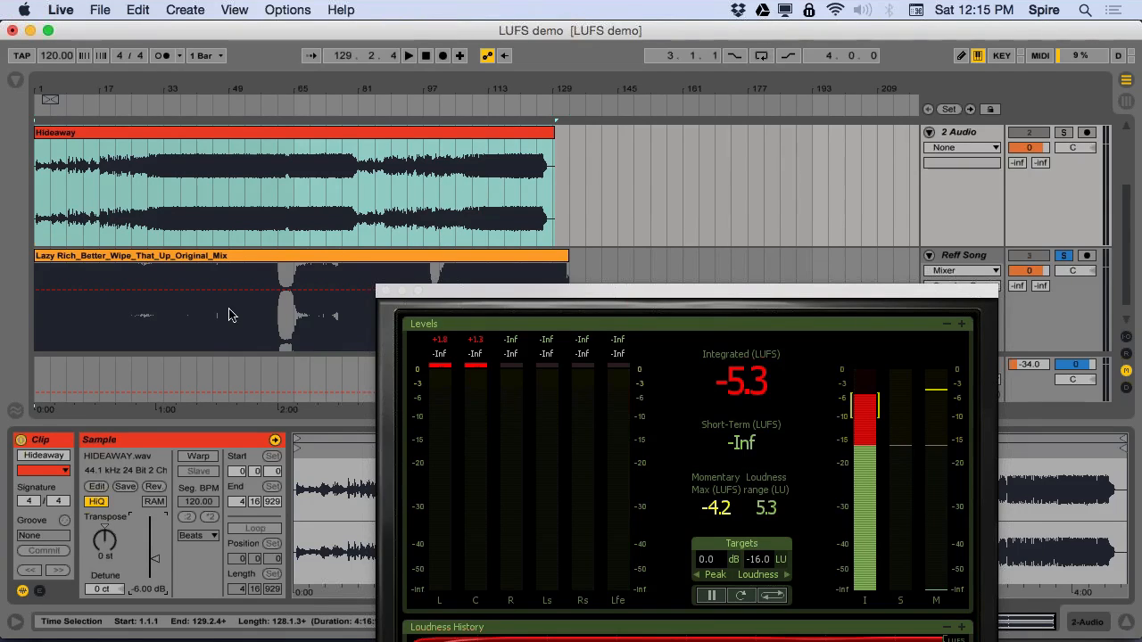
# - Set the clip gain of the Lazy Rich reference clip to -11 dB
pyautogui.click(231, 257)
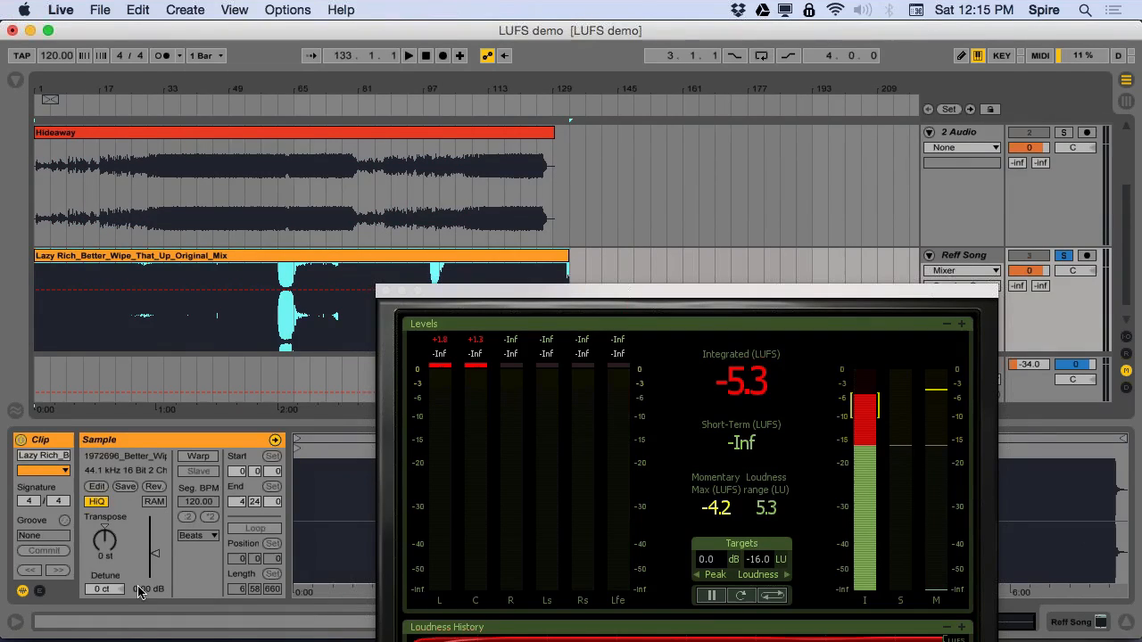
pyautogui.click(140, 591)
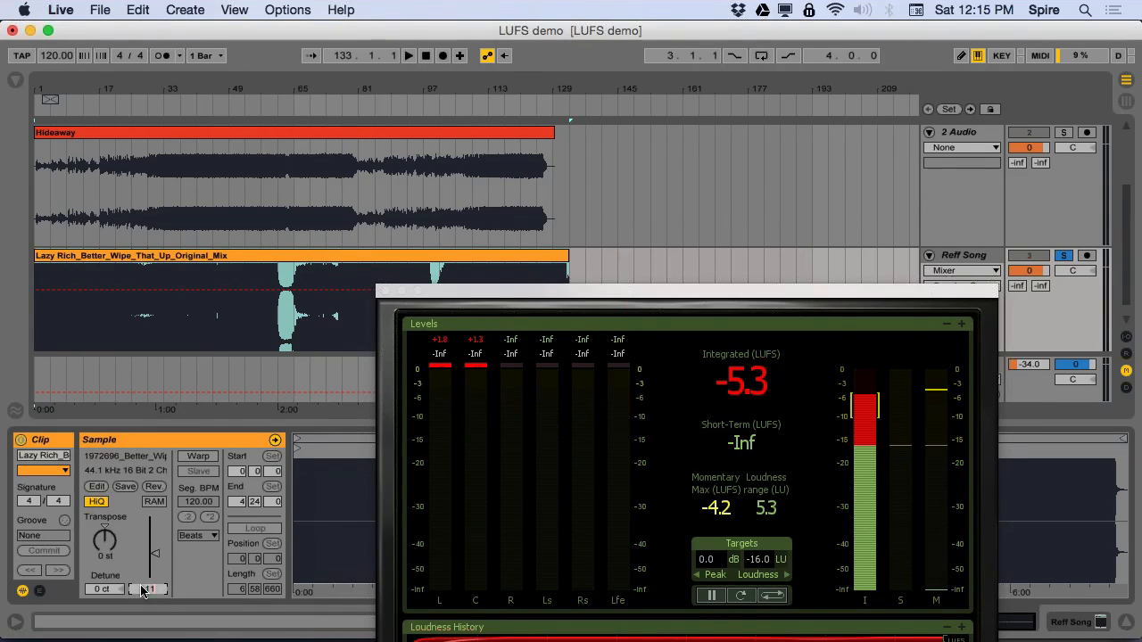
pyautogui.press('Return')
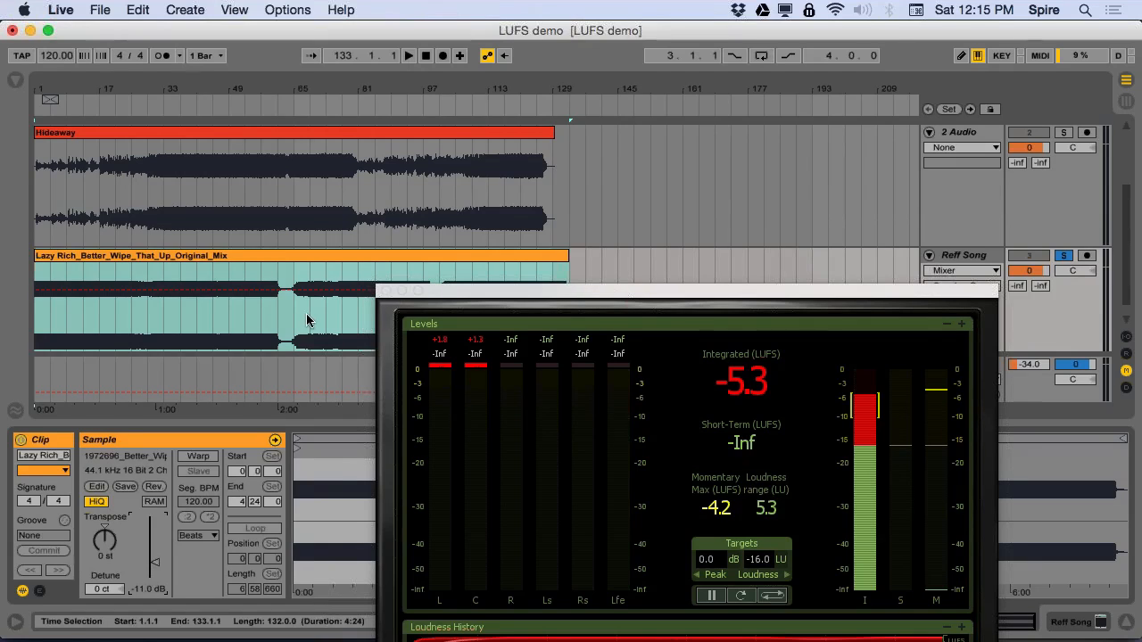
# - Move the Insight window back up so its meters are fully visible, and zoom the arrangement timeline in on the first bars
pyautogui.scroll(3, 248, 291)
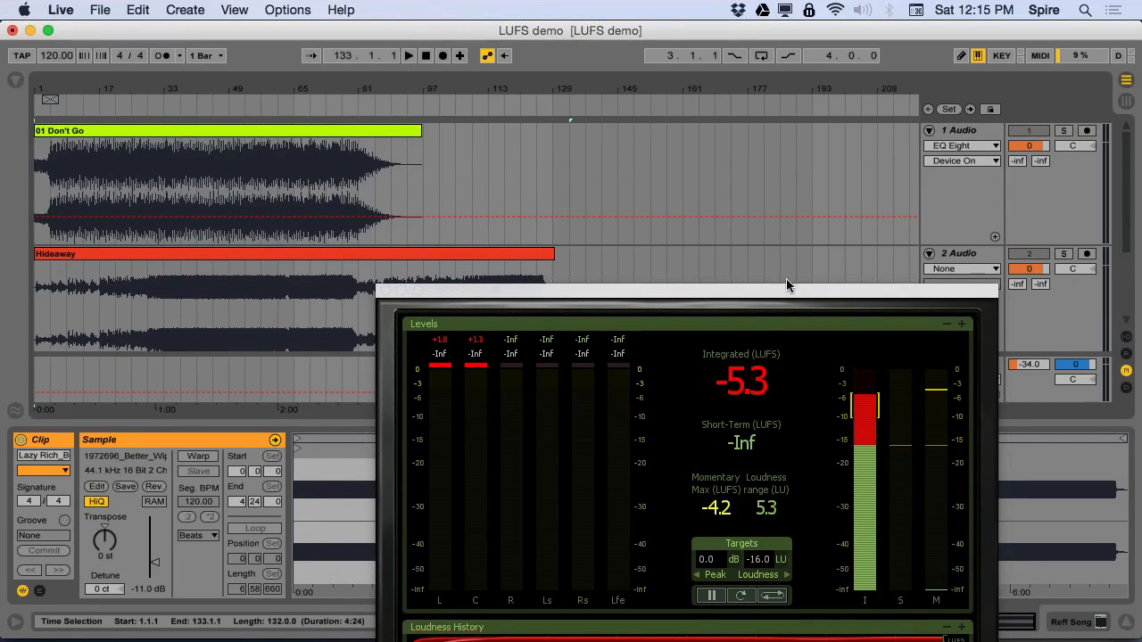
pyautogui.moveTo(764, 304); pyautogui.dragTo(747, 93)
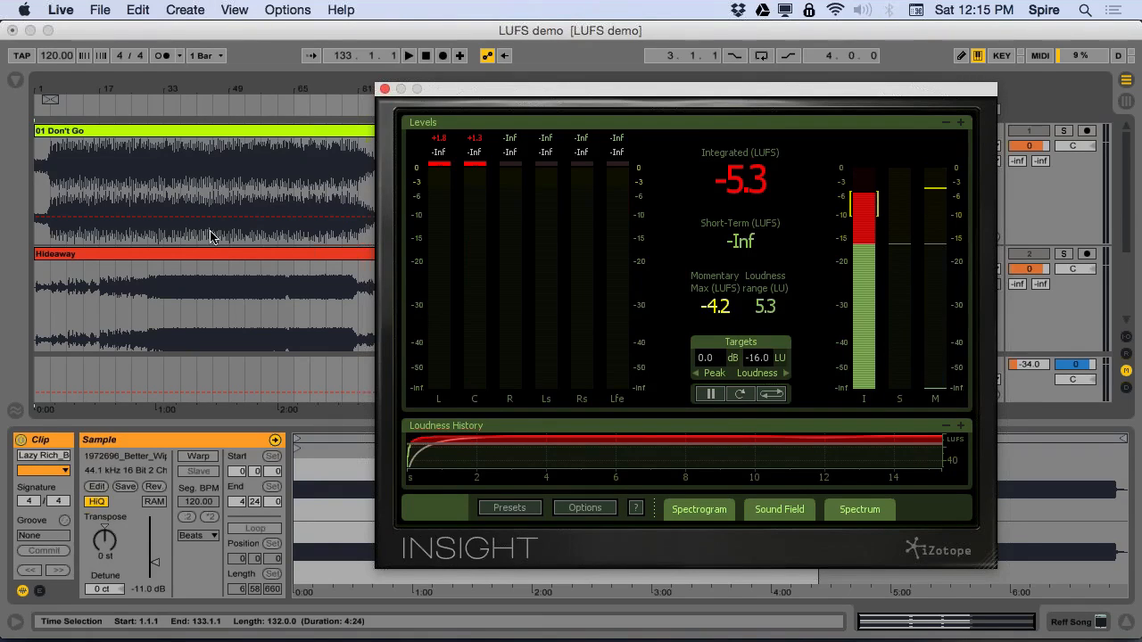
pyautogui.moveTo(225, 87); pyautogui.dragTo(226, 86)
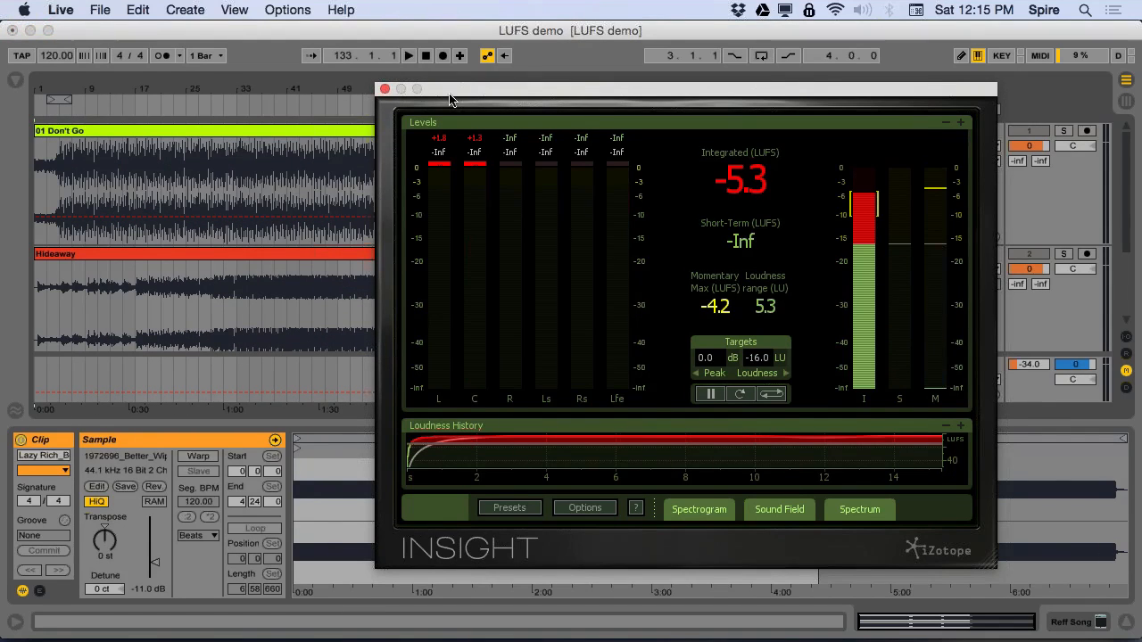
# - Move the Insight window aside to compare the waveforms of the three song clips, and close the plug-in window
pyautogui.moveTo(450, 99); pyautogui.dragTo(631, 112)
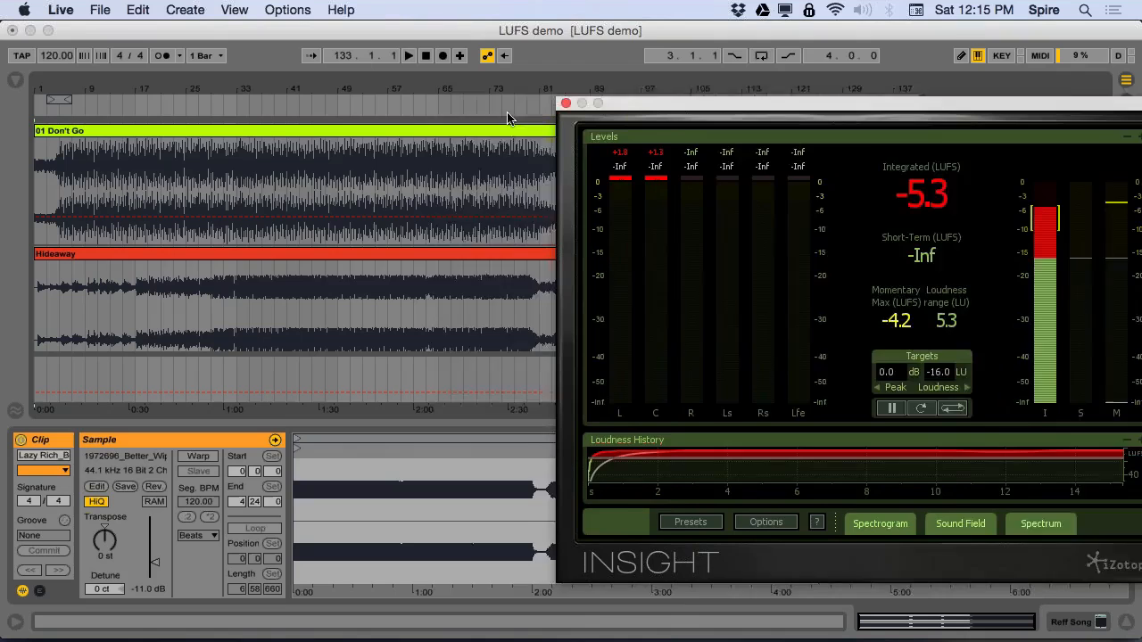
pyautogui.moveTo(507, 114); pyautogui.dragTo(558, 114)
pyautogui.scroll(-2, 358, 212)
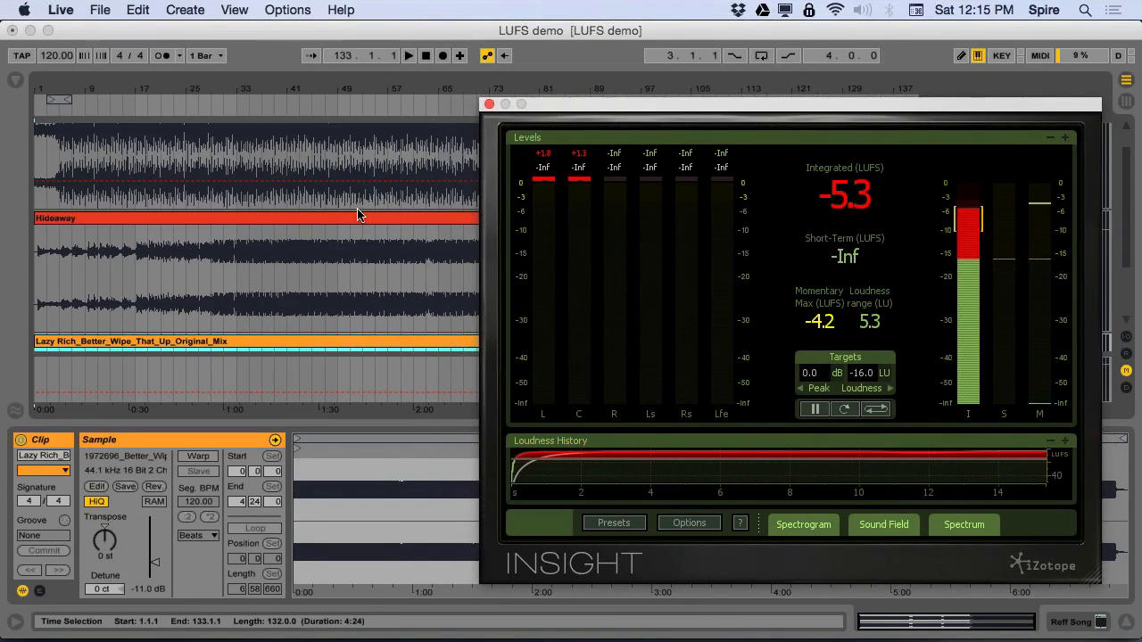
pyautogui.scroll(2, 357, 214)
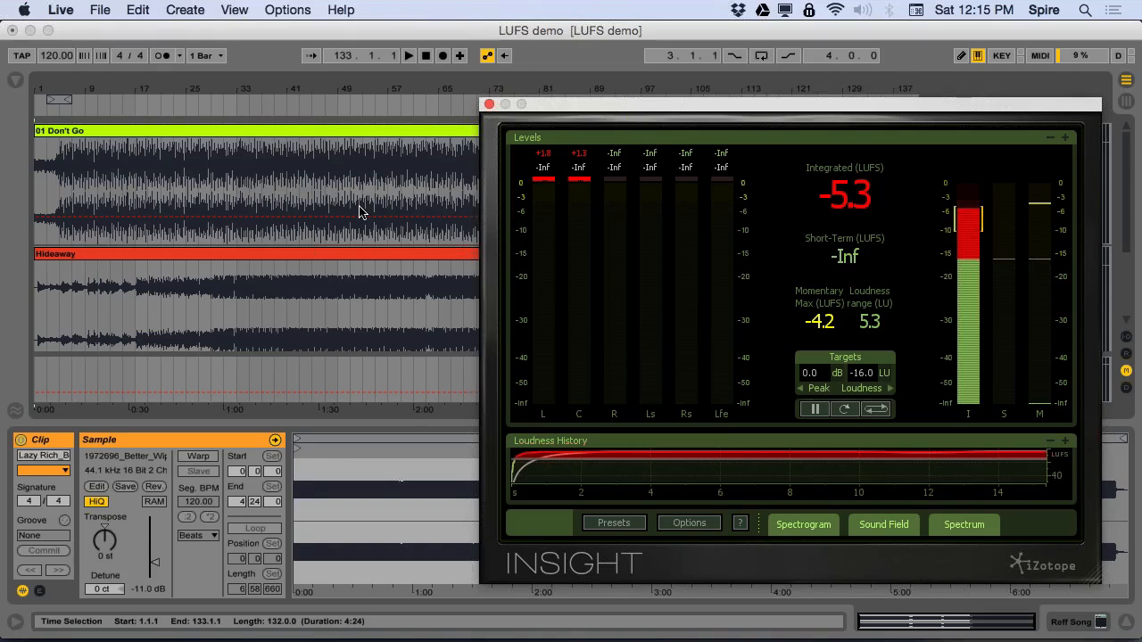
pyautogui.scroll(-2, 348, 297)
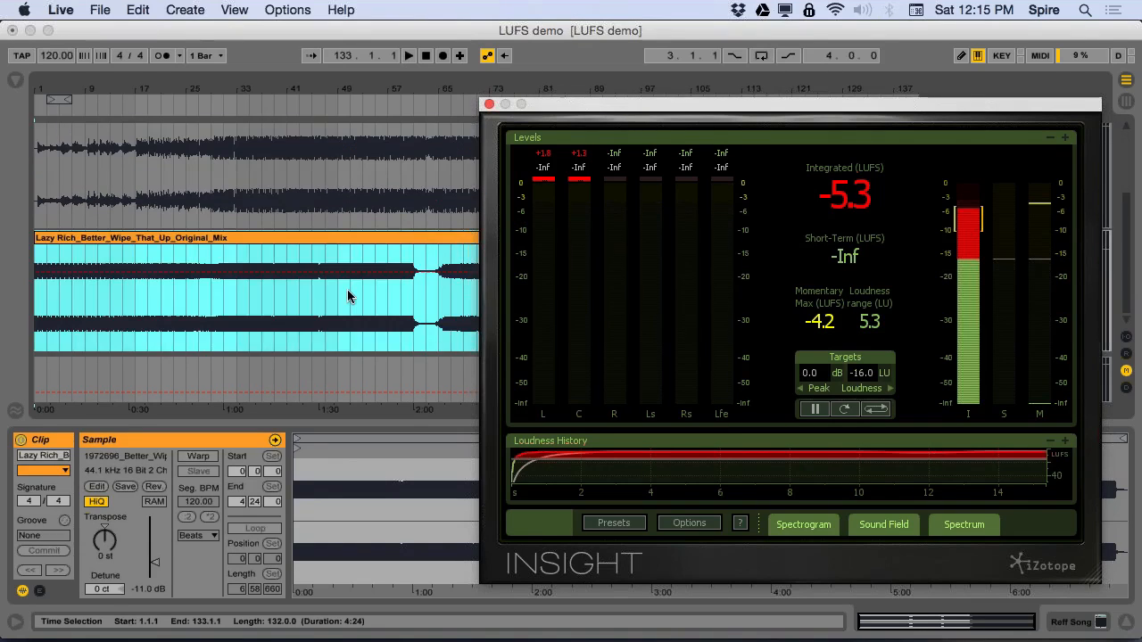
pyautogui.scroll(2, 348, 297)
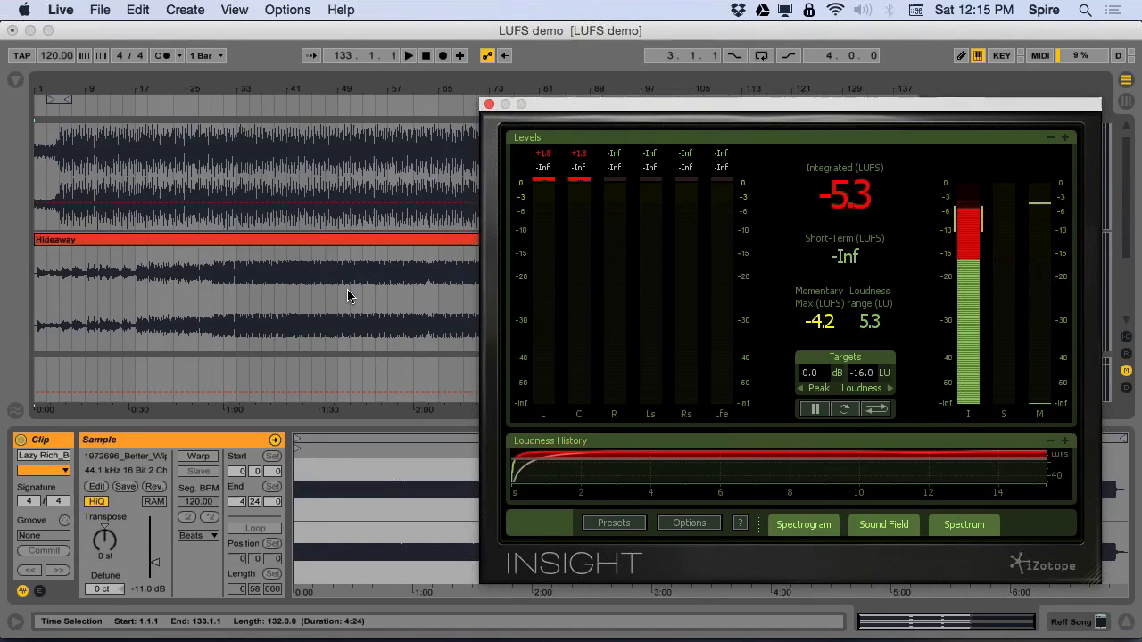
pyautogui.scroll(1, 348, 297)
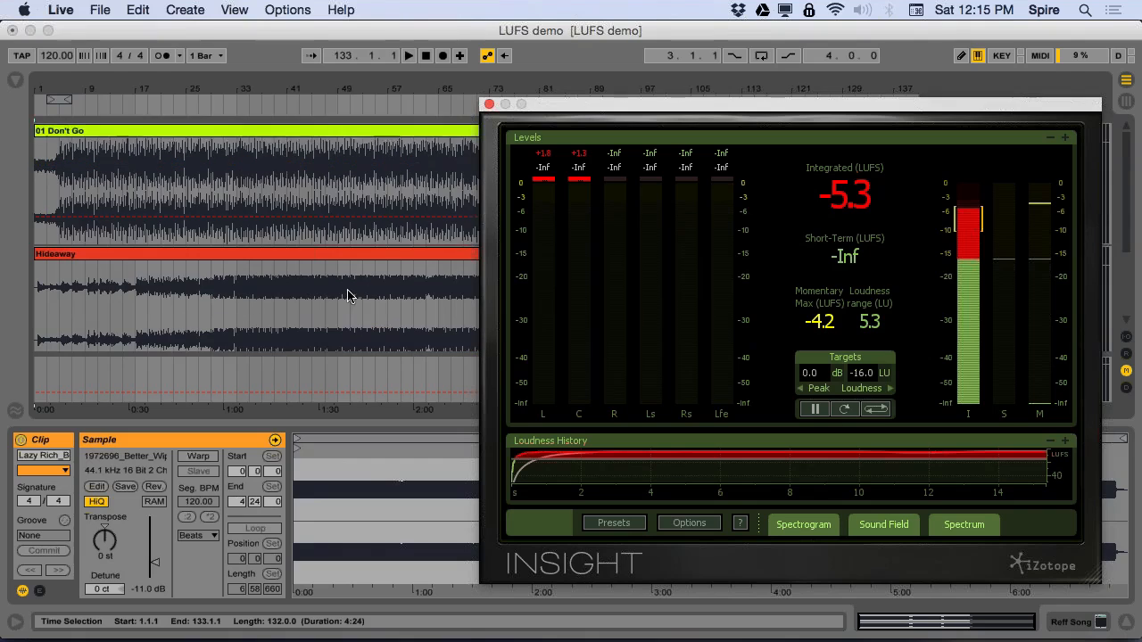
pyautogui.click(488, 104)
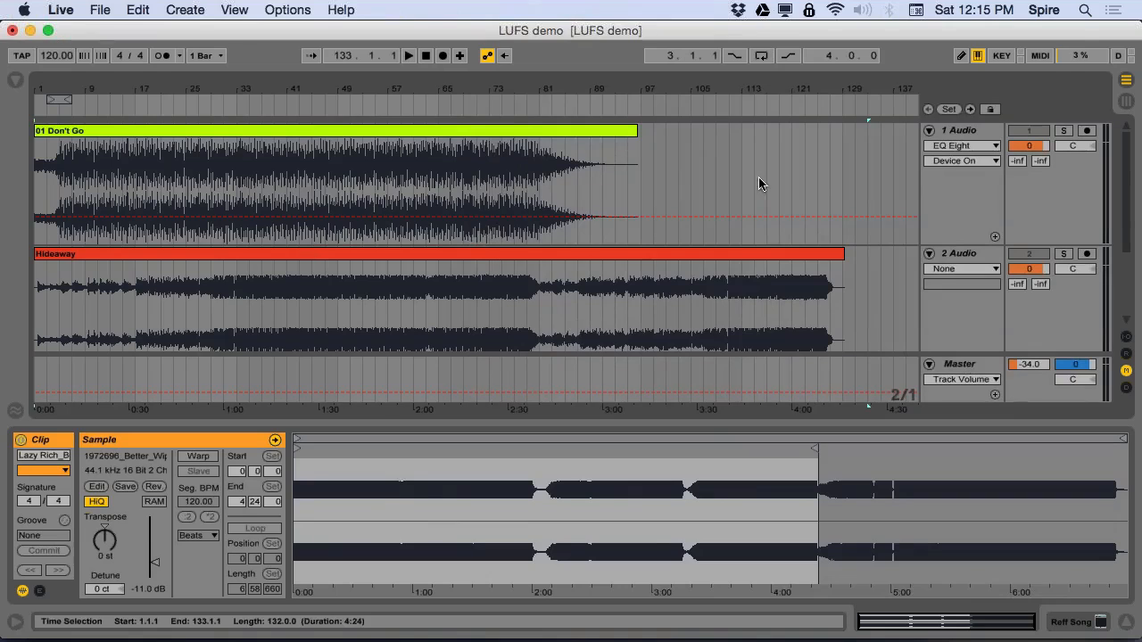
# - Compare the waveforms of the three songs and collapse the clip detail view so all the tracks fit on screen
pyautogui.scroll(-4, 772, 172)
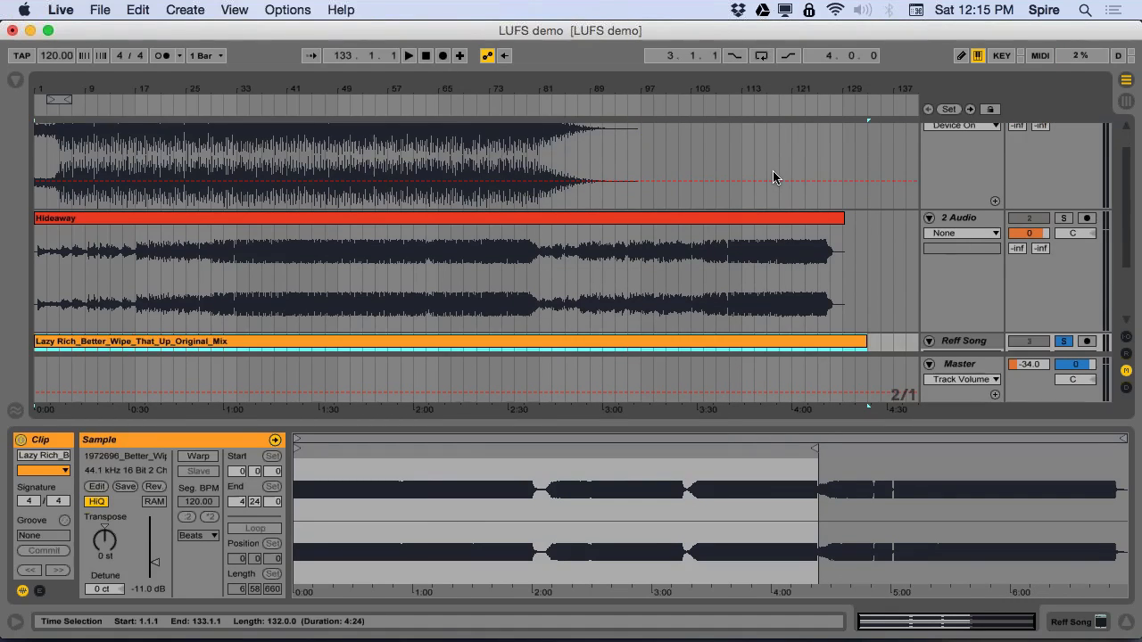
pyautogui.scroll(-2, 773, 176)
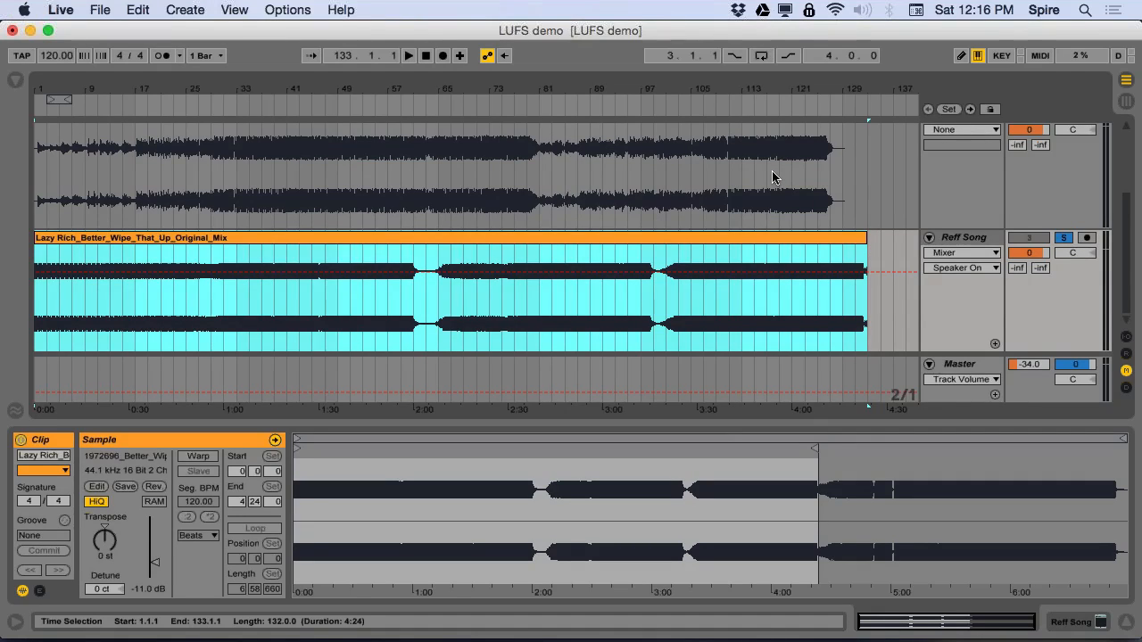
pyautogui.scroll(2, 771, 170)
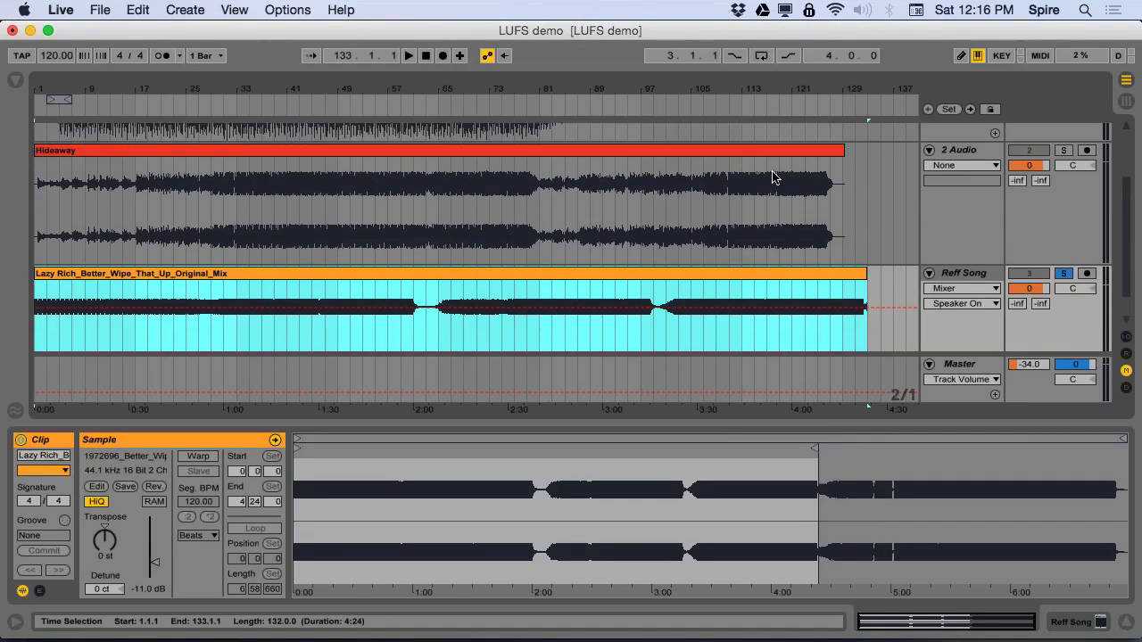
pyautogui.scroll(-2, 772, 170)
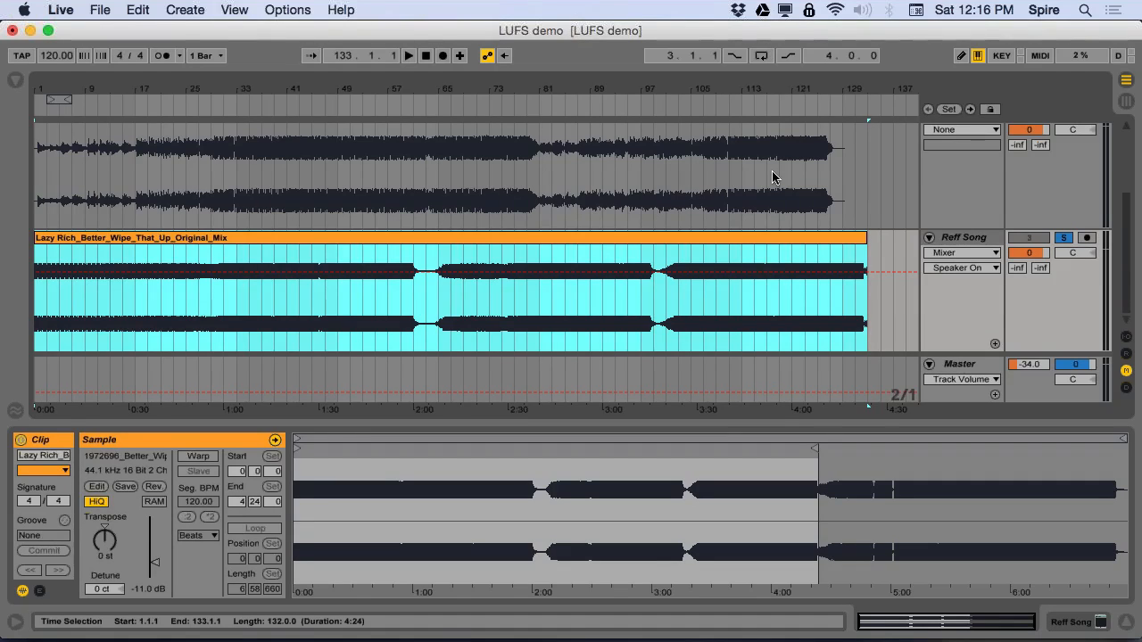
pyautogui.scroll(1, 772, 171)
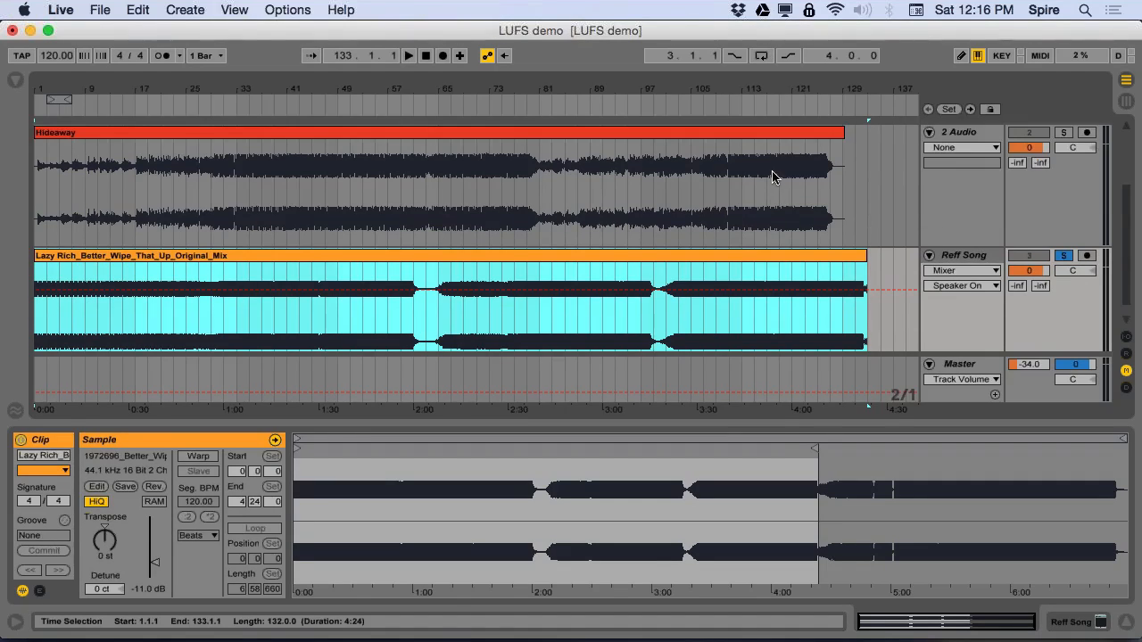
pyautogui.moveTo(781, 432); pyautogui.dragTo(782, 519)
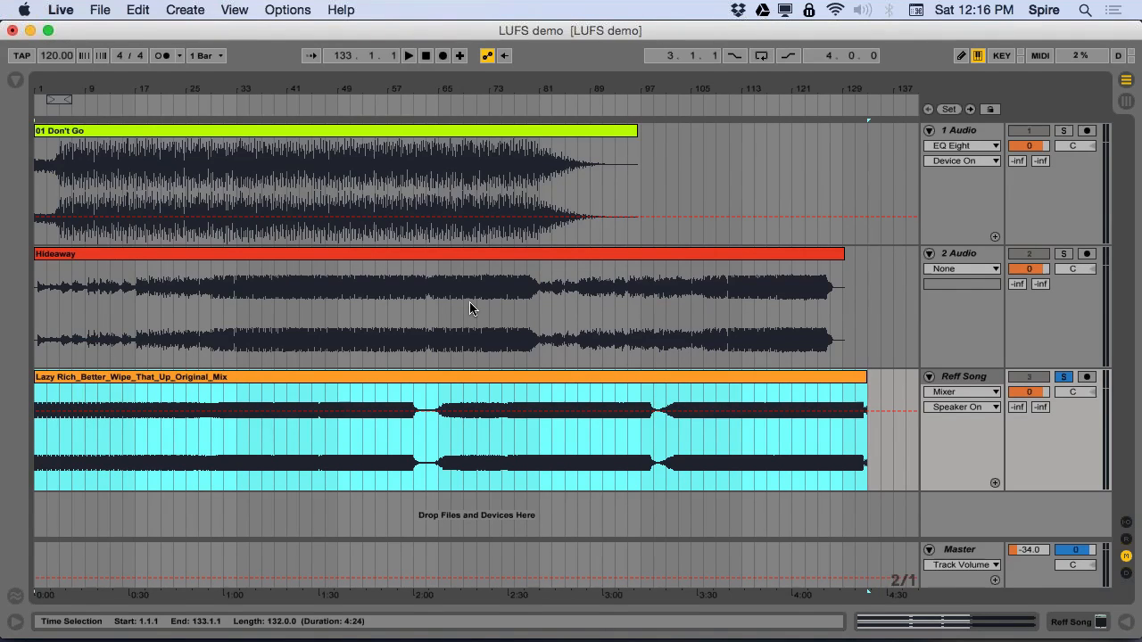
pyautogui.click(358, 315)
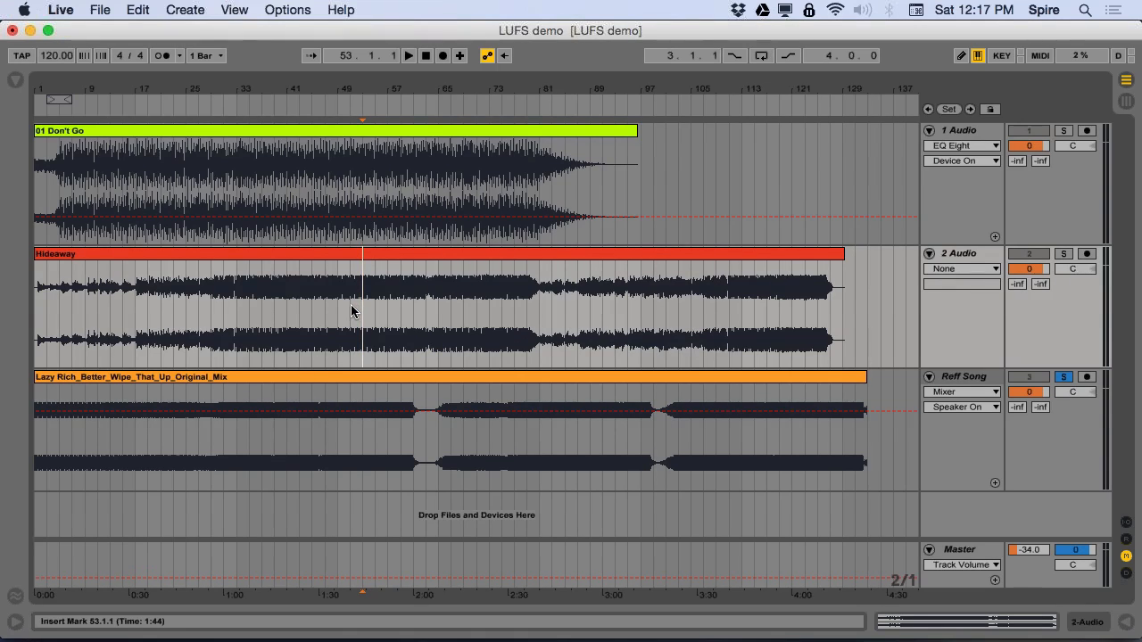
pyautogui.click(351, 311)
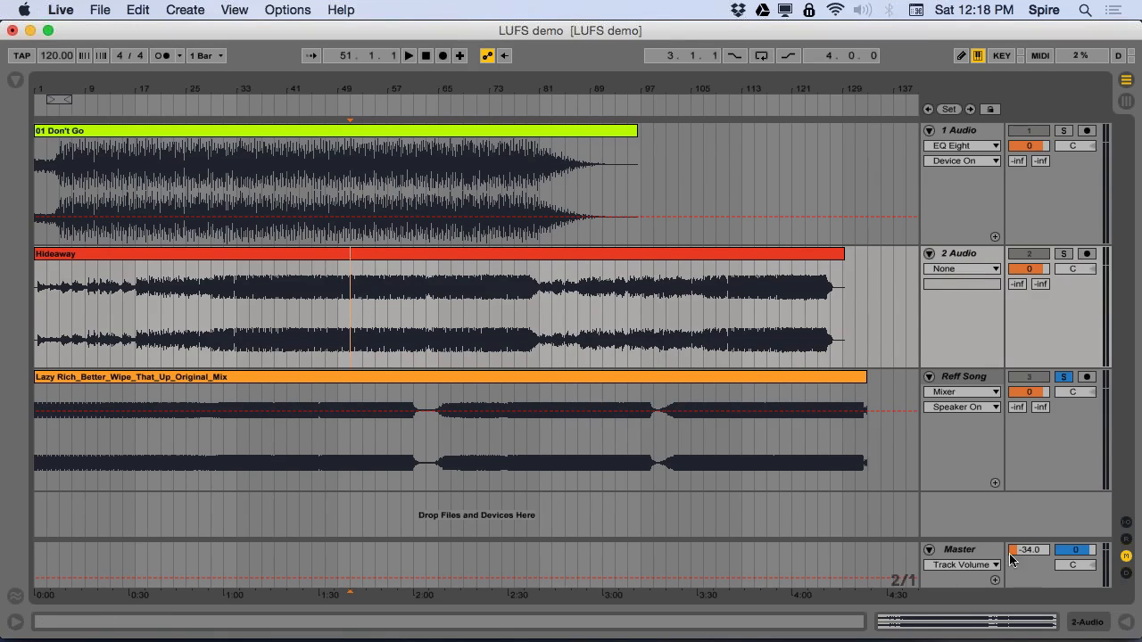
# - Reopen Insight from the Master track to view its loudness meters, and close its window again
pyautogui.doubleClick(972, 549)
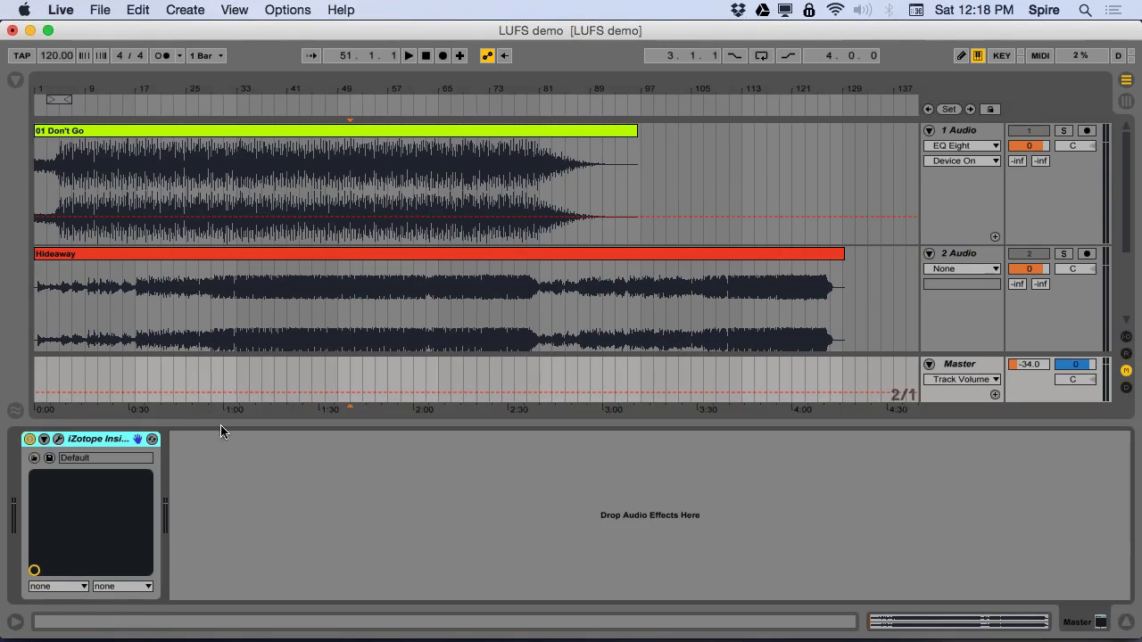
pyautogui.click(58, 439)
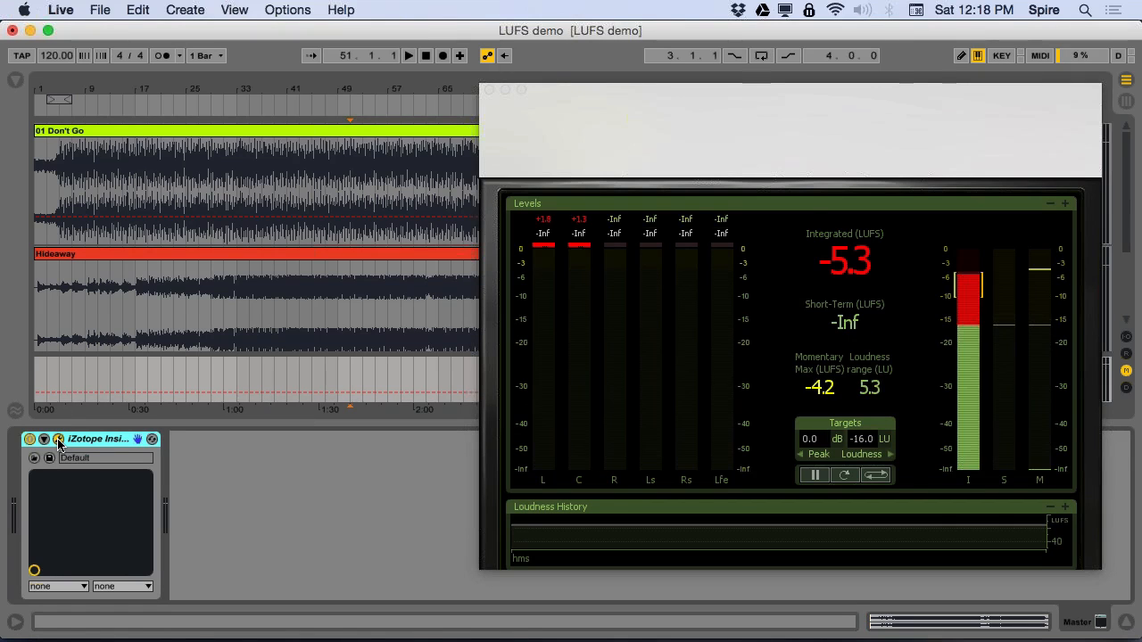
pyautogui.click(822, 186)
pyautogui.moveTo(573, 94); pyautogui.dragTo(237, 46)
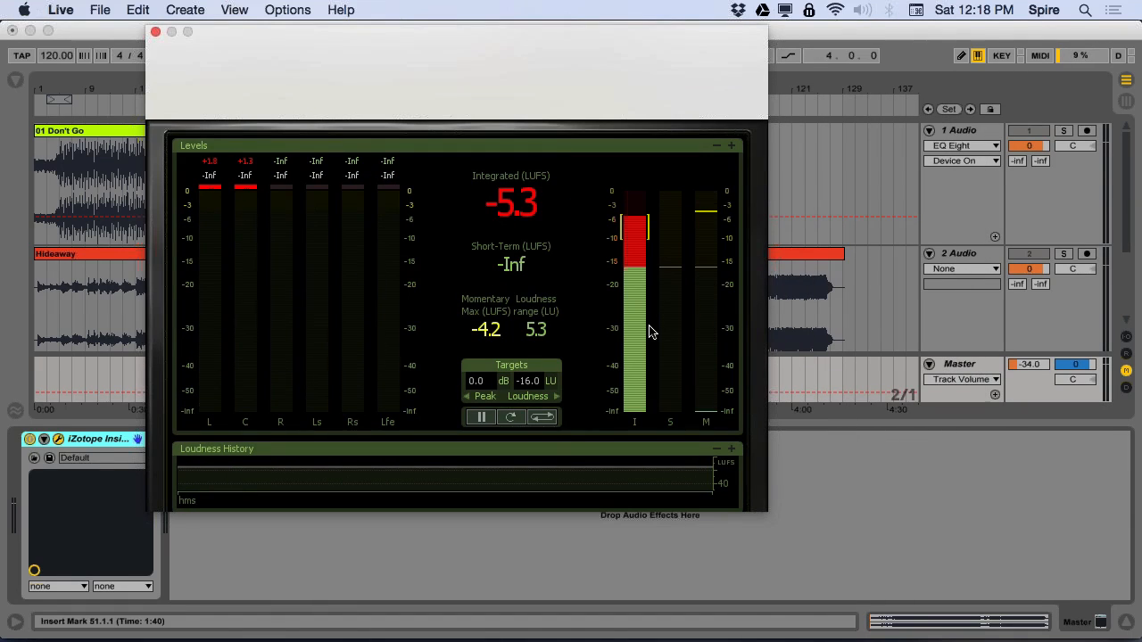
pyautogui.click(58, 439)
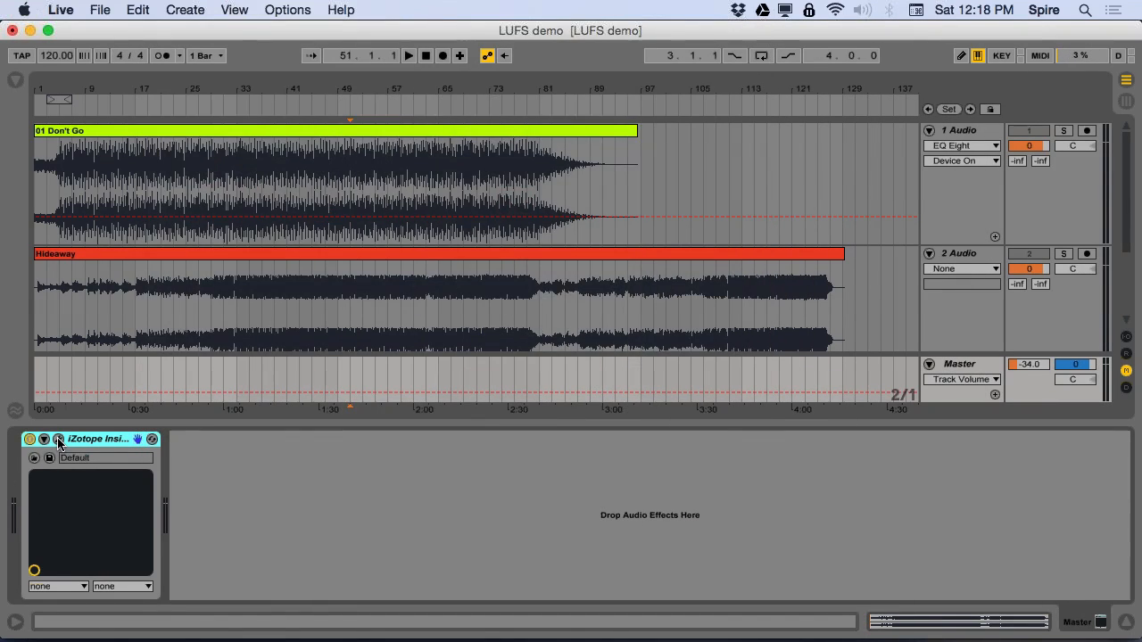
pyautogui.click(58, 440)
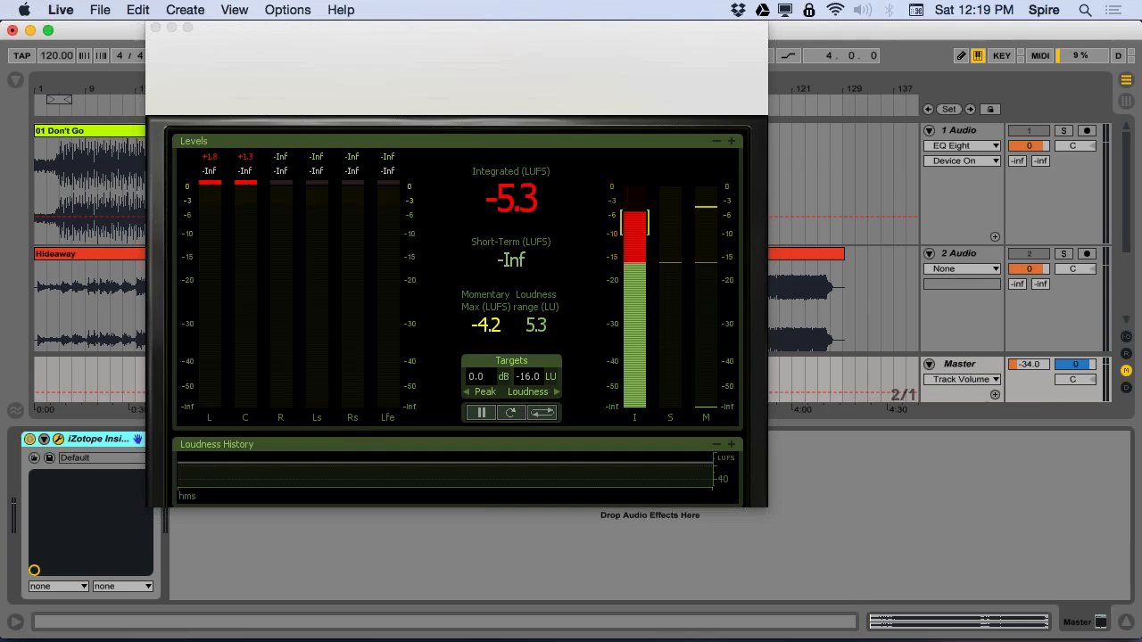
pyautogui.click(771, 512)
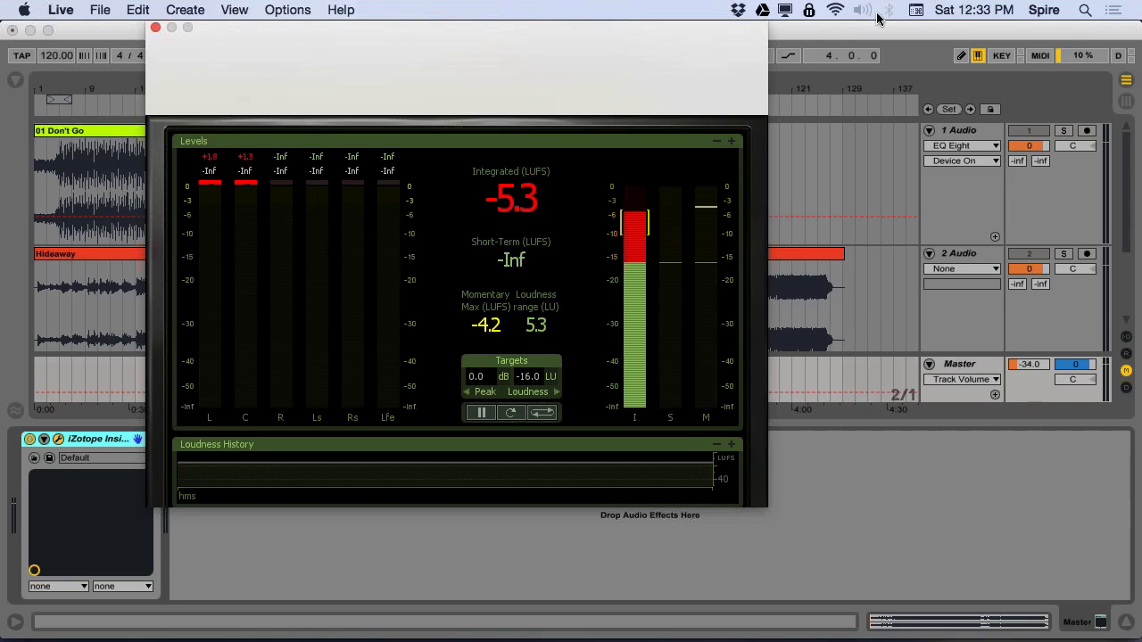
pyautogui.click(156, 31)
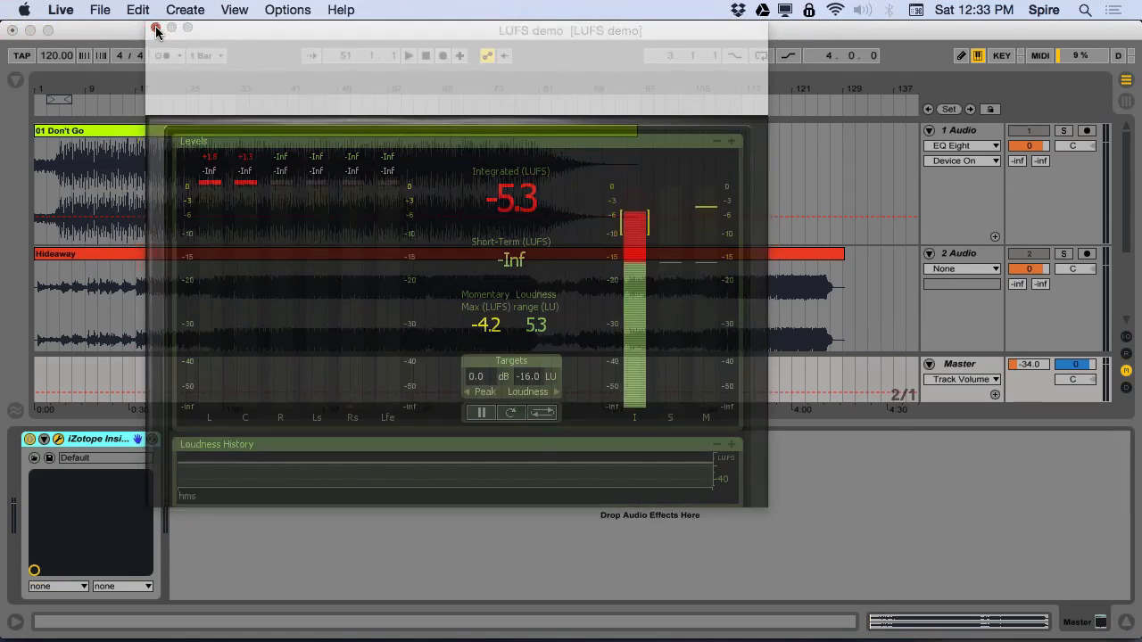
# - Reduce the height of all three audio tracks together so they fit above the Master track
pyautogui.scroll(-5, 950, 294)
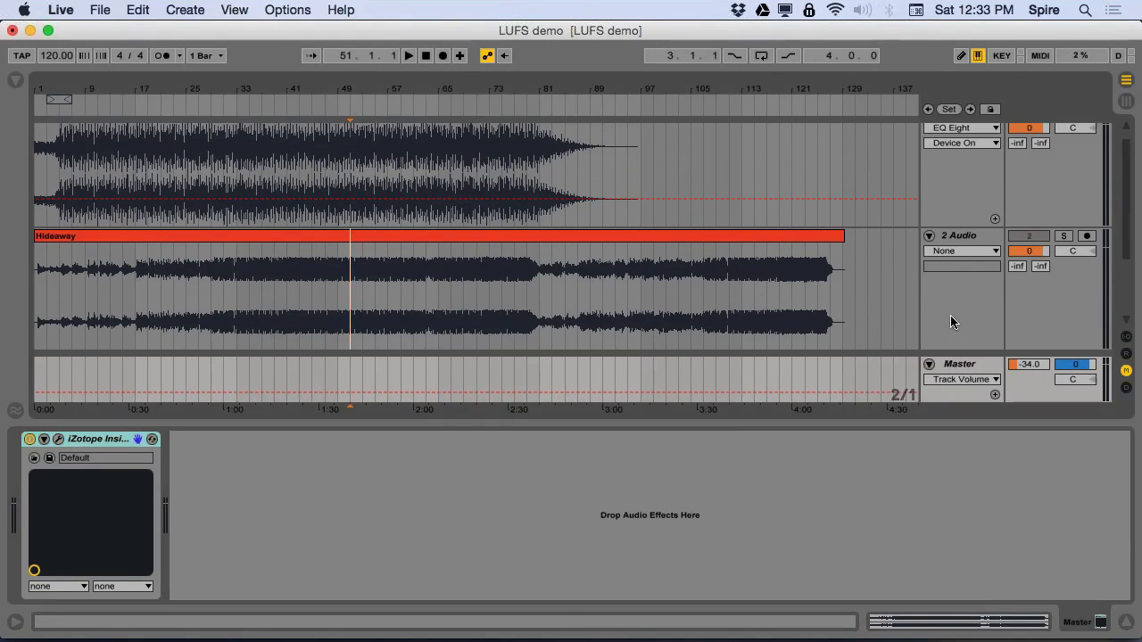
pyautogui.click(966, 238)
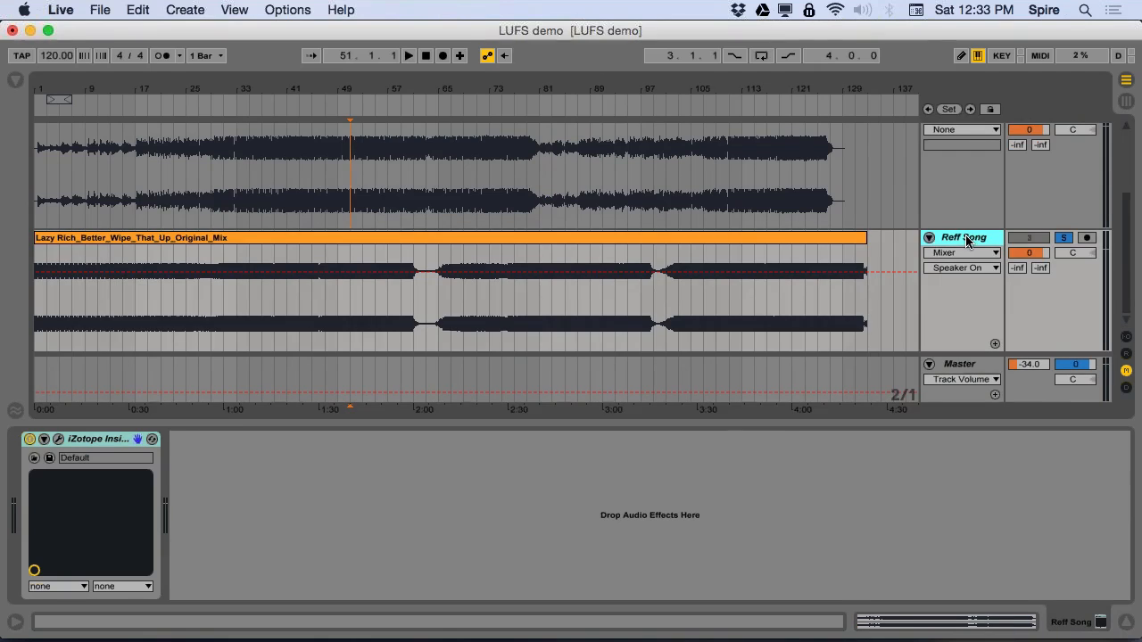
pyautogui.moveTo(966, 215); pyautogui.dragTo(966, 199)
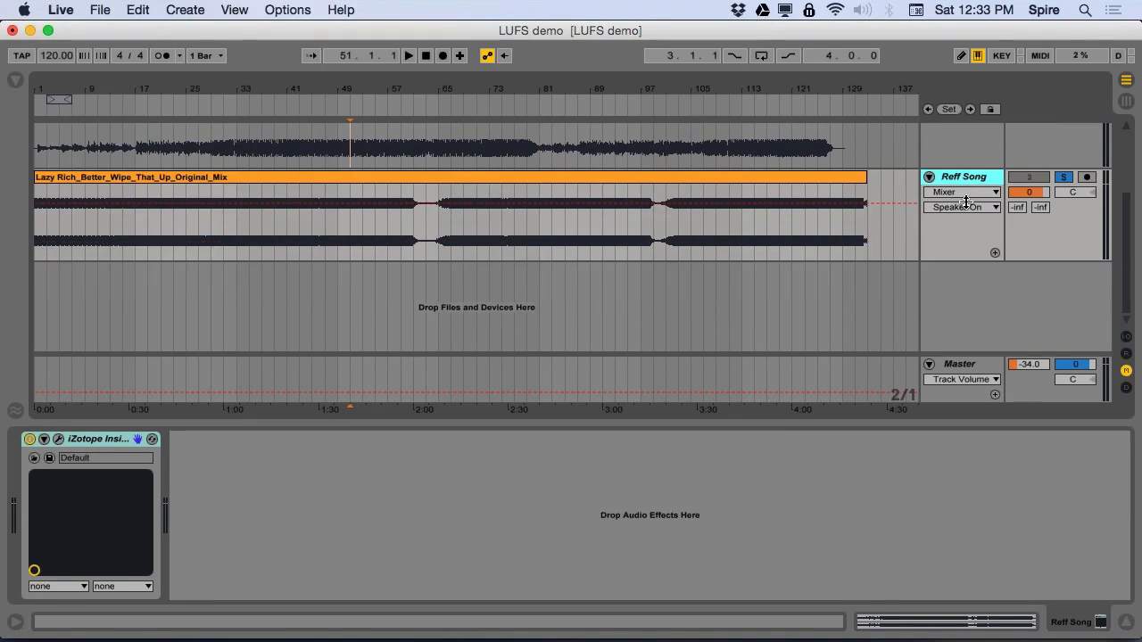
pyautogui.scroll(5, 966, 192)
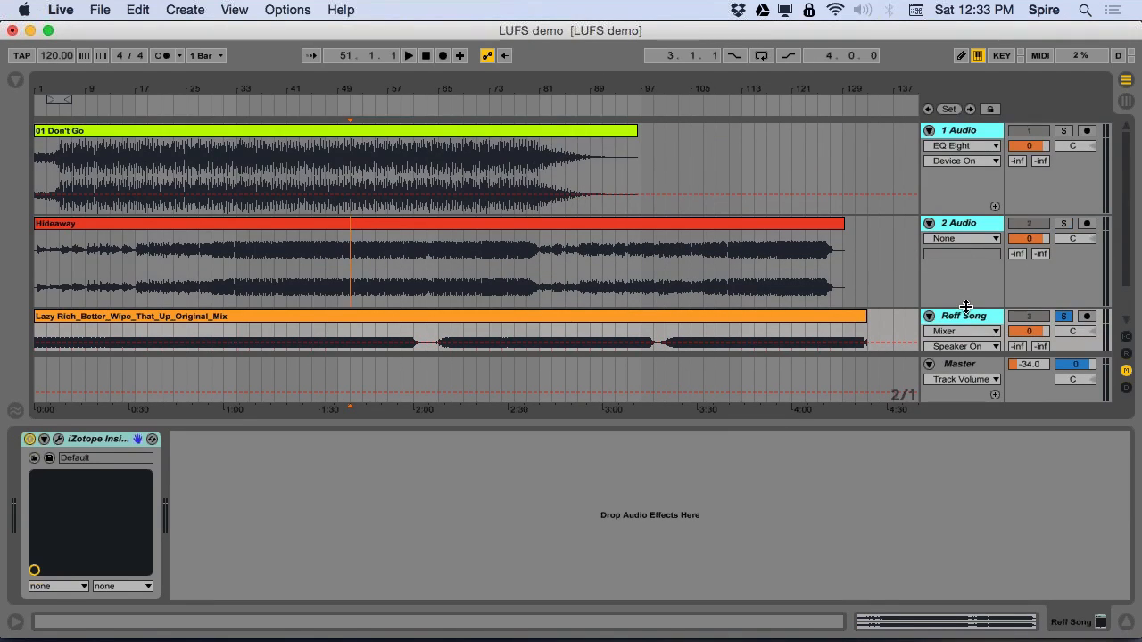
pyautogui.moveTo(966, 307)
pyautogui.mouseDown()
pyautogui.moveTo(963, 281)
pyautogui.moveTo(963, 296)
pyautogui.mouseUp()
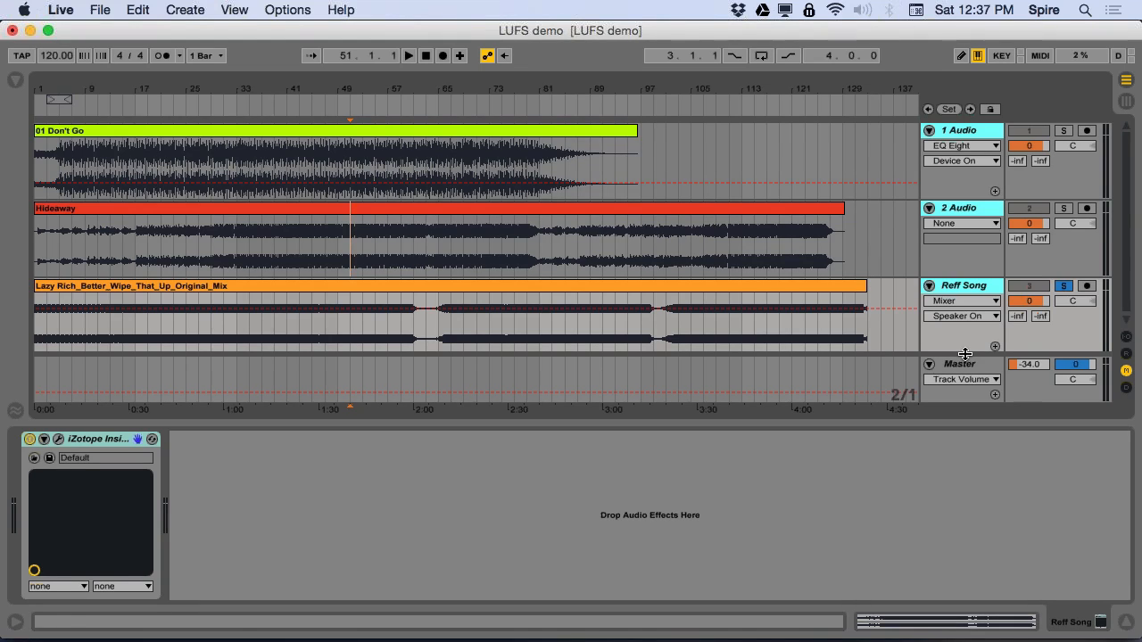
# - Reset the Hideaway clip's gain to 0.00 dB and inspect its waveform
pyautogui.click(424, 211)
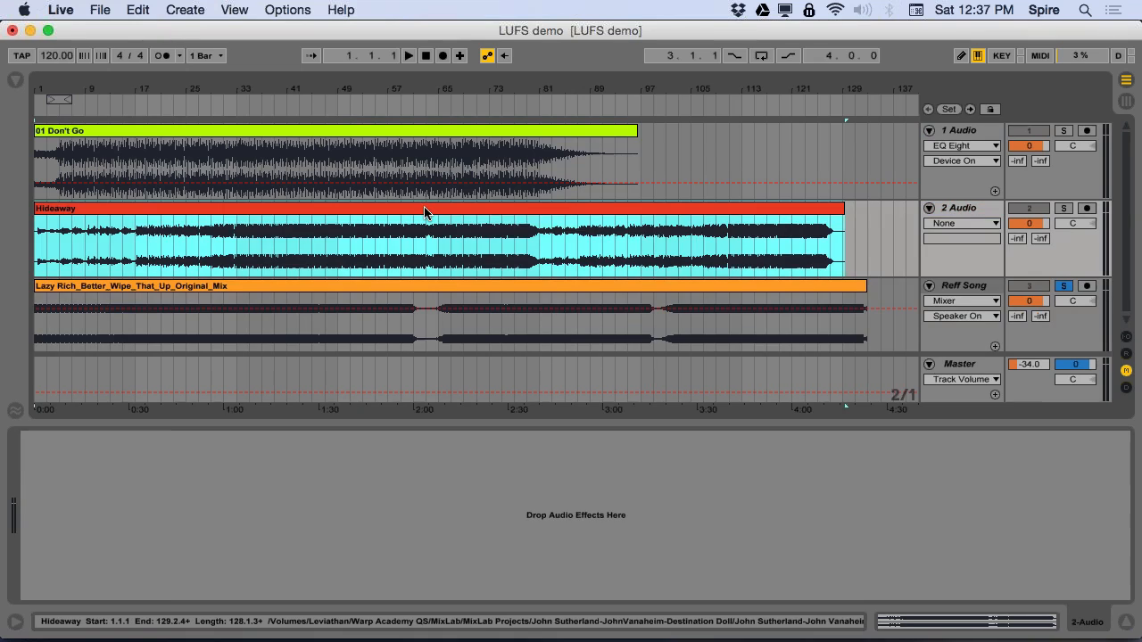
pyautogui.doubleClick(425, 210)
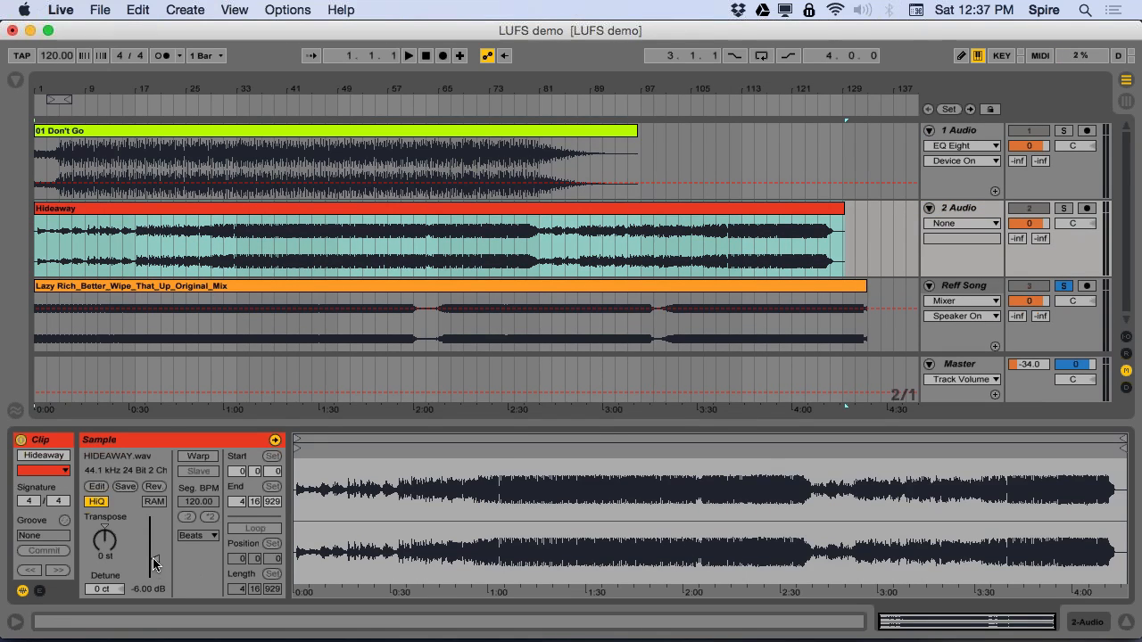
pyautogui.doubleClick(155, 560)
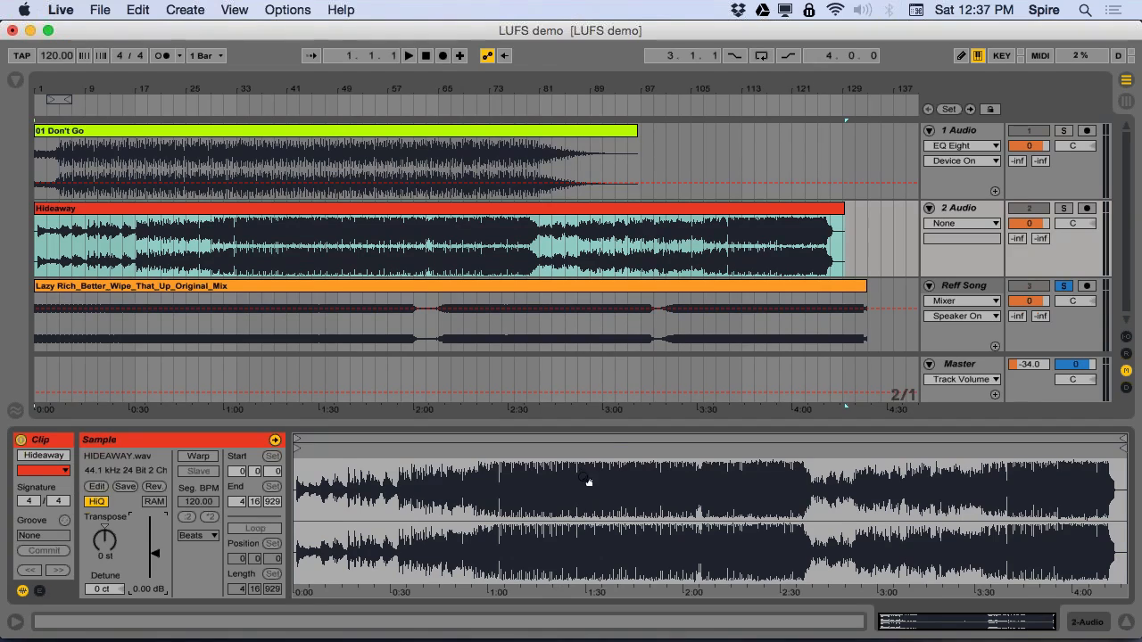
pyautogui.moveTo(603, 478); pyautogui.dragTo(604, 483)
# - Reset the Lazy Rich reference clip's gain to 0.00 dB and inspect its waveform peaks up close
pyautogui.click(349, 337)
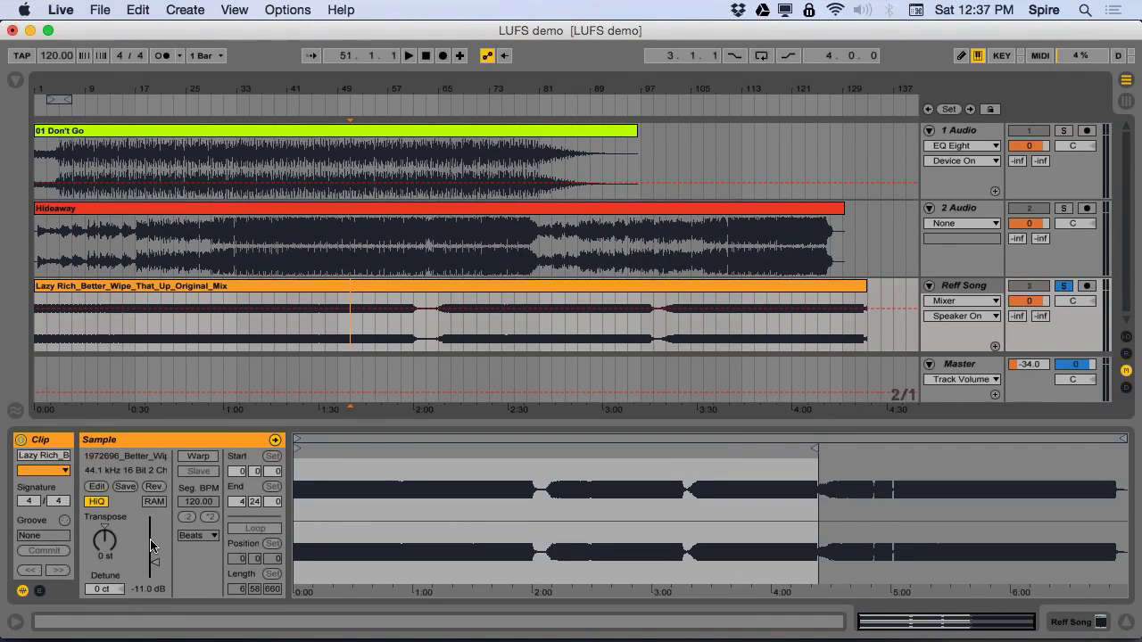
pyautogui.doubleClick(156, 562)
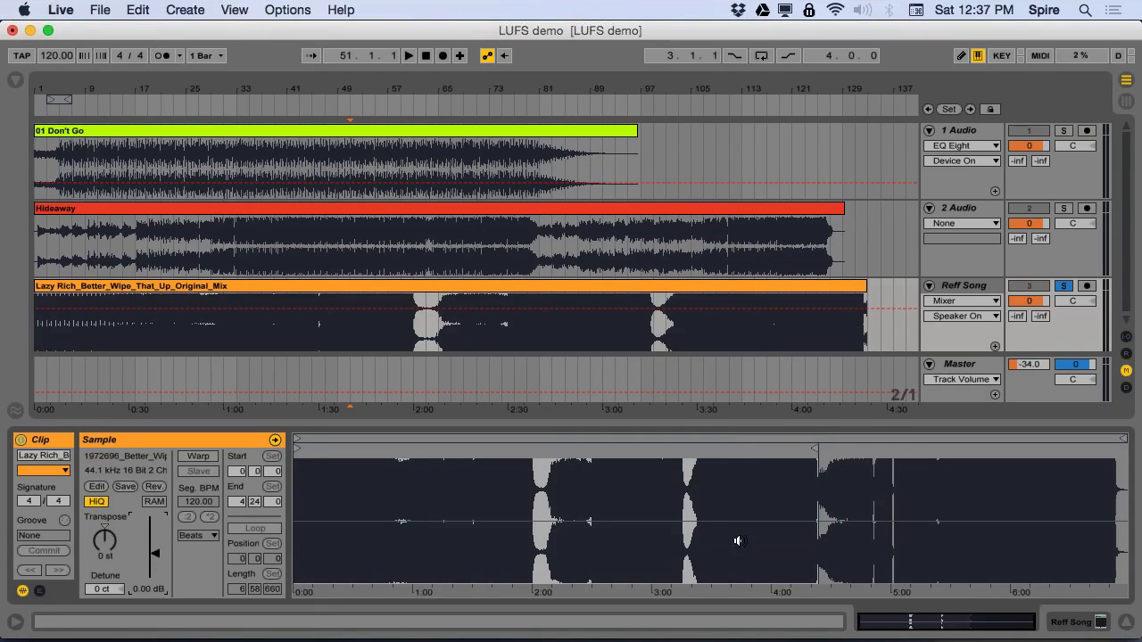
pyautogui.moveTo(485, 465)
pyautogui.mouseDown()
pyautogui.moveTo(458, 474)
pyautogui.moveTo(470, 475)
pyautogui.mouseUp()
pyautogui.moveTo(765, 503); pyautogui.dragTo(490, 475)
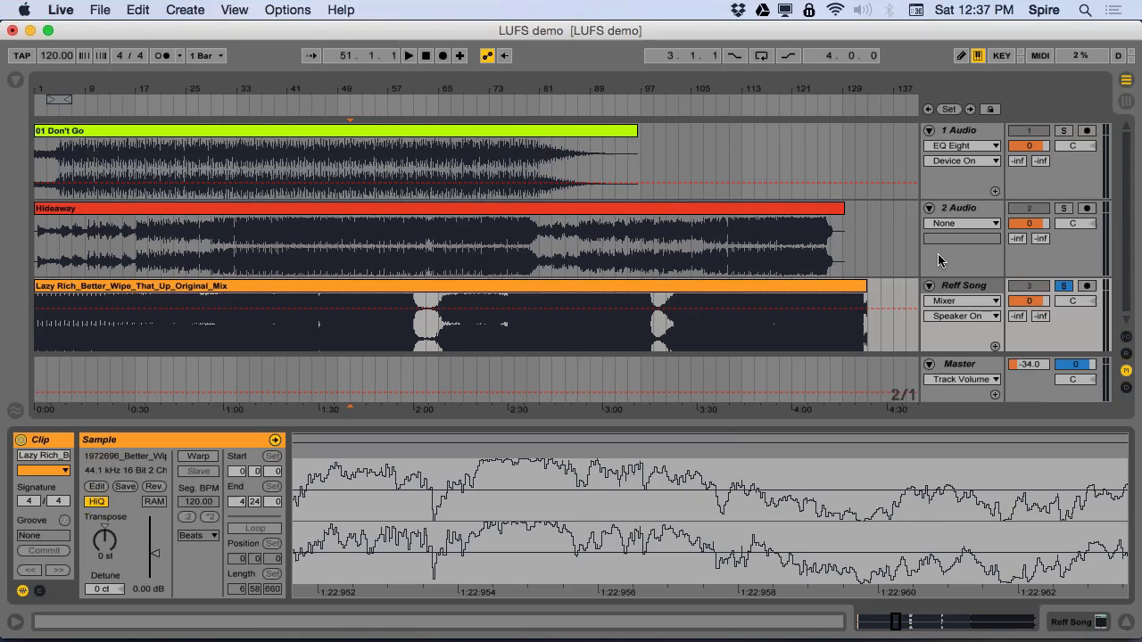
# - Examine the peaks of the Hideaway clip's waveform up close for comparison with the reference song
pyautogui.click(655, 211)
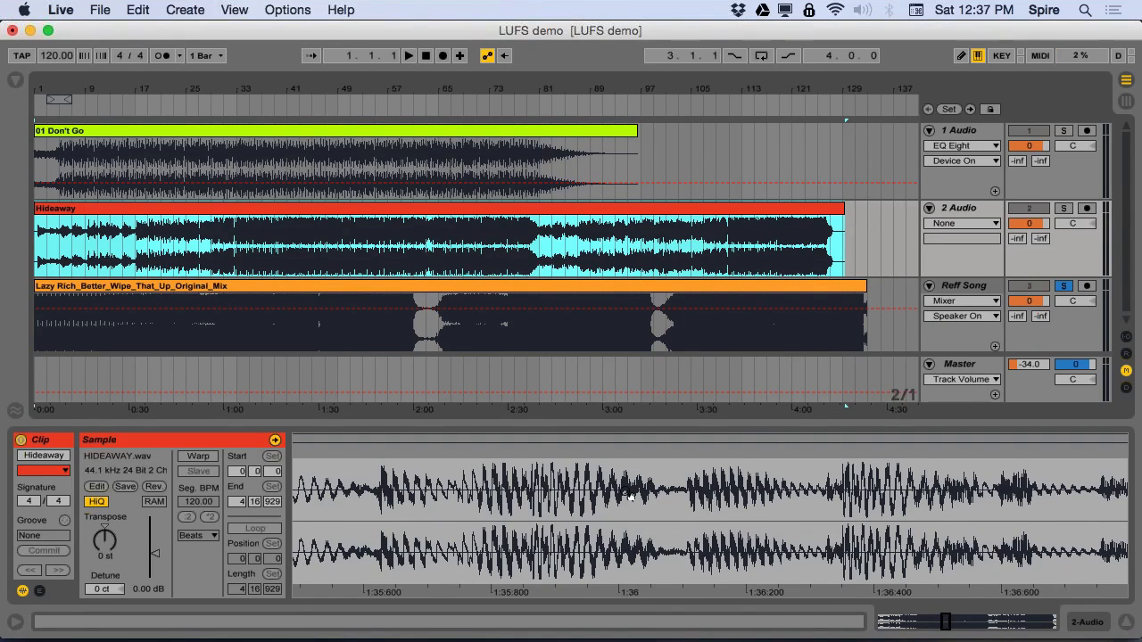
pyautogui.moveTo(630, 497)
pyautogui.mouseDown()
pyautogui.moveTo(636, 513)
pyautogui.moveTo(548, 511)
pyautogui.mouseUp()
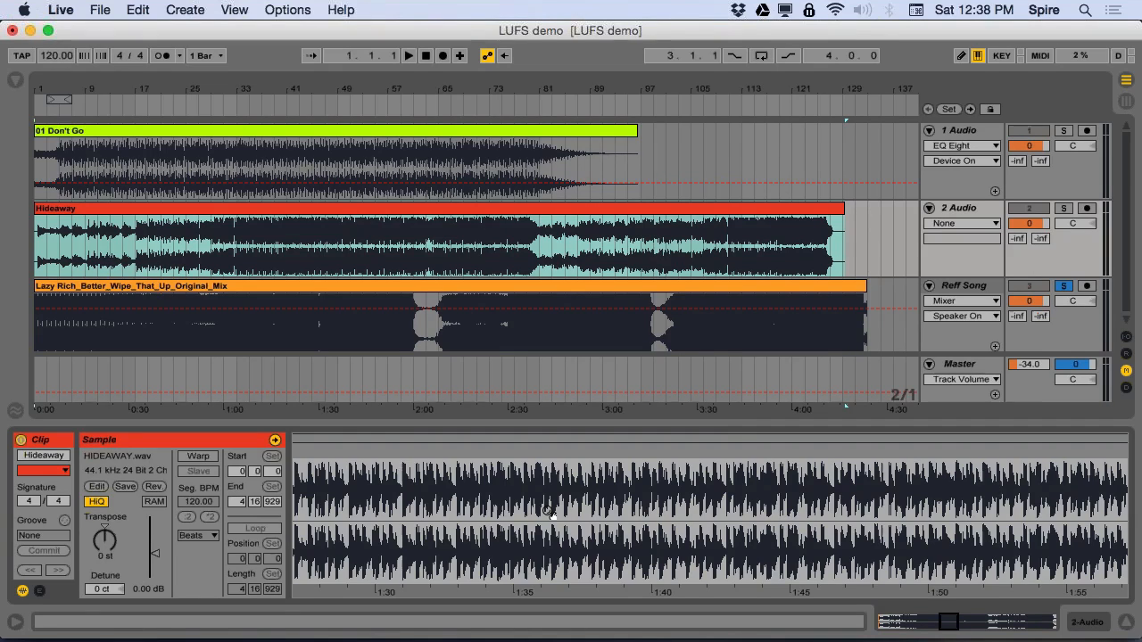
# - Add a Limiter from the audio effects library to the Master track, after iZotope Insight
pyautogui.click(972, 373)
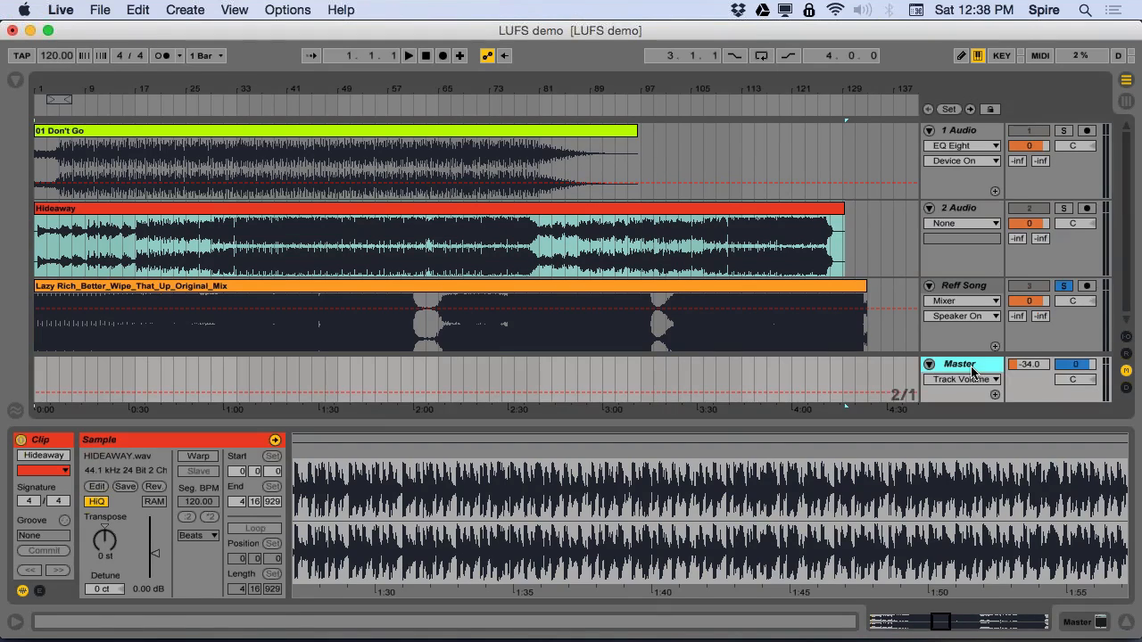
pyautogui.click(16, 83)
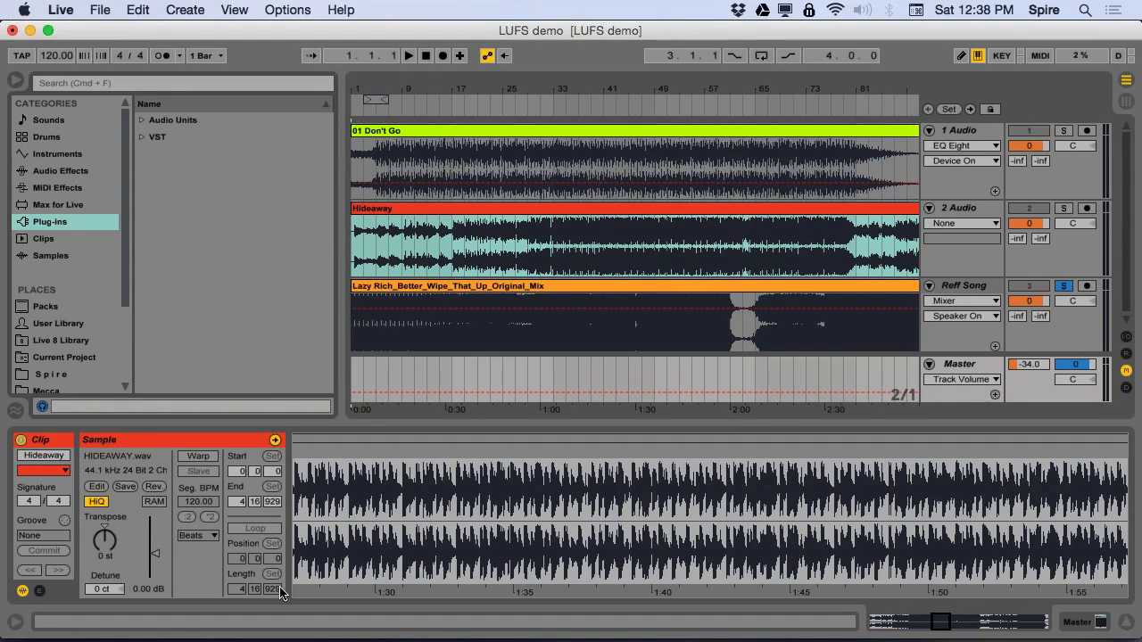
pyautogui.click(76, 220)
pyautogui.click(75, 173)
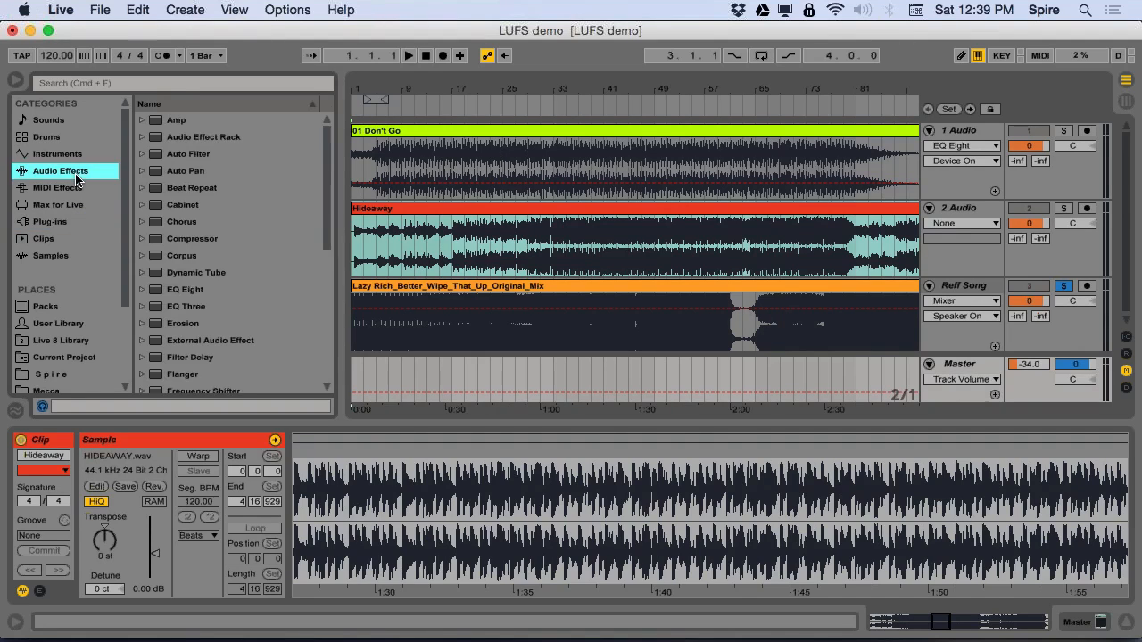
pyautogui.scroll(-5, 177, 278)
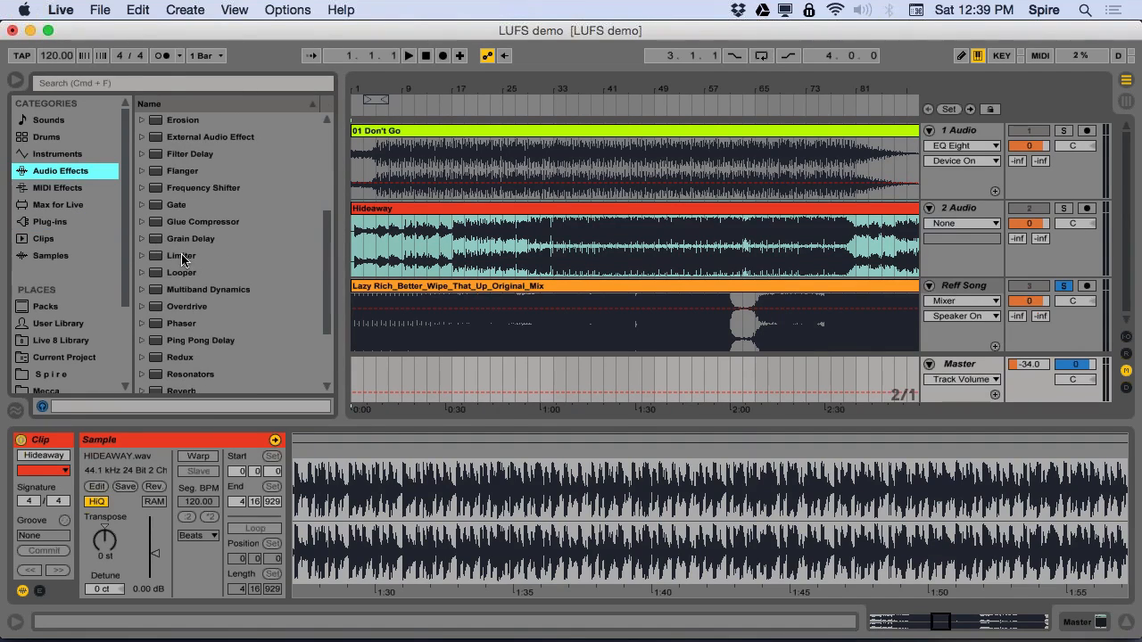
pyautogui.click(181, 256)
pyautogui.moveTo(181, 256); pyautogui.dragTo(997, 416)
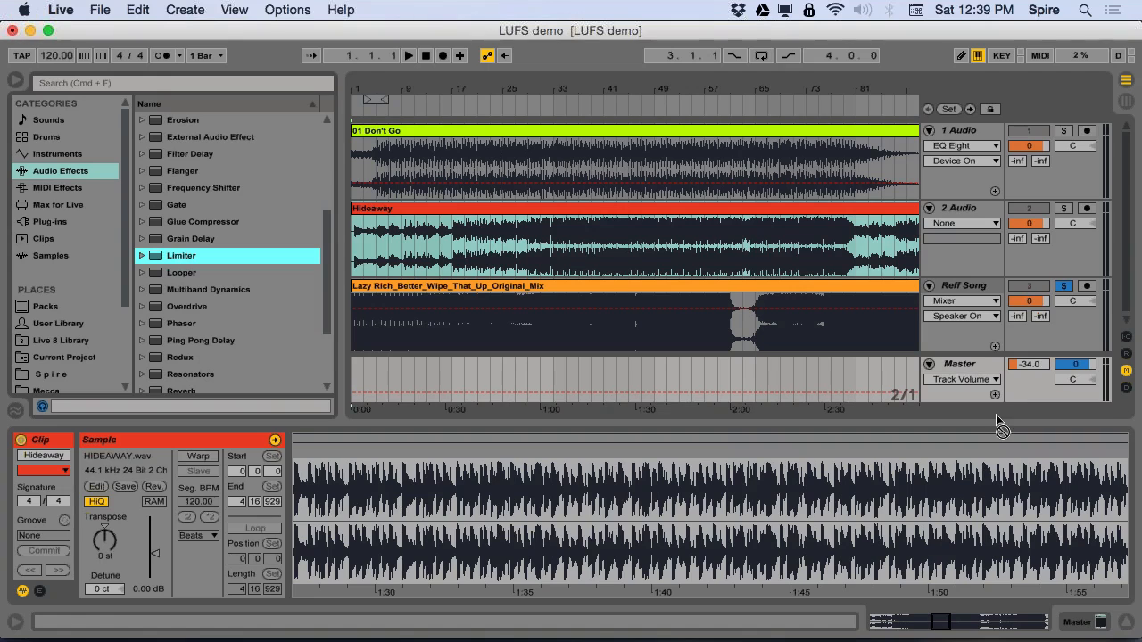
pyautogui.moveTo(971, 322); pyautogui.dragTo(969, 357)
# - Group the Master track's Limiter into an Audio Effect Rack, show its macro controls, and select the Limiter's Gain and Ceiling parameters
pyautogui.click(209, 438)
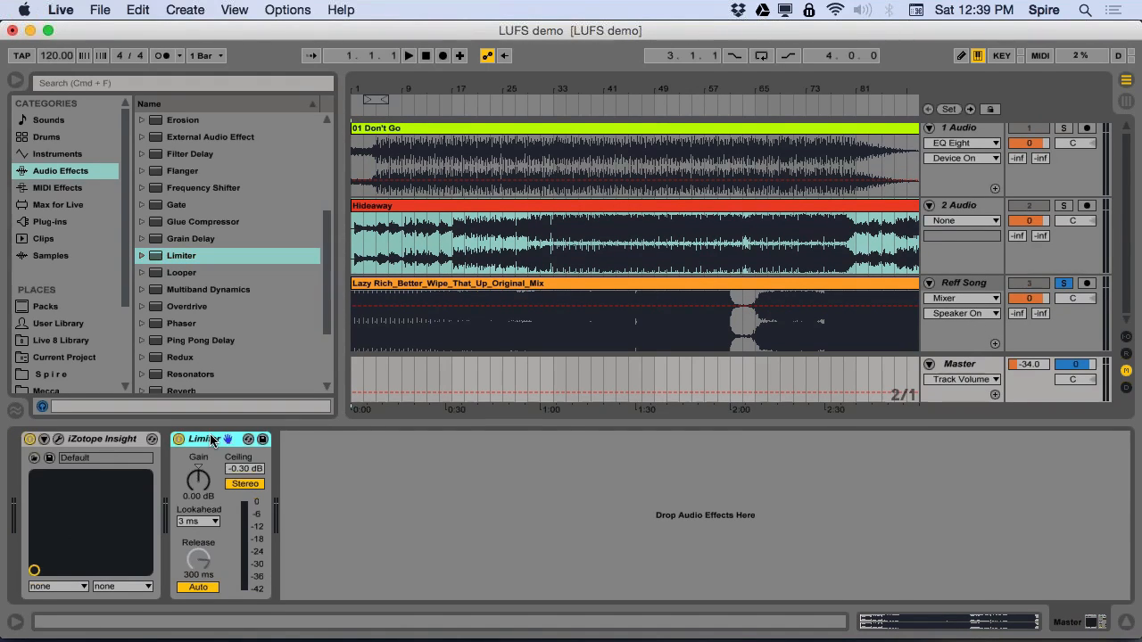
pyautogui.press('super+g')
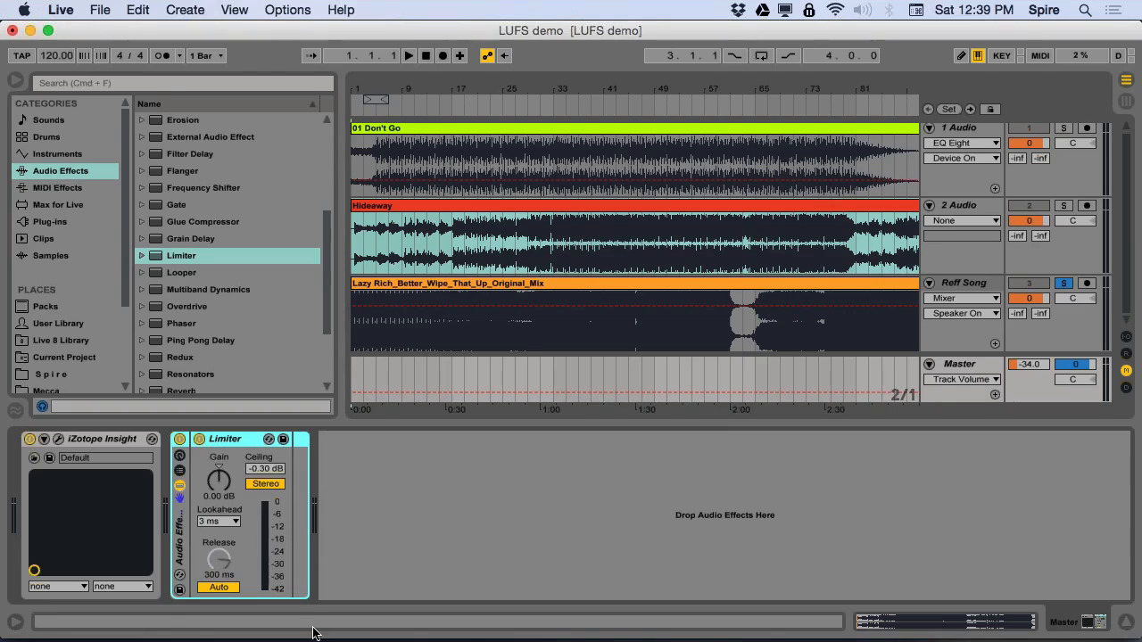
pyautogui.click(179, 457)
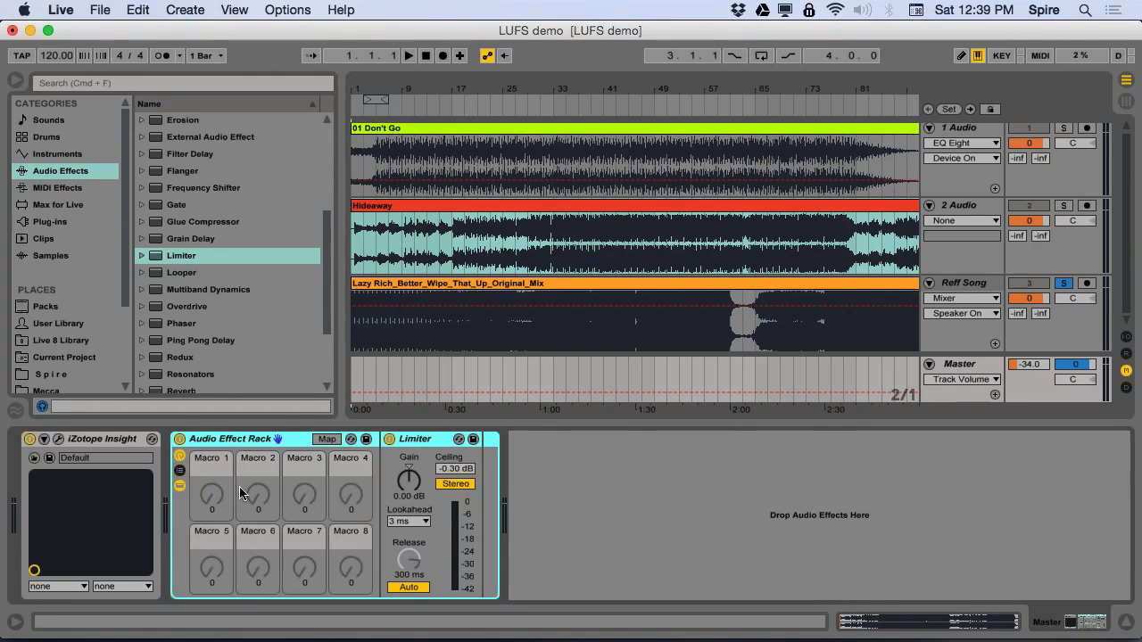
pyautogui.click(409, 482)
pyautogui.click(467, 468)
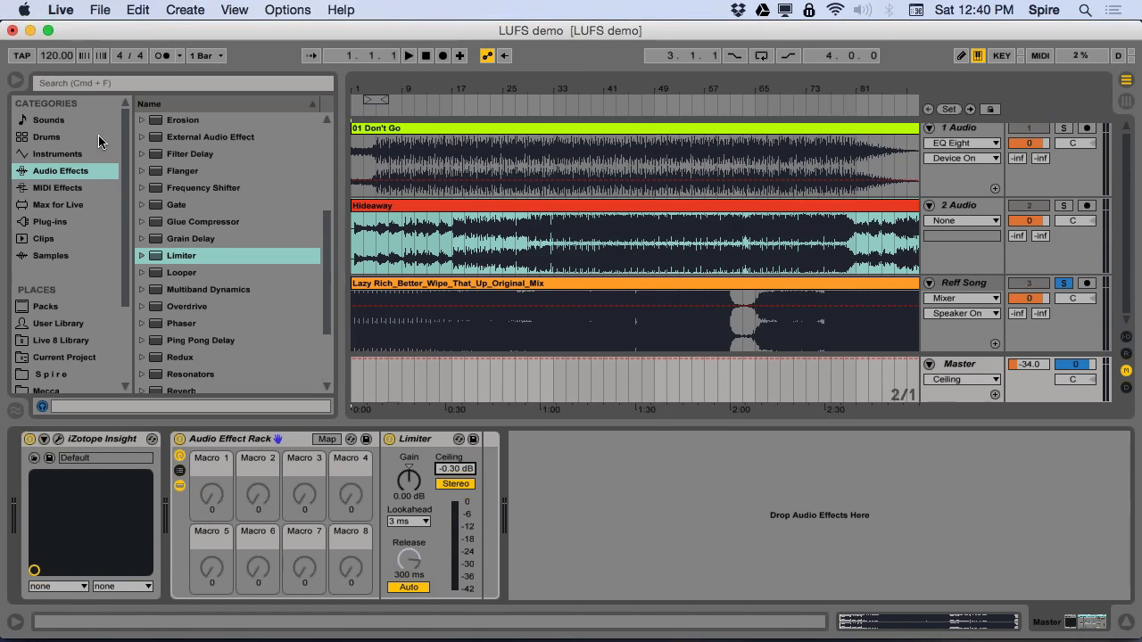
pyautogui.click(168, 252)
pyautogui.scroll(2, 168, 247)
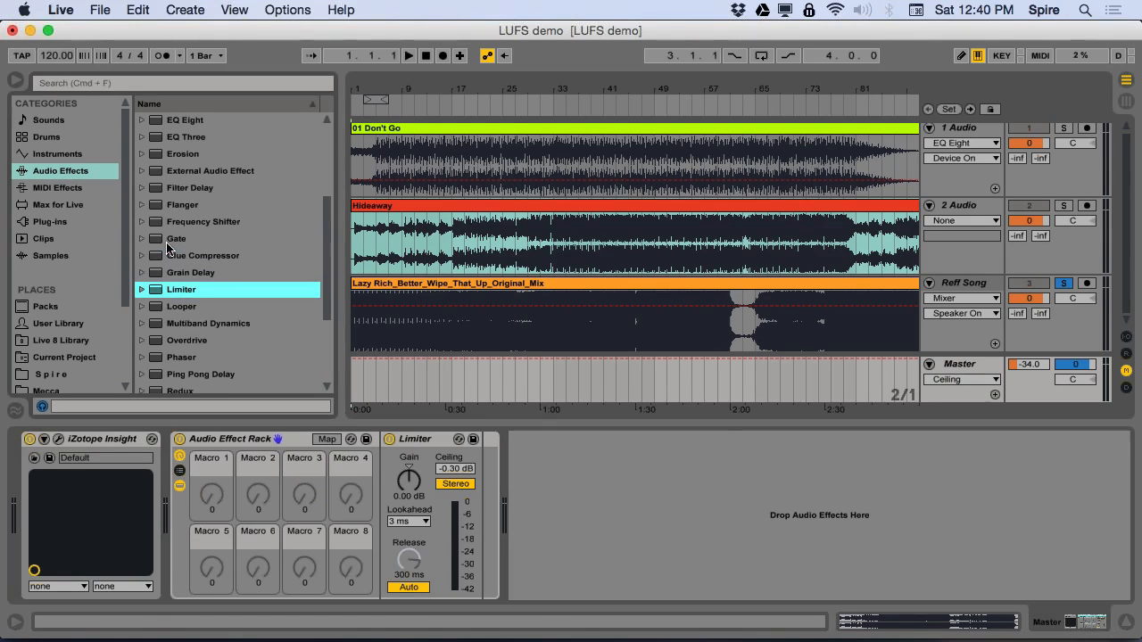
pyautogui.scroll(-1, 110, 184)
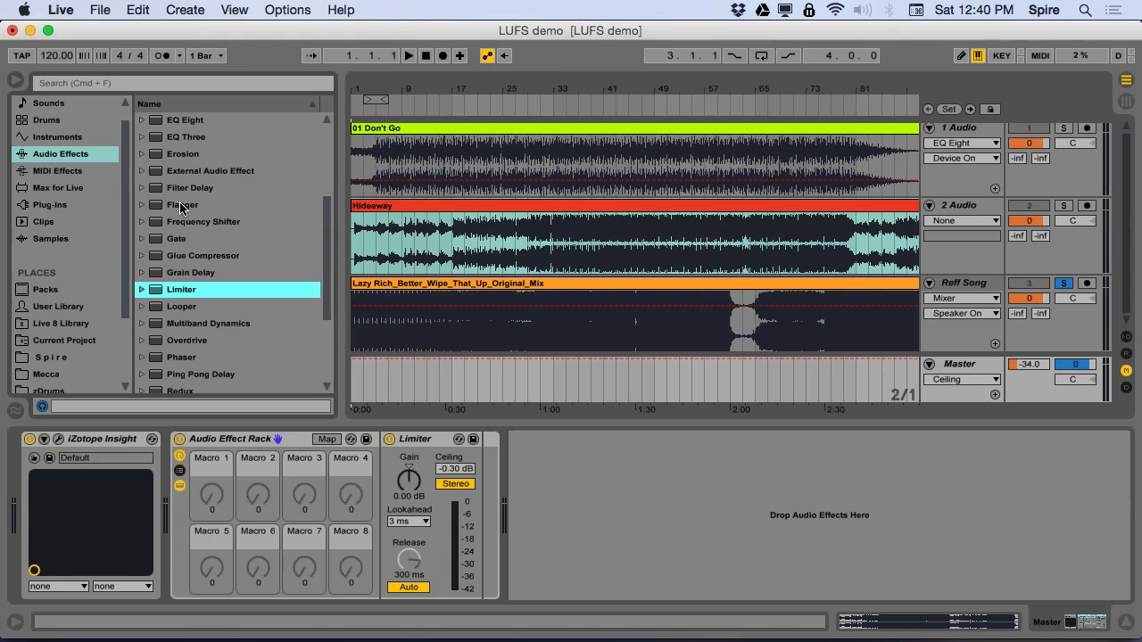
pyautogui.scroll(-2, 180, 208)
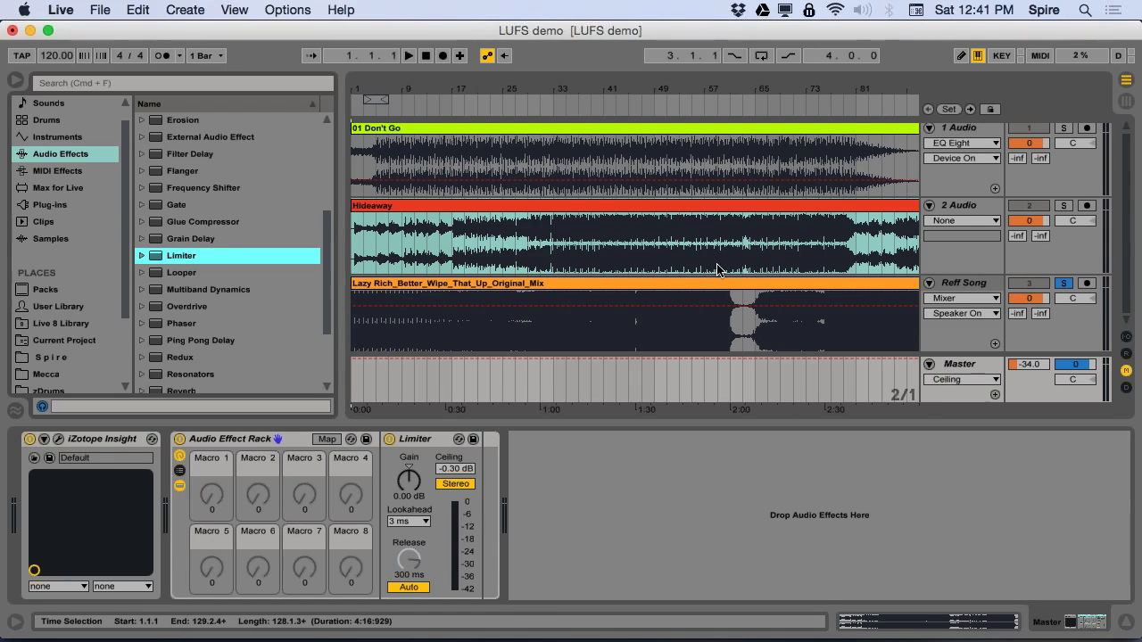
# - Place the insert marker at bar 51 in the Hideaway clip and run playback briefly from there
pyautogui.click(719, 239)
pyautogui.click(719, 239)
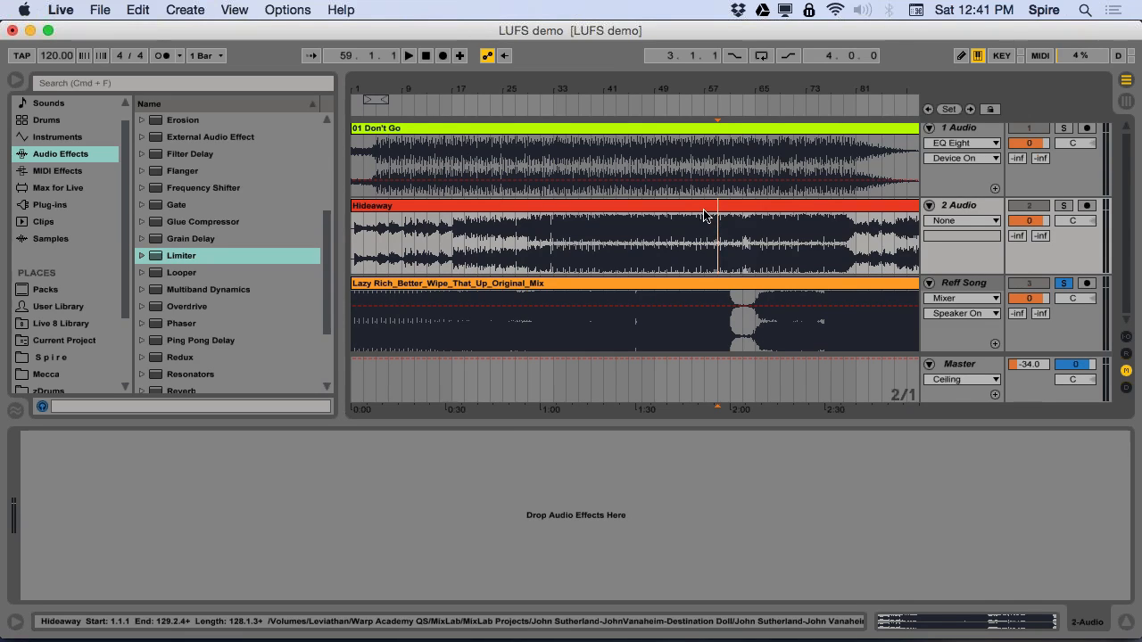
pyautogui.click(701, 206)
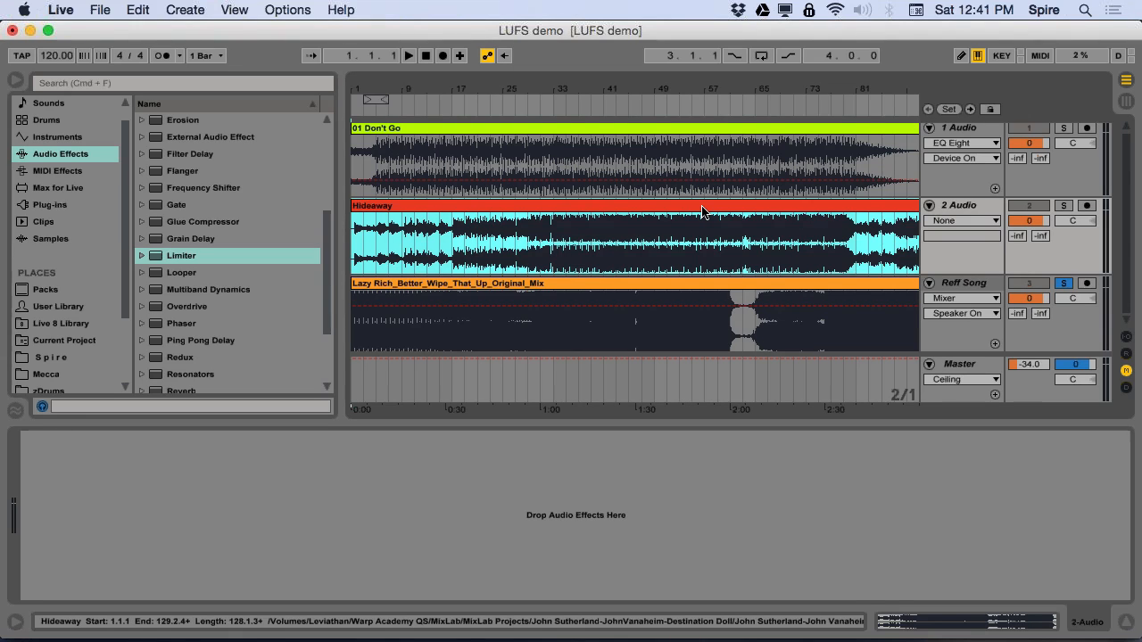
pyautogui.click(667, 254)
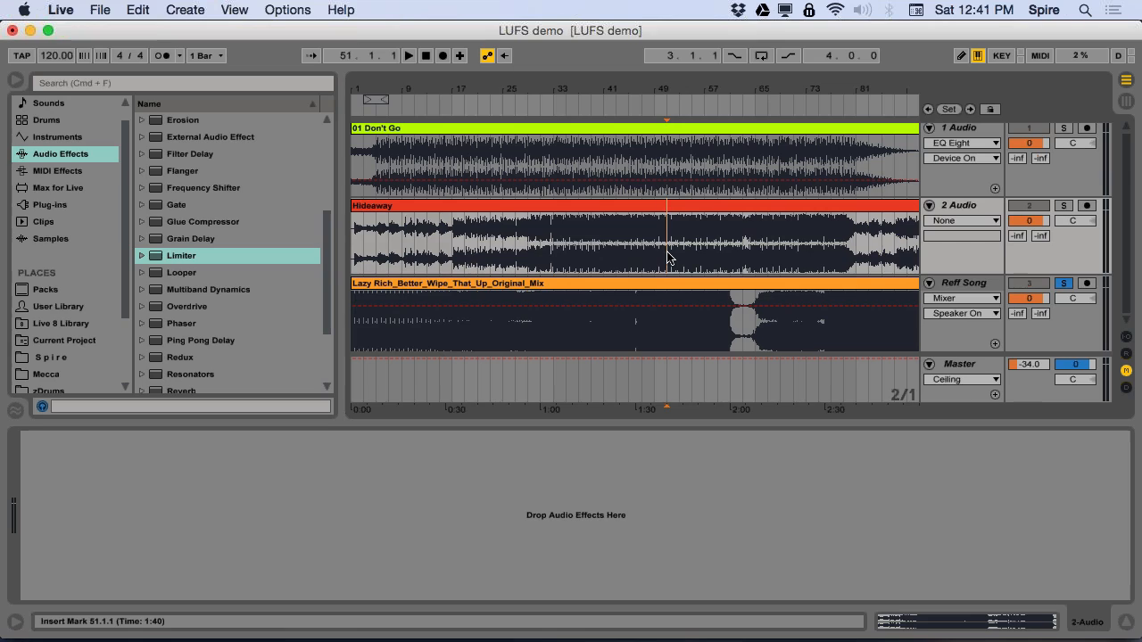
pyautogui.press('space')
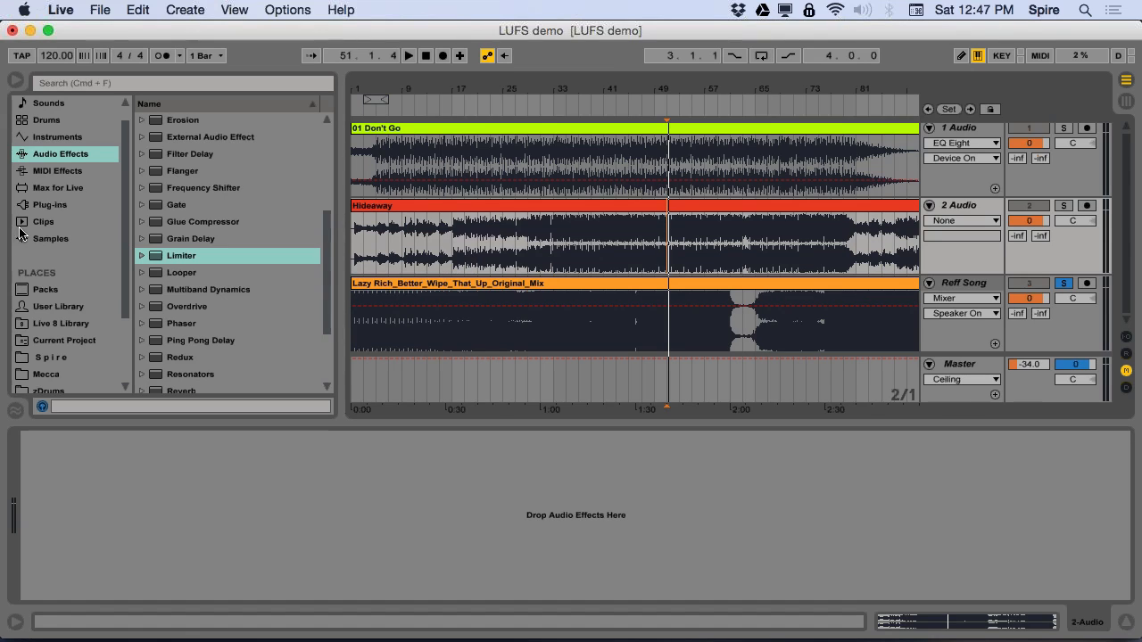
# - Add the UAD Shadow Hills Mastering Compressor VST from the Powered Plug-Ins folder to the 2 Audio track
pyautogui.click(38, 205)
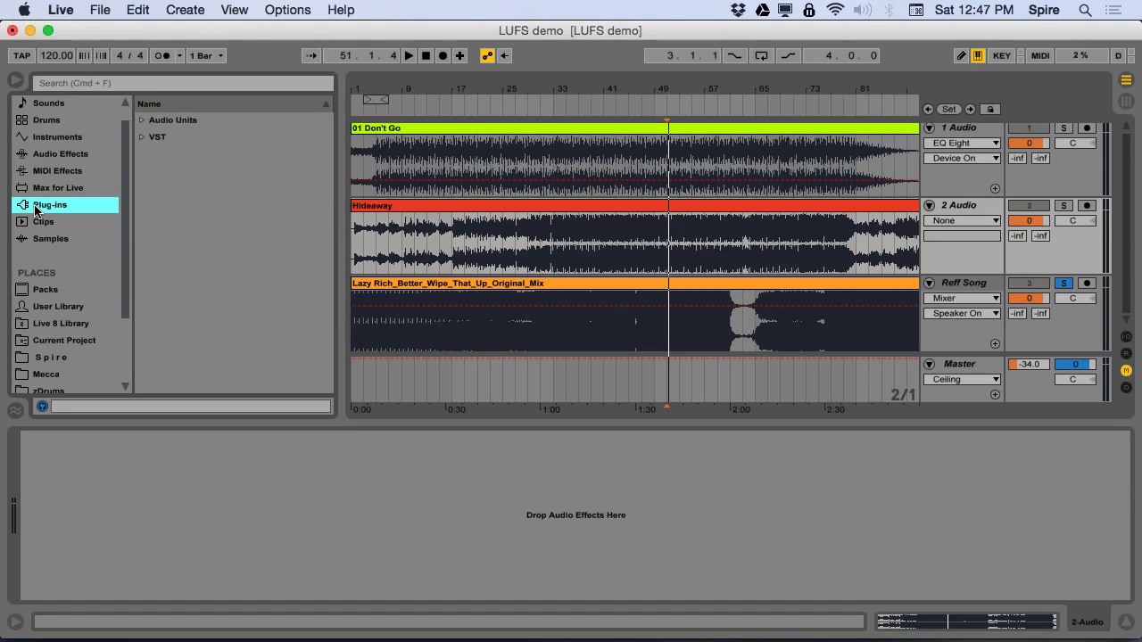
pyautogui.click(141, 137)
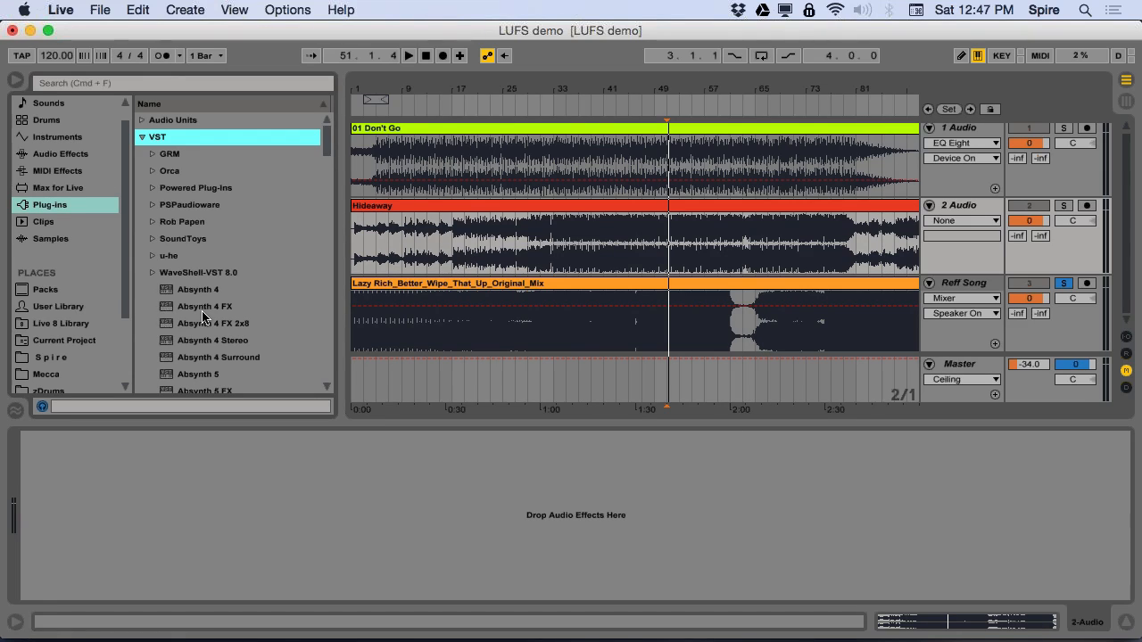
pyautogui.click(152, 188)
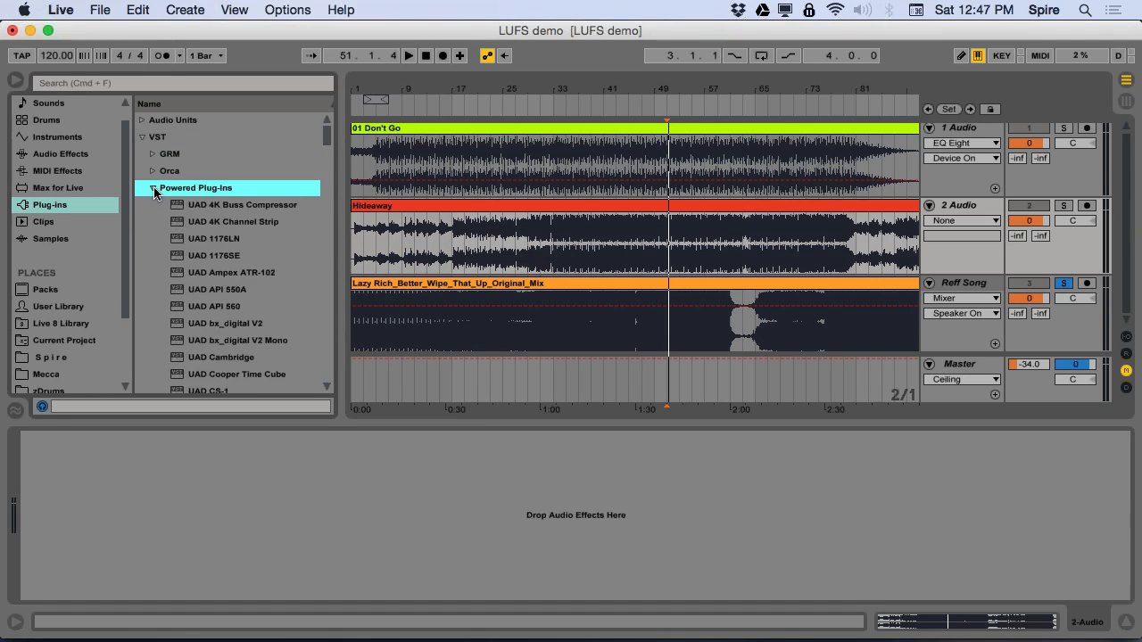
pyautogui.scroll(-2, 172, 293)
pyautogui.scroll(-3, 172, 292)
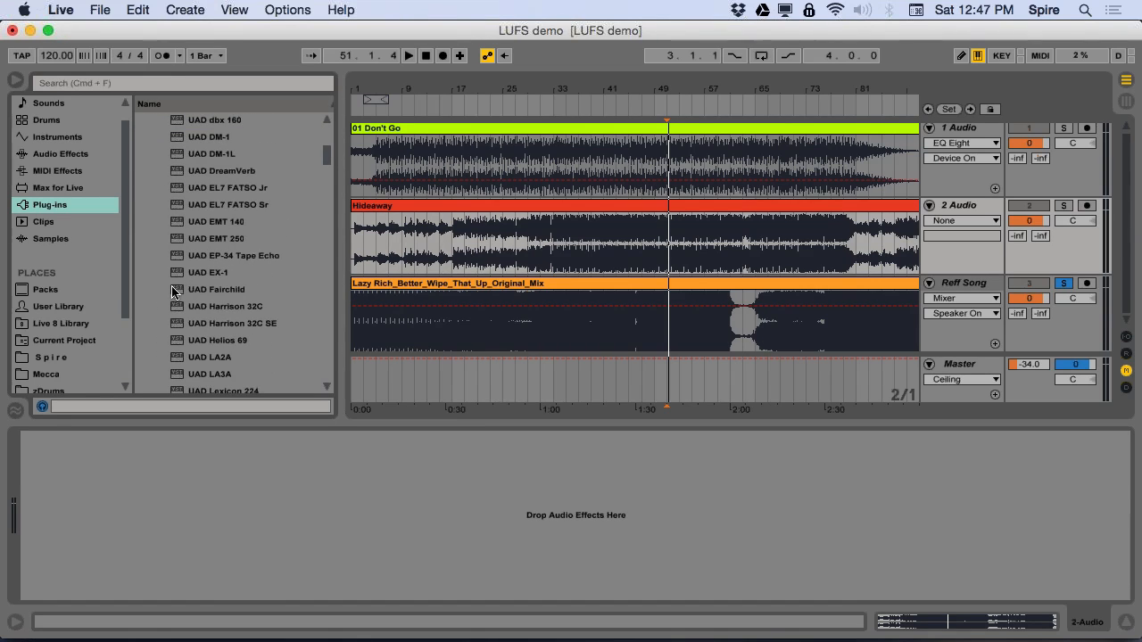
pyautogui.scroll(-5, 173, 292)
pyautogui.scroll(-6, 172, 293)
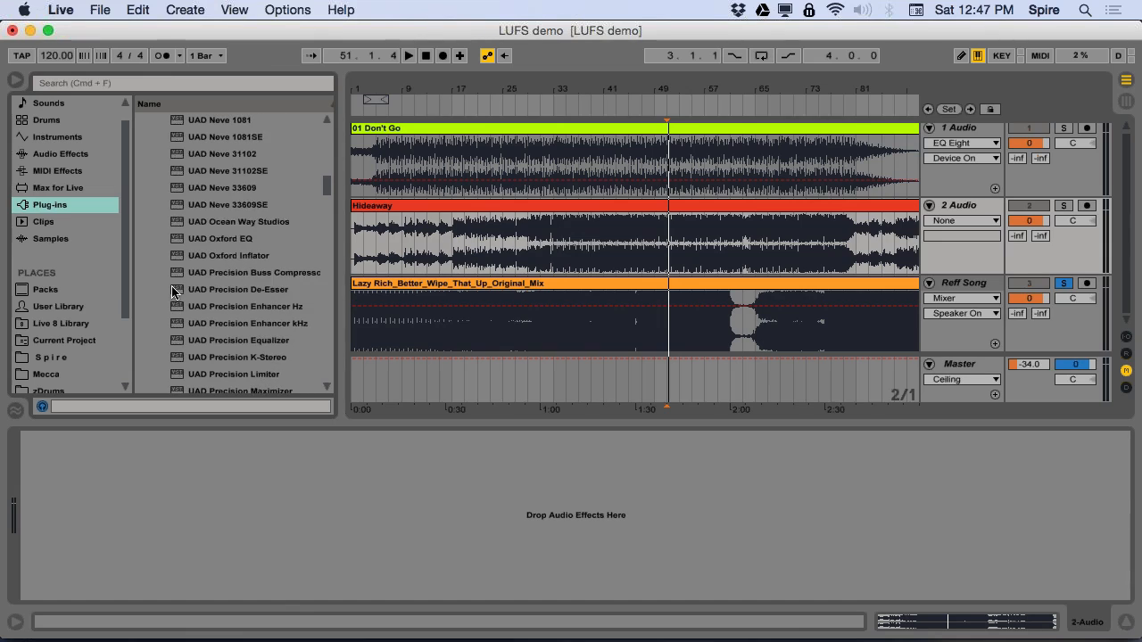
pyautogui.scroll(-6, 172, 293)
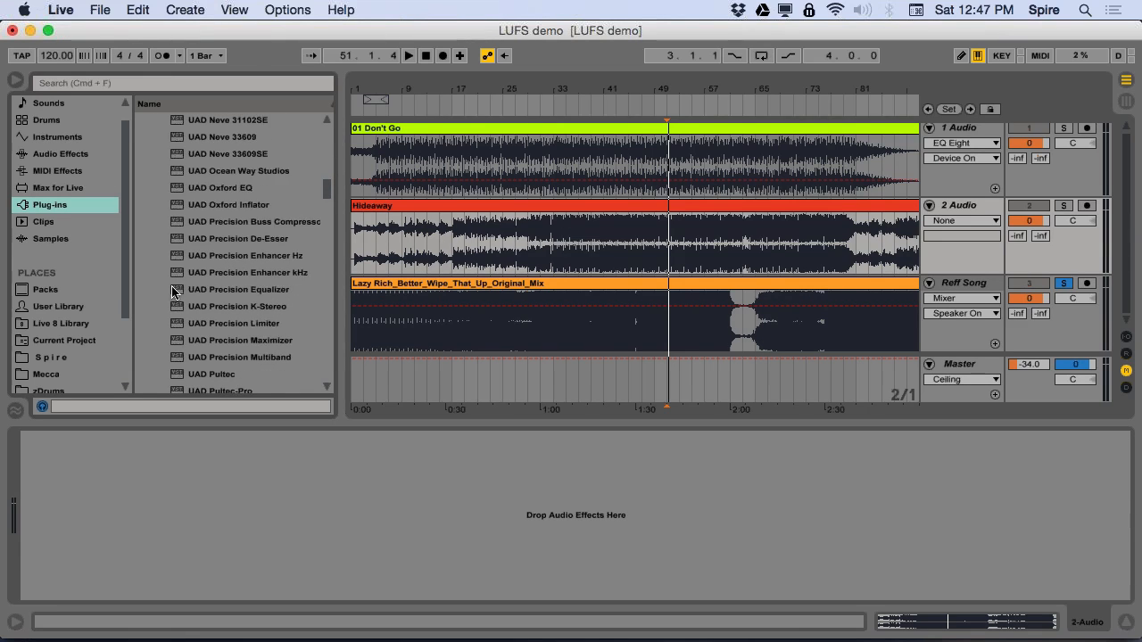
pyautogui.scroll(-4, 172, 292)
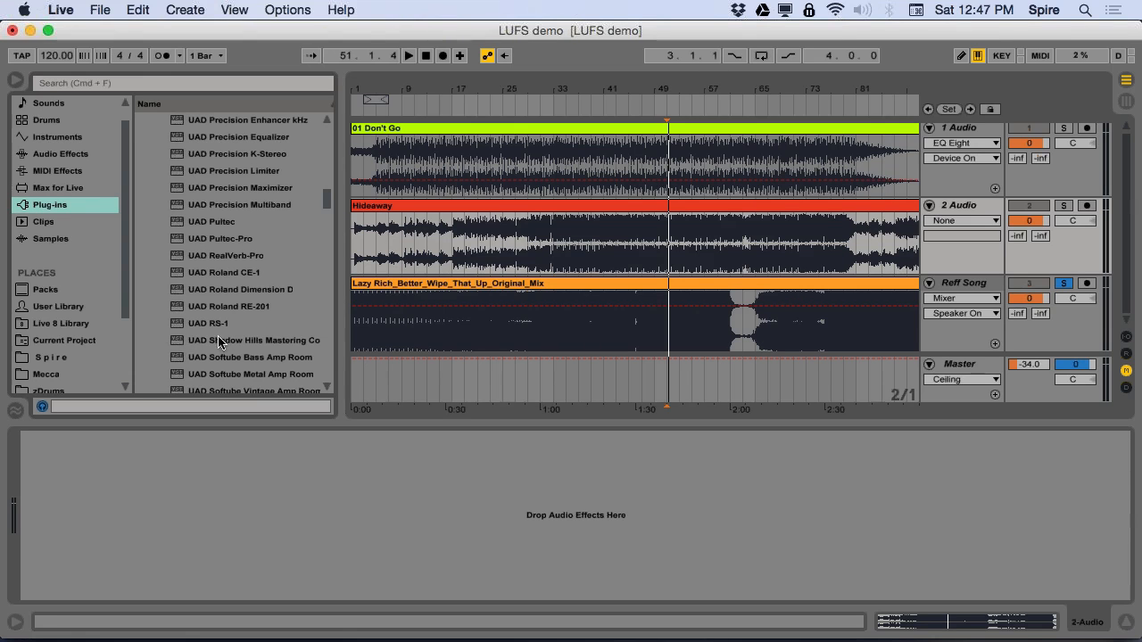
pyautogui.moveTo(183, 341); pyautogui.dragTo(256, 470)
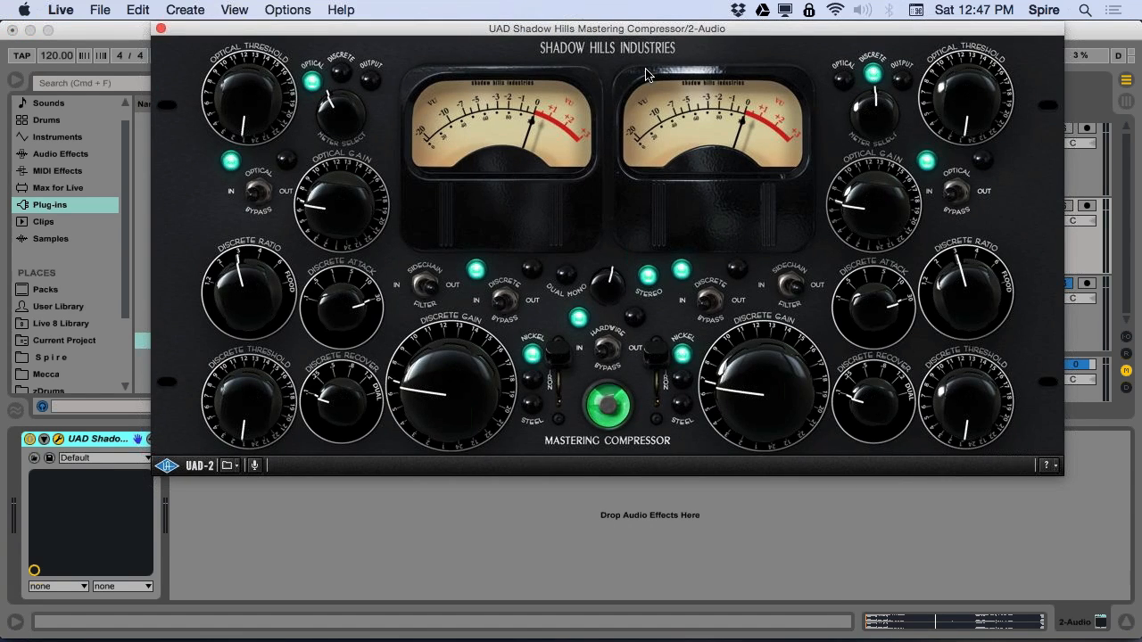
# - Reposition the Shadow Hills Mastering Compressor window to examine its controls, and close it
pyautogui.moveTo(661, 31); pyautogui.dragTo(634, 97)
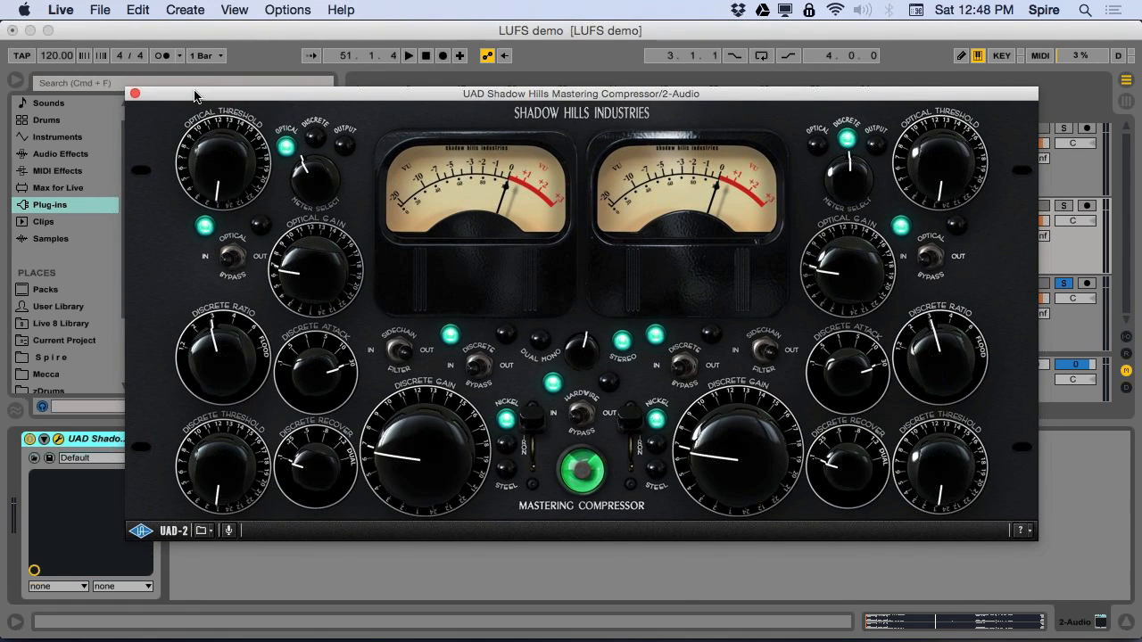
pyautogui.moveTo(194, 96); pyautogui.dragTo(206, 96)
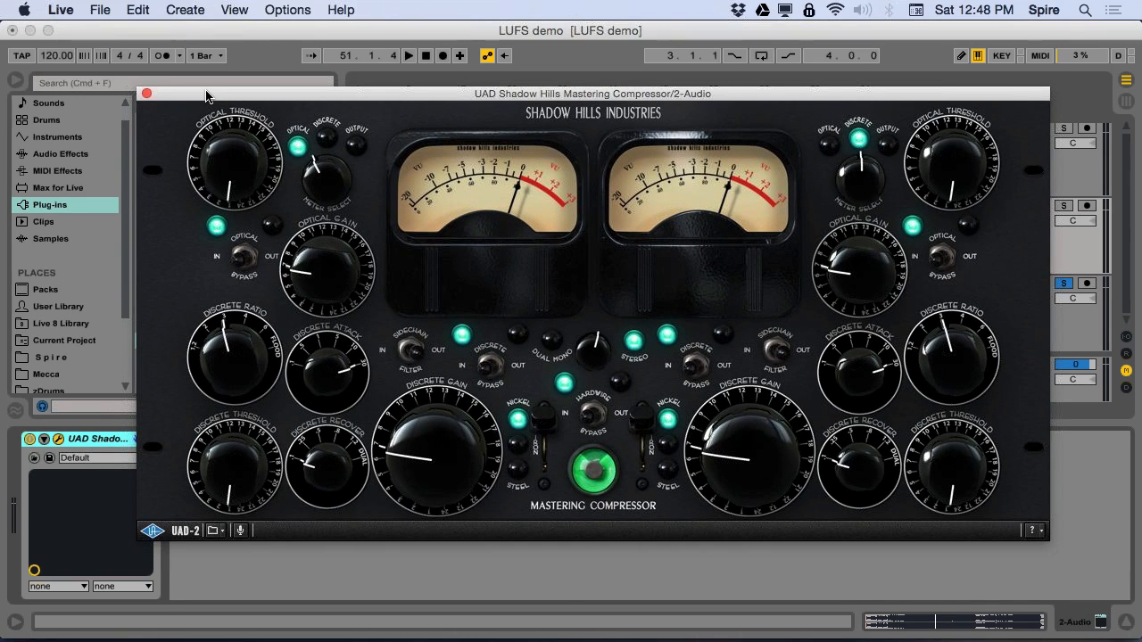
pyautogui.moveTo(206, 96); pyautogui.dragTo(223, 70)
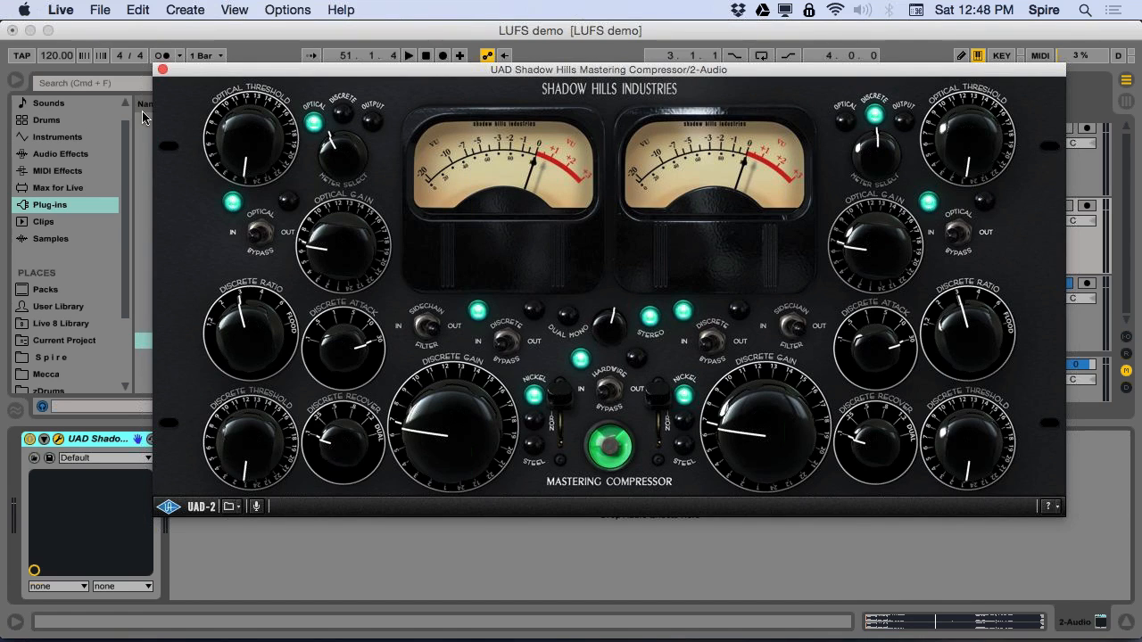
pyautogui.click(162, 70)
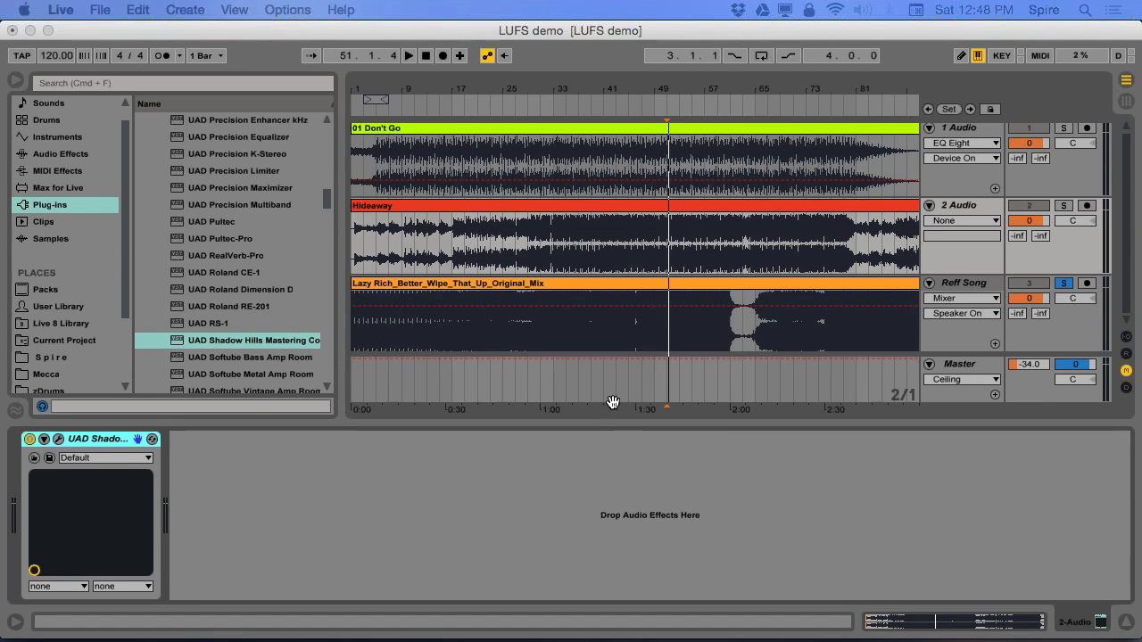
# - Collapse the Powered Plug-Ins folder and add the iZotope Ozone 6 Dynamic EQ VST after the Shadow Hills compressor on the 2 Audio track
pyautogui.scroll(1, 200, 275)
pyautogui.scroll(10, 201, 274)
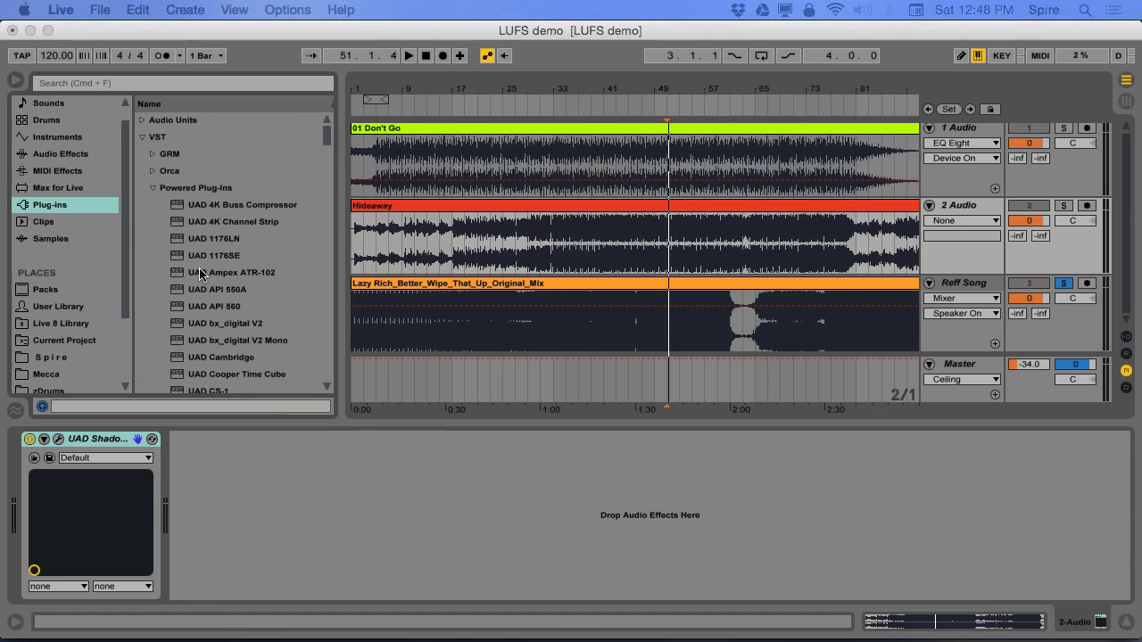
pyautogui.scroll(-5, 200, 275)
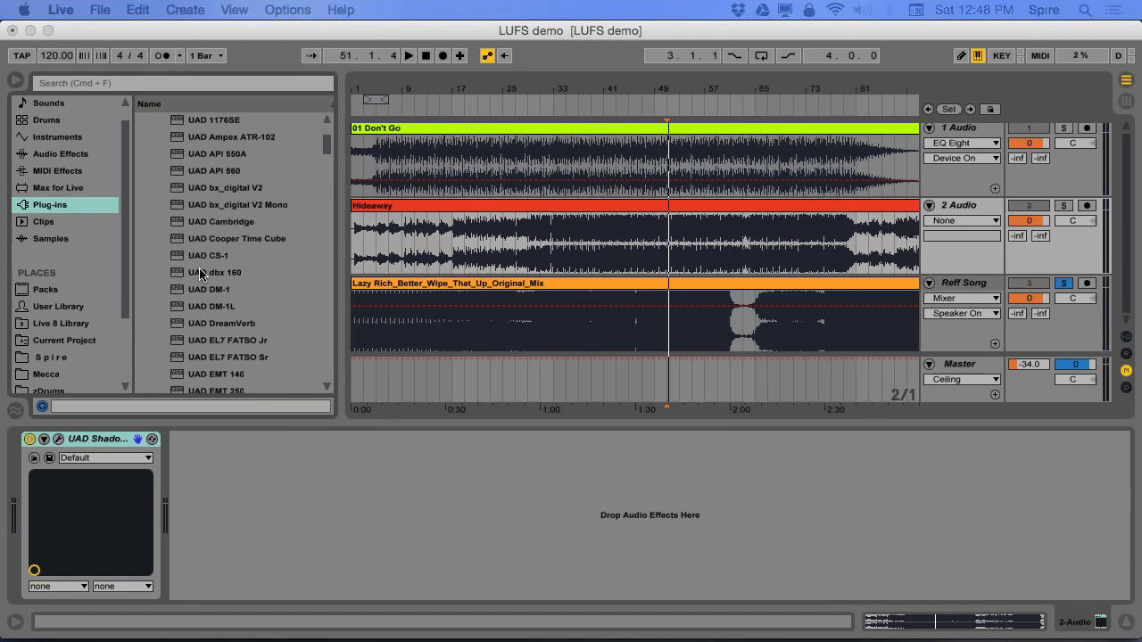
pyautogui.scroll(5, 201, 273)
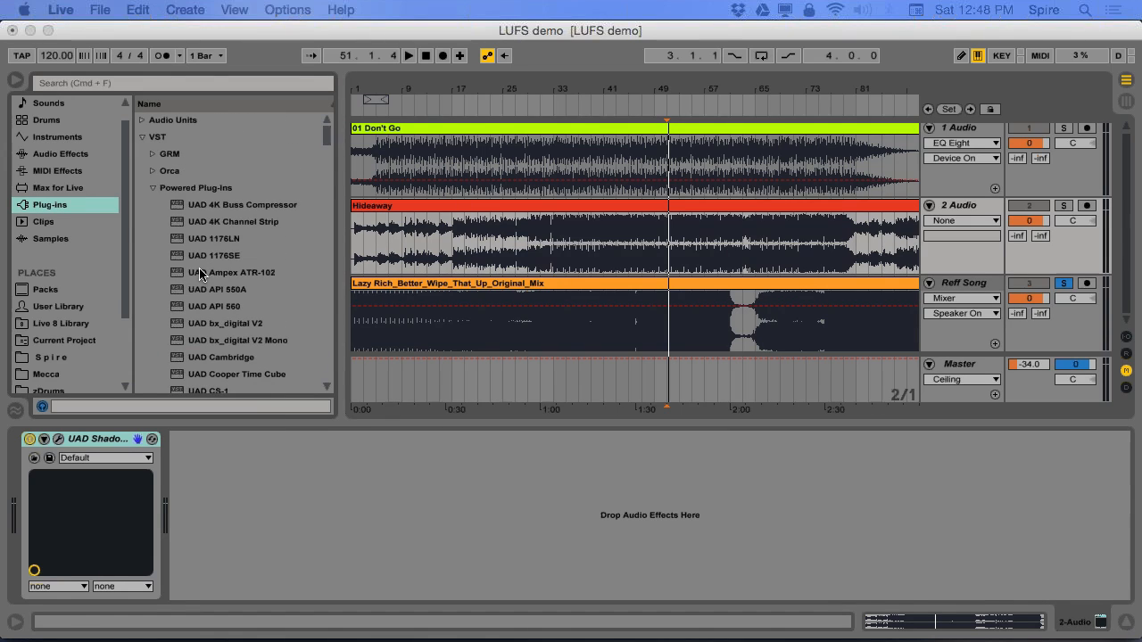
pyautogui.click(153, 188)
pyautogui.scroll(-7, 186, 284)
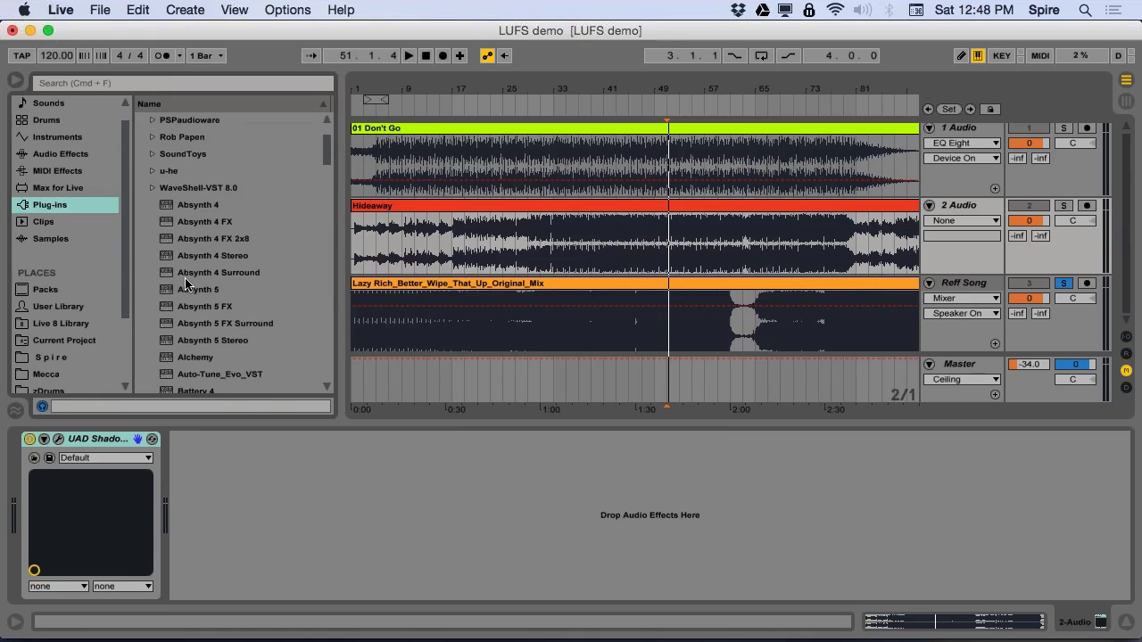
pyautogui.scroll(-7, 186, 283)
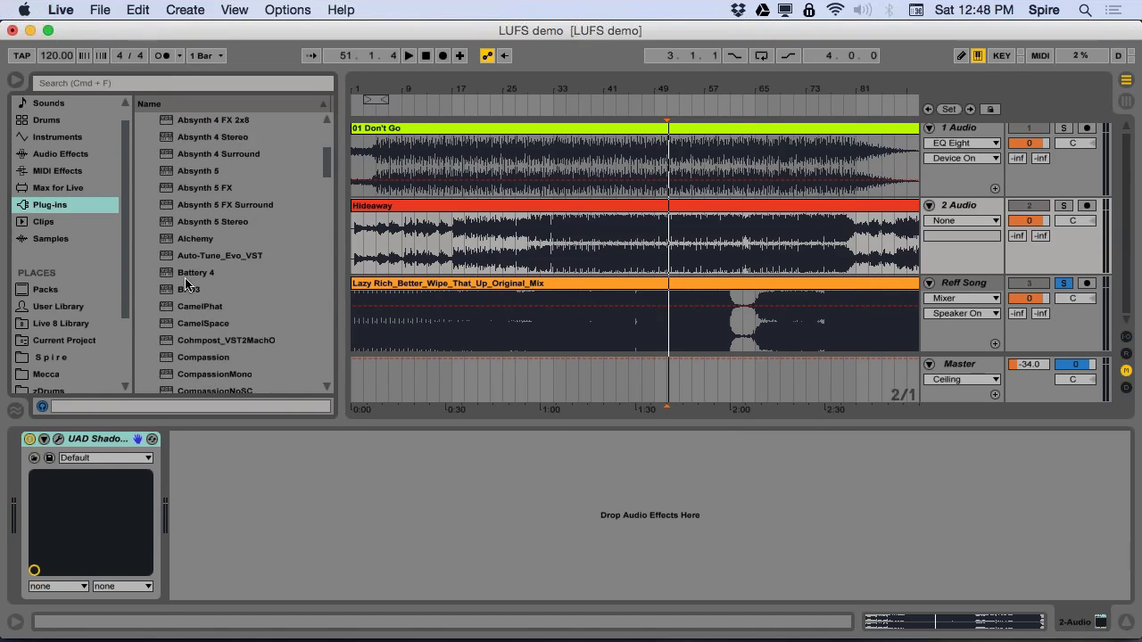
pyautogui.scroll(-20, 185, 284)
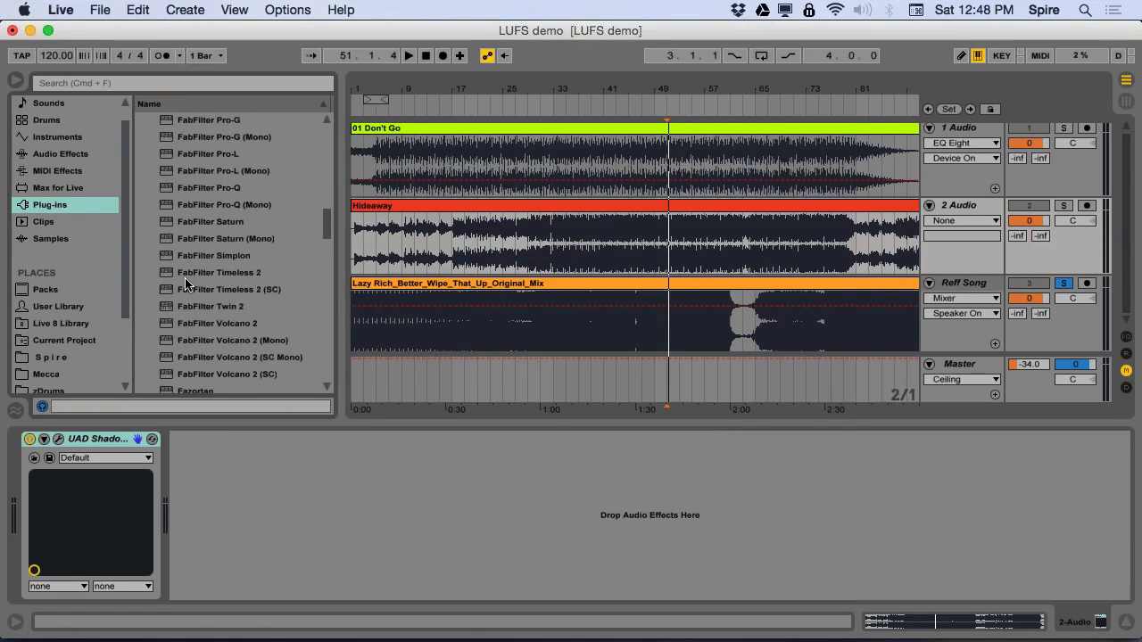
pyautogui.scroll(-5, 186, 284)
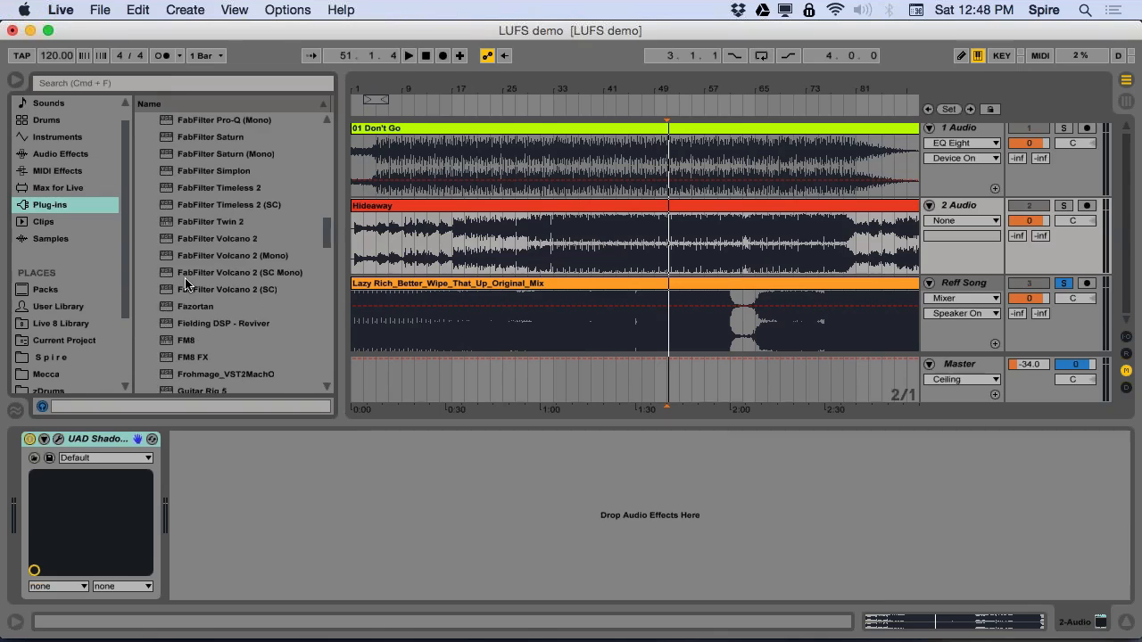
pyautogui.scroll(-20, 185, 283)
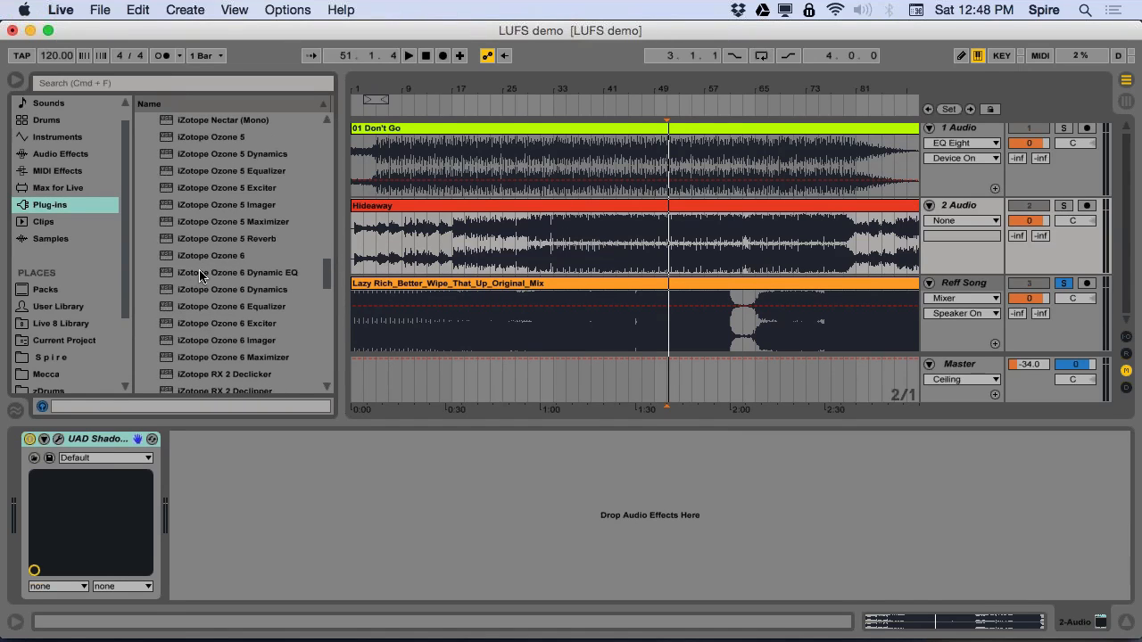
pyautogui.moveTo(199, 276); pyautogui.dragTo(245, 484)
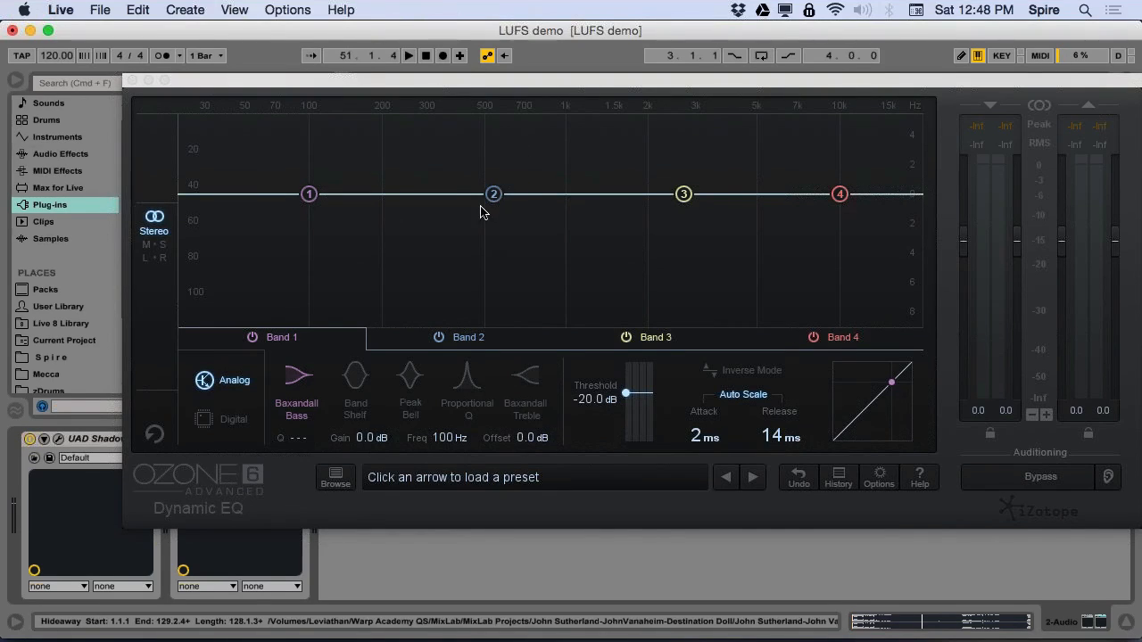
# - Pull band 2 of the Ozone 6 Dynamic EQ to a gain of about -2.3 dB at 559 Hz, and close the plug-in window
pyautogui.moveTo(493, 194); pyautogui.dragTo(503, 248)
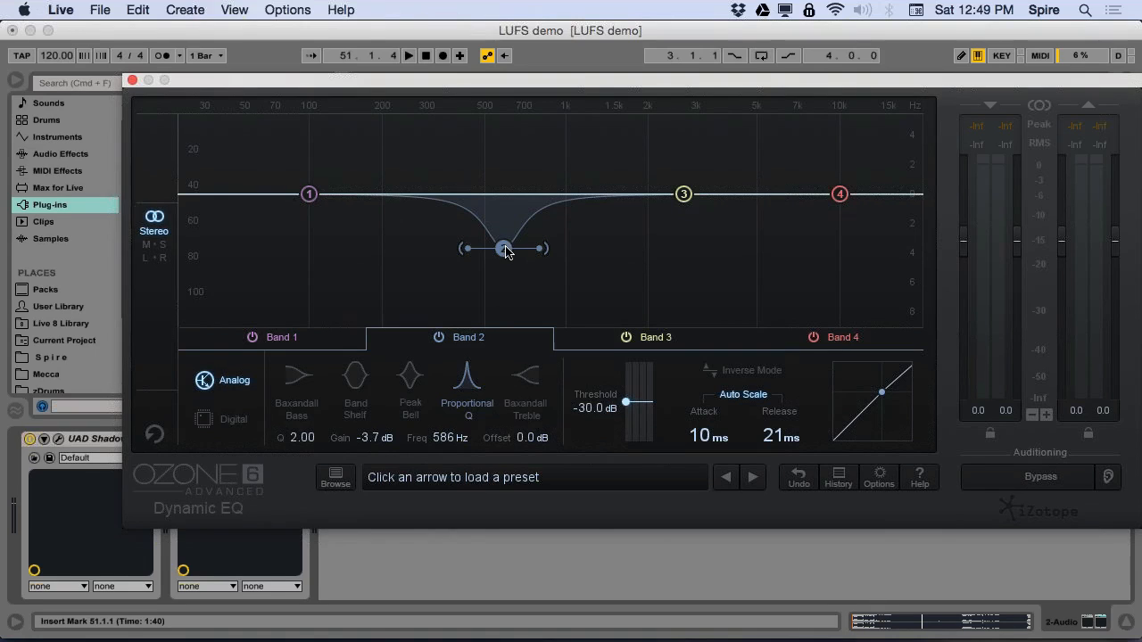
pyautogui.moveTo(504, 248); pyautogui.dragTo(500, 230)
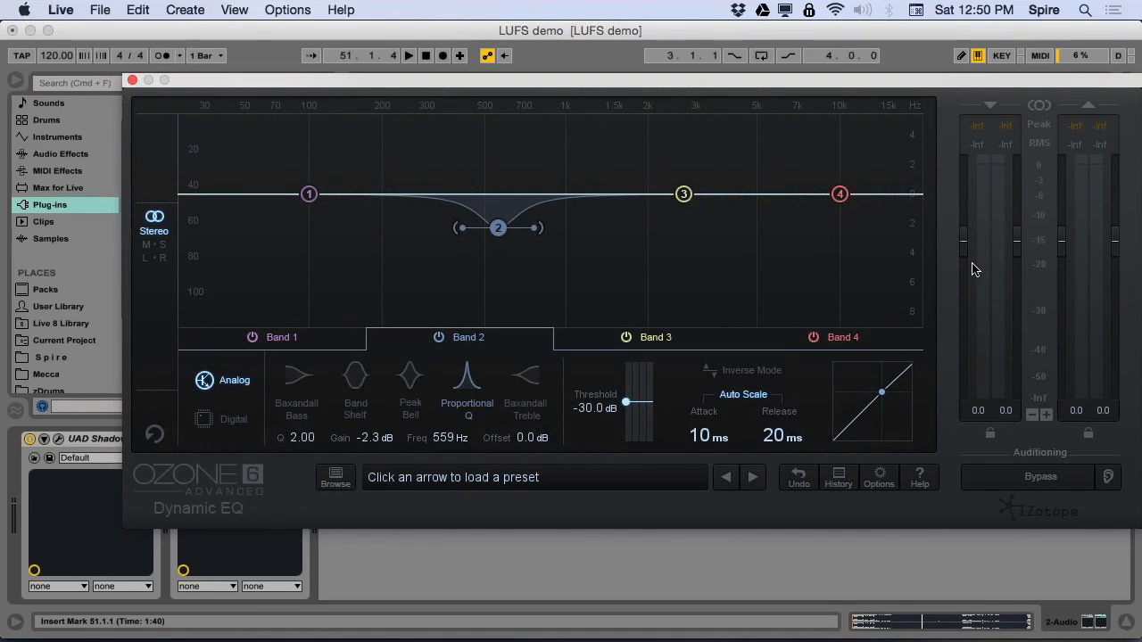
pyautogui.moveTo(361, 83); pyautogui.dragTo(321, 91)
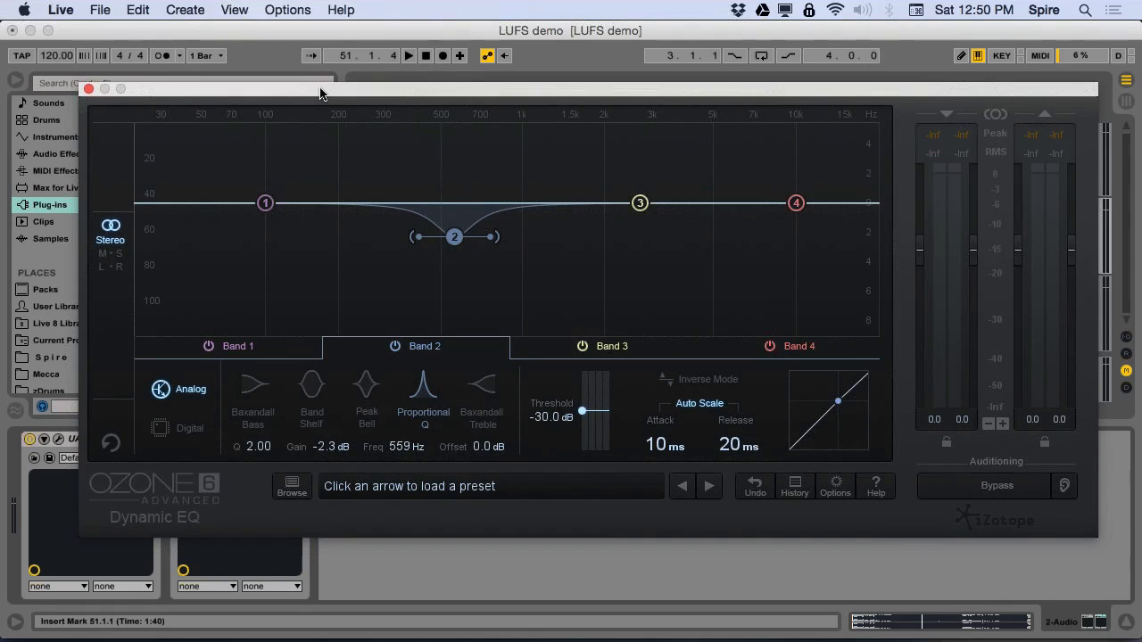
pyautogui.click(89, 88)
# - Add the Fielding DSP - Reviver plug-in after the Dynamic EQ on the 2 Audio track and reposition its window over the arrangement
pyautogui.click(73, 264)
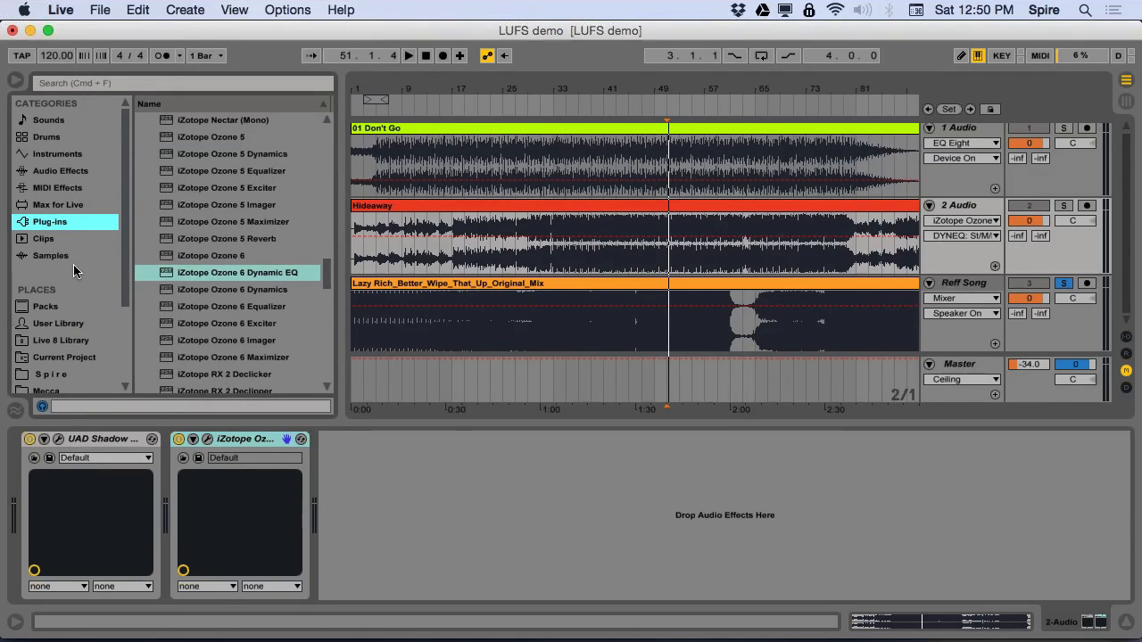
pyautogui.scroll(5, 212, 261)
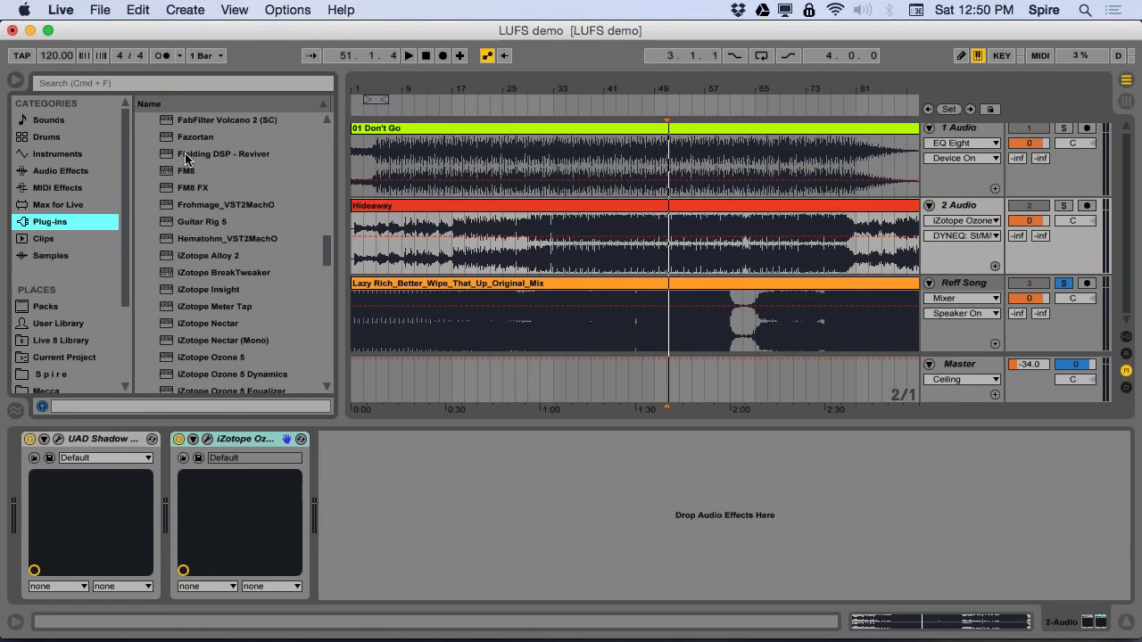
pyautogui.moveTo(185, 155); pyautogui.dragTo(335, 440)
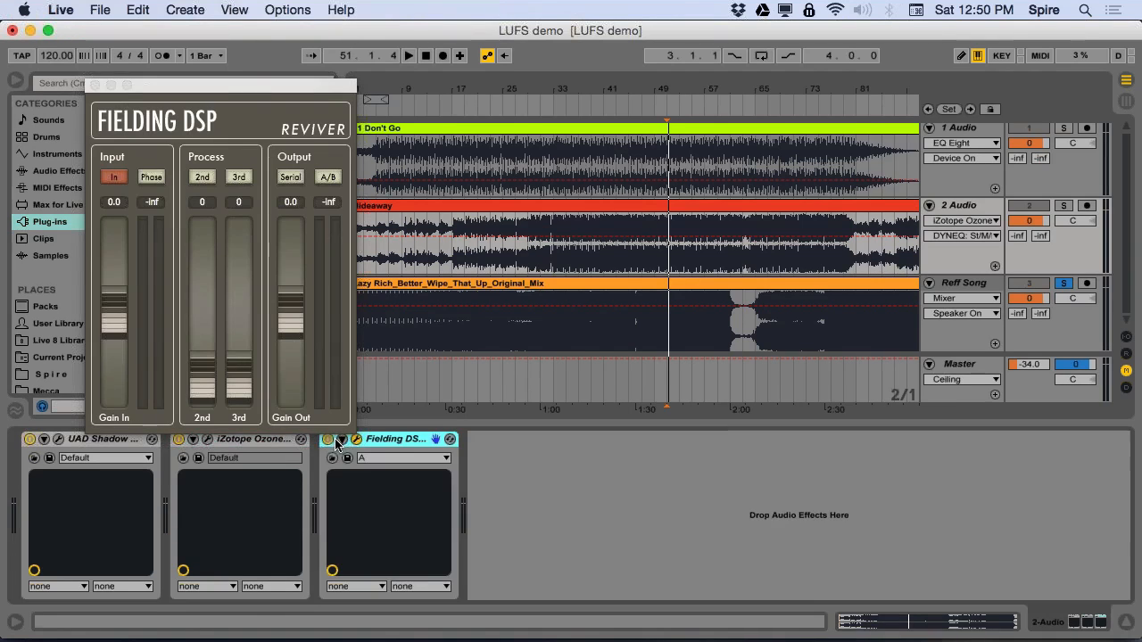
pyautogui.moveTo(223, 94); pyautogui.dragTo(626, 189)
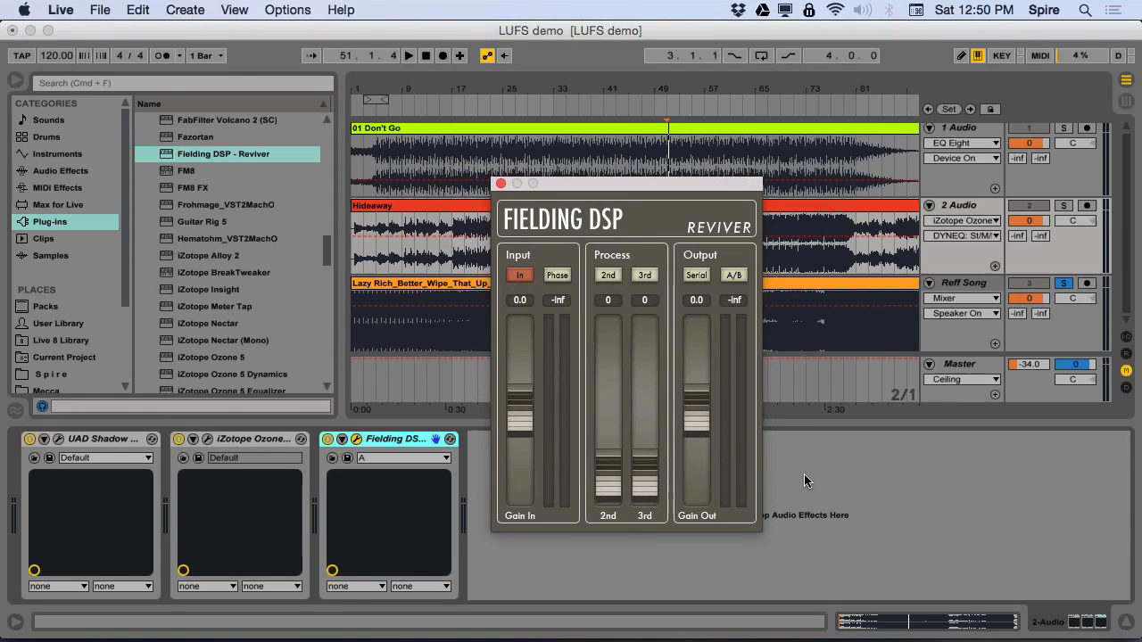
# - Switch Reviver's 2nd and 3rd processing on and back off, and close its window
pyautogui.click(607, 275)
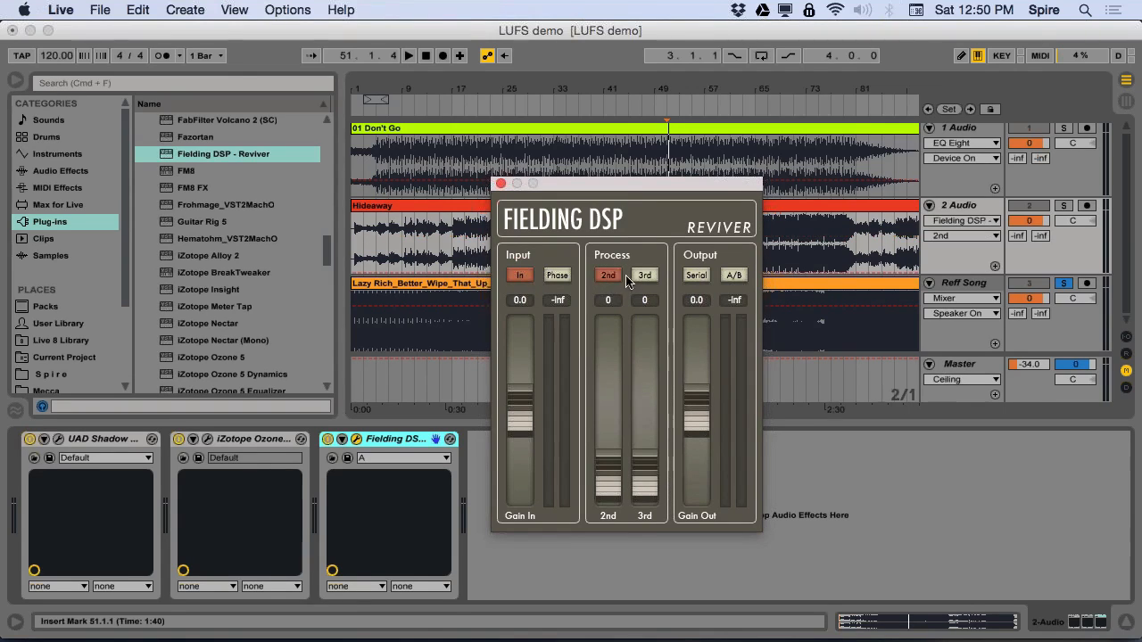
pyautogui.click(639, 275)
pyautogui.click(607, 275)
pyautogui.click(644, 275)
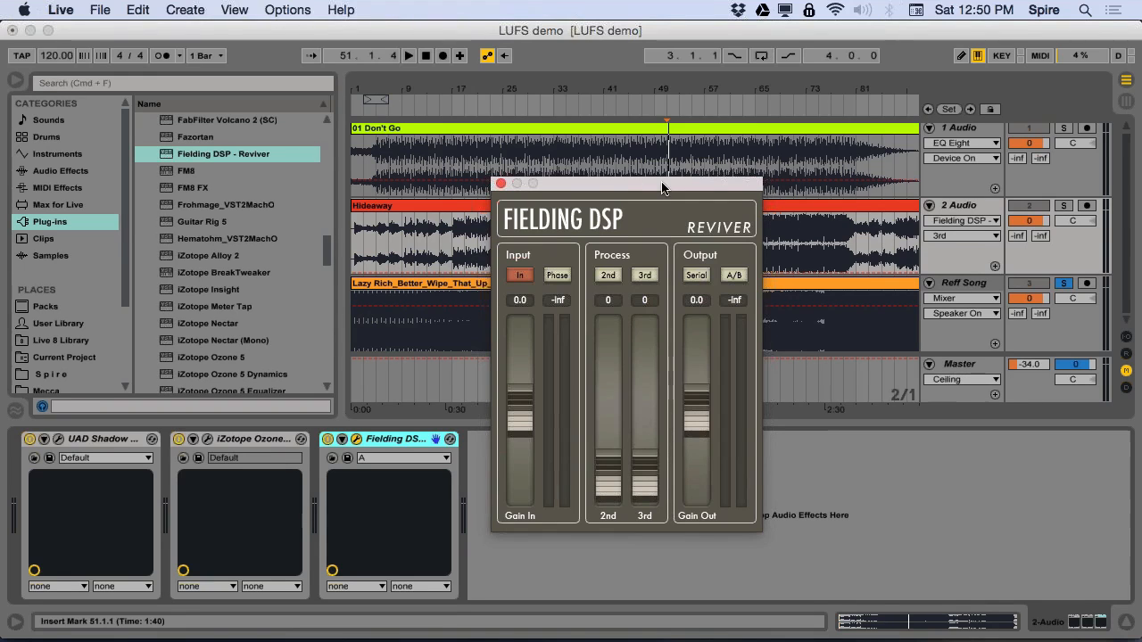
pyautogui.click(501, 183)
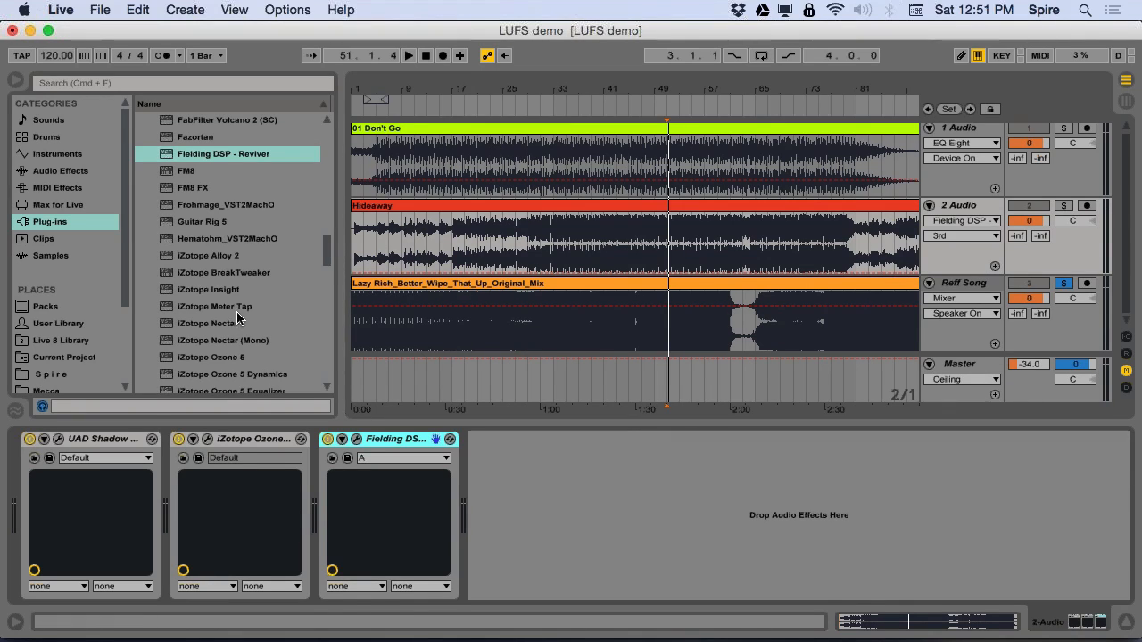
# - Add Live's Utility audio effect after Reviver on the 2 Audio track
pyautogui.scroll(-1, 254, 279)
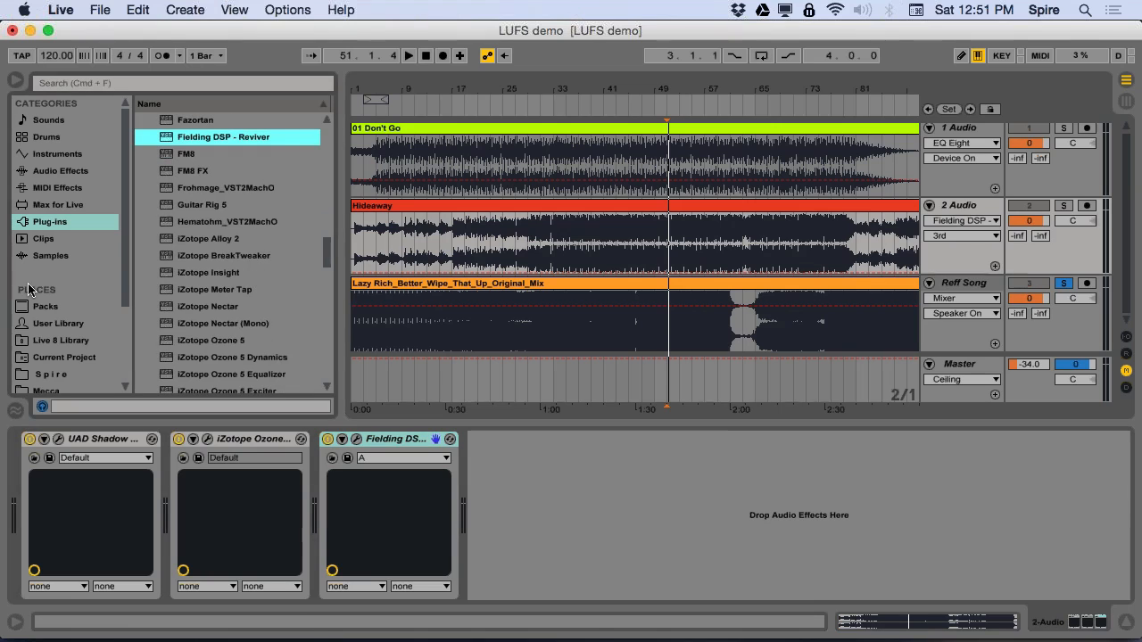
pyautogui.scroll(-10, 276, 273)
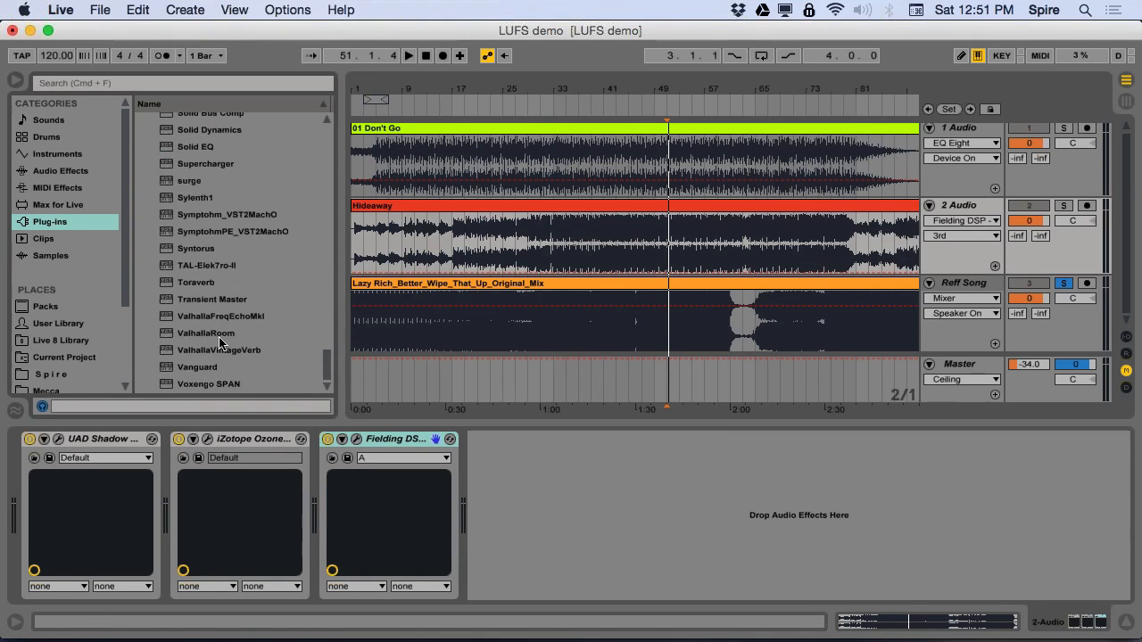
pyautogui.click(65, 170)
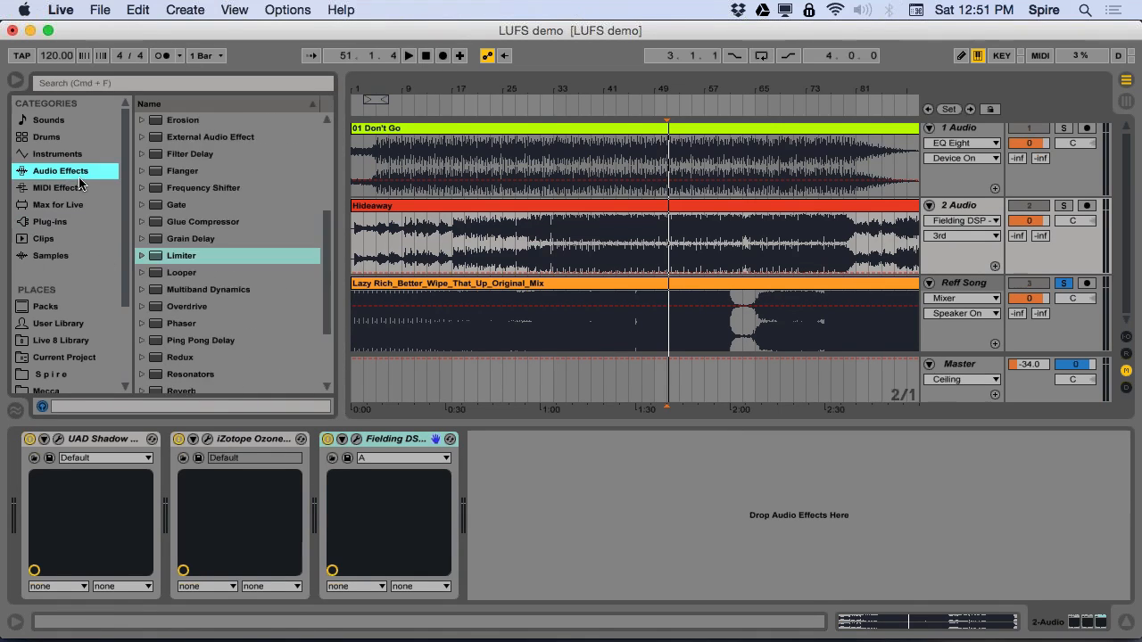
pyautogui.scroll(-6, 176, 209)
pyautogui.moveTo(174, 350); pyautogui.dragTo(477, 442)
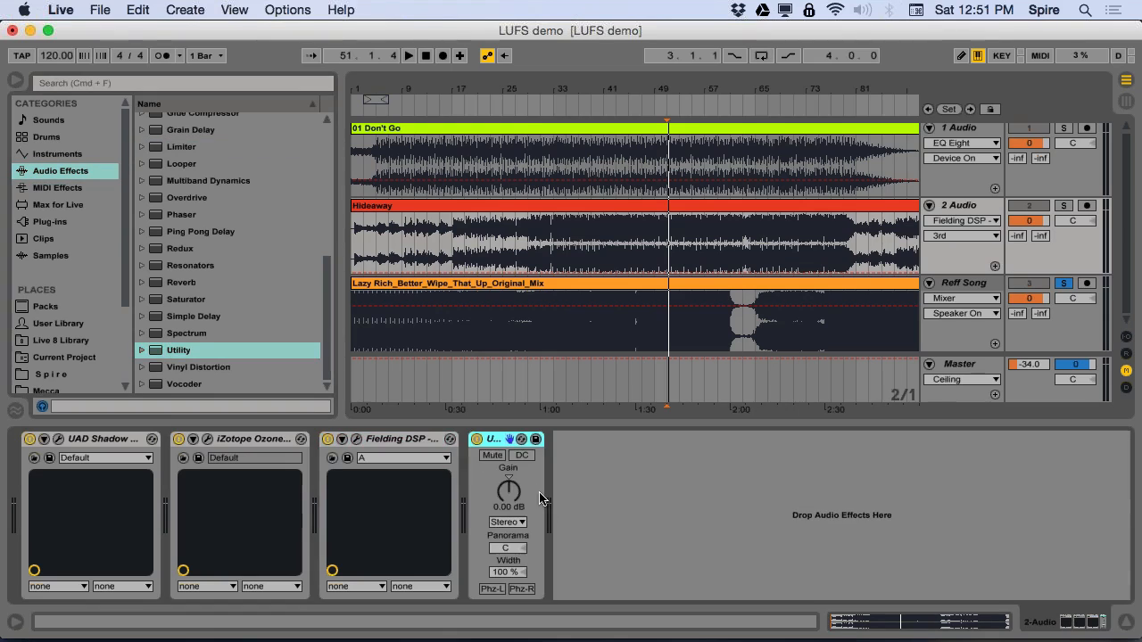
# - Try the Utility's Width at 0%, 28% and 47%, and return it to 0%
pyautogui.moveTo(510, 572); pyautogui.dragTo(509, 616)
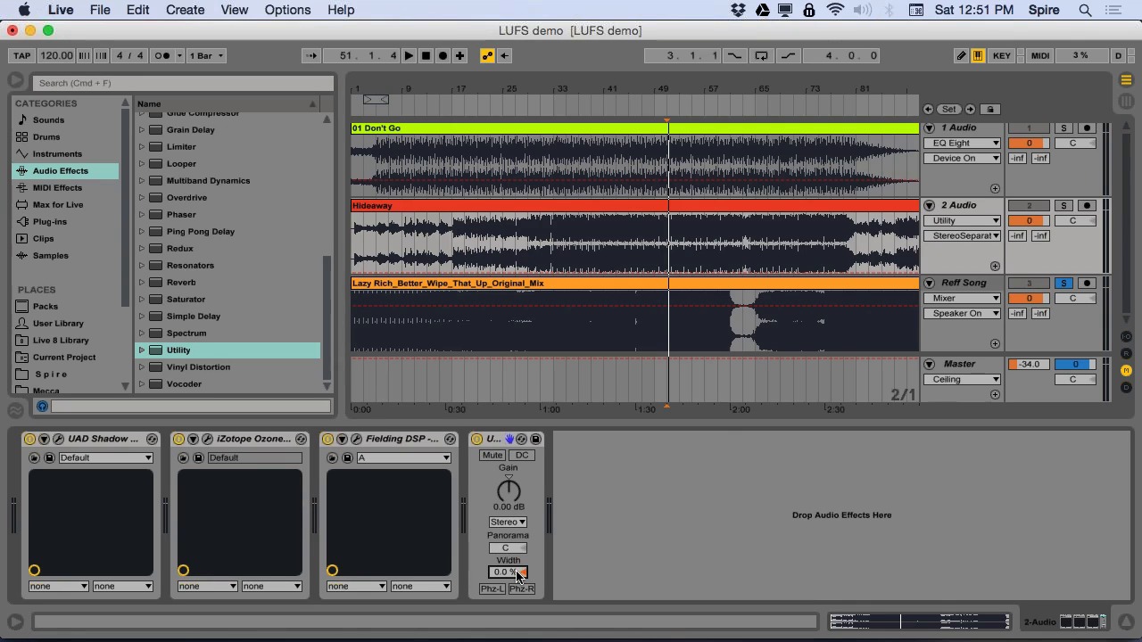
pyautogui.write('28')
pyautogui.press('Return')
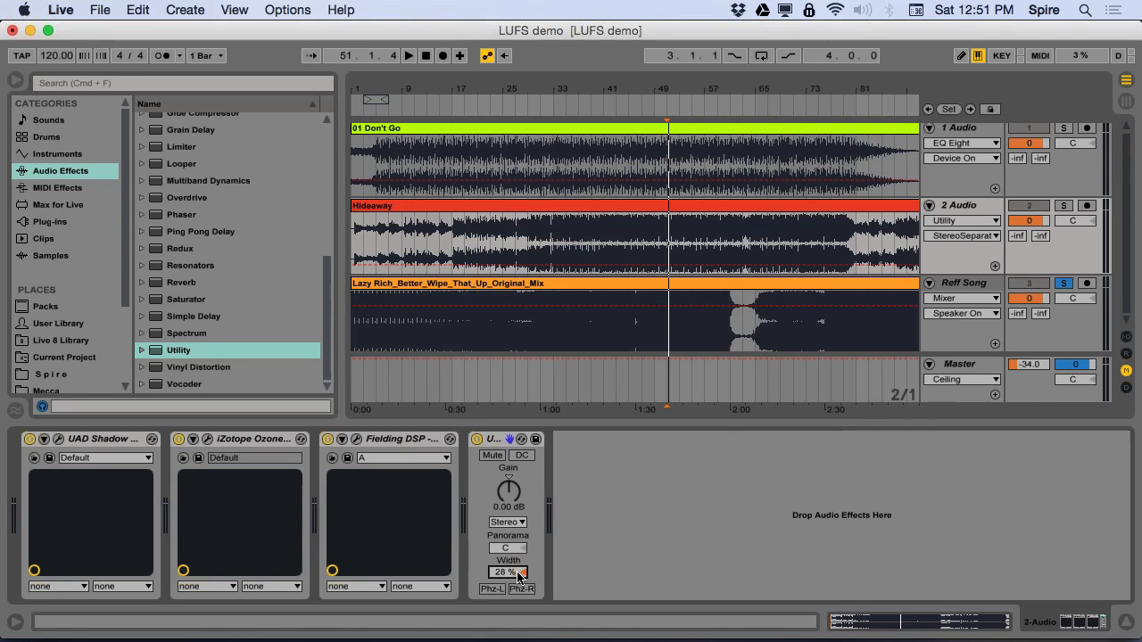
pyautogui.scroll(13, 517, 576)
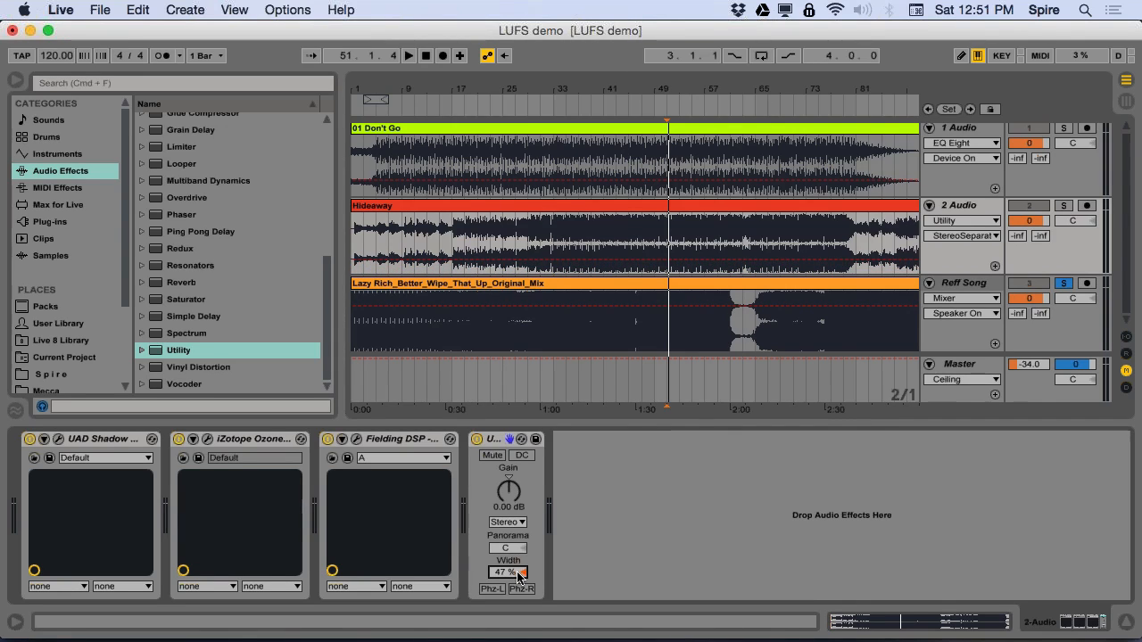
pyautogui.write('0')
pyautogui.press('Return')
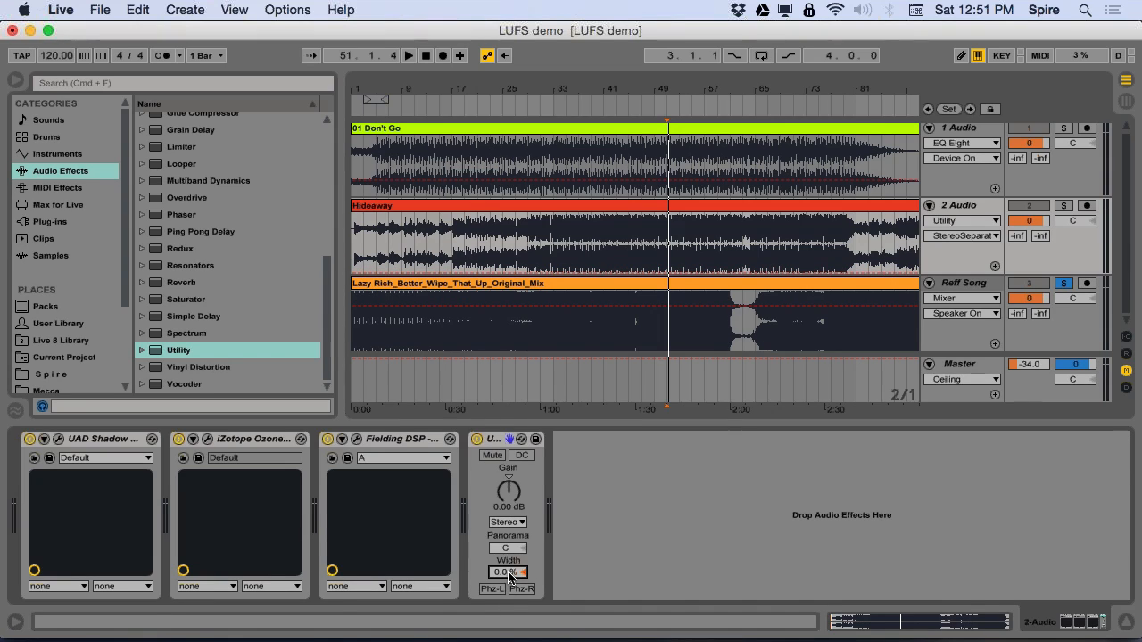
# - Raise the Utility's Width to 94% and 200%, try it at 50%, and reset it to 100%
pyautogui.moveTo(510, 573); pyautogui.dragTo(510, 578)
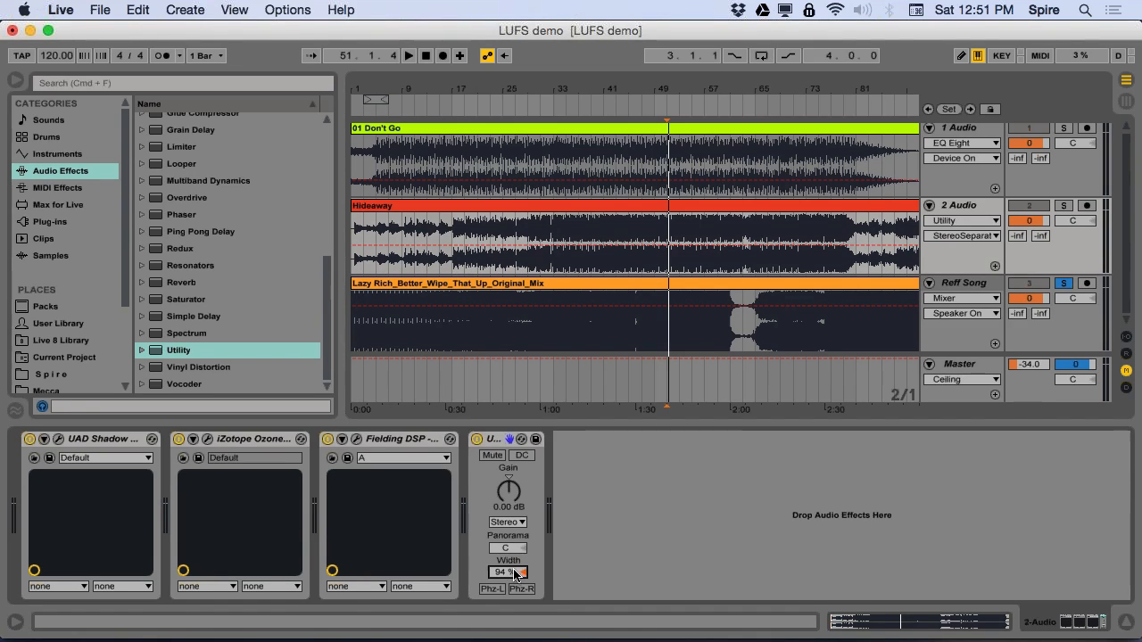
pyautogui.moveTo(511, 572); pyautogui.dragTo(514, 576)
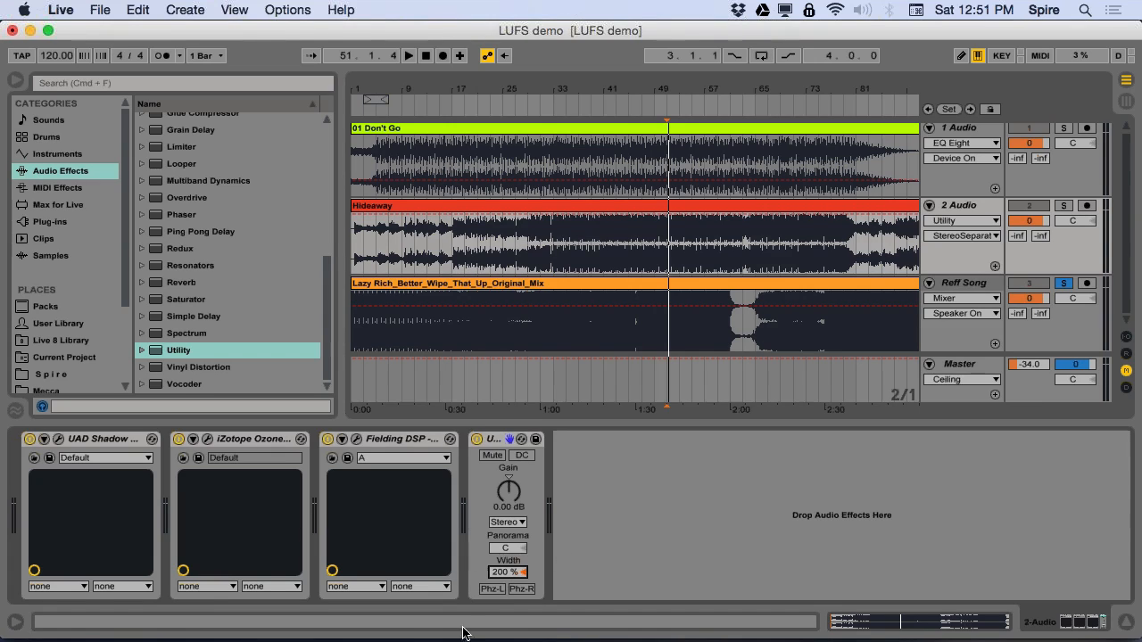
pyautogui.click(524, 574)
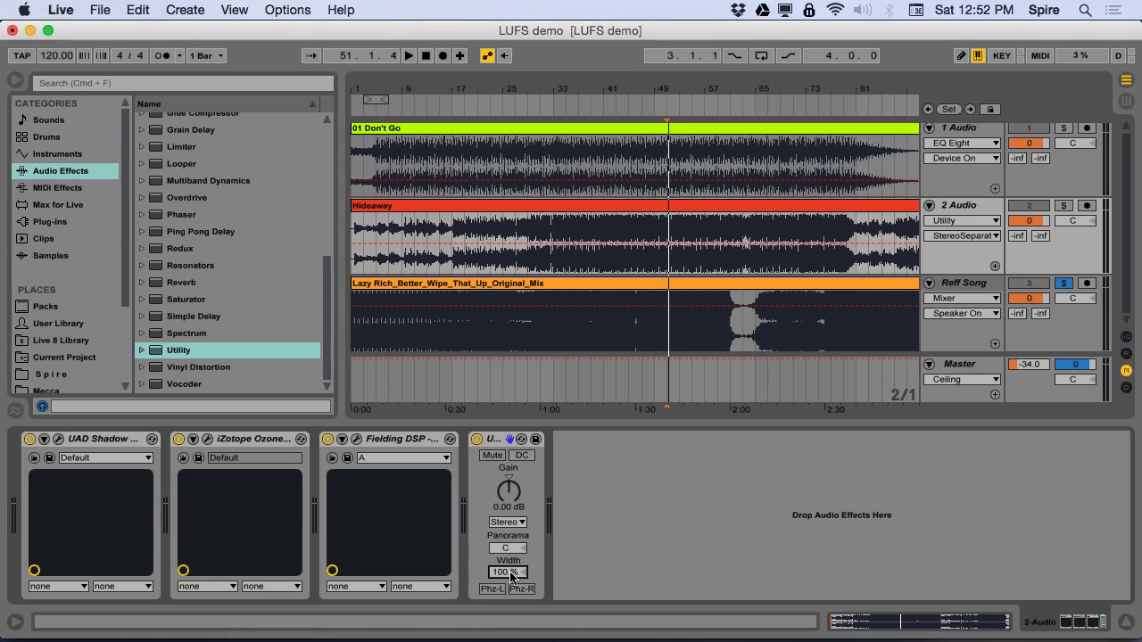
pyautogui.moveTo(510, 575); pyautogui.dragTo(513, 578)
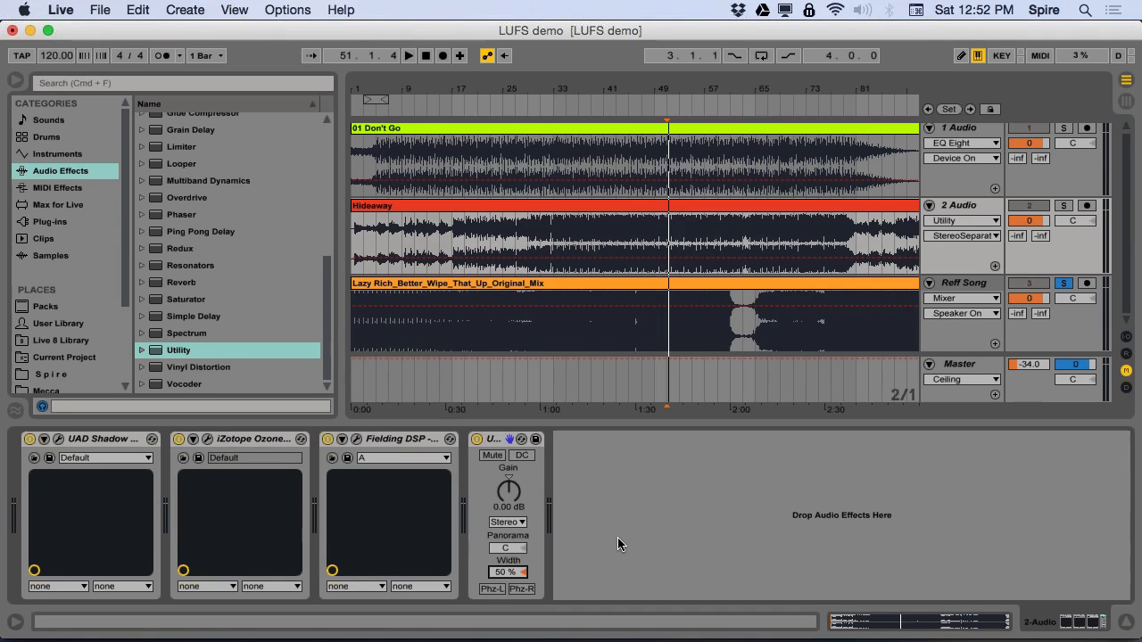
pyautogui.click(523, 573)
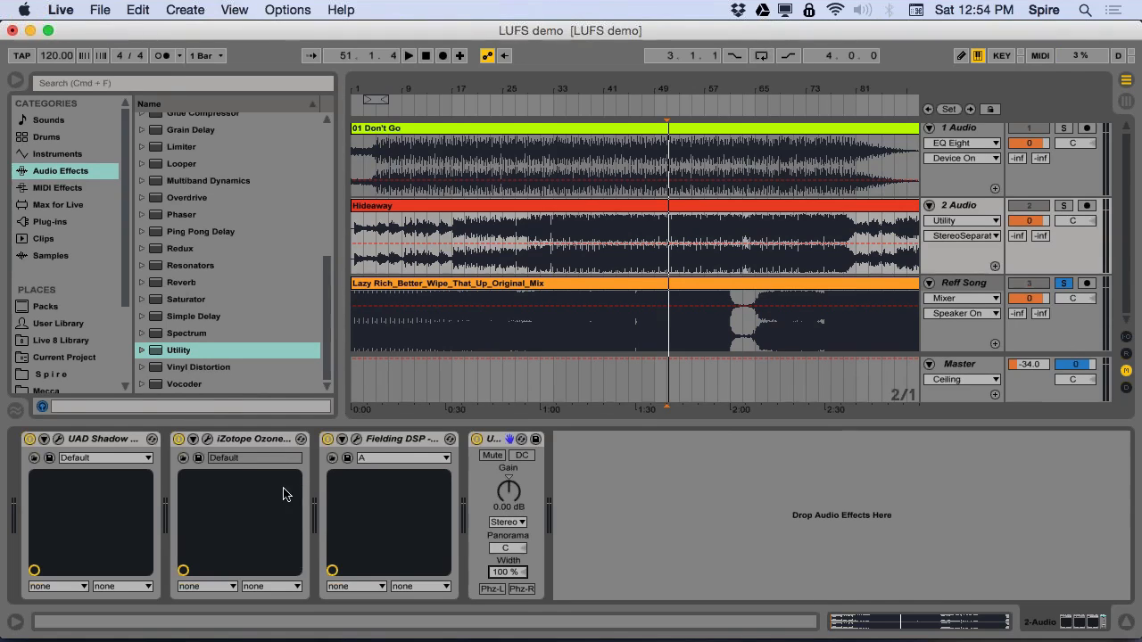
# - Delete the Shadow Hills compressor, Ozone Dynamic EQ, Reviver and Utility devices from the 2 Audio track
pyautogui.click(119, 438)
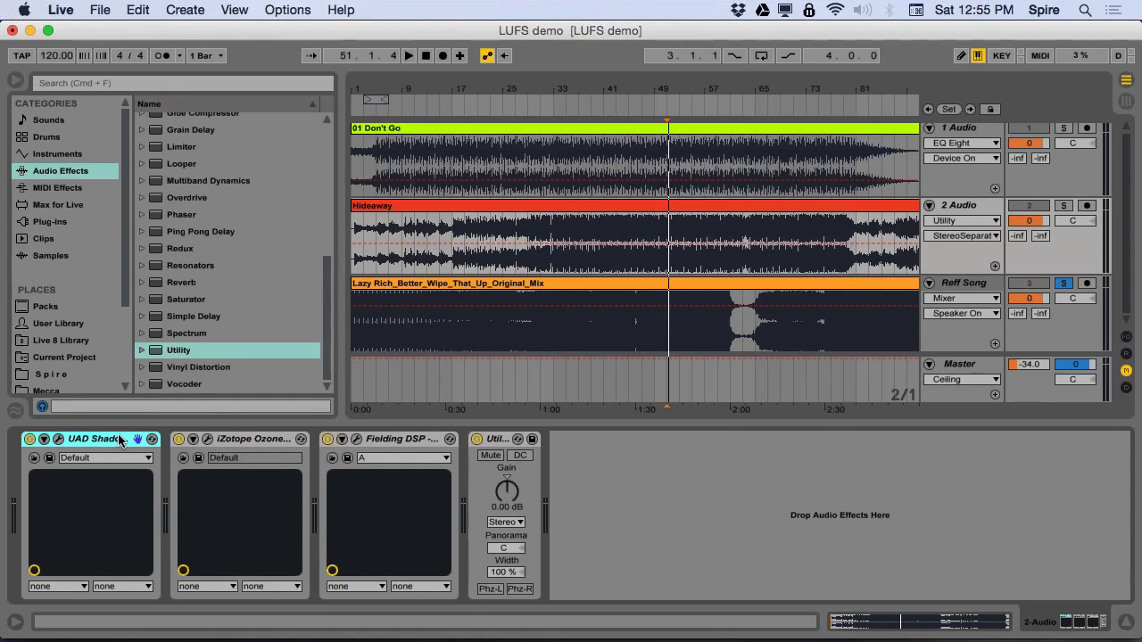
pyautogui.press('Delete')
pyautogui.press('Delete')
pyautogui.press('Delete')
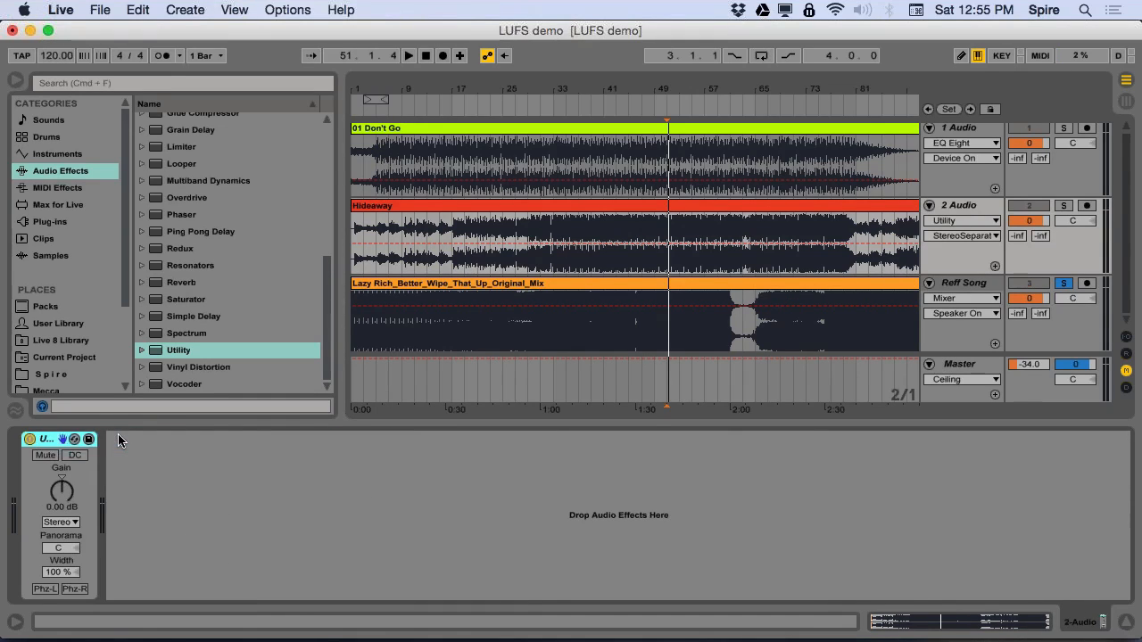
pyautogui.press('Delete')
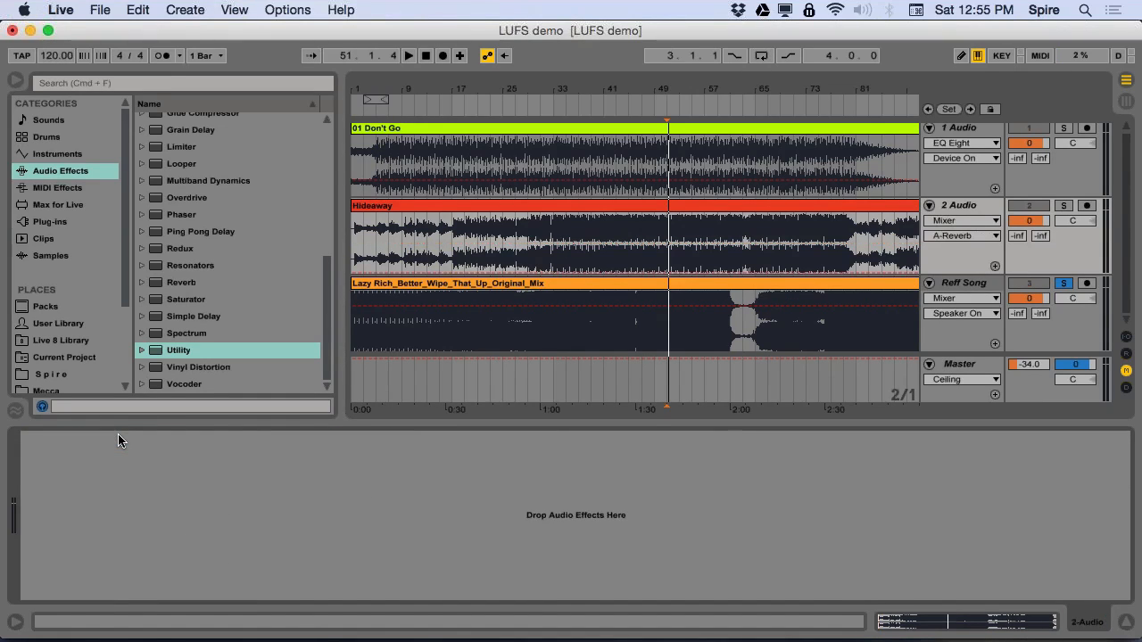
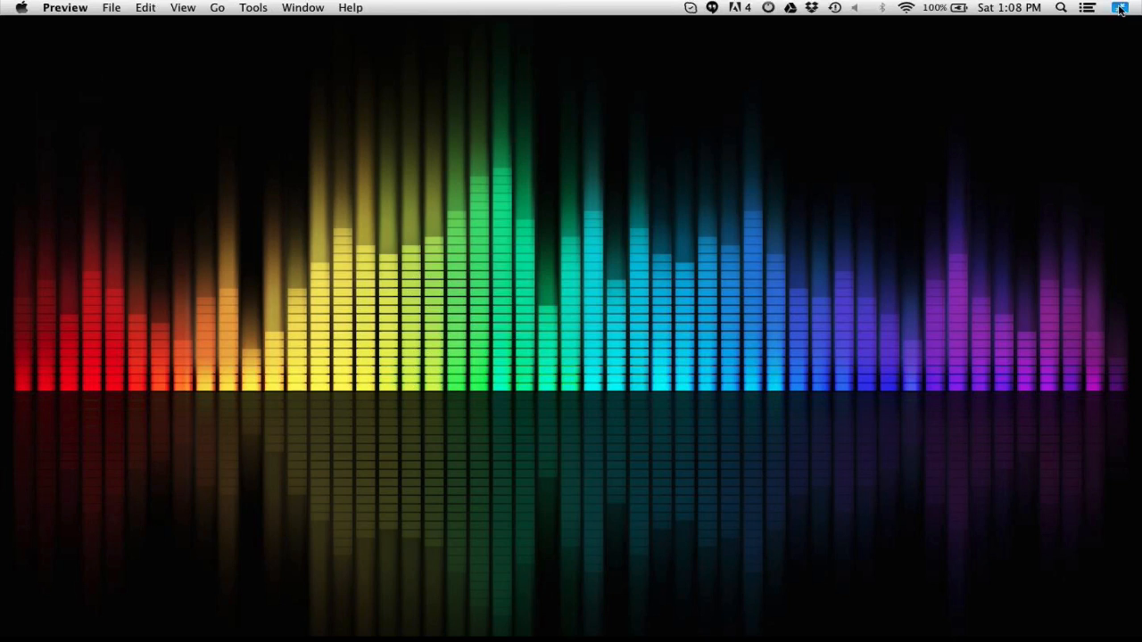
# - Close Main Studio Pic.JPG and view the desktop images s_subpac_desk.jpg and workstation_graphic_450x450.jpg, closing each one
pyautogui.click(1120, 9)
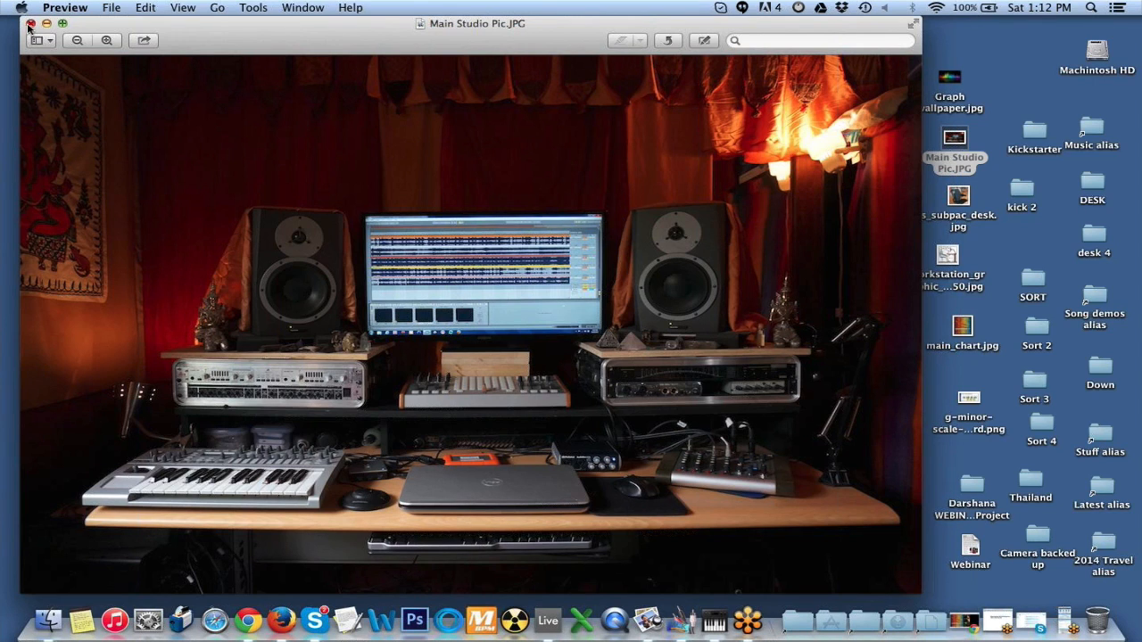
pyautogui.click(29, 24)
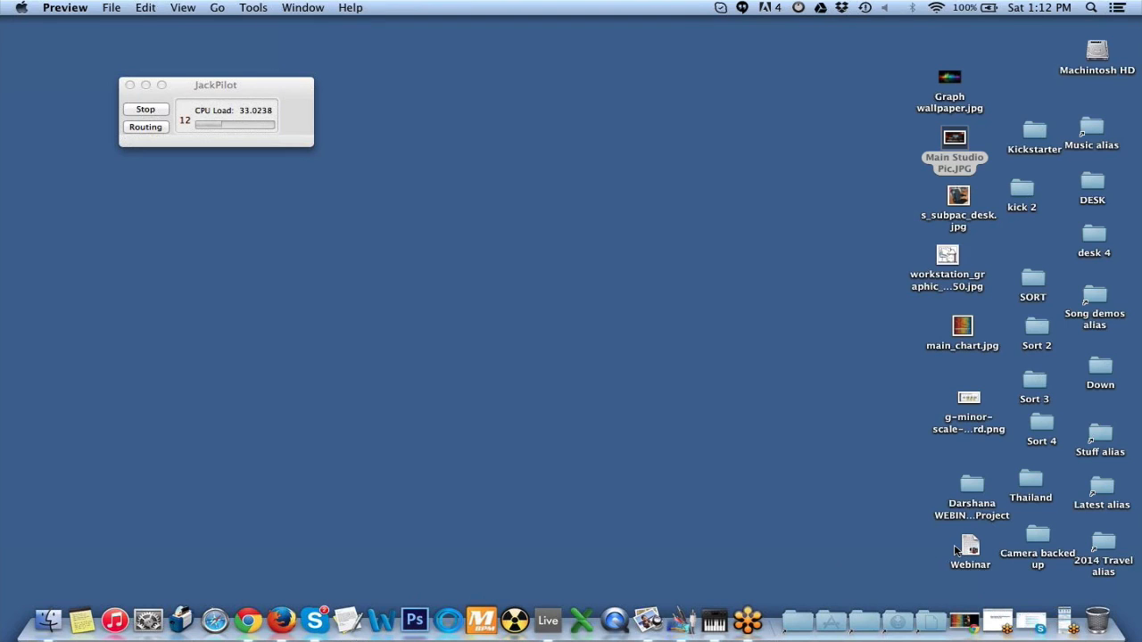
pyautogui.doubleClick(957, 197)
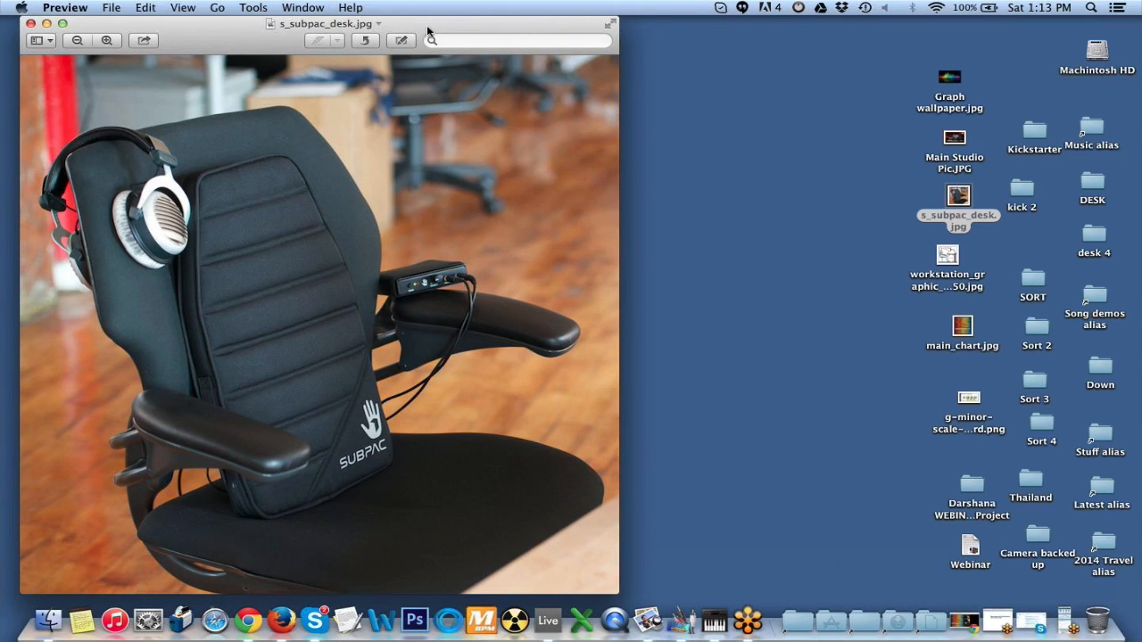
pyautogui.moveTo(428, 30); pyautogui.dragTo(510, 36)
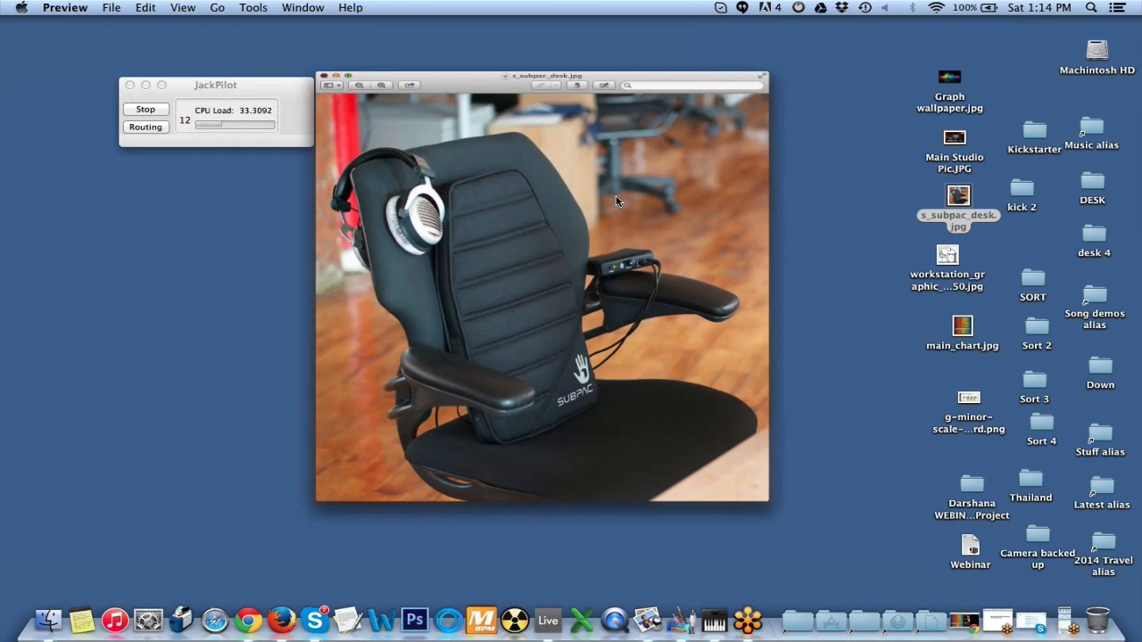
pyautogui.press('super+w')
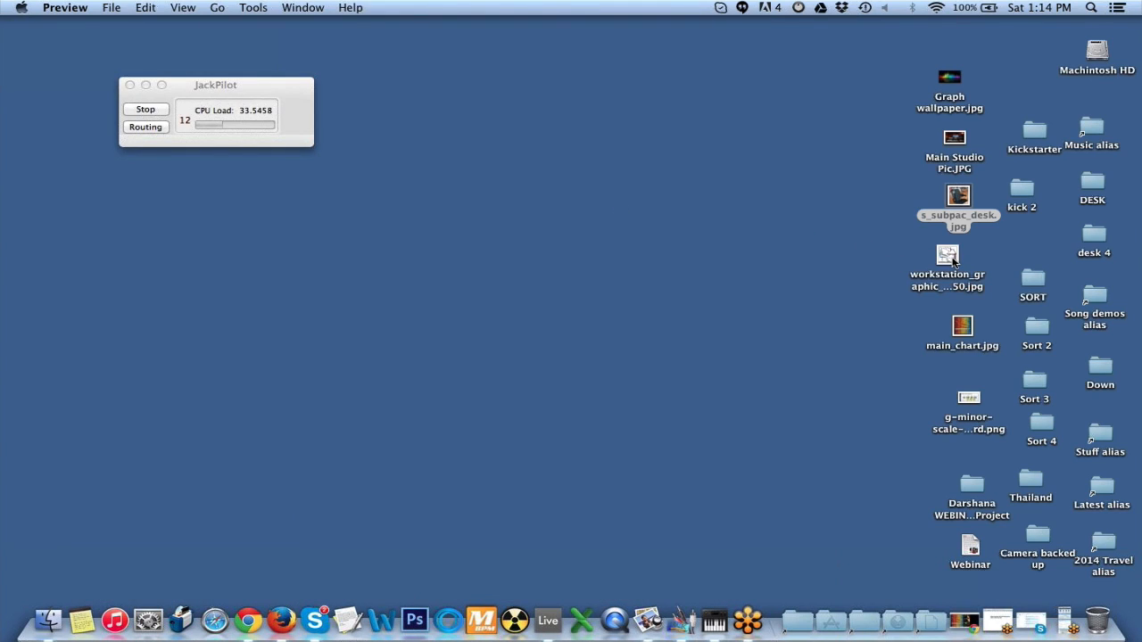
pyautogui.doubleClick(950, 257)
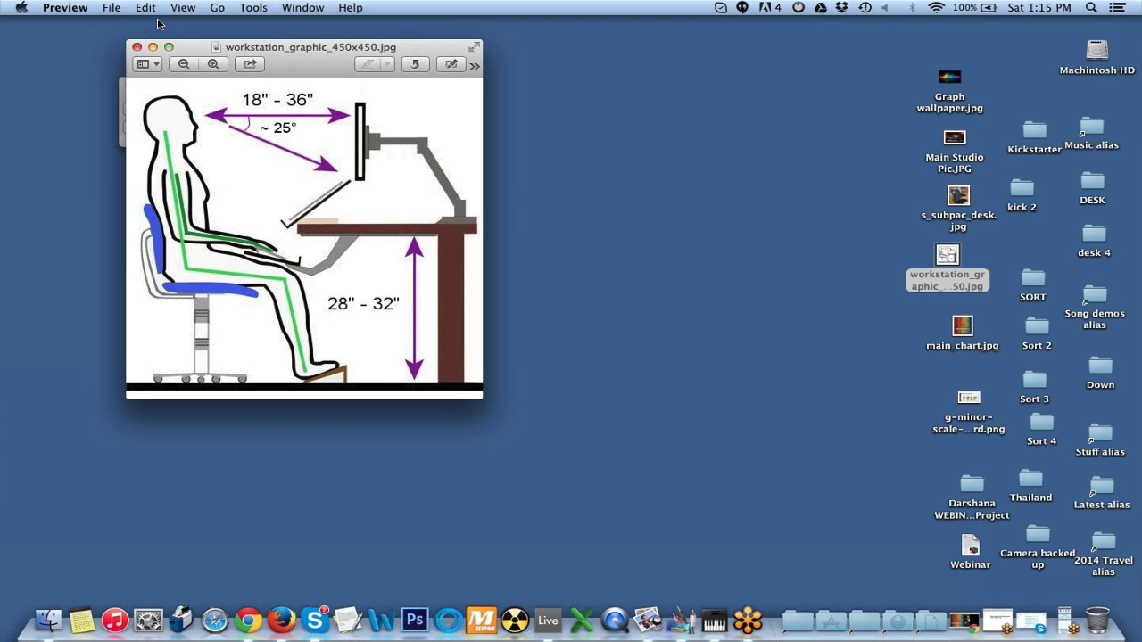
pyautogui.click(137, 48)
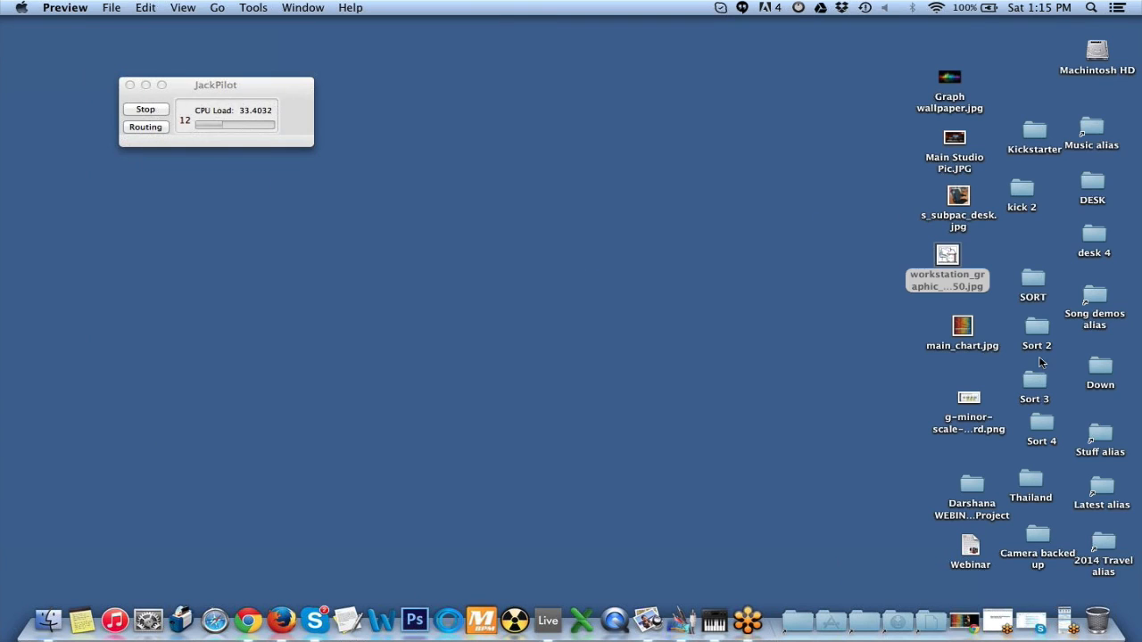
# - Switch to Chrome, examine the frequency ranges of the woodwinds, strings and piano on the Interactive Frequency Chart, and close the window
pyautogui.click(253, 610)
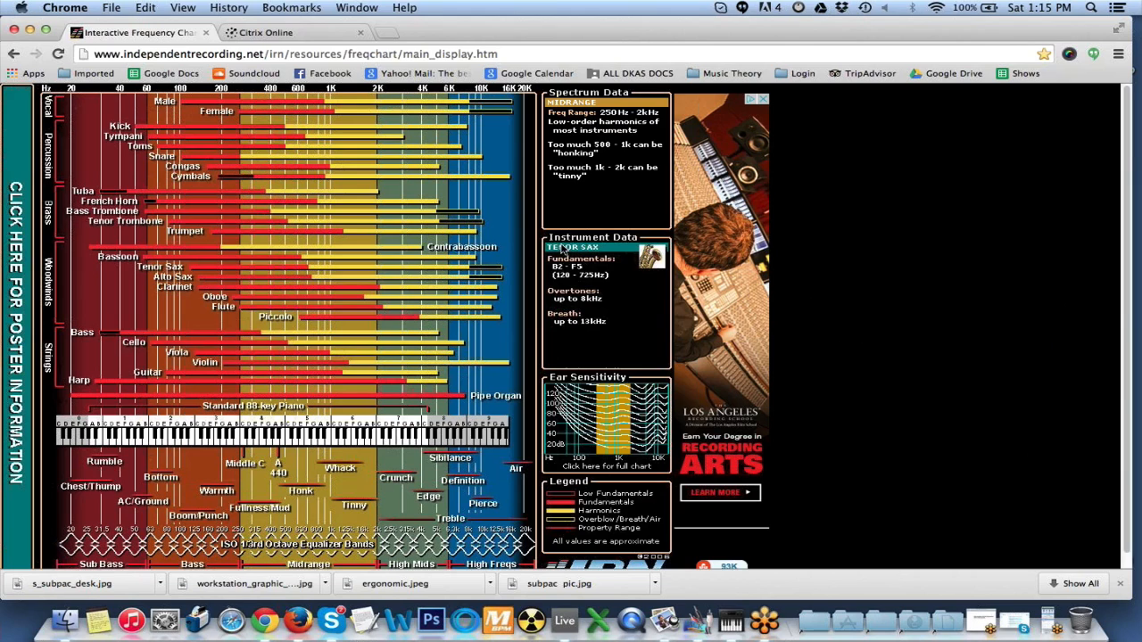
pyautogui.moveTo(475, 292)
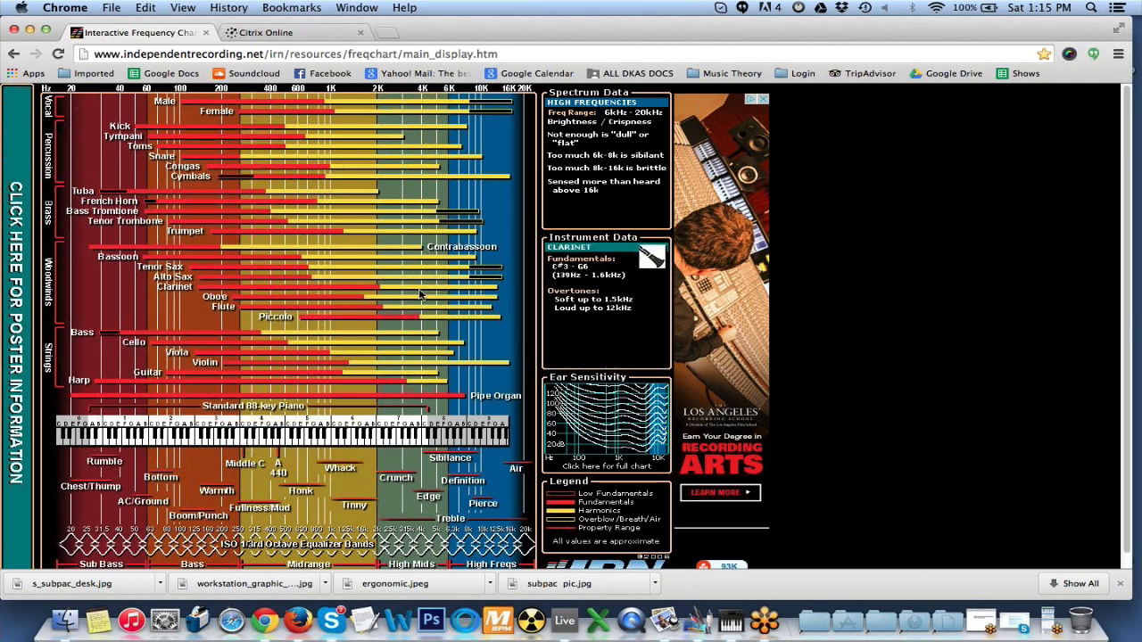
pyautogui.moveTo(375, 300)
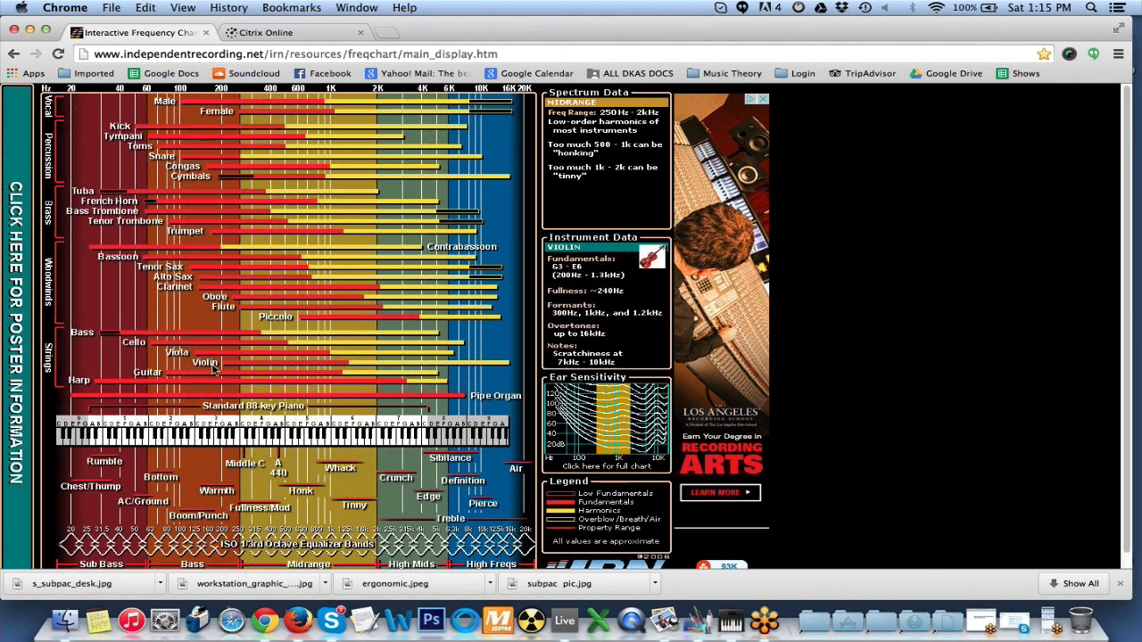
pyautogui.moveTo(211, 352)
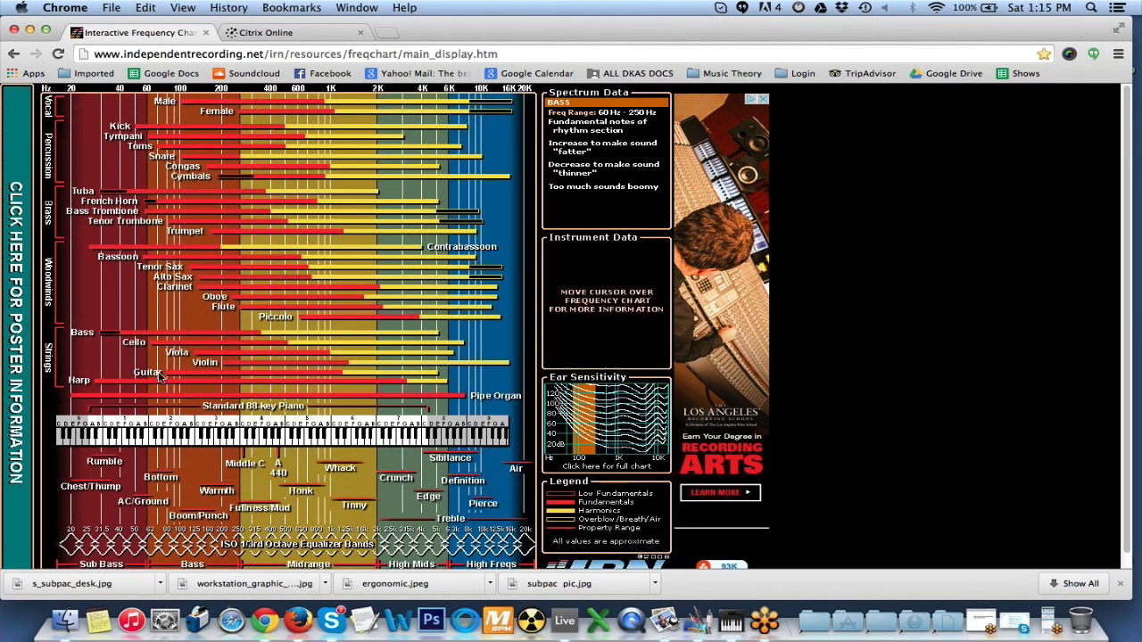
pyautogui.moveTo(119, 379)
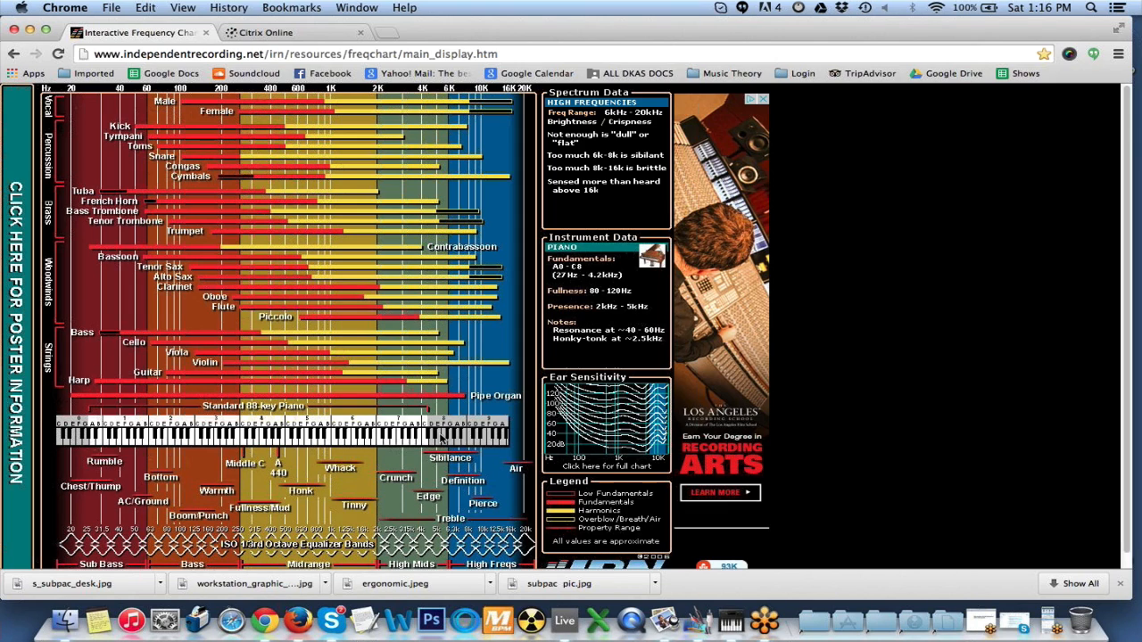
pyautogui.click(368, 441)
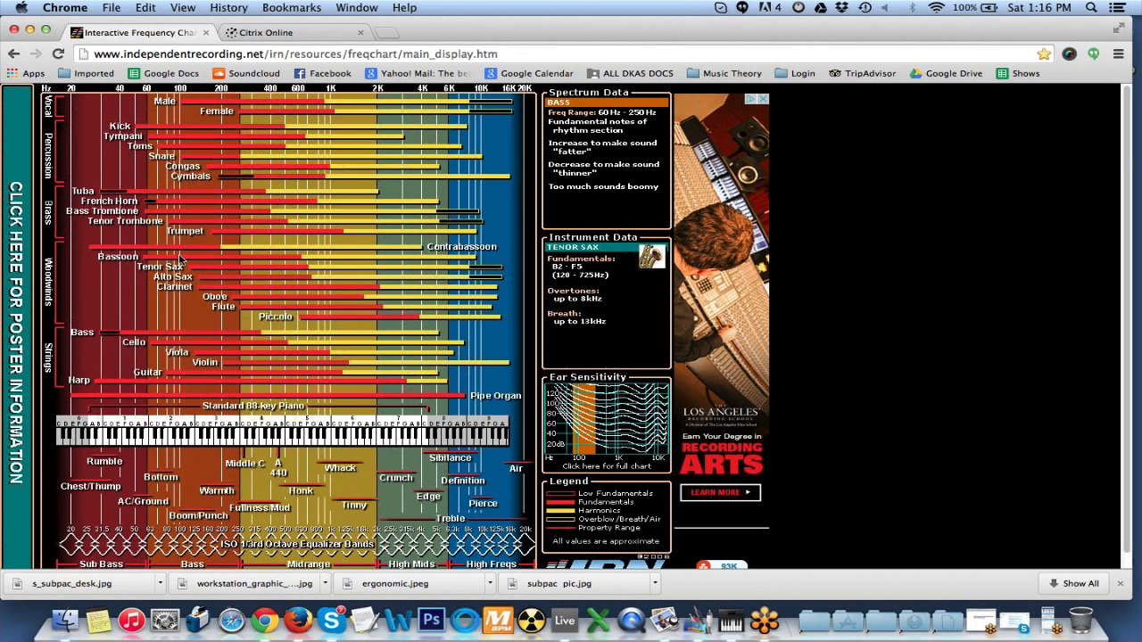
pyautogui.click(30, 31)
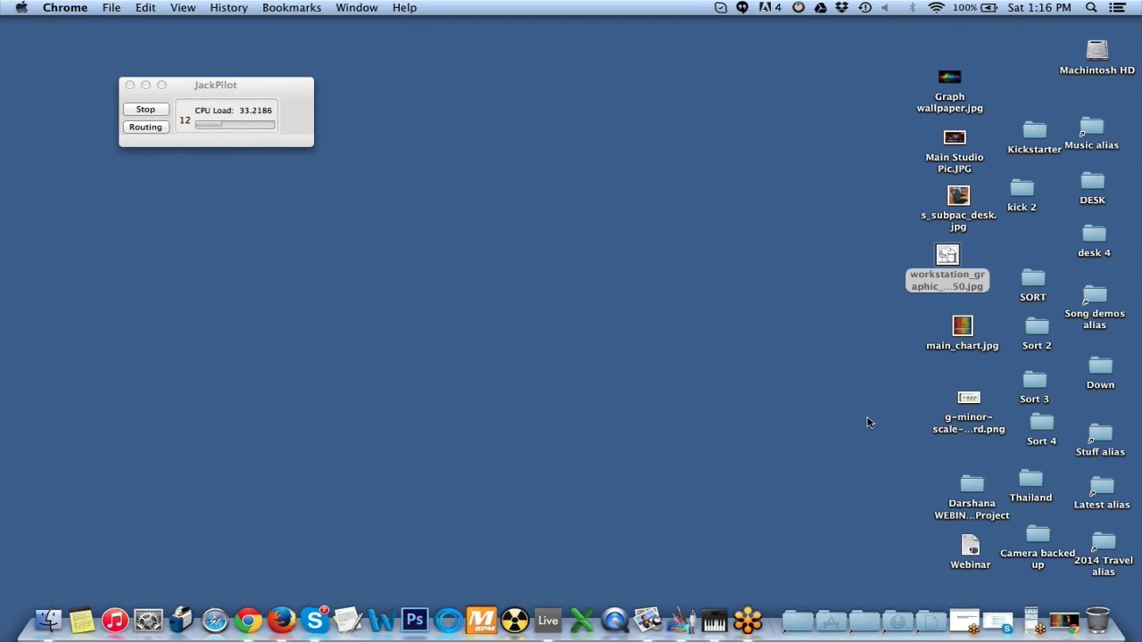
# - View the G minor scale note positions image from the desktop, close it and switch to the WEBINAR 2 set in Live
pyautogui.doubleClick(964, 406)
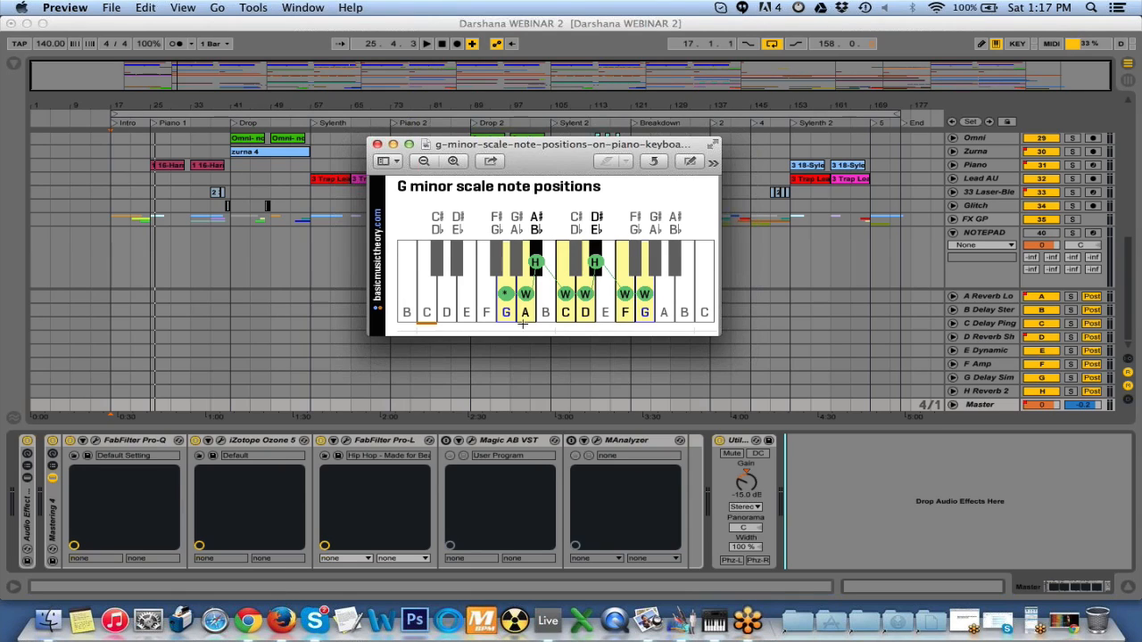
pyautogui.press('super+w')
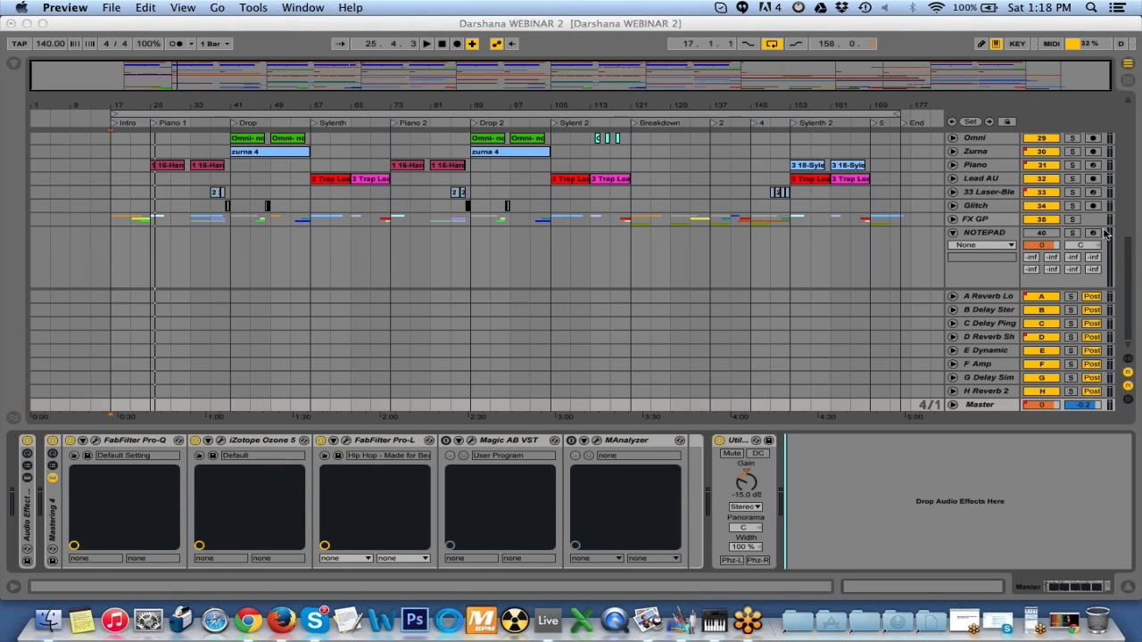
pyautogui.click(1135, 282)
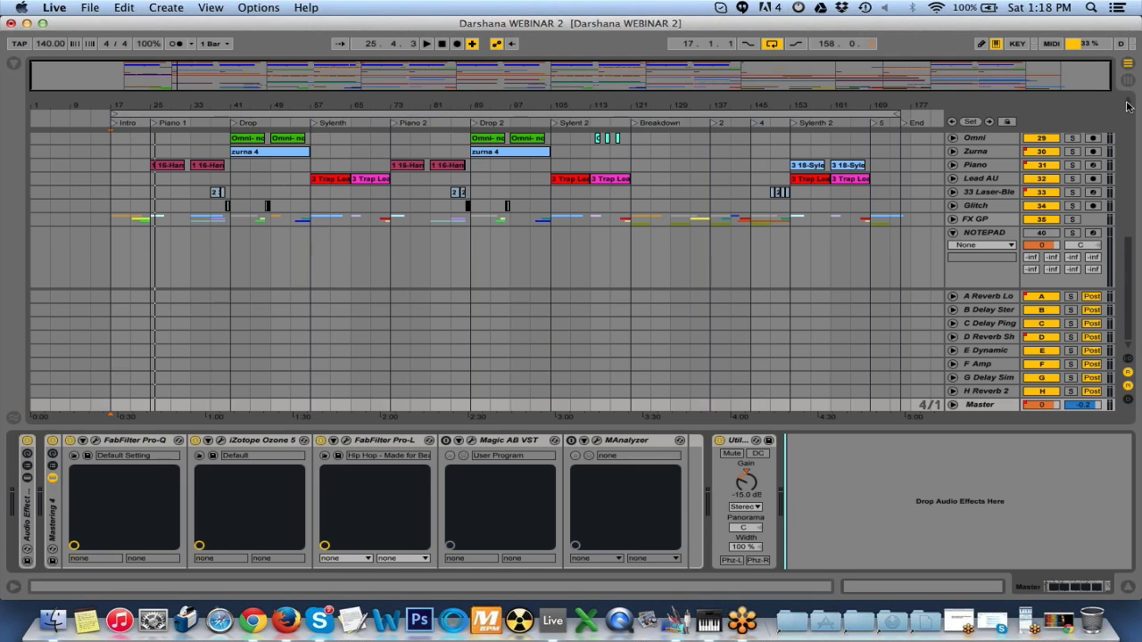
# - Fold the Kick group, play the arrangement from the Intro at 17.1.1 and stop playback in the Drop section
pyautogui.scroll(15, 1128, 107)
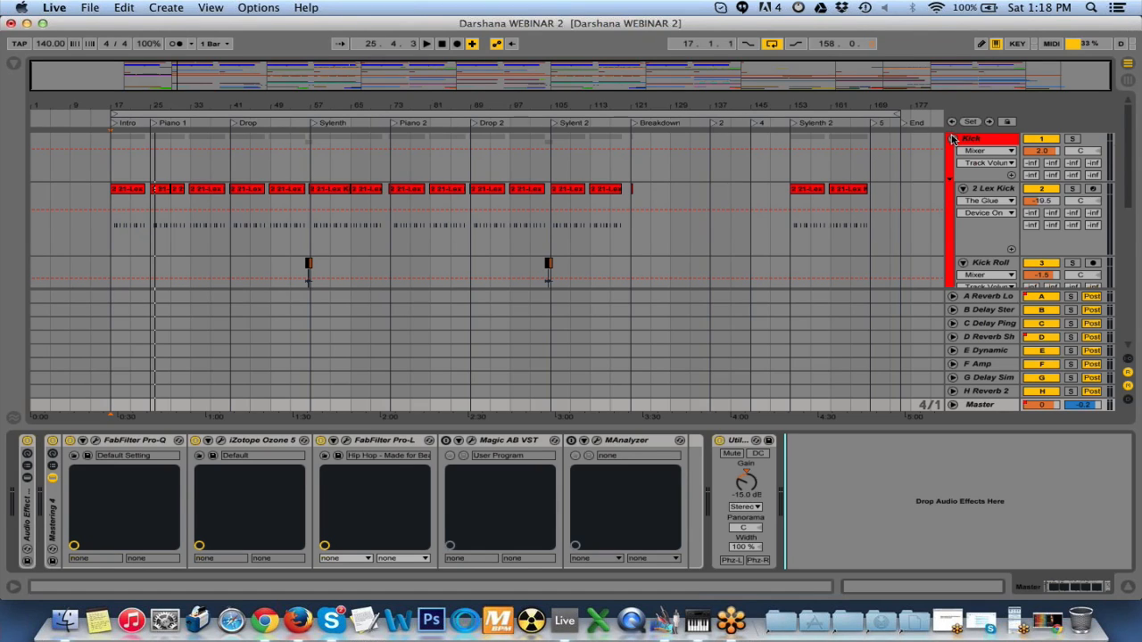
pyautogui.click(952, 139)
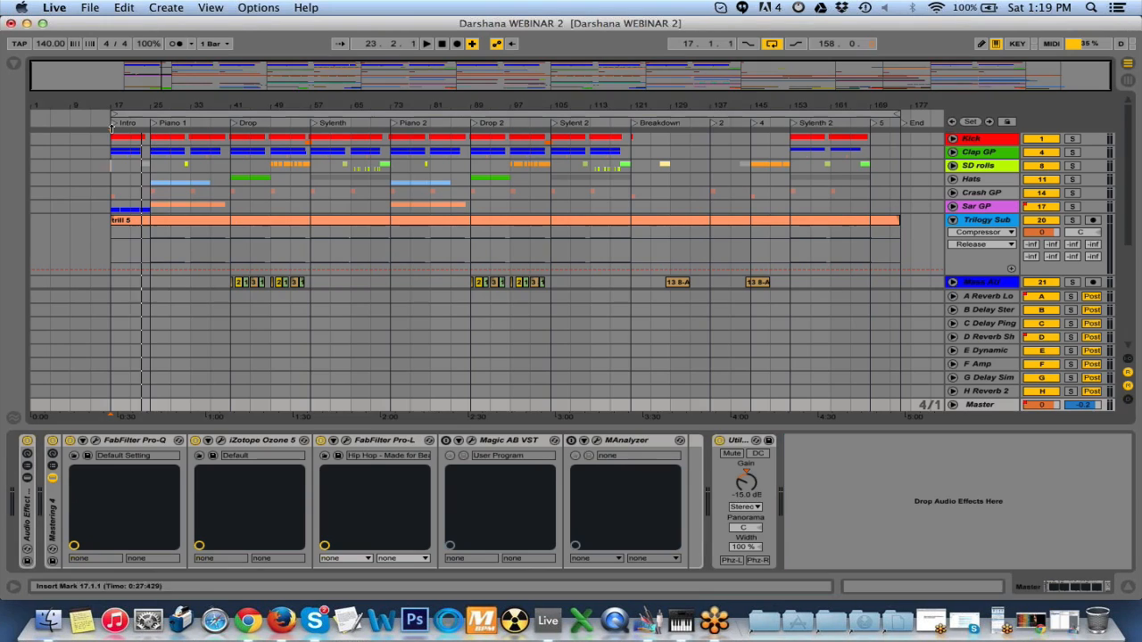
pyautogui.click(112, 125)
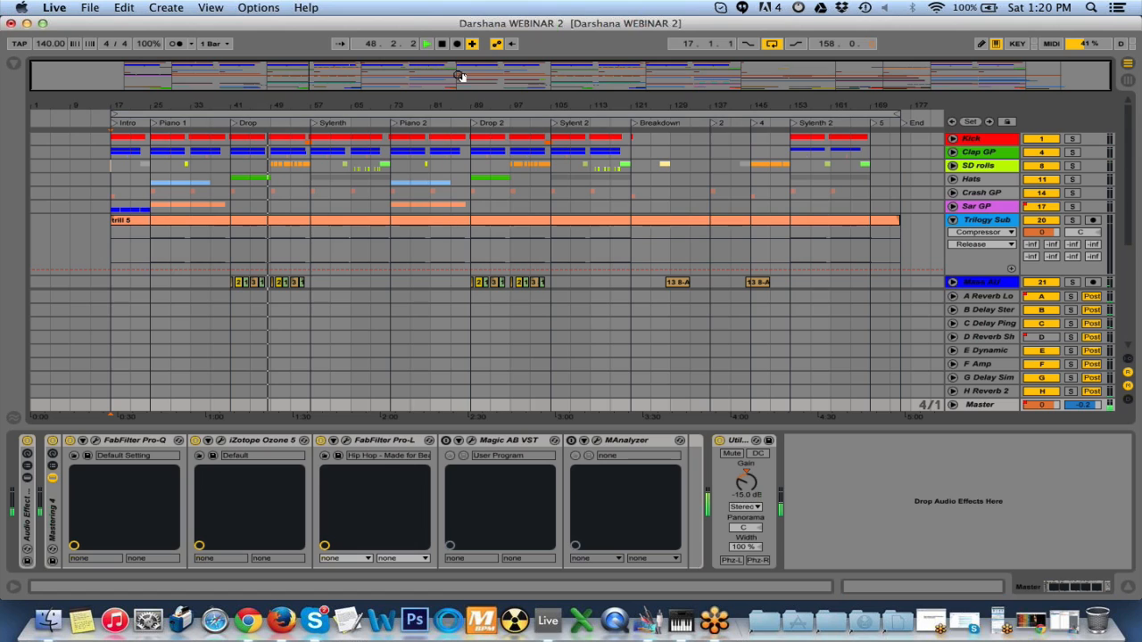
pyautogui.press('space')
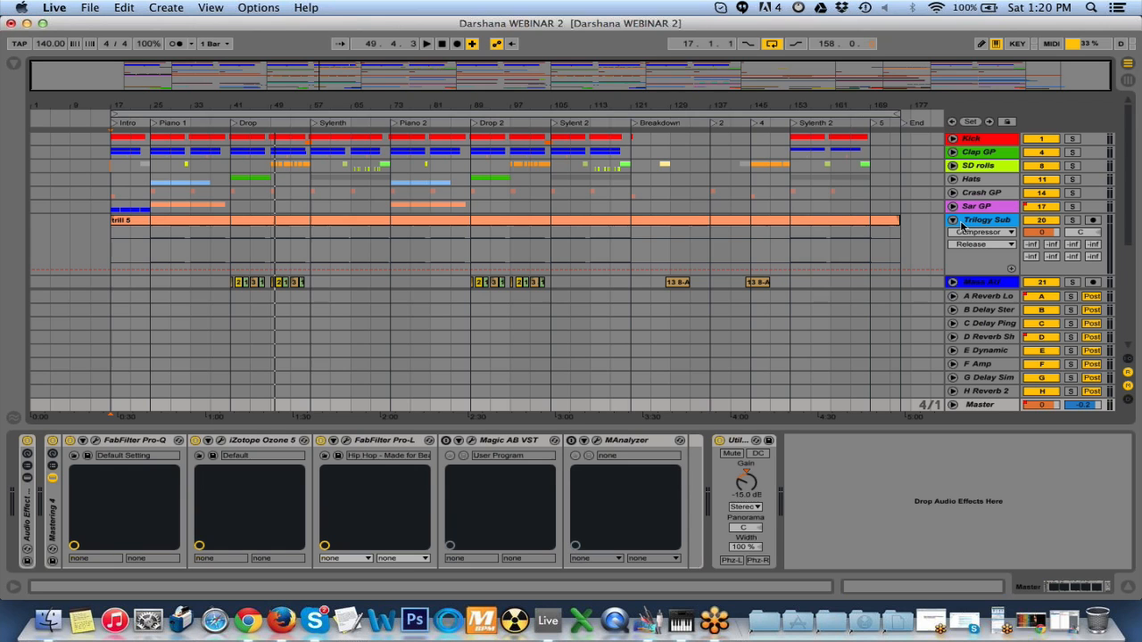
# - Unfold the Kick group and show the device chain of its 2-Lex Kick Rack track
pyautogui.click(953, 221)
pyautogui.click(954, 139)
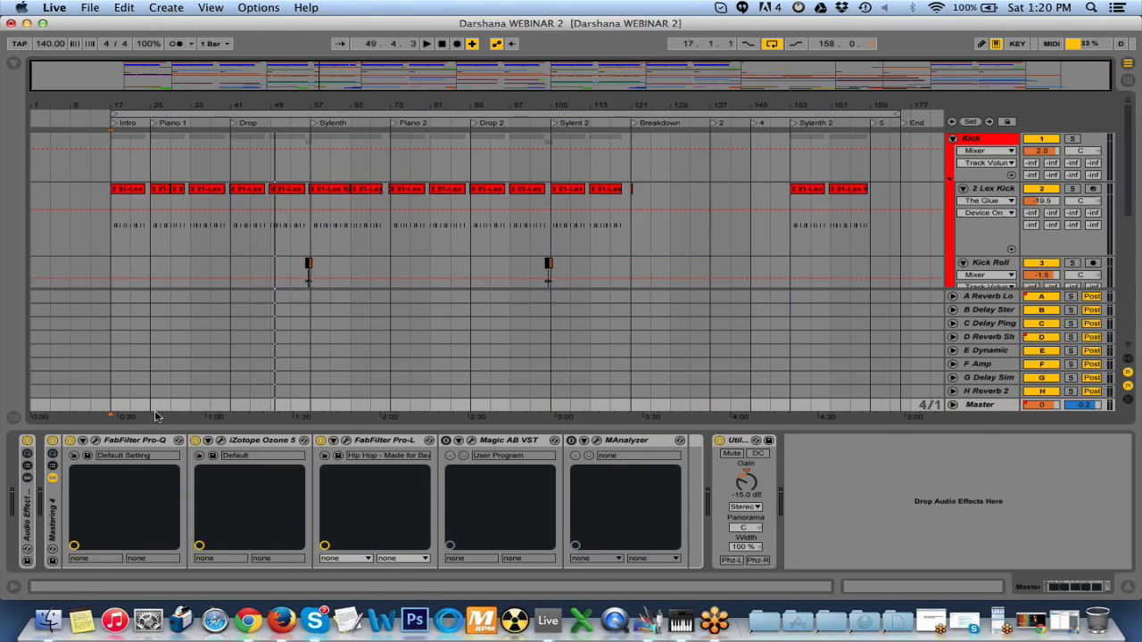
pyautogui.click(989, 188)
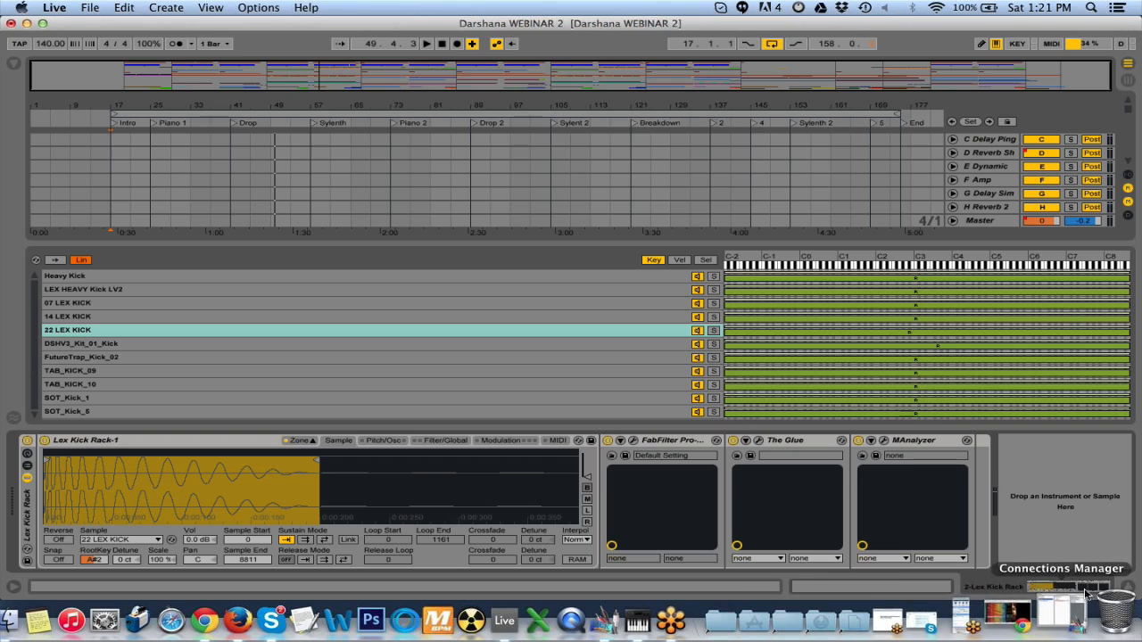
pyautogui.click(1126, 591)
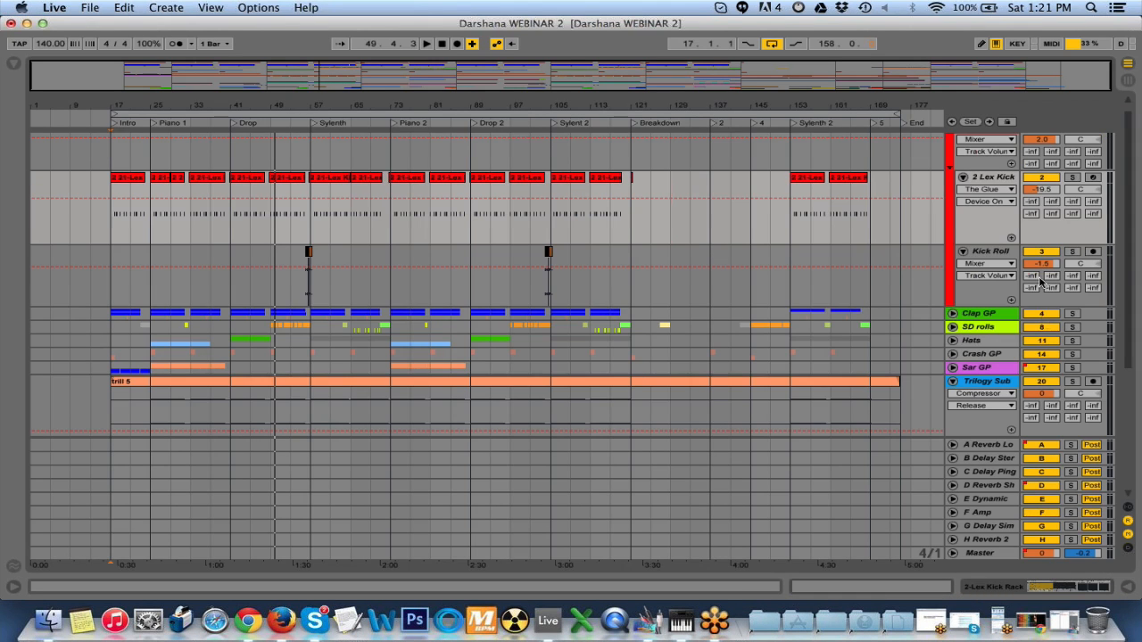
pyautogui.scroll(1, 993, 221)
pyautogui.scroll(-2, 993, 221)
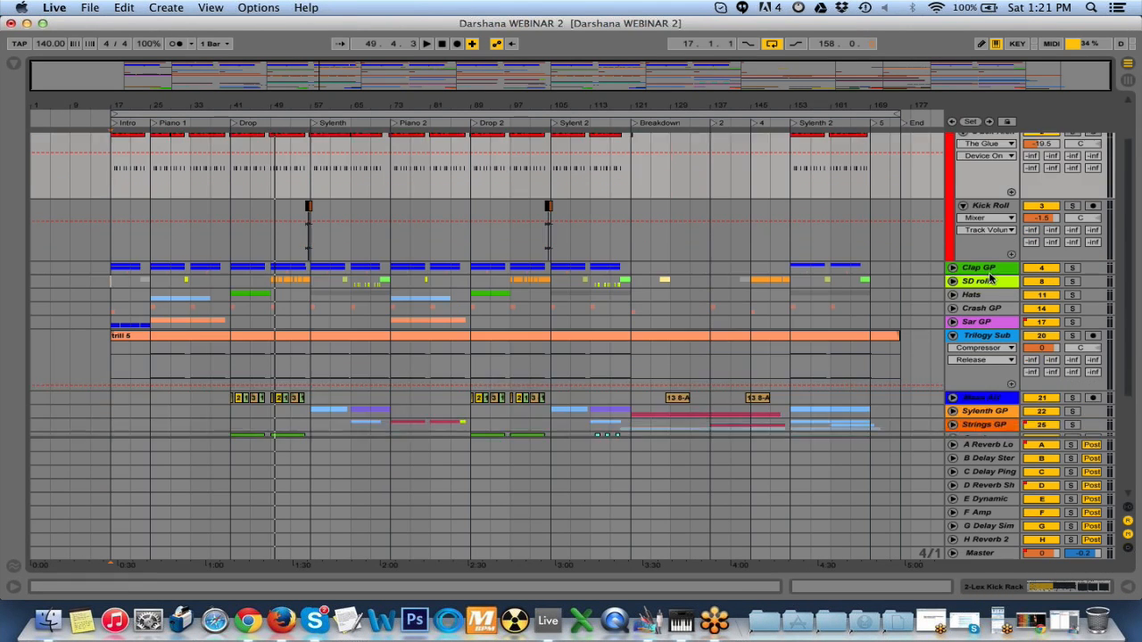
pyautogui.scroll(2, 993, 205)
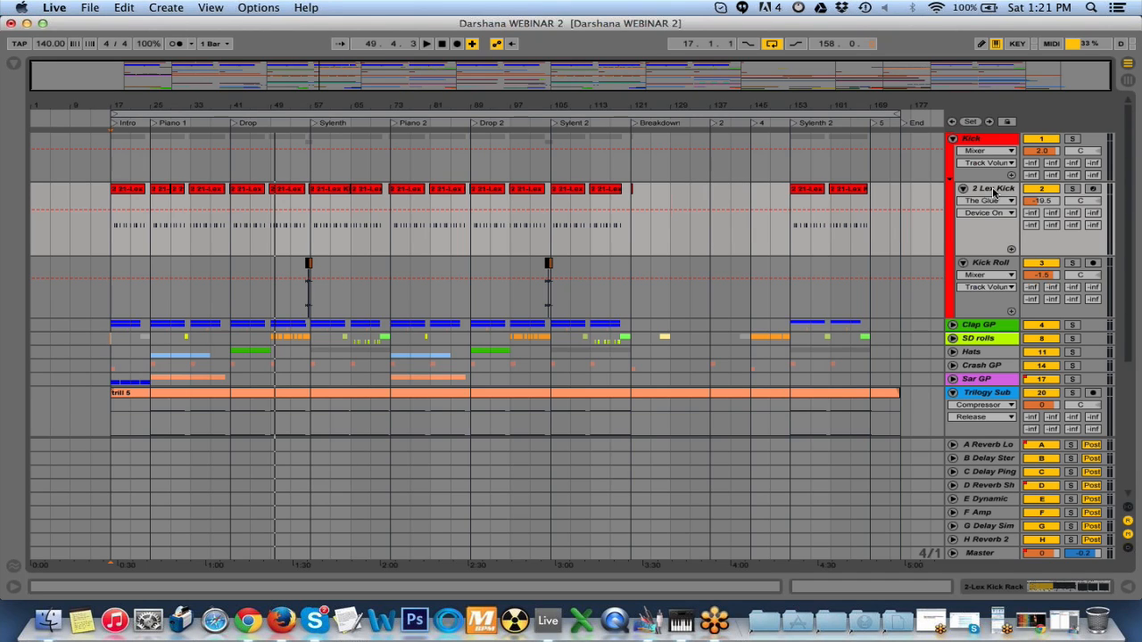
pyautogui.doubleClick(995, 192)
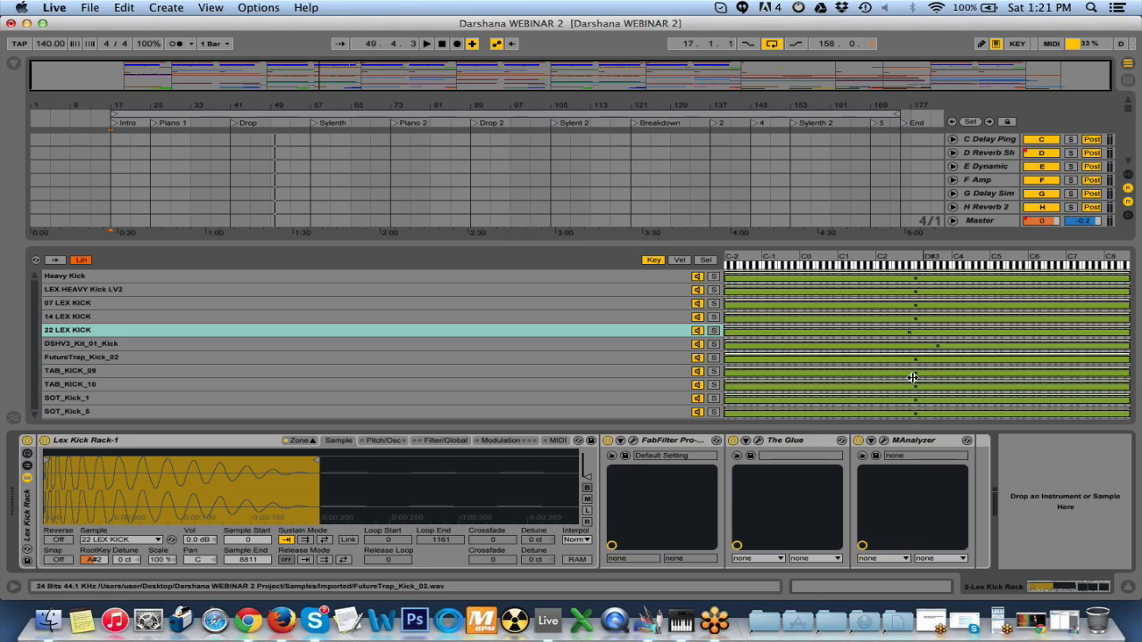
# - Open the MAnalyzer plug-in on the 2-Lex Kick Rack track and move its window clear of the track list
pyautogui.click(883, 441)
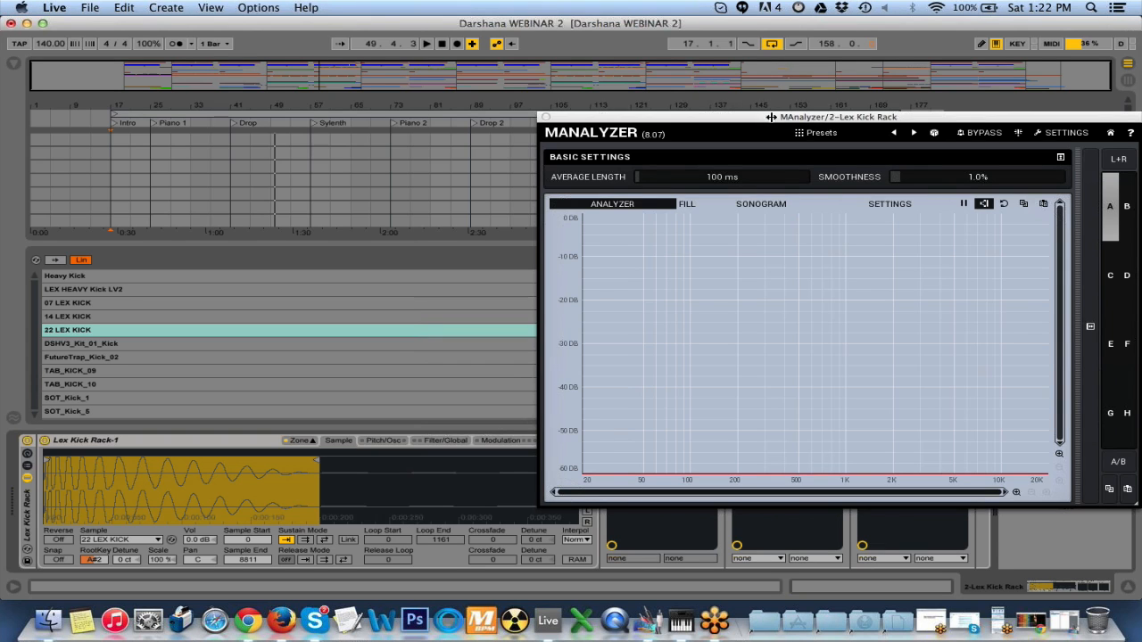
pyautogui.moveTo(759, 123); pyautogui.dragTo(632, 292)
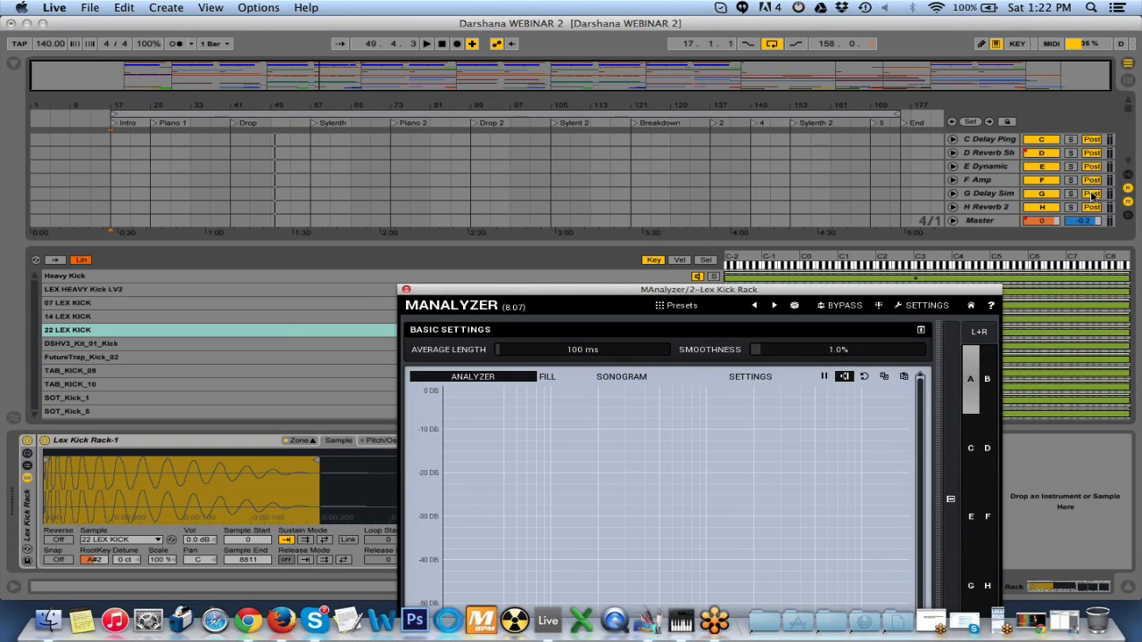
pyautogui.click(1099, 475)
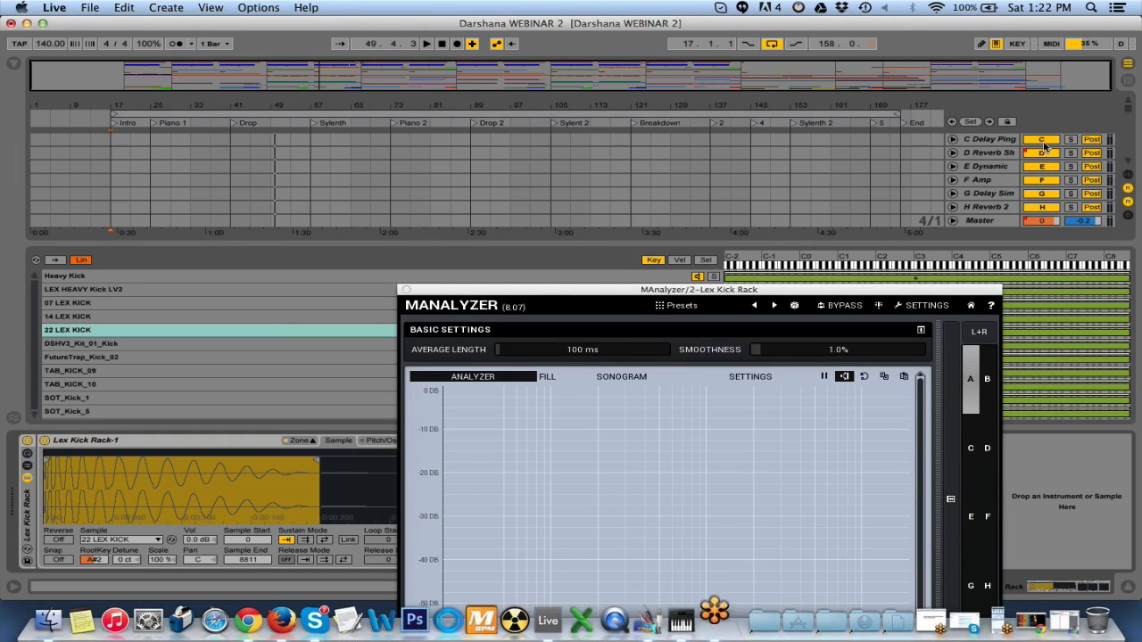
pyautogui.rightClick(978, 148)
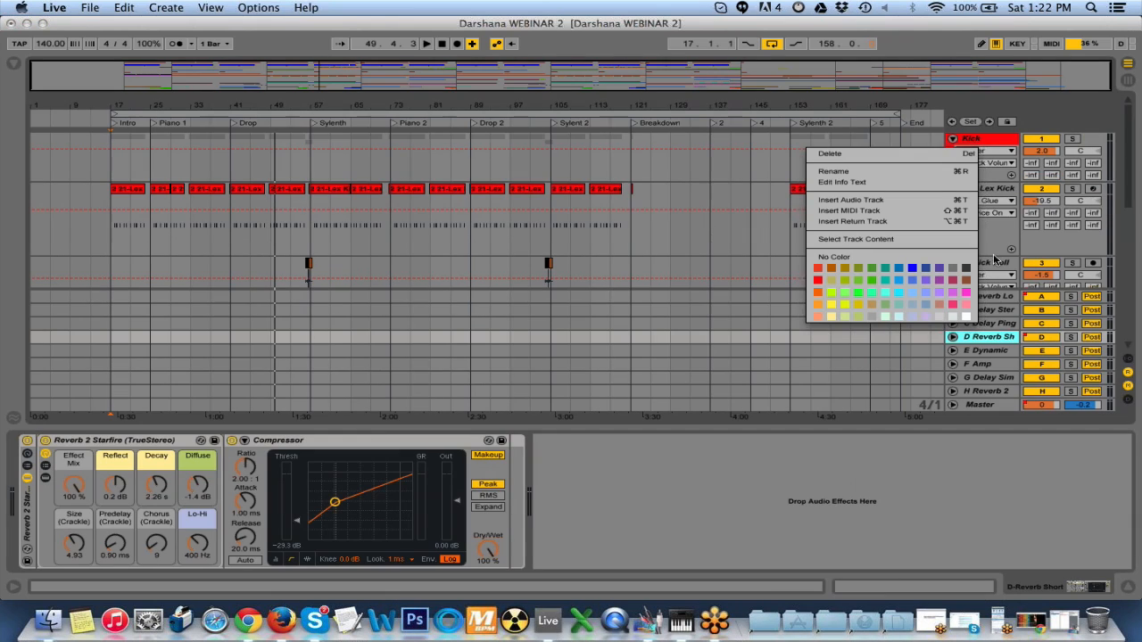
pyautogui.click(924, 99)
# - Solo the Kick group, play it from the Intro and bring the 2-Lex Kick Rack's MAnalyzer spectrum fully into view
pyautogui.click(1071, 138)
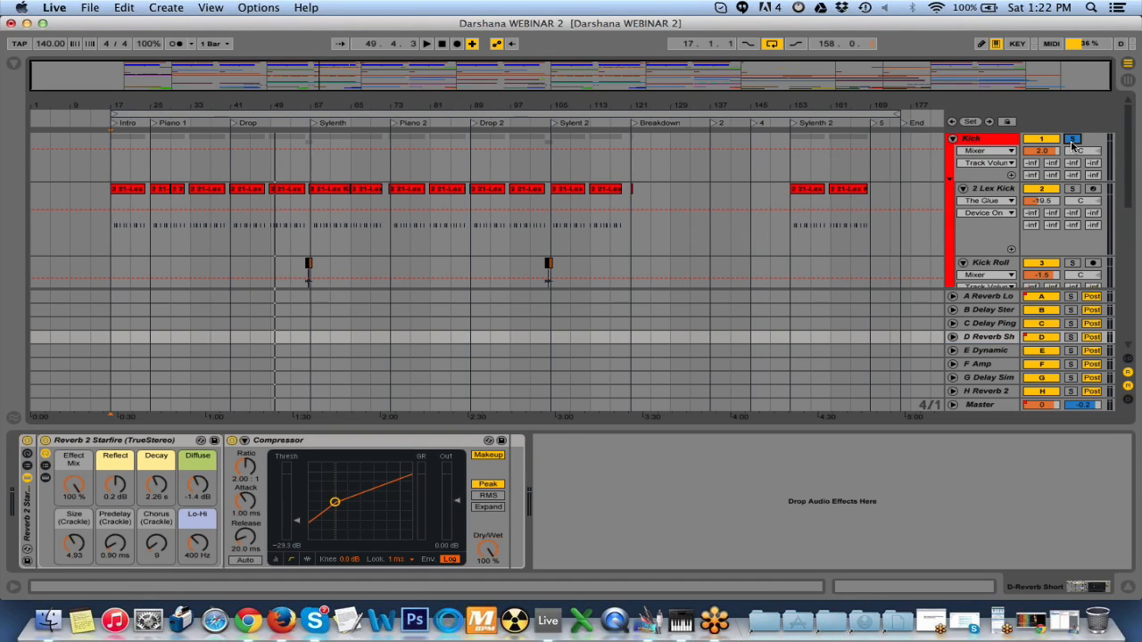
pyautogui.press('space')
pyautogui.click(999, 188)
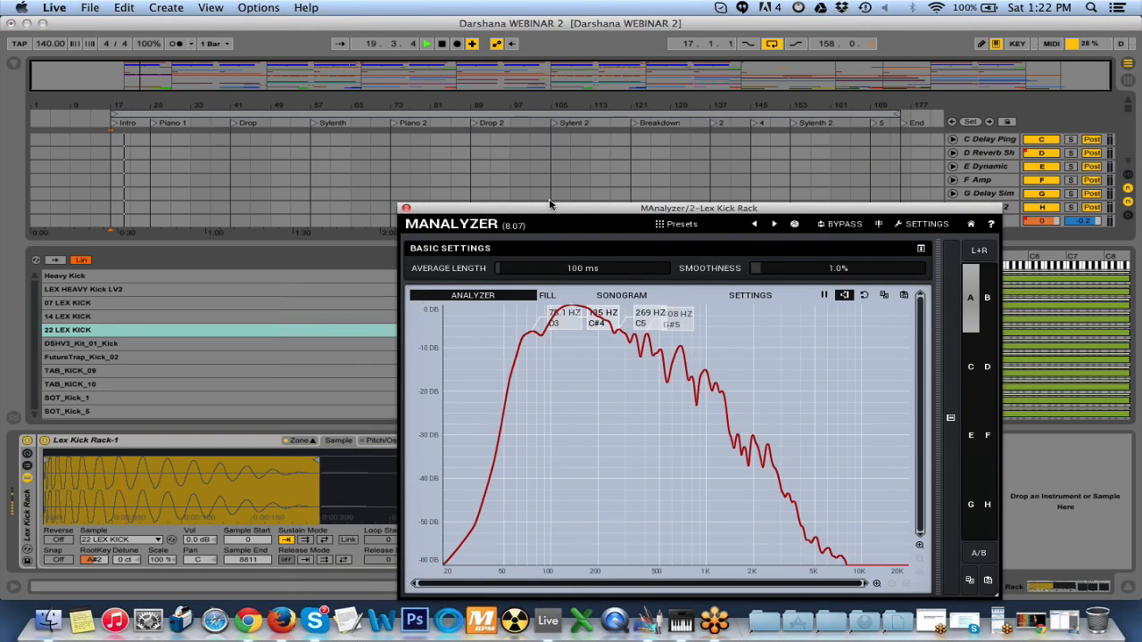
pyautogui.moveTo(548, 207); pyautogui.dragTo(580, 143)
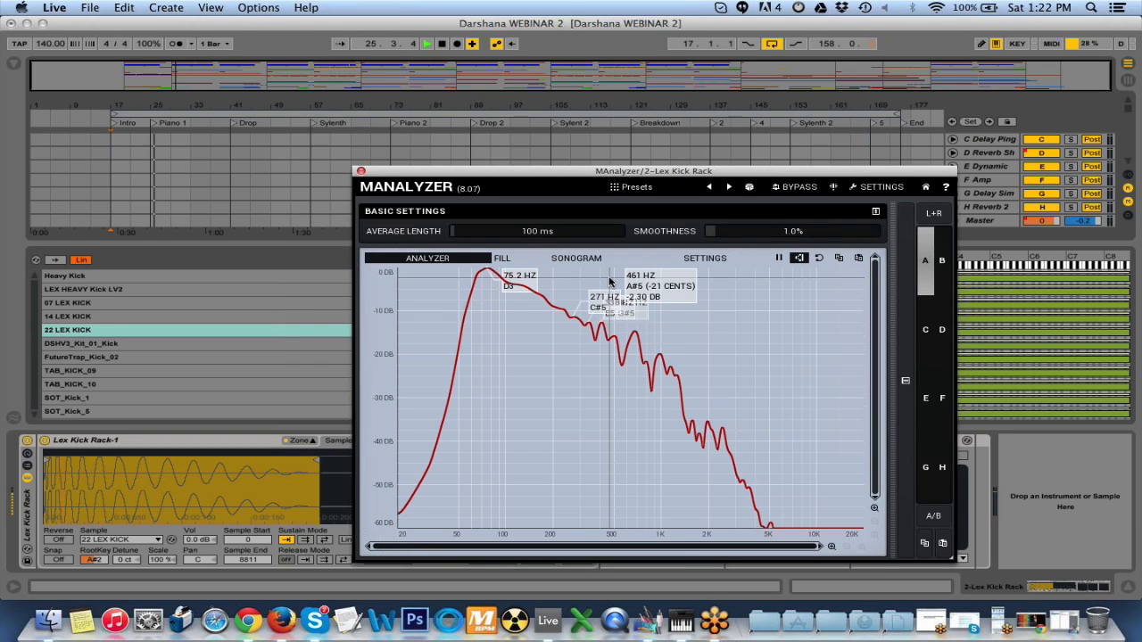
# - Stop playback, close the MAnalyzer window and select the low-cut band in the kick track's FabFilter Pro-Q
pyautogui.press('space')
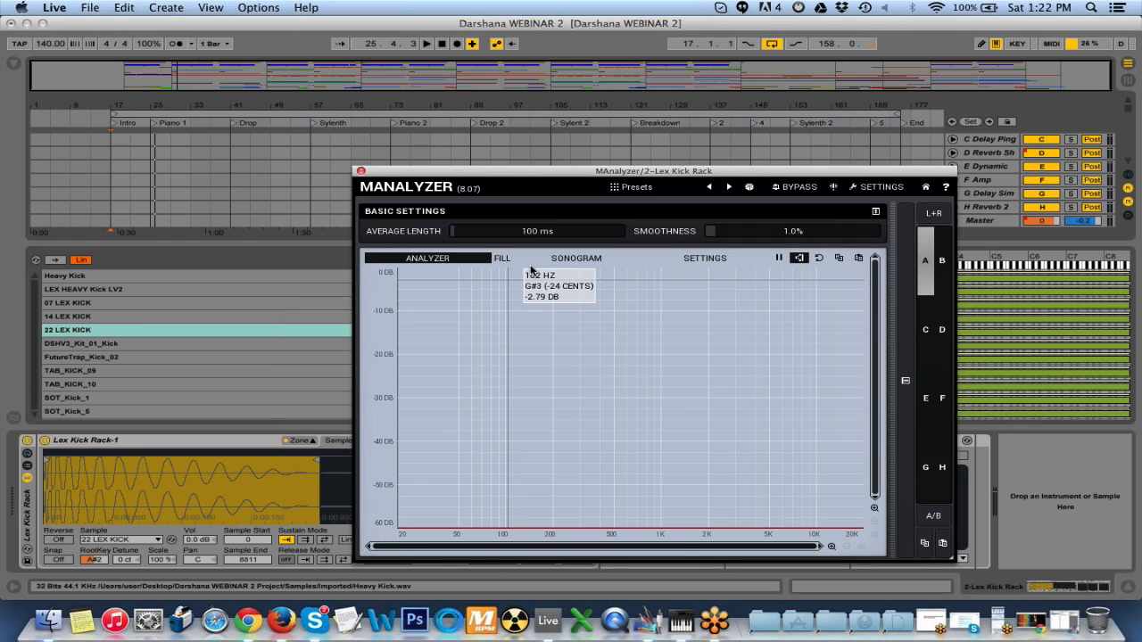
pyautogui.click(361, 172)
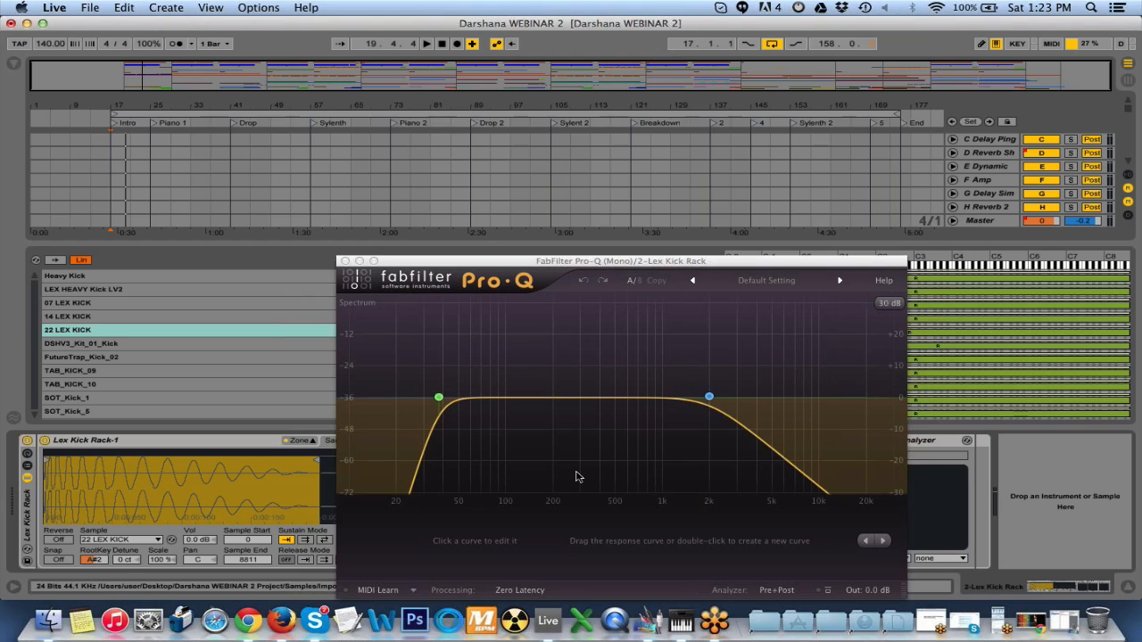
pyautogui.click(440, 397)
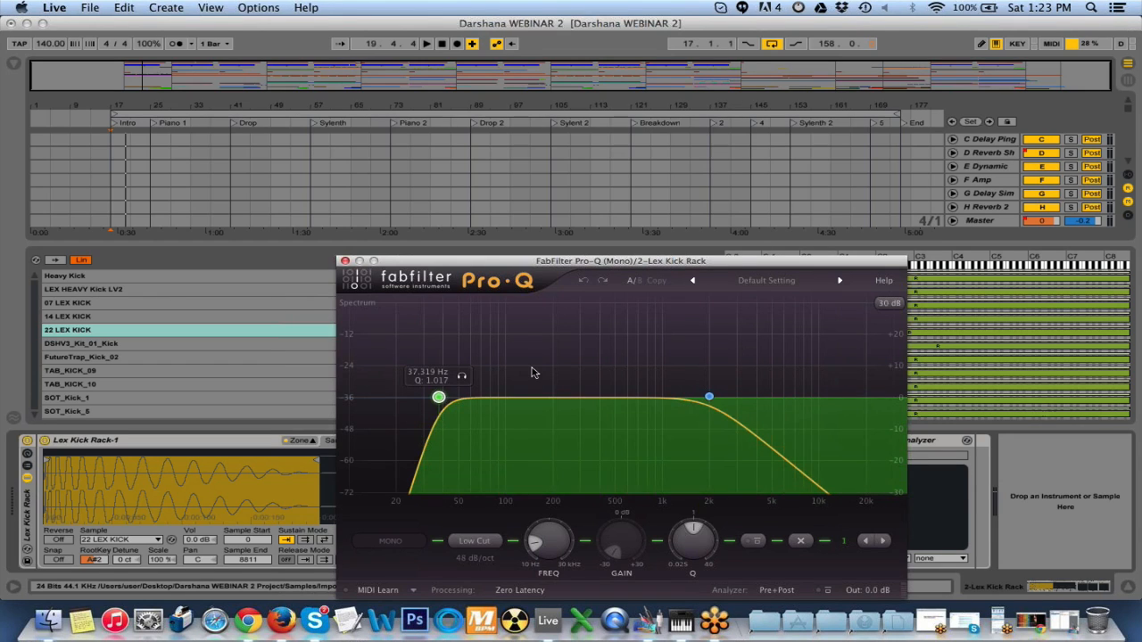
# - Audition the kick through the Pro-Q, sweep the low-cut frequency up to about 42 Hz and slightly back, and close the plug-in
pyautogui.press('space')
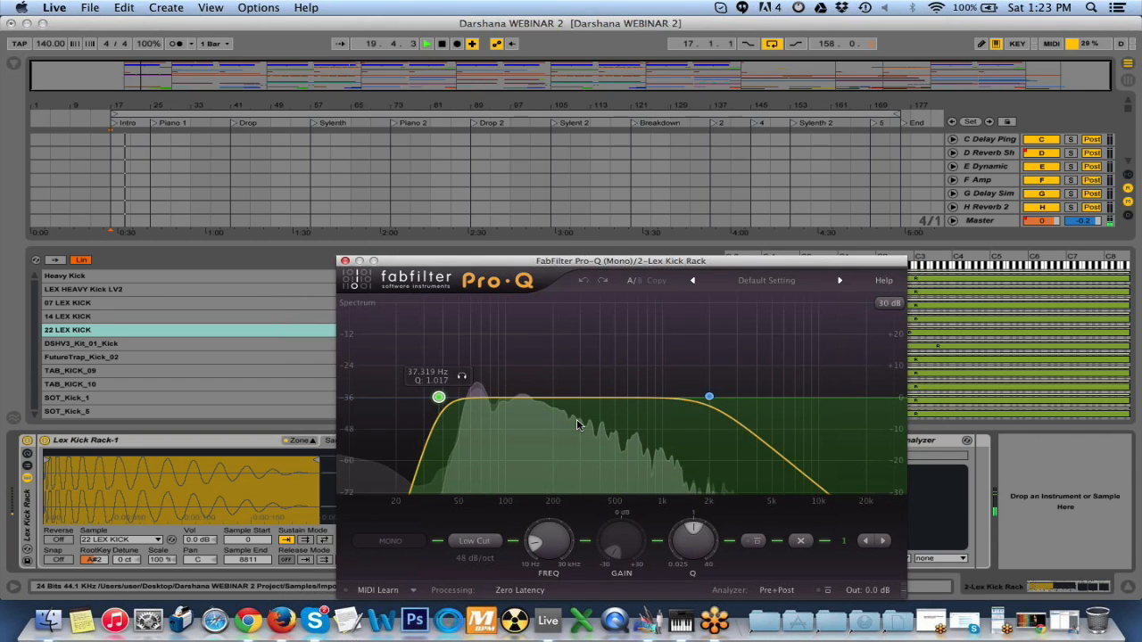
pyautogui.press('space')
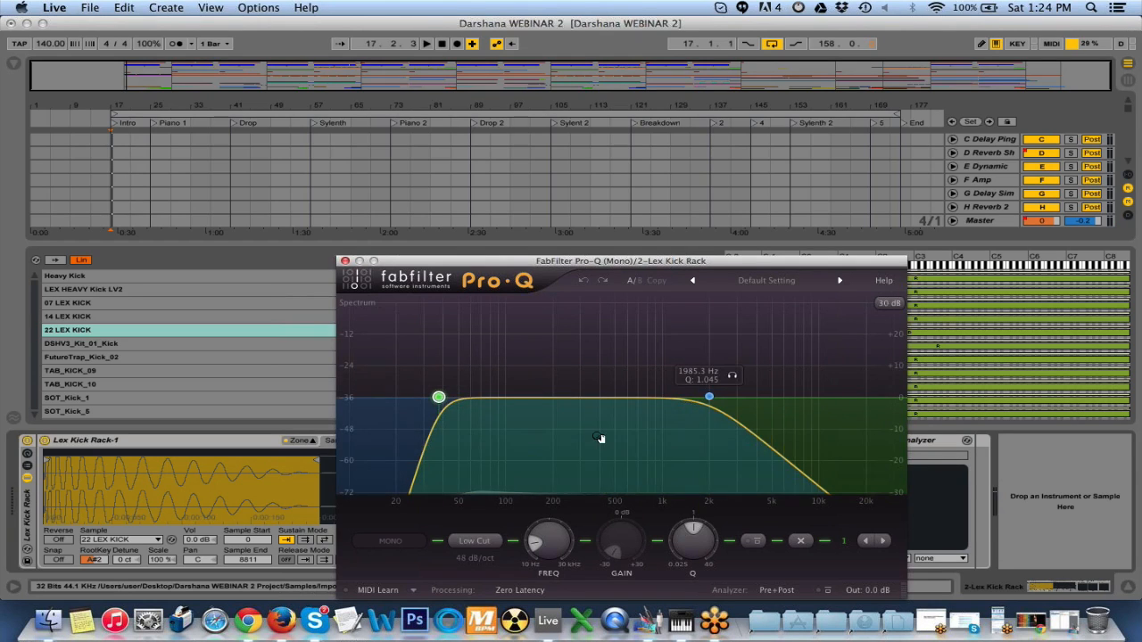
pyautogui.press('space')
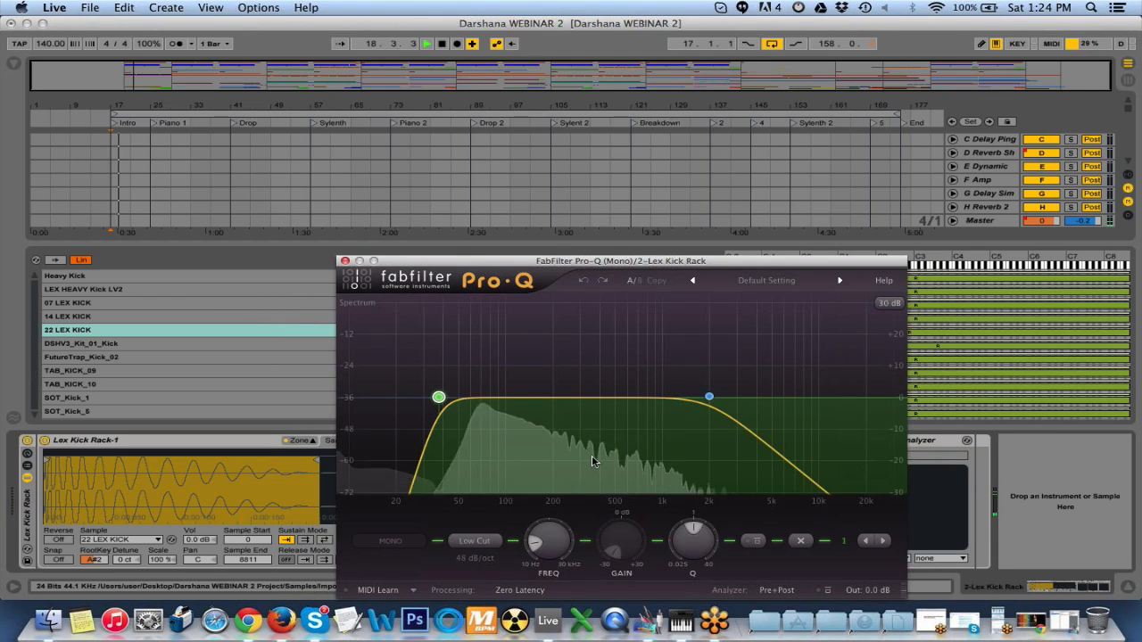
pyautogui.press('space')
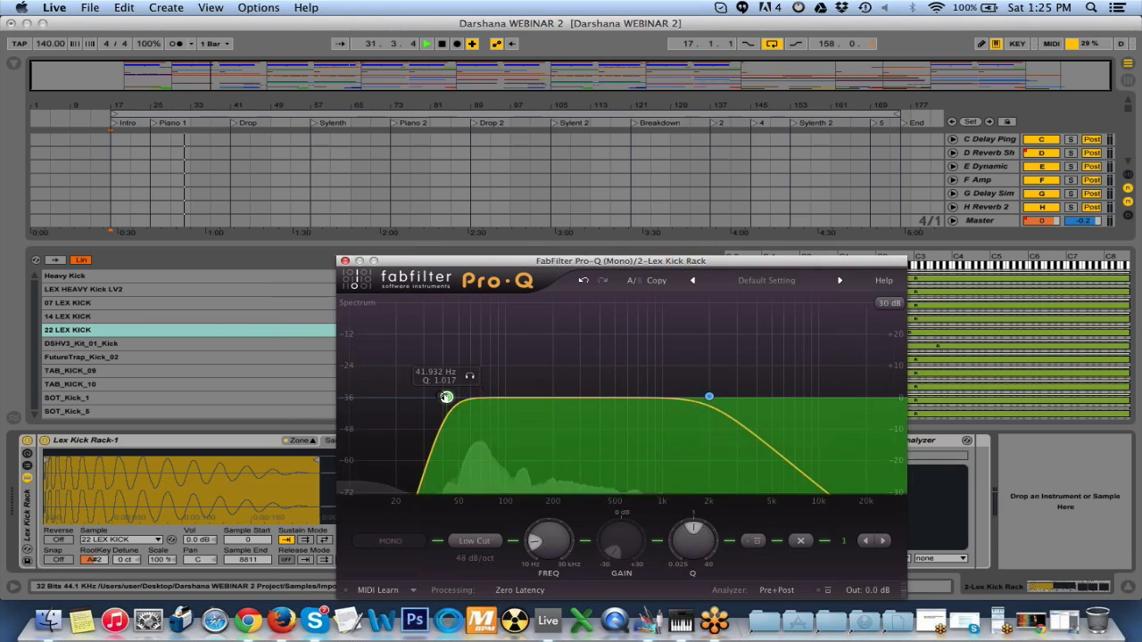
pyautogui.moveTo(446, 397); pyautogui.dragTo(440, 397)
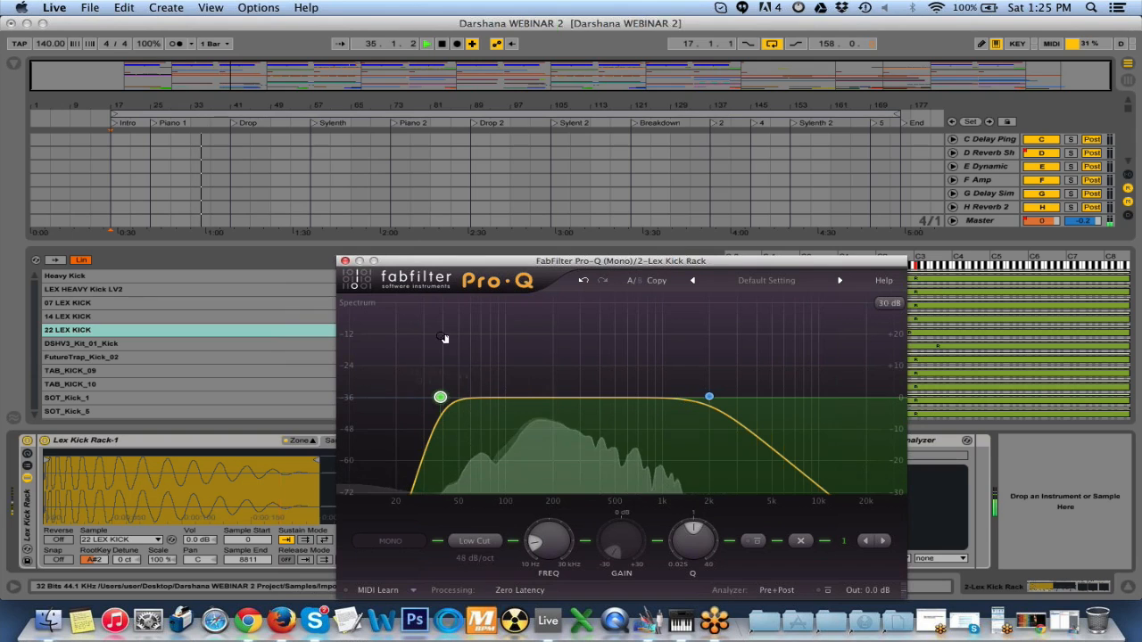
pyautogui.click(345, 261)
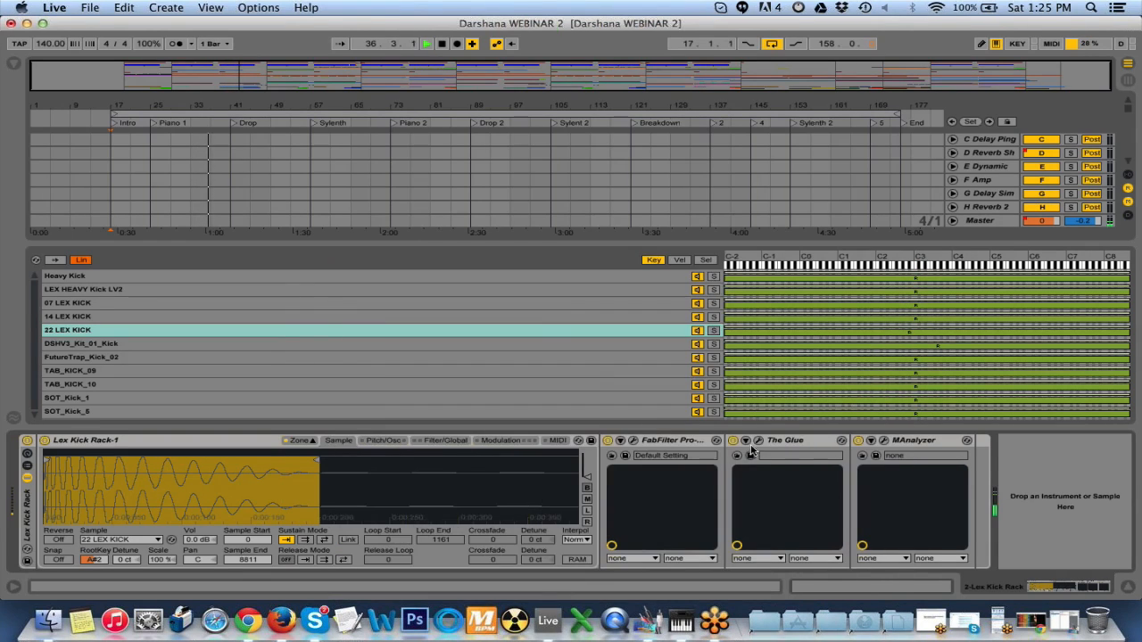
# - Stop playback and inspect the settings of The Glue compressor on the 2-Lex Kick Rack track
pyautogui.press('space')
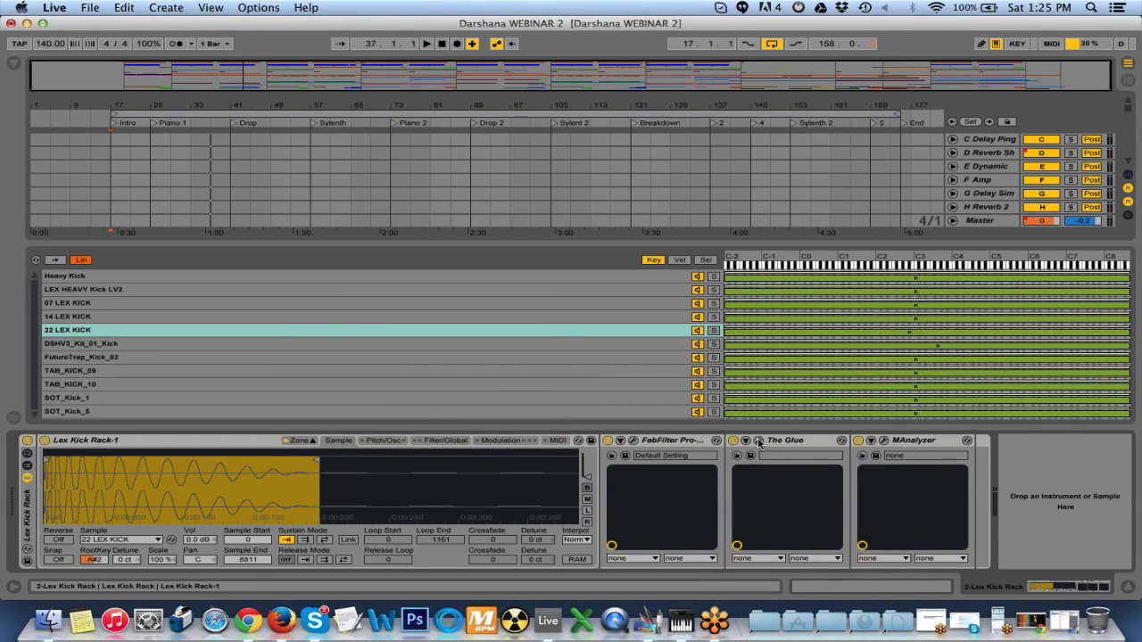
pyautogui.click(757, 440)
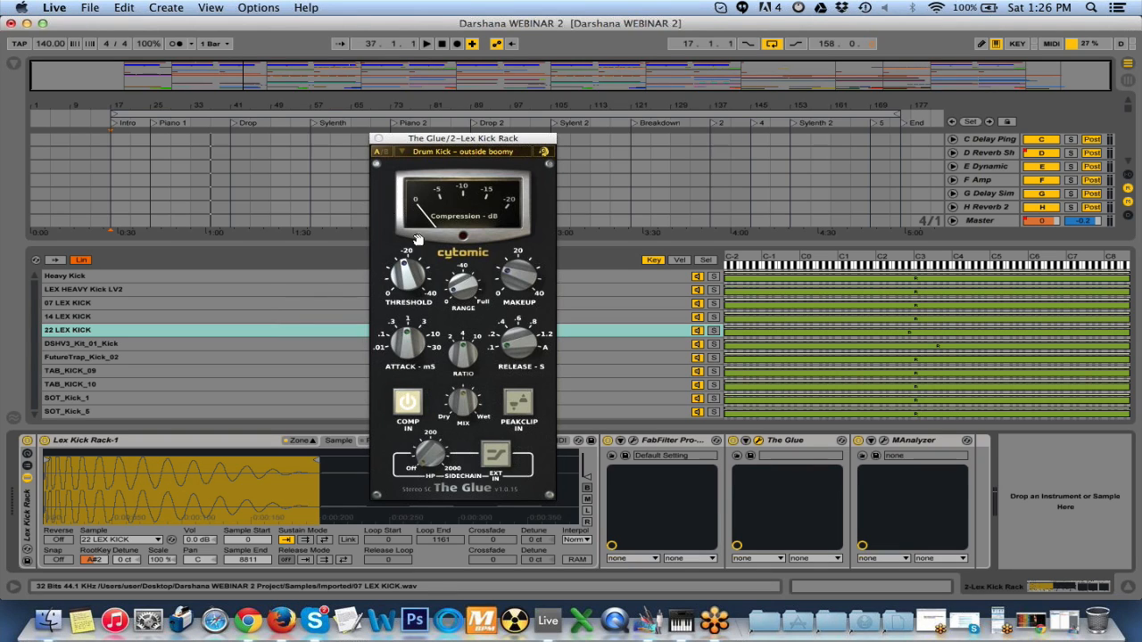
pyautogui.click(378, 140)
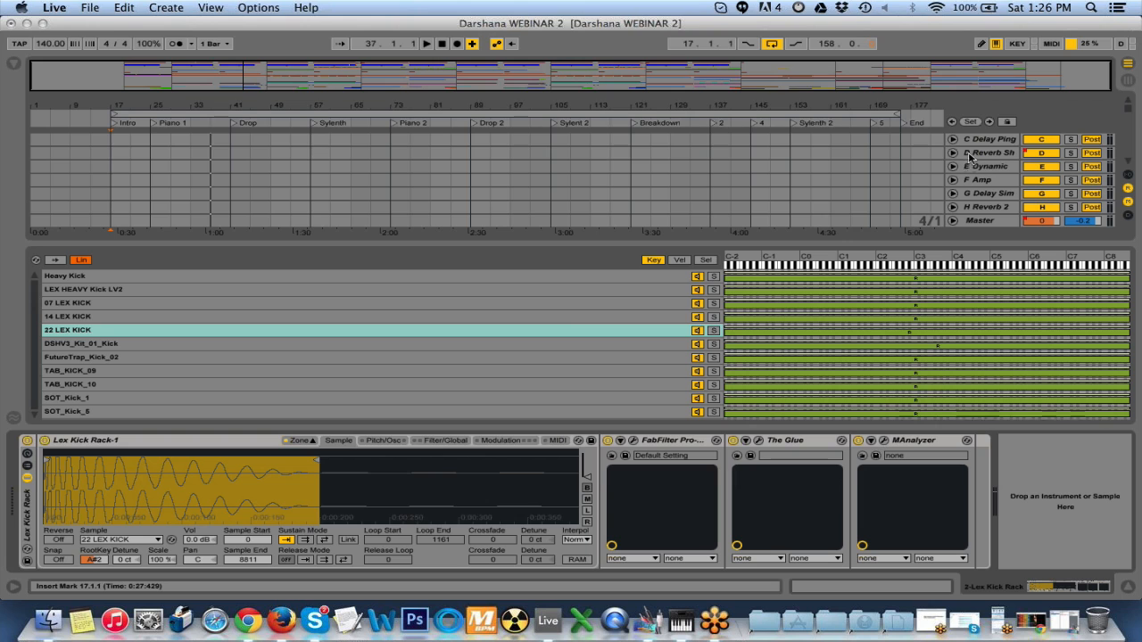
# - Fold and unfold the Kick group, review the 2-Lex Kick Rack device chain once more and hide the device view
pyautogui.click(1127, 587)
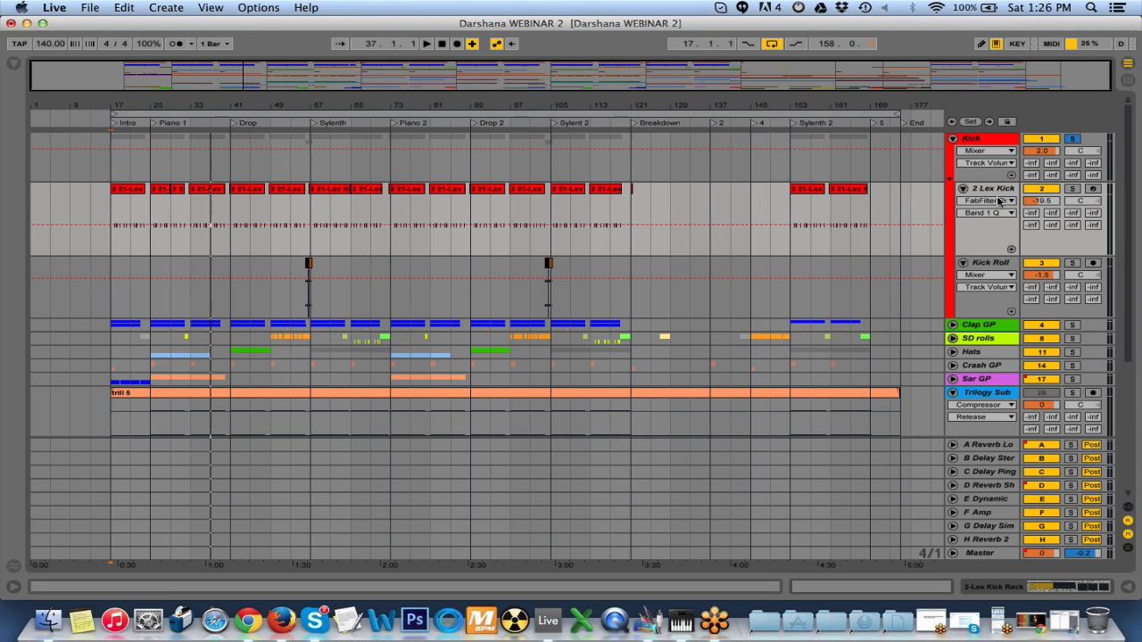
pyautogui.click(953, 143)
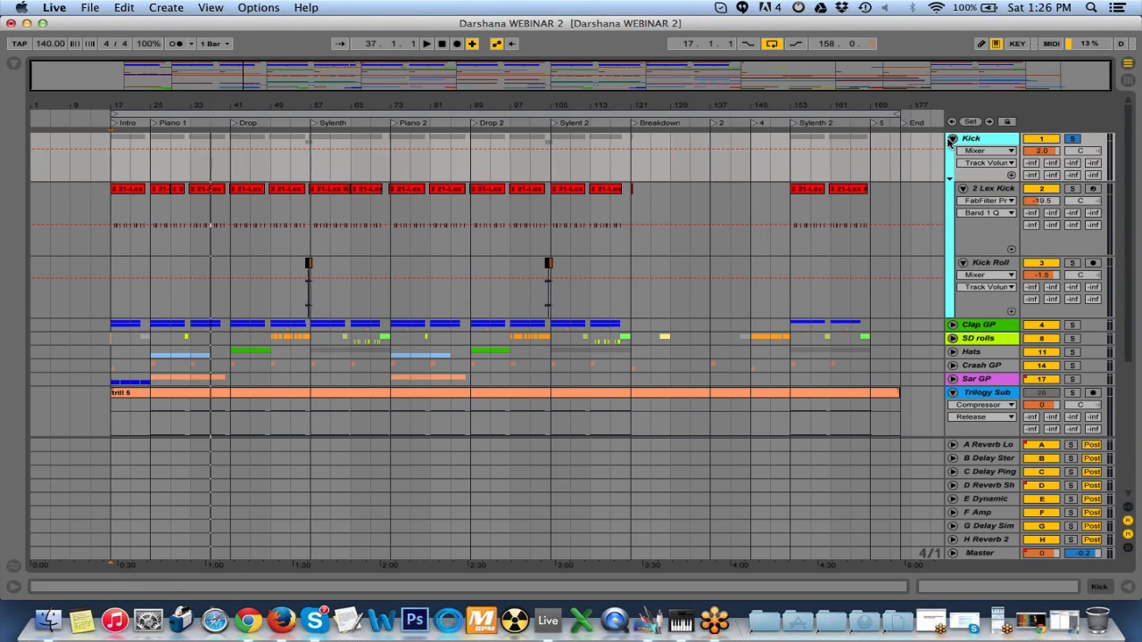
pyautogui.click(951, 140)
pyautogui.click(951, 139)
pyautogui.doubleClick(985, 188)
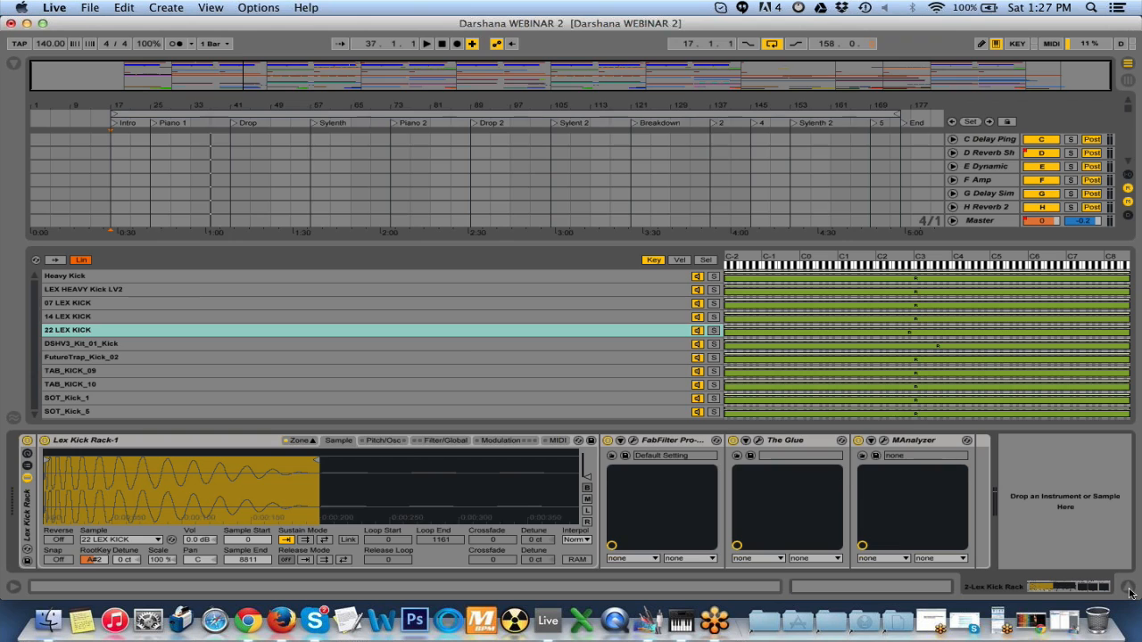
pyautogui.click(1128, 590)
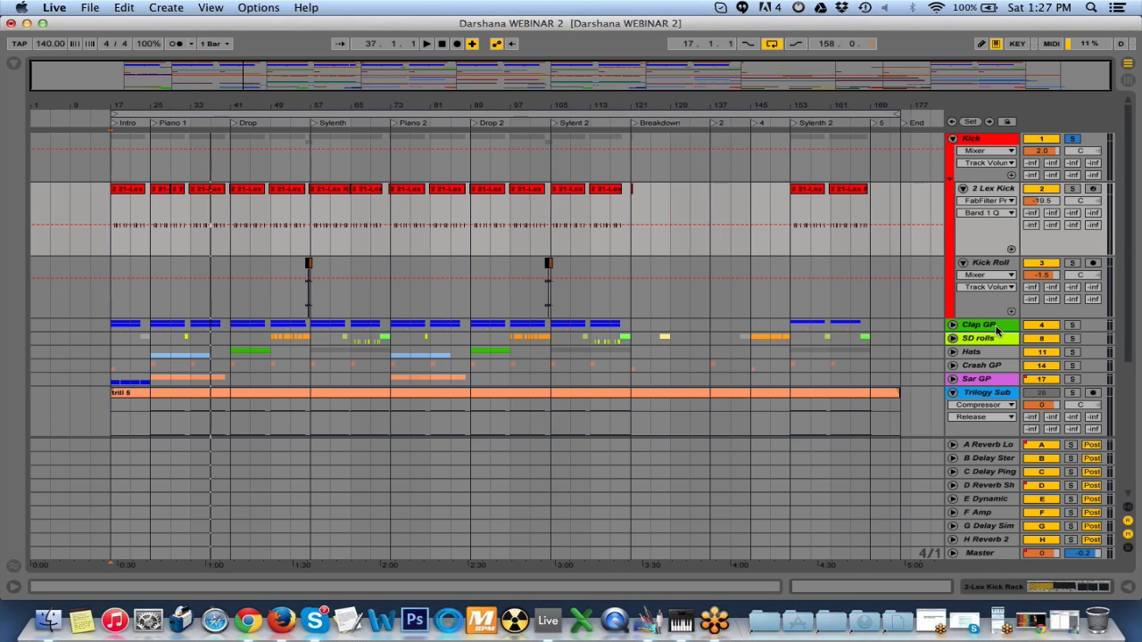
# - Unfold the Clap GP group and solo its Clap track
pyautogui.click(952, 324)
pyautogui.click(1073, 325)
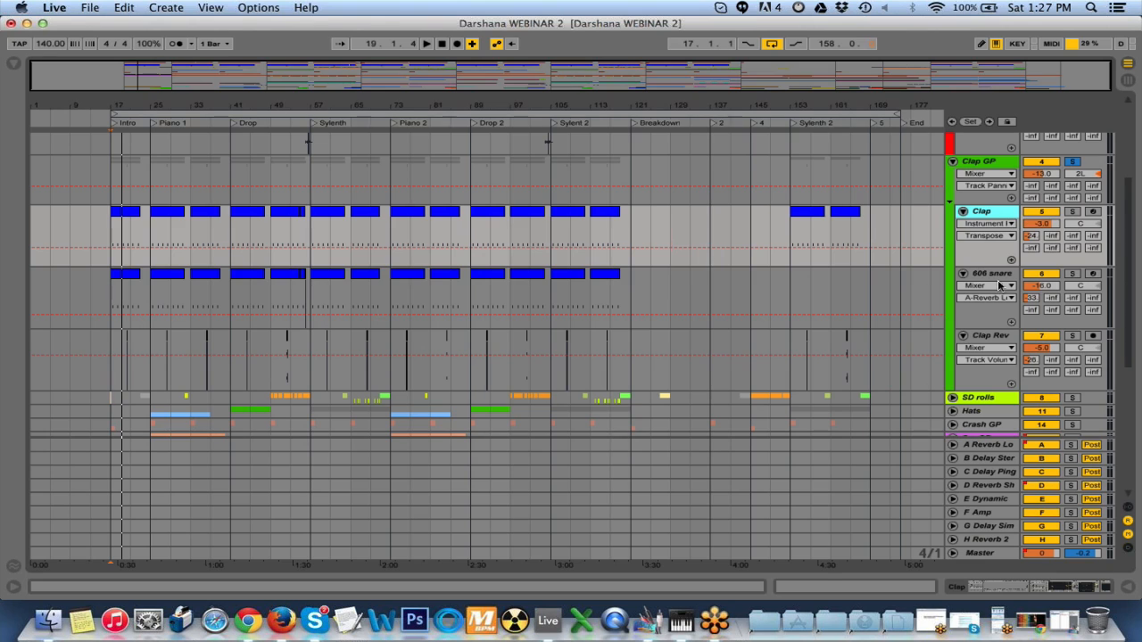
pyautogui.click(999, 277)
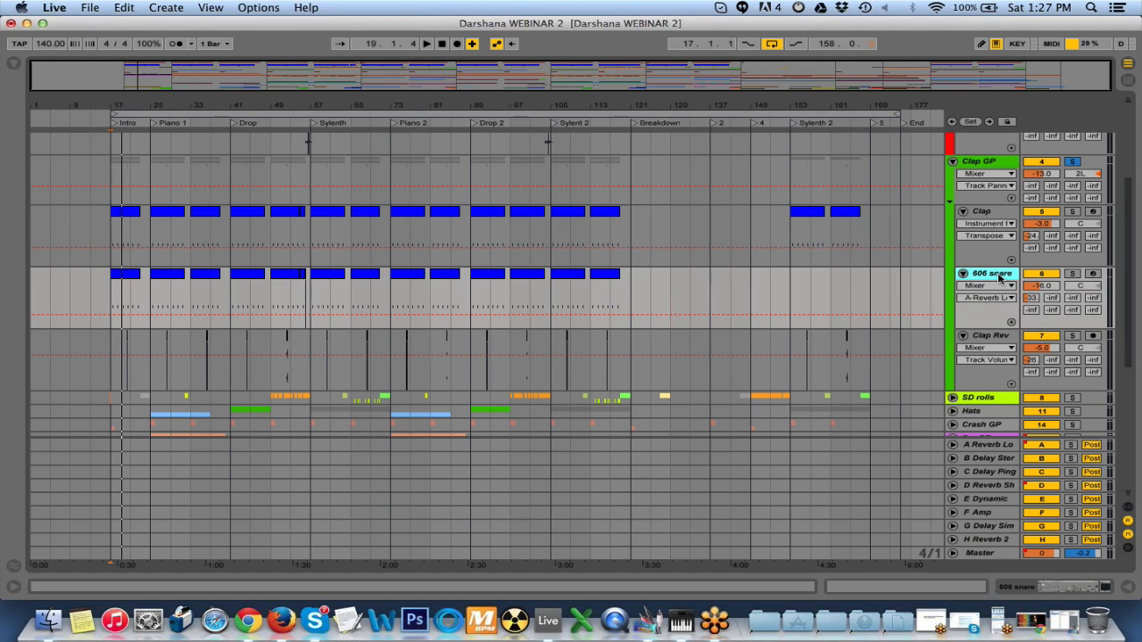
pyautogui.click(994, 219)
pyautogui.click(1072, 212)
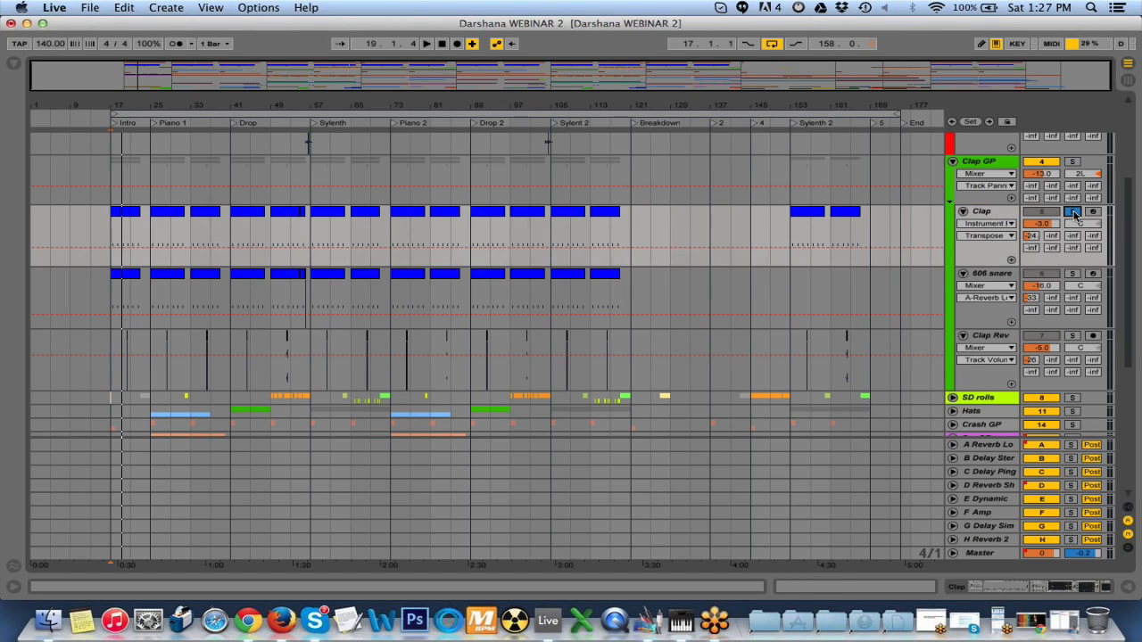
# - Play the soloed Clap track from the Intro and look through its device chain from the Instrument Rack to MAnalyzer
pyautogui.press('space')
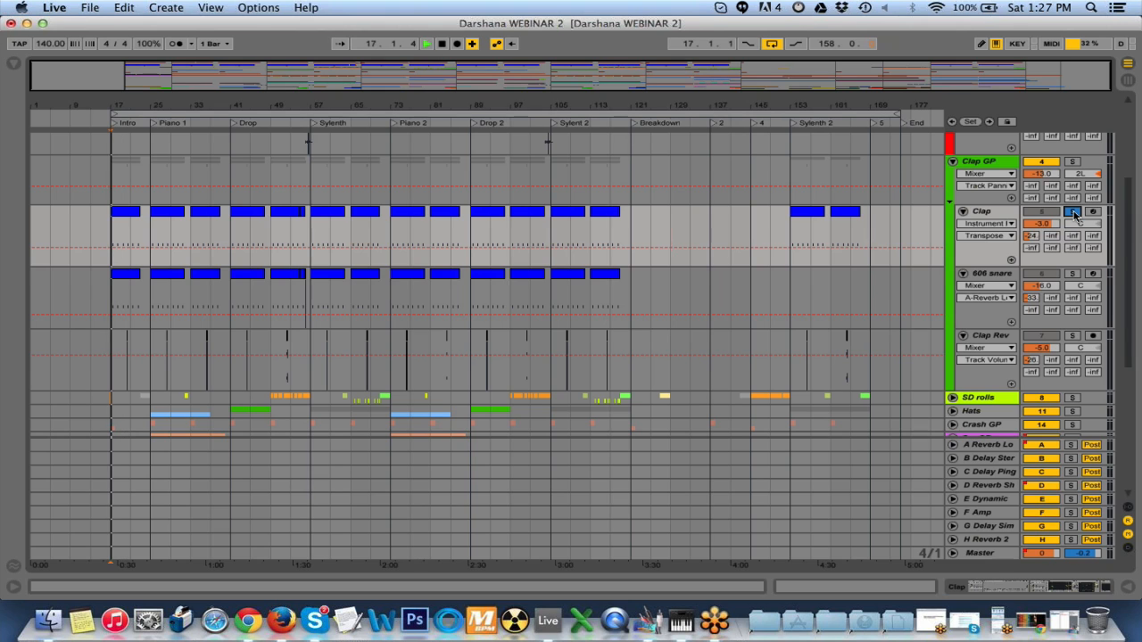
pyautogui.doubleClick(997, 212)
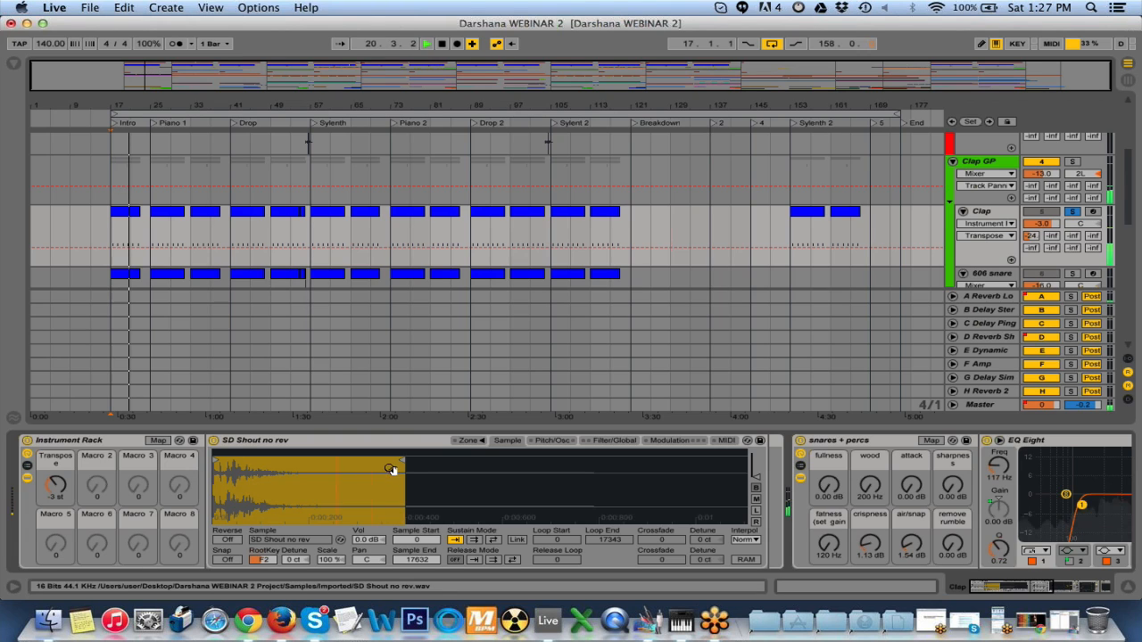
pyautogui.moveTo(1036, 588); pyautogui.dragTo(1071, 588)
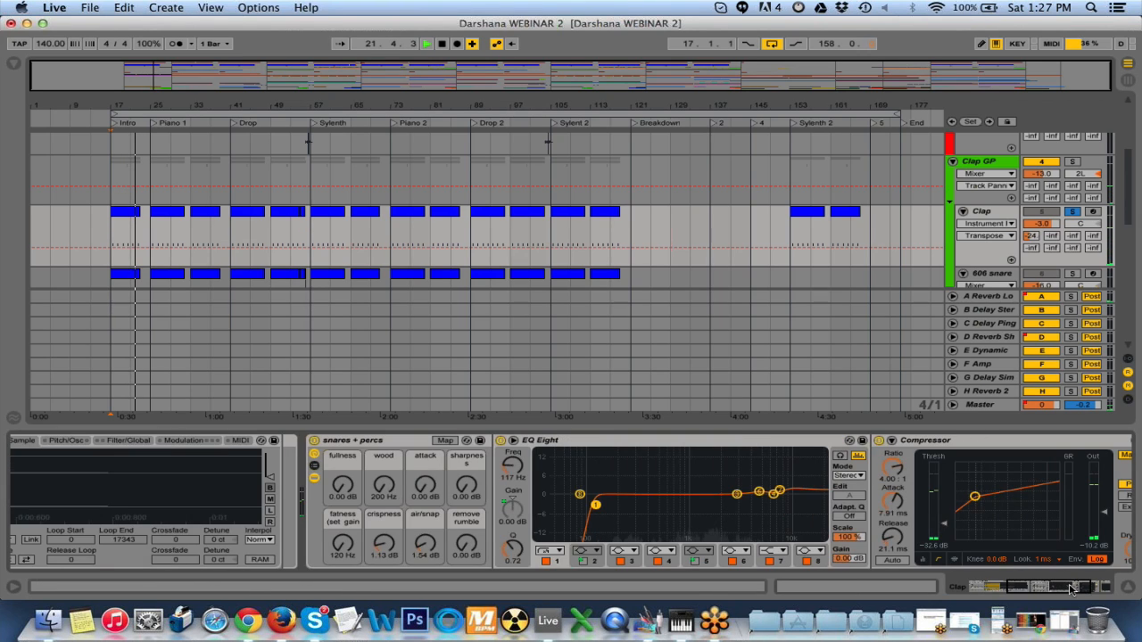
pyautogui.press('space')
pyautogui.moveTo(1027, 589); pyautogui.dragTo(982, 590)
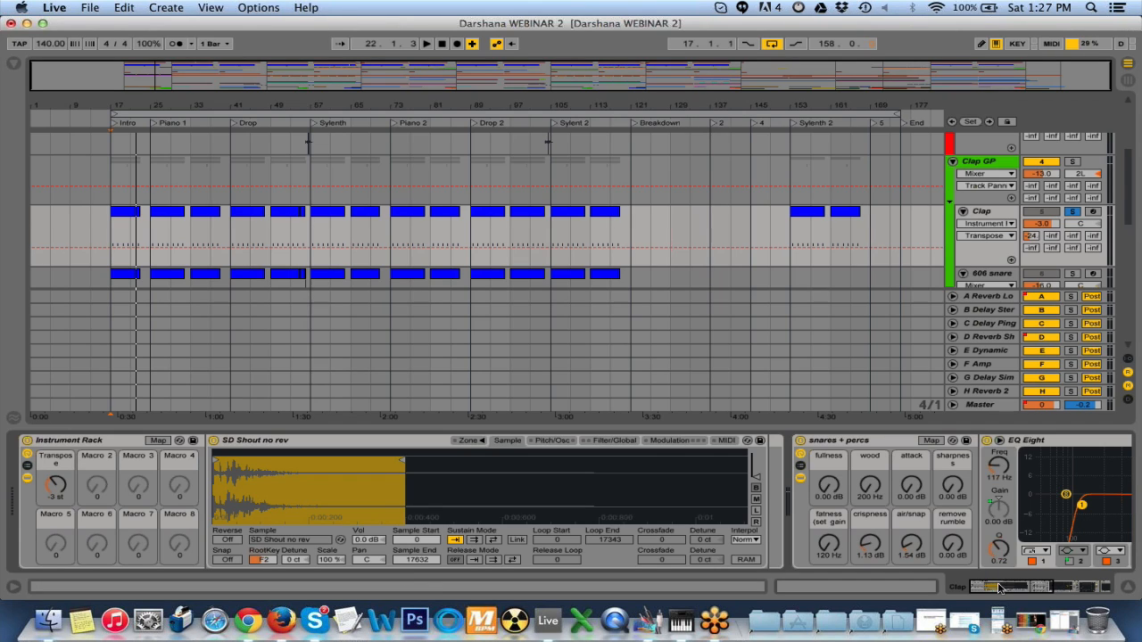
pyautogui.moveTo(1000, 587); pyautogui.dragTo(1051, 587)
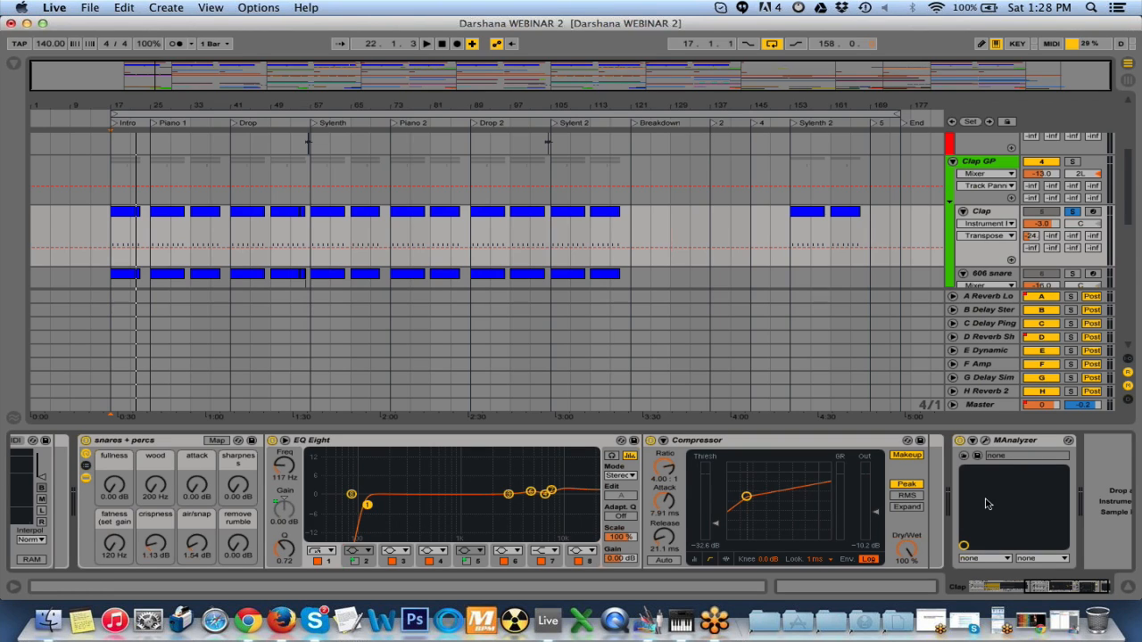
pyautogui.moveTo(1054, 588); pyautogui.dragTo(1068, 589)
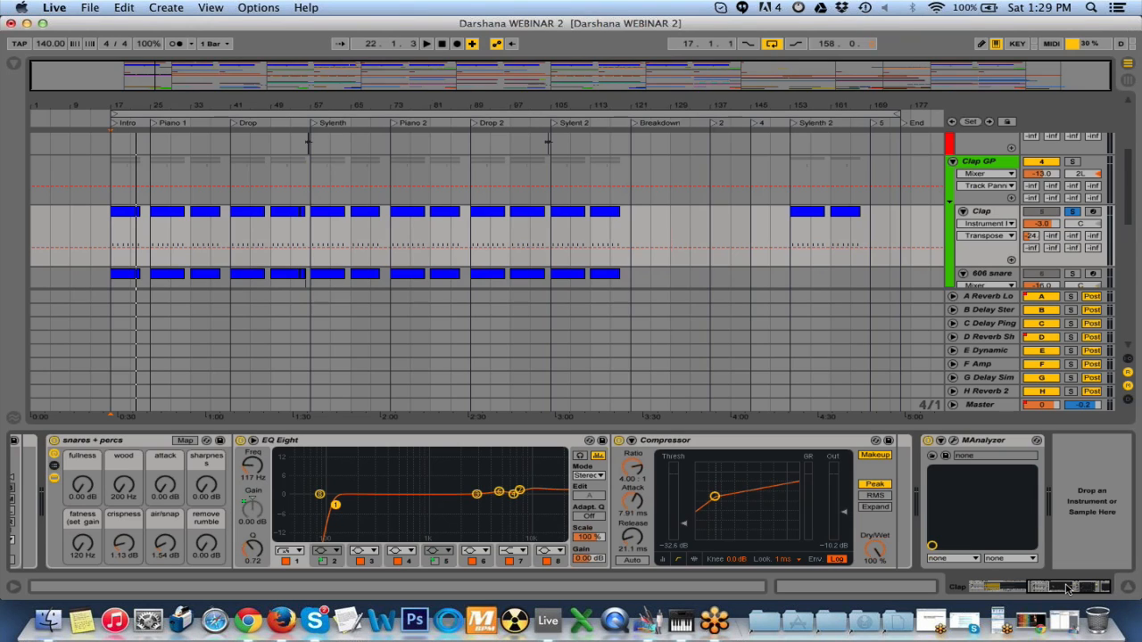
# - Open the Clap track's MAnalyzer, play the clap from the Intro to examine its peak frequencies, and close the plug-in
pyautogui.press('space')
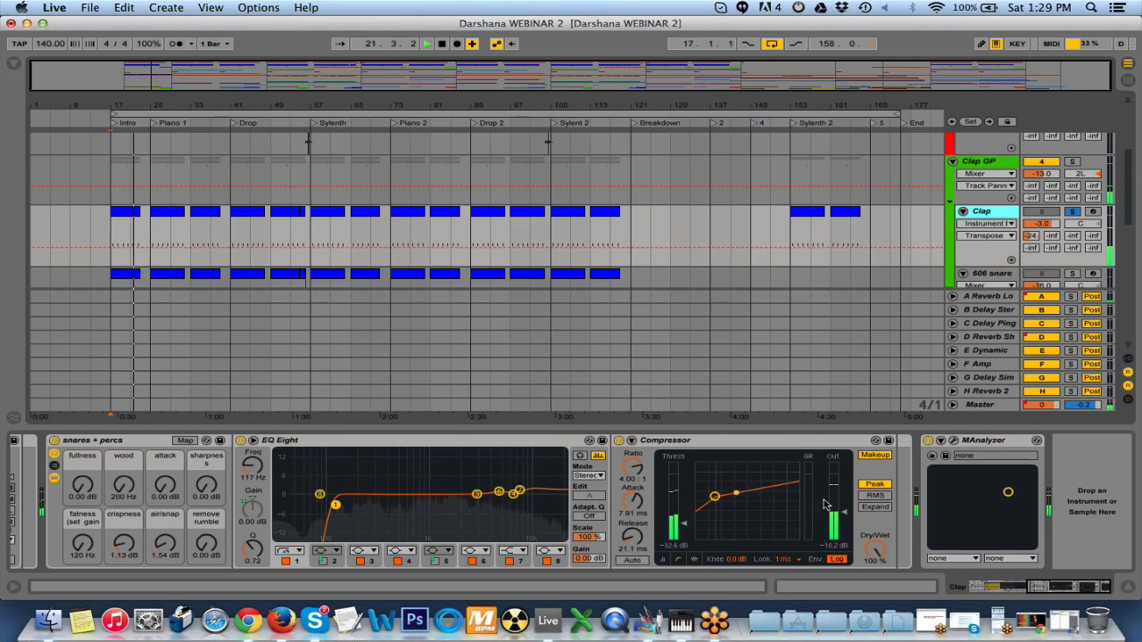
pyautogui.click(954, 441)
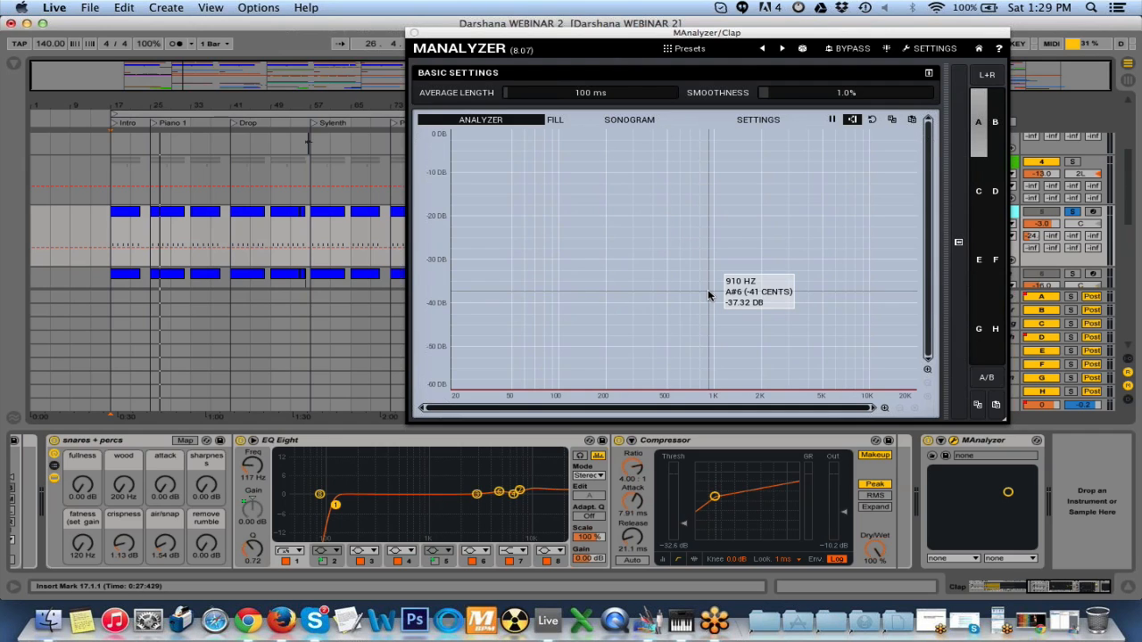
pyautogui.press('space')
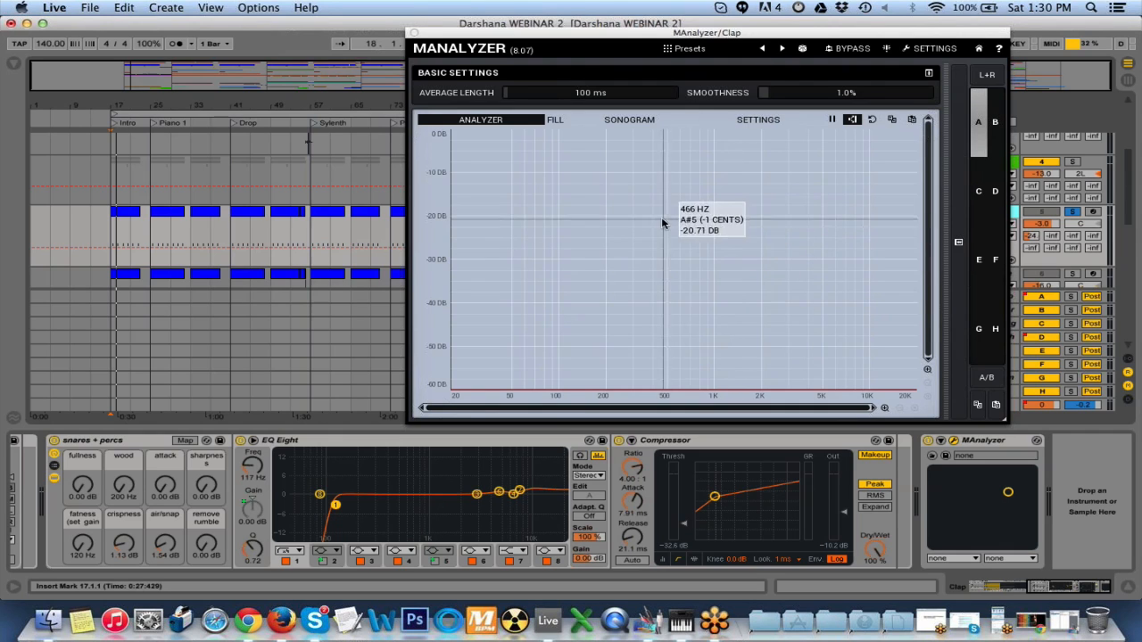
pyautogui.press('space')
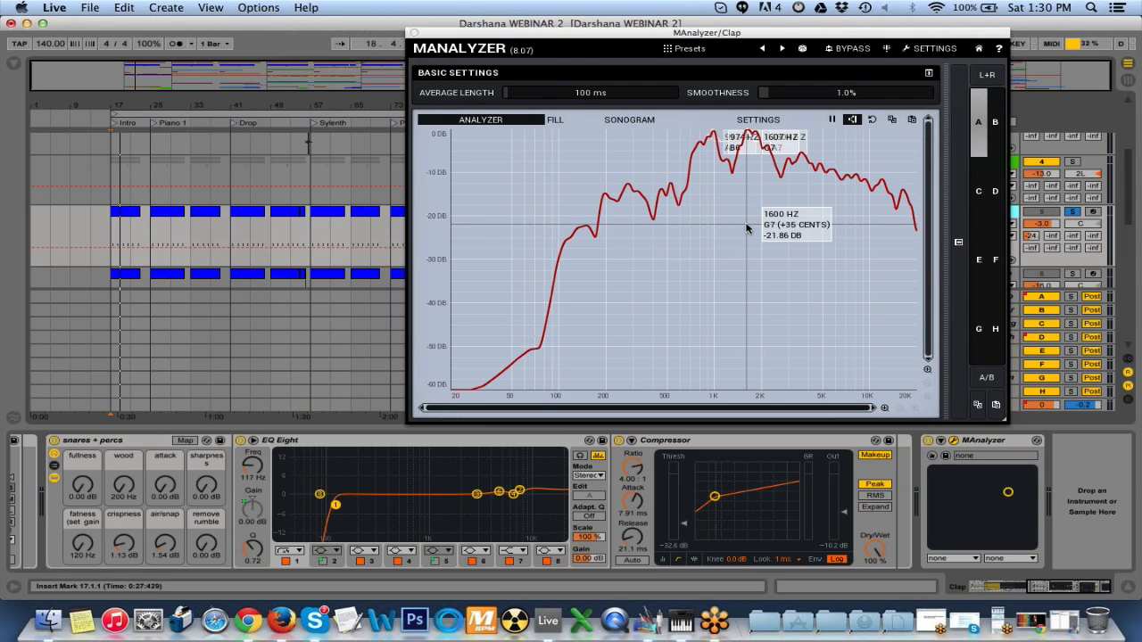
pyautogui.press('space')
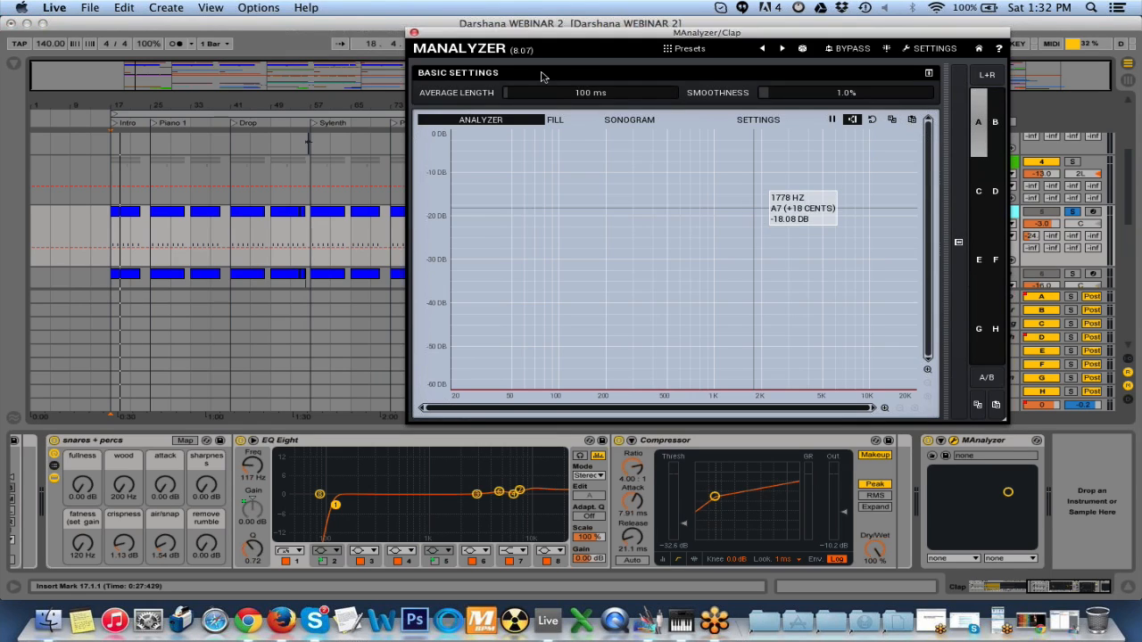
pyautogui.click(414, 34)
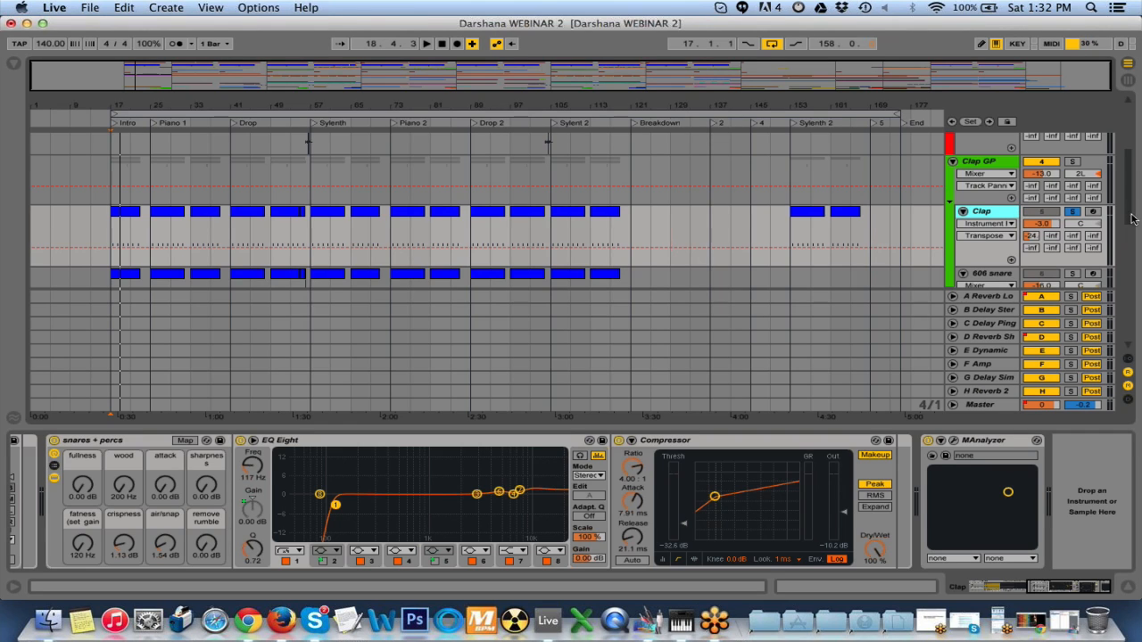
# - Reopen the Clap track's MAnalyzer, recheck the clap's spectrum around 1600 Hz during playback, and close it again
pyautogui.click(953, 441)
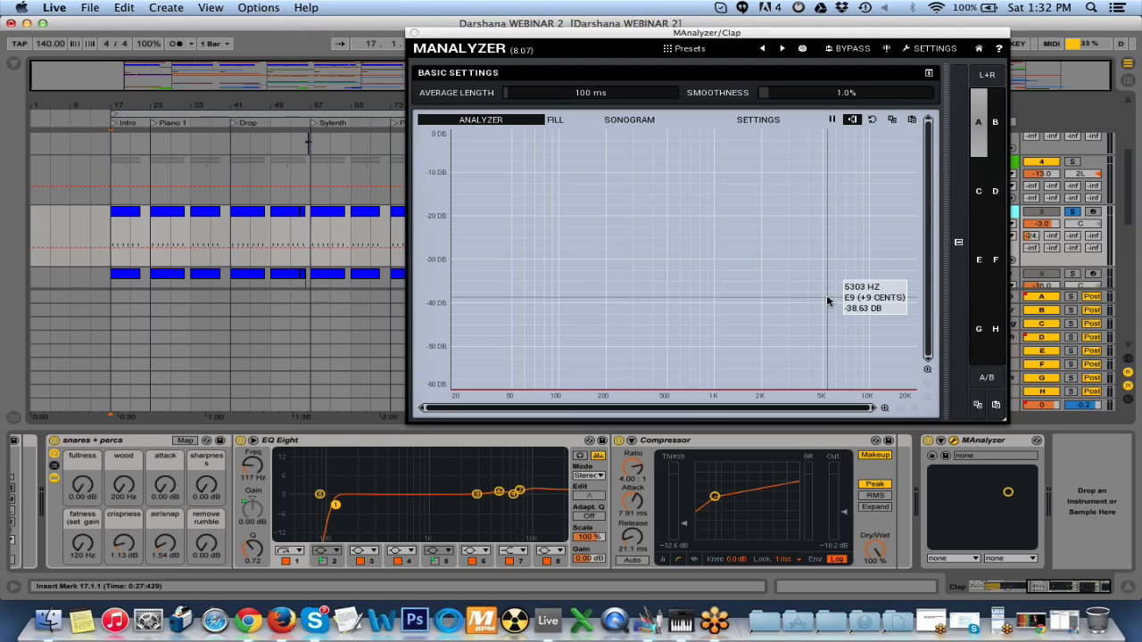
pyautogui.press('space')
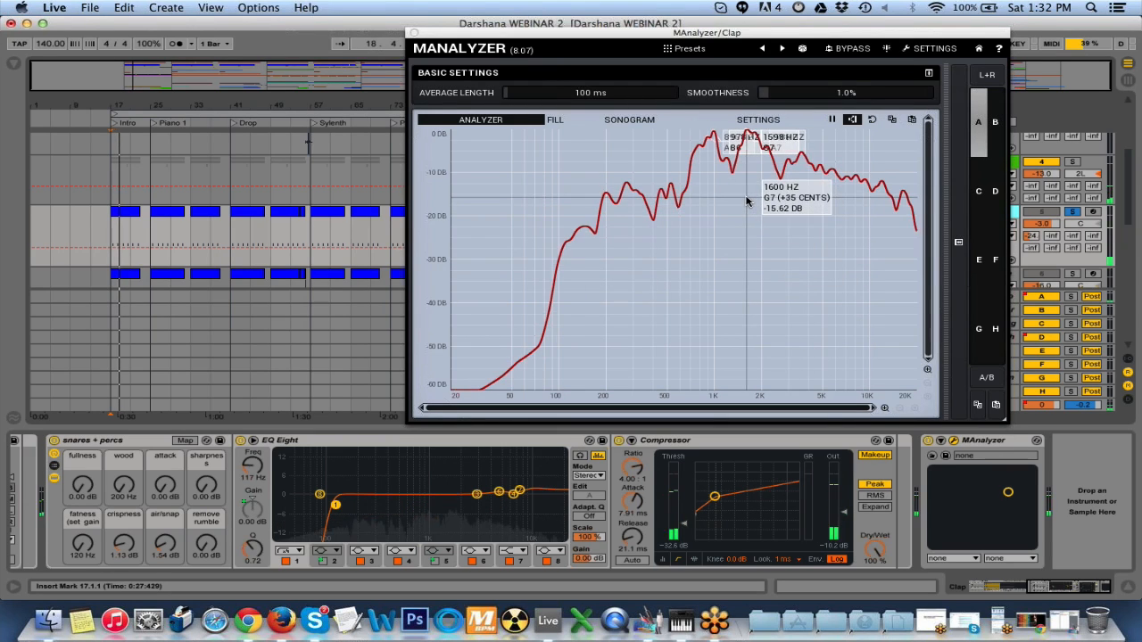
pyautogui.press('space')
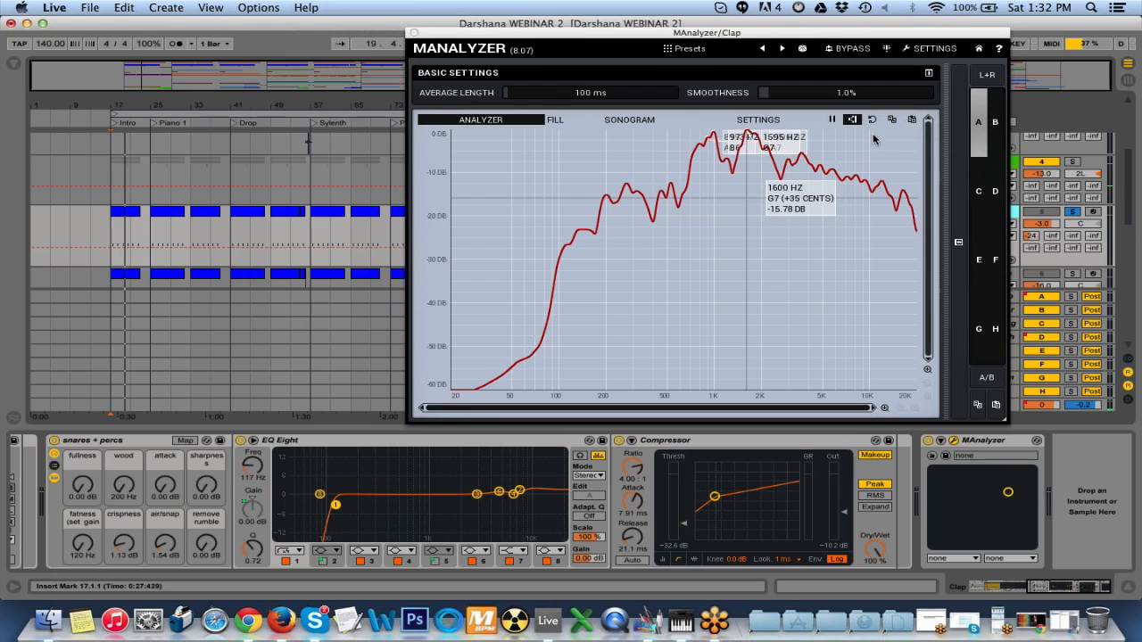
pyautogui.click(413, 33)
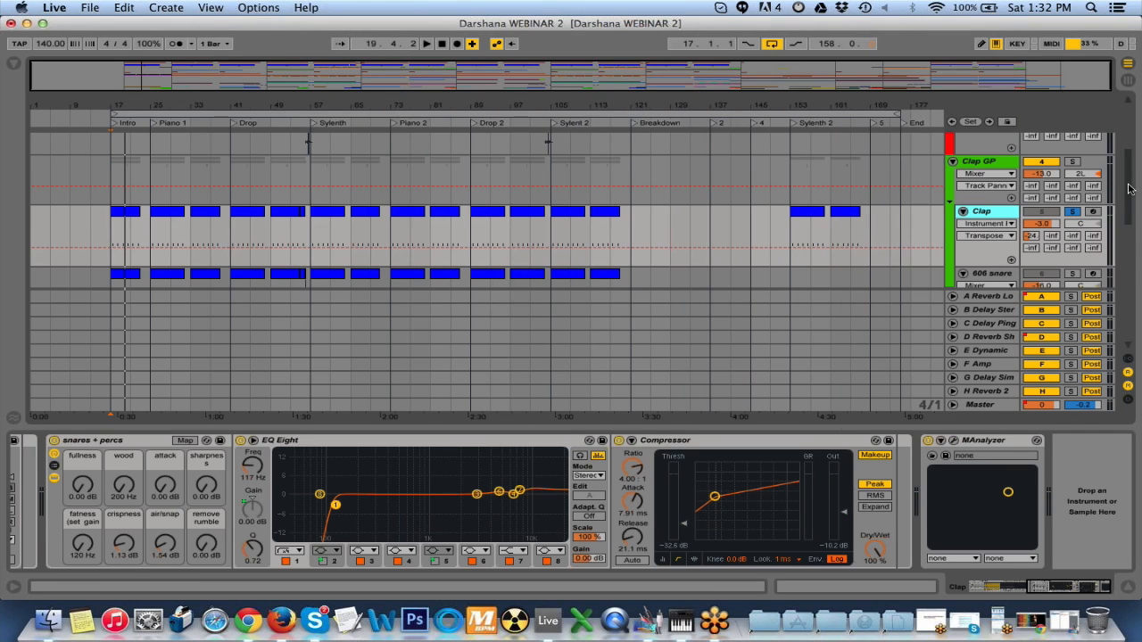
# - Solo the 606 snare track in the Clap GP group and audition it from the Intro
pyautogui.moveTo(1129, 189); pyautogui.dragTo(1125, 222)
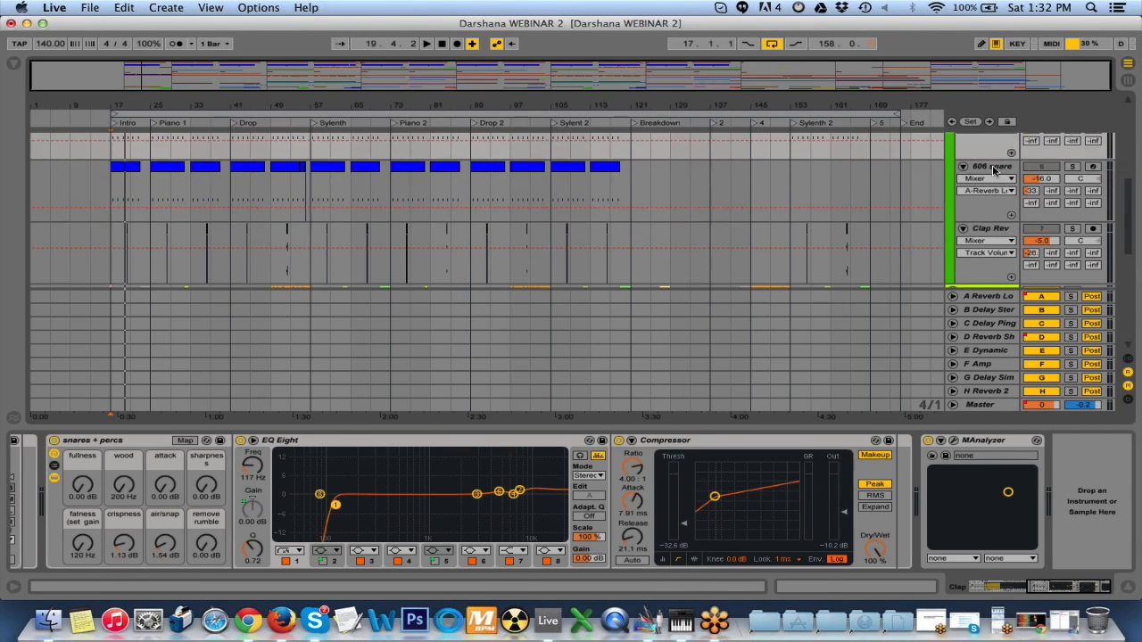
pyautogui.click(468, 208)
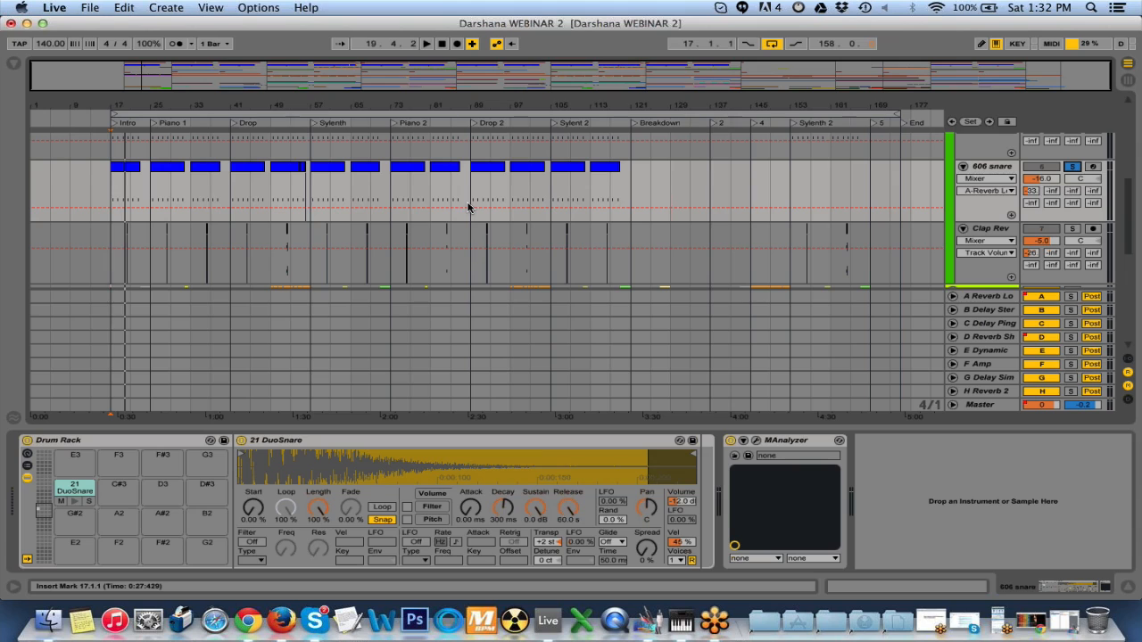
pyautogui.press('space')
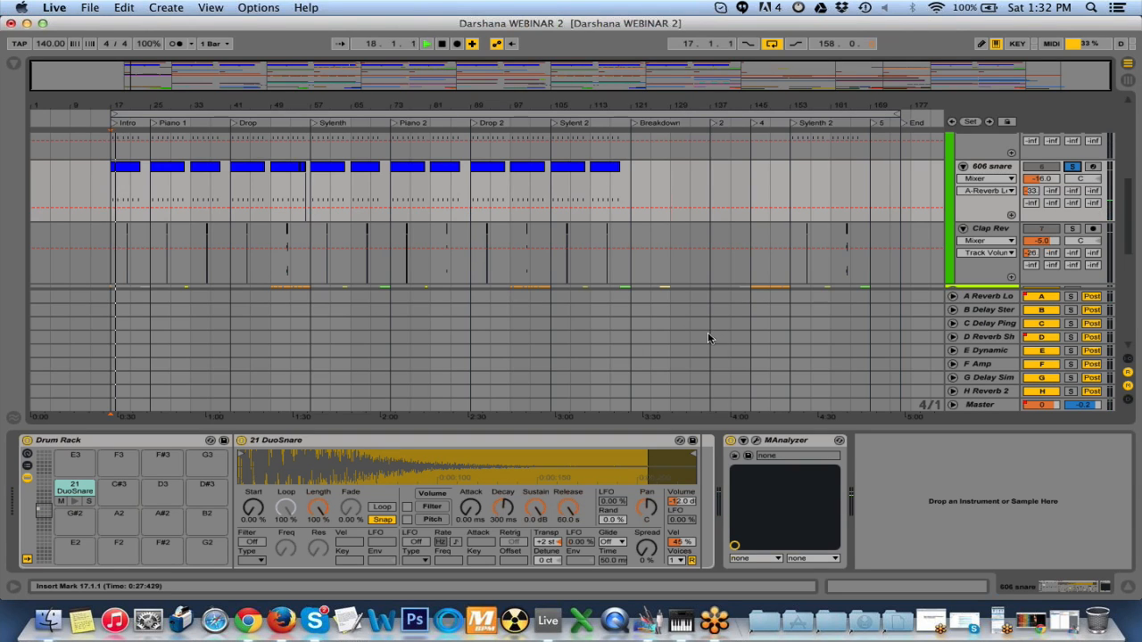
pyautogui.press('space')
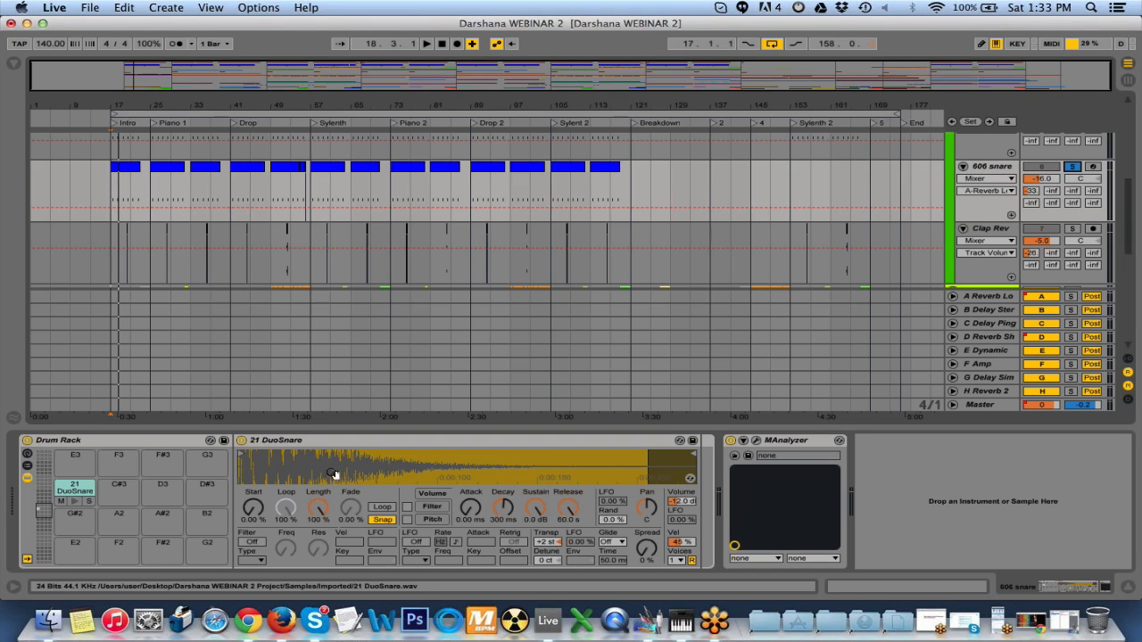
# - Replay the soloed 606 snare from the Intro and examine its peak frequencies in the track's MAnalyzer
pyautogui.press('space')
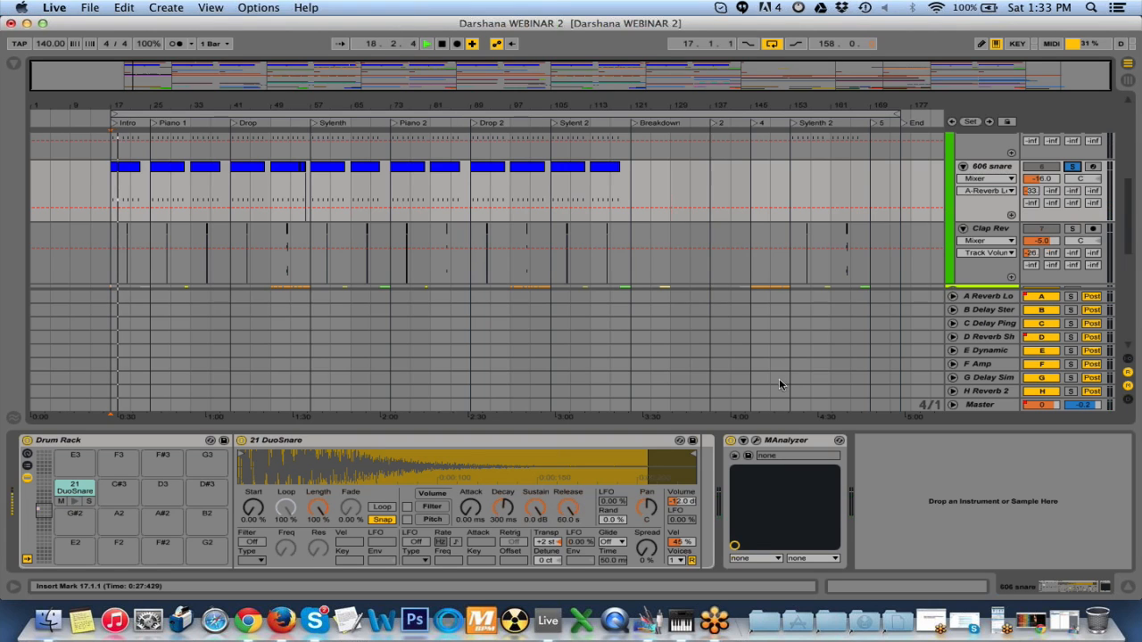
pyautogui.click(755, 440)
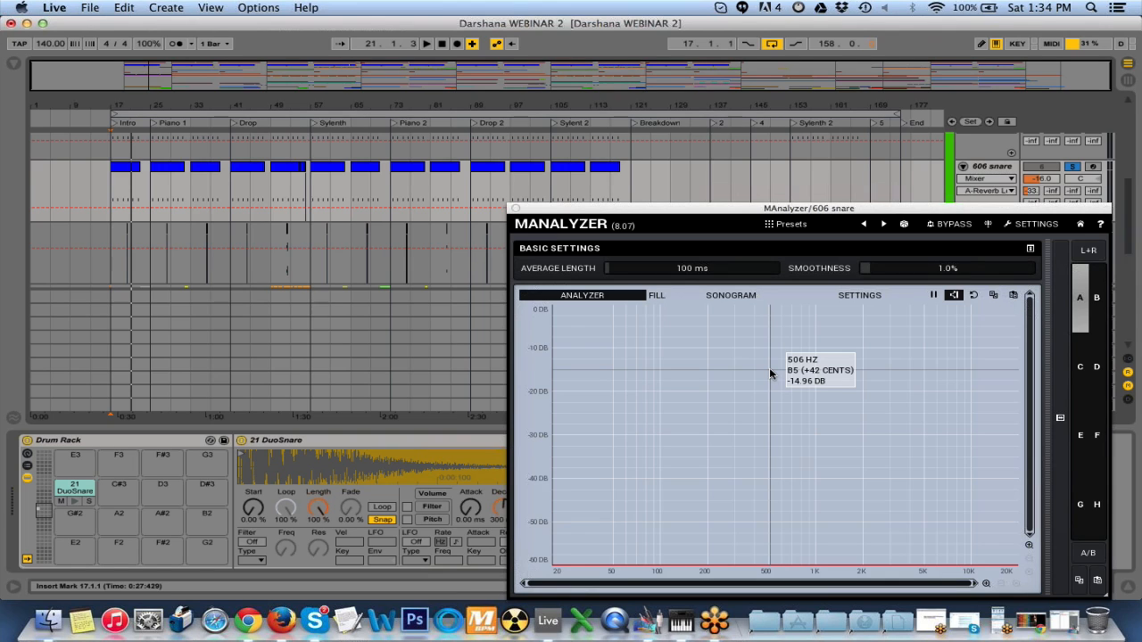
pyautogui.press('space')
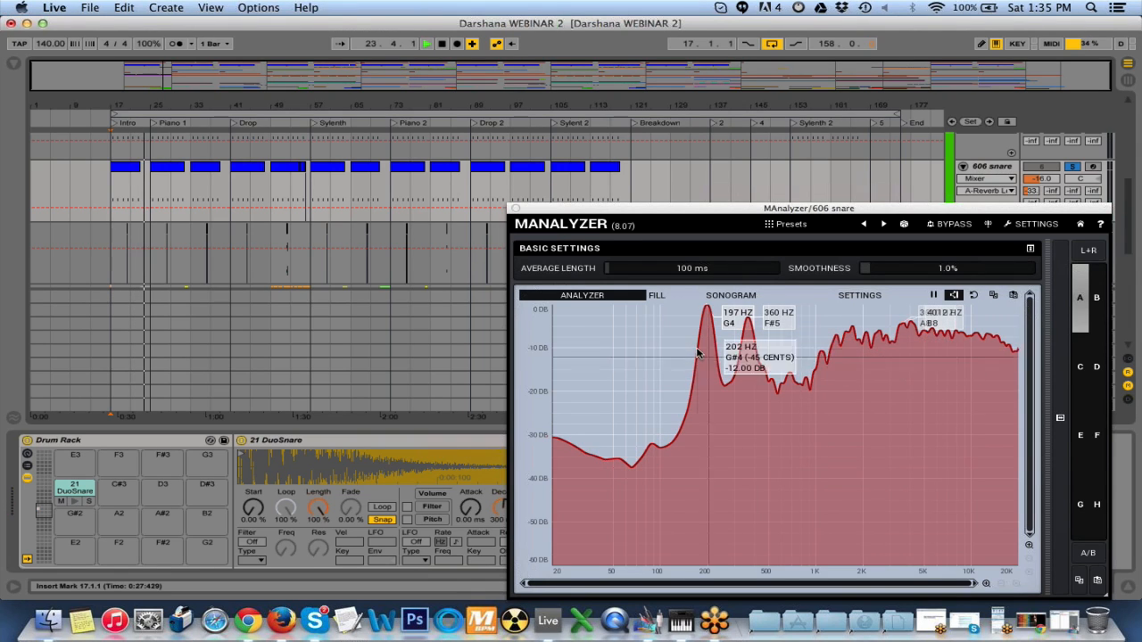
# - Close the 606 snare's analyzer window and take the 606 snare track off solo
pyautogui.click(516, 209)
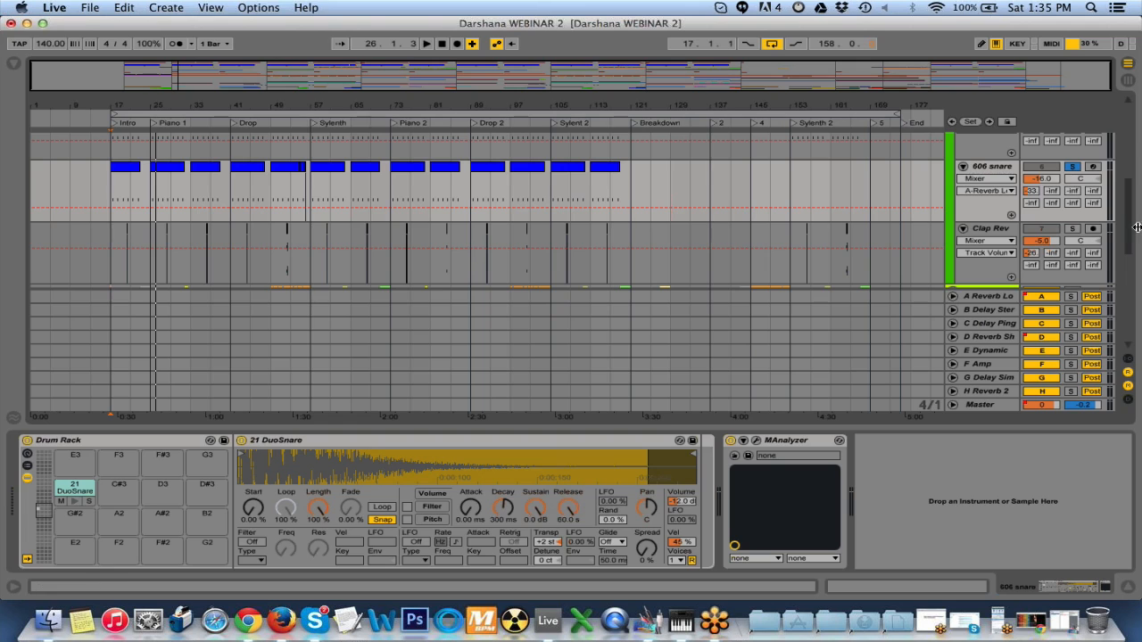
pyautogui.moveTo(1131, 230); pyautogui.dragTo(1131, 218)
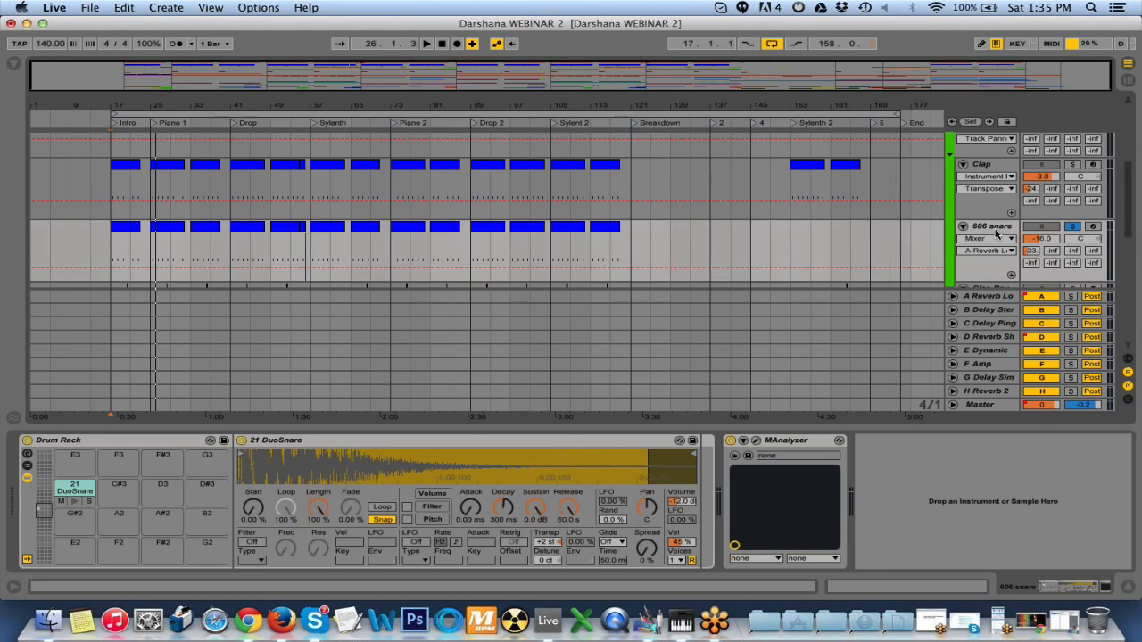
pyautogui.click(1072, 226)
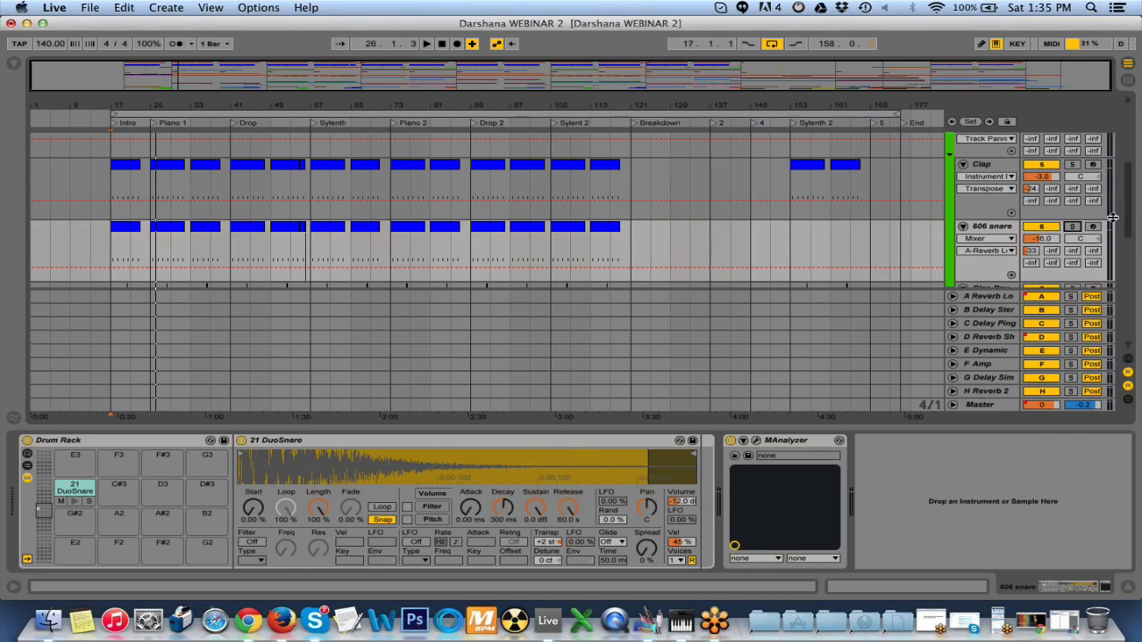
# - Unfold the SD rolls group and examine its clips from the Breakdown to the Sylenth 2 section
pyautogui.moveTo(1129, 214); pyautogui.dragTo(1129, 258)
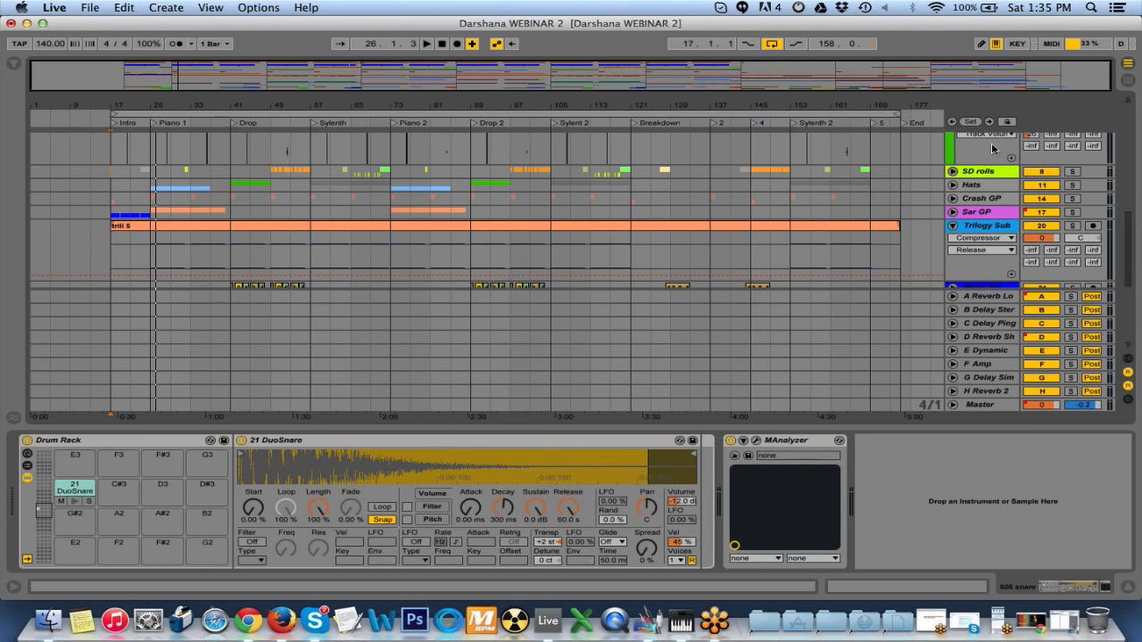
pyautogui.click(952, 171)
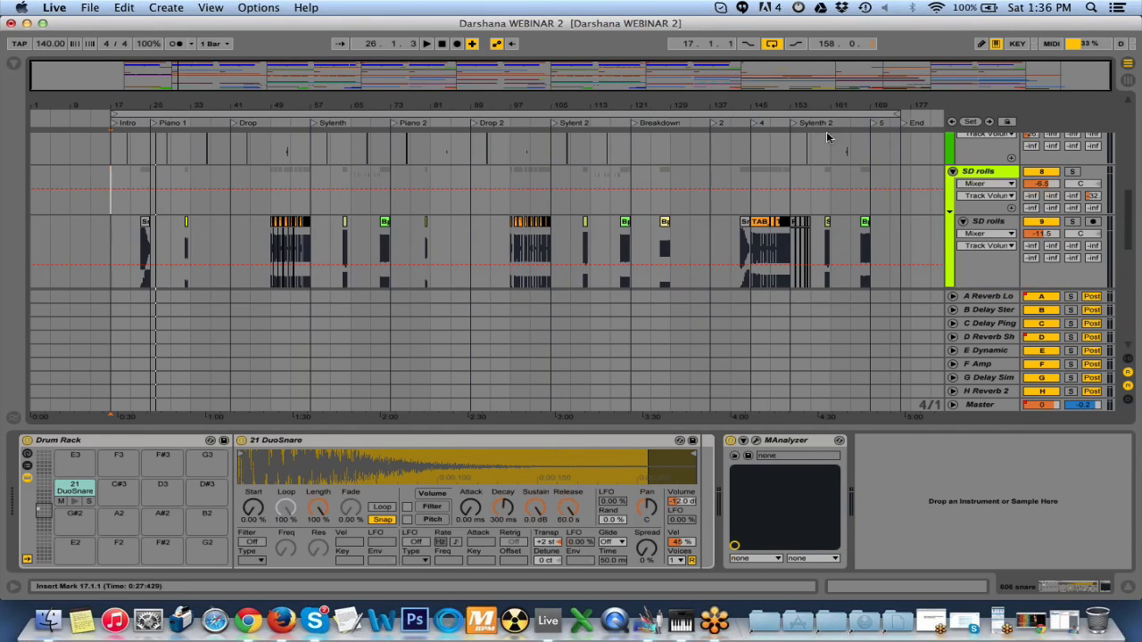
pyautogui.moveTo(809, 106); pyautogui.dragTo(807, 106)
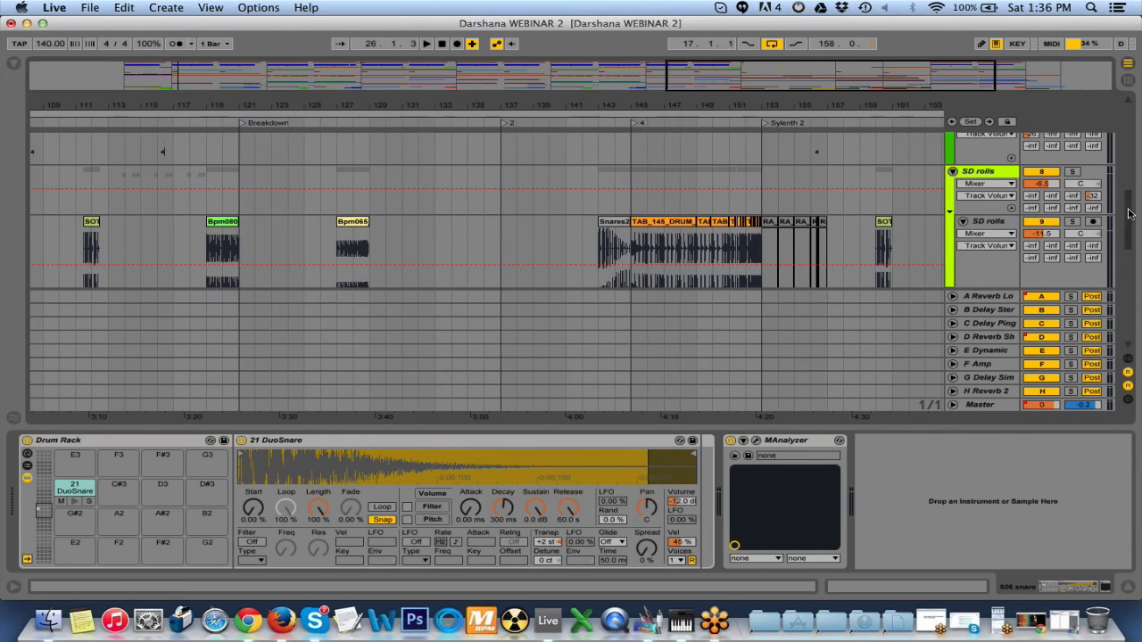
pyautogui.moveTo(1129, 211); pyautogui.dragTo(1129, 225)
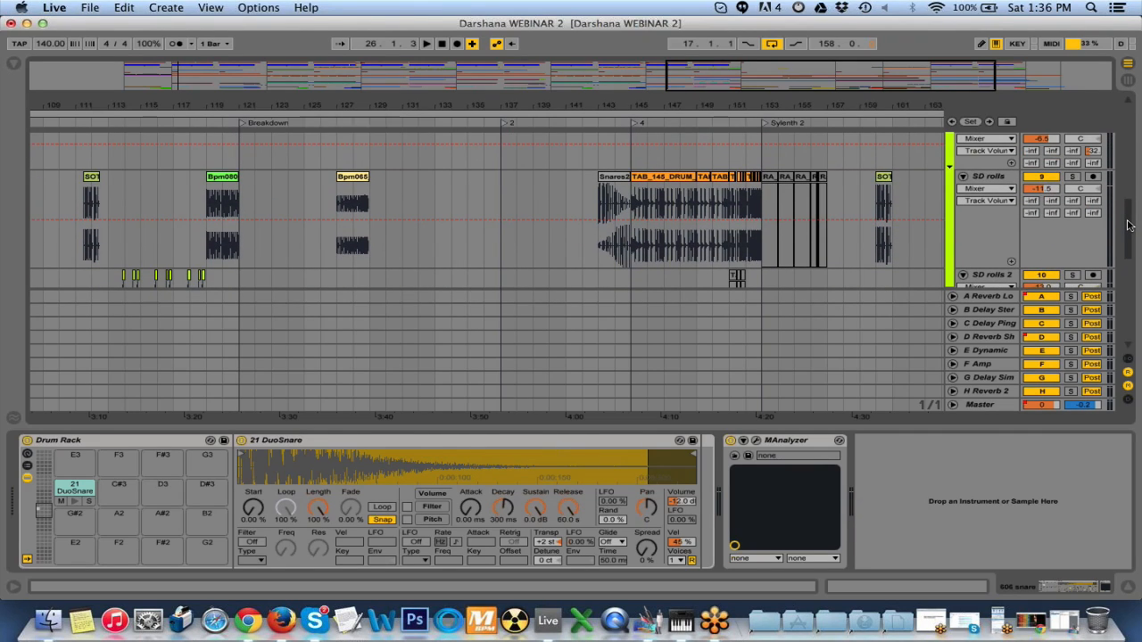
# - Show the Clap track's devices and open its MAnalyzer window
pyautogui.moveTo(1127, 225); pyautogui.dragTo(1129, 188)
pyautogui.click(1007, 190)
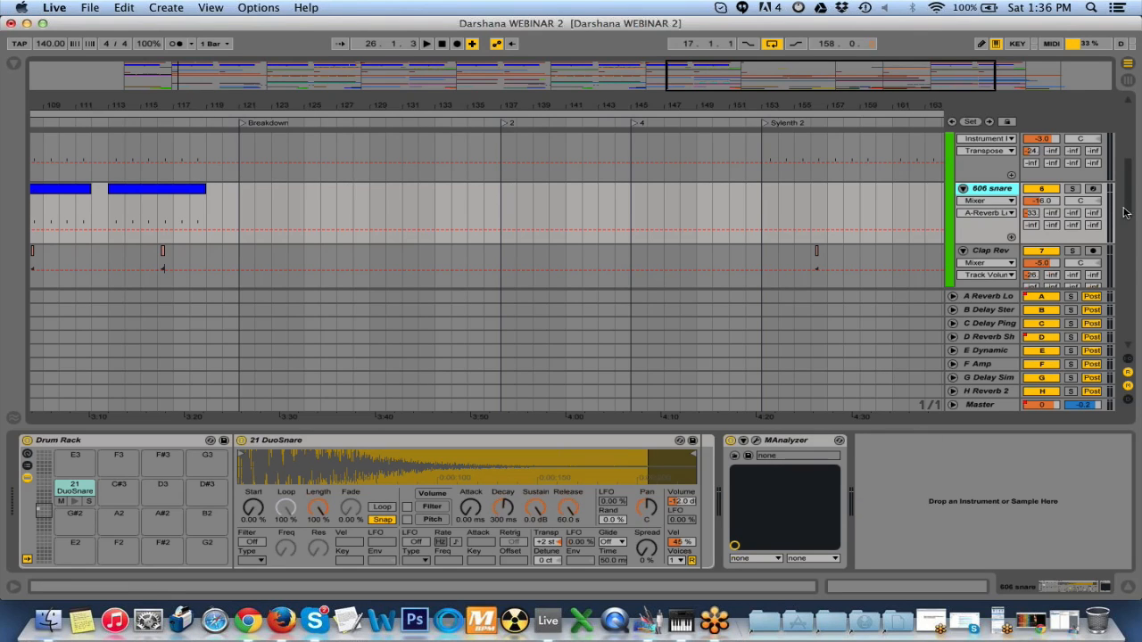
pyautogui.moveTo(1127, 213); pyautogui.dragTo(1126, 202)
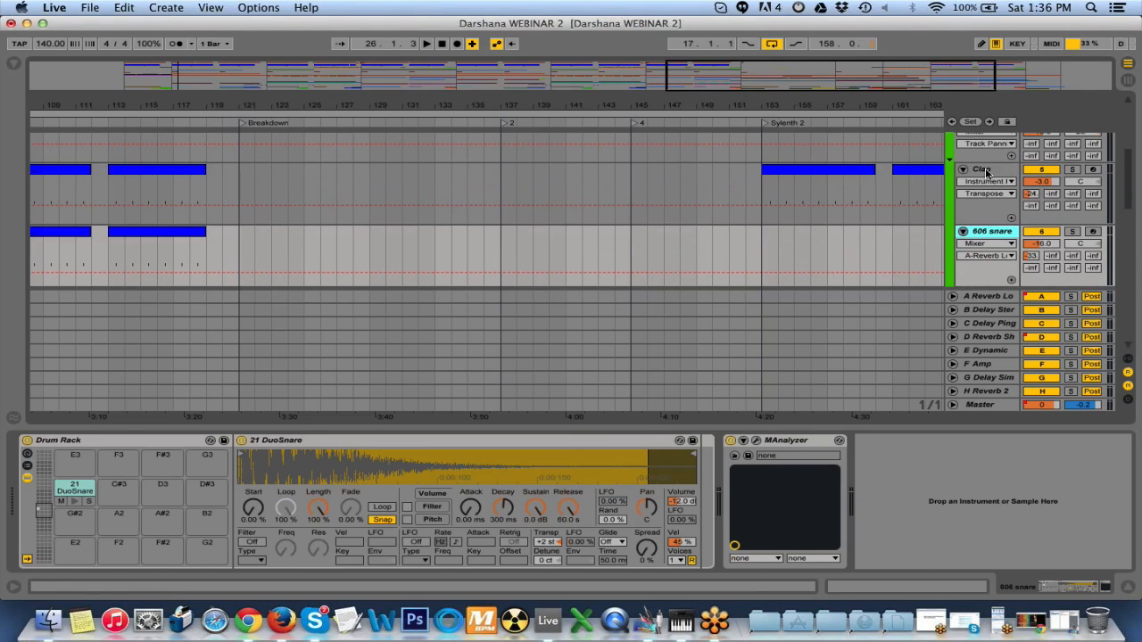
pyautogui.click(985, 169)
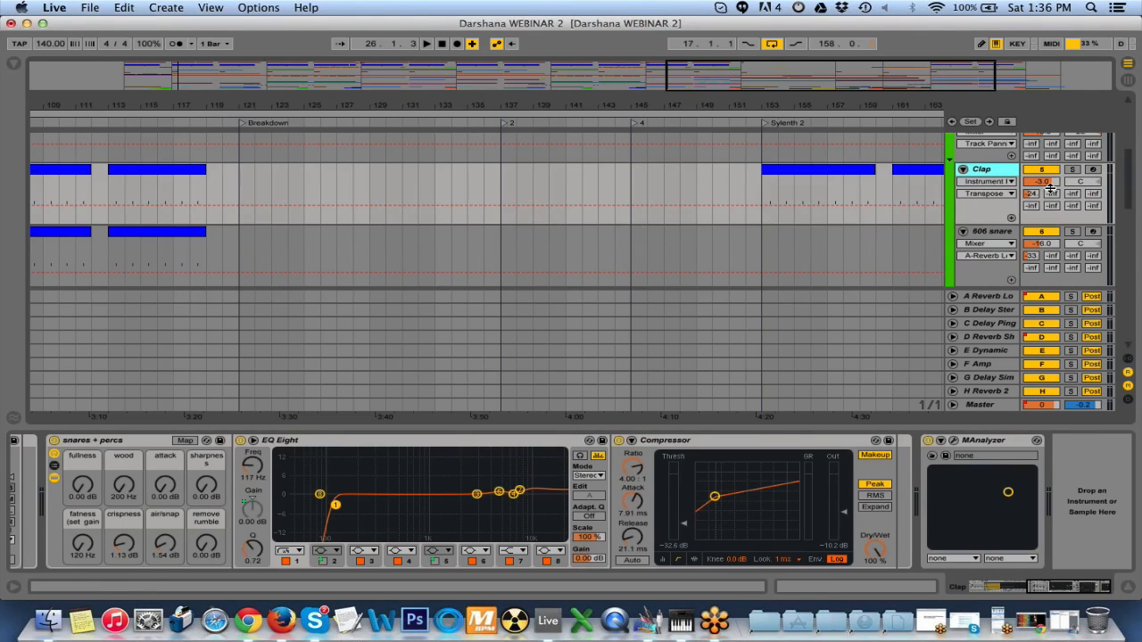
pyautogui.click(954, 442)
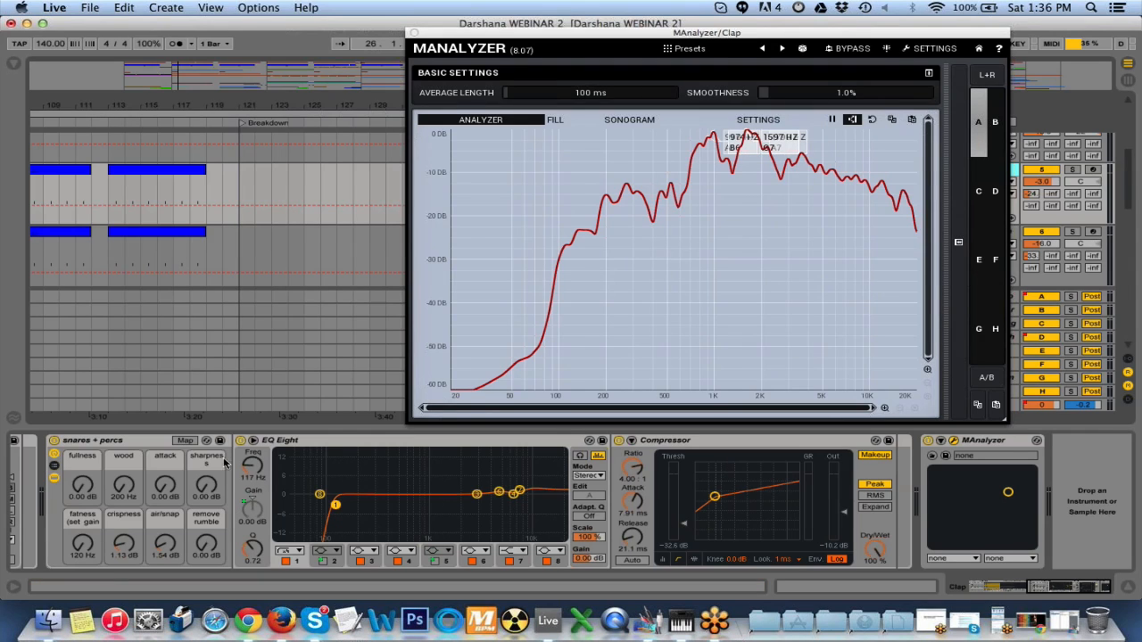
# - Set the Clap rack's Transpose macro to +2 st and solo the Clap track to check its spectrum
pyautogui.moveTo(1050, 587); pyautogui.dragTo(980, 588)
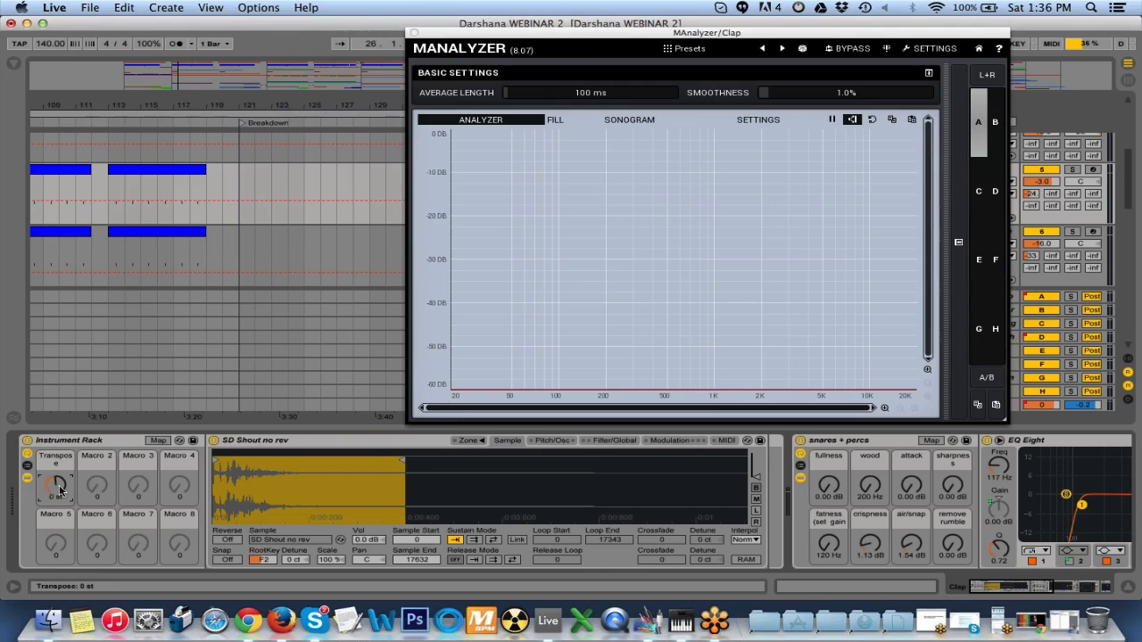
pyautogui.moveTo(58, 489); pyautogui.dragTo(59, 486)
pyautogui.click(780, 184)
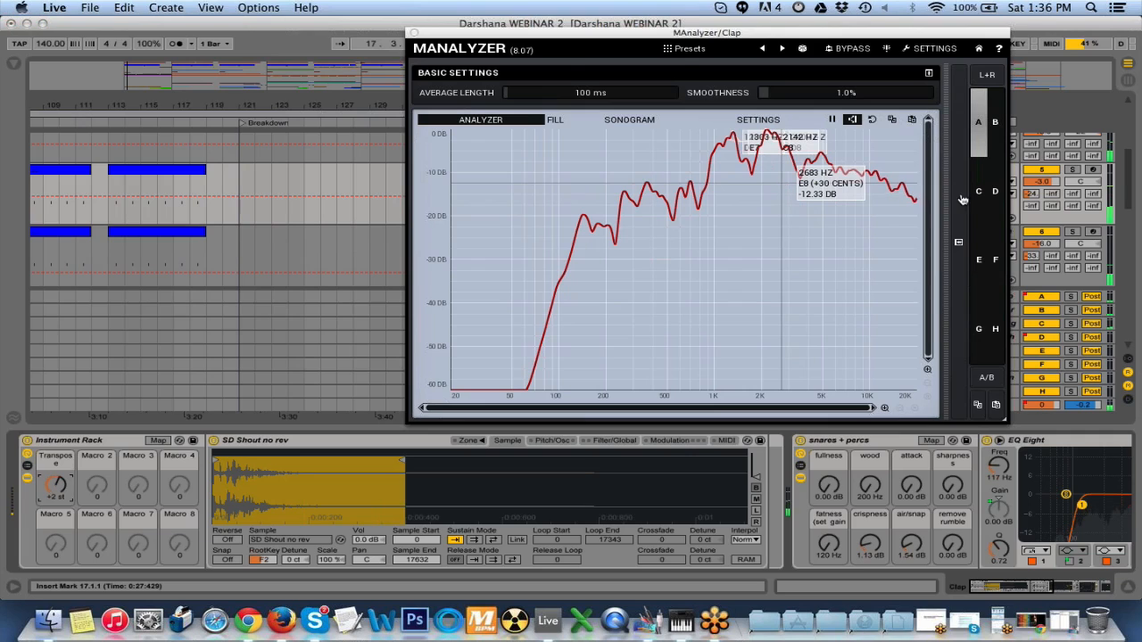
pyautogui.click(1073, 170)
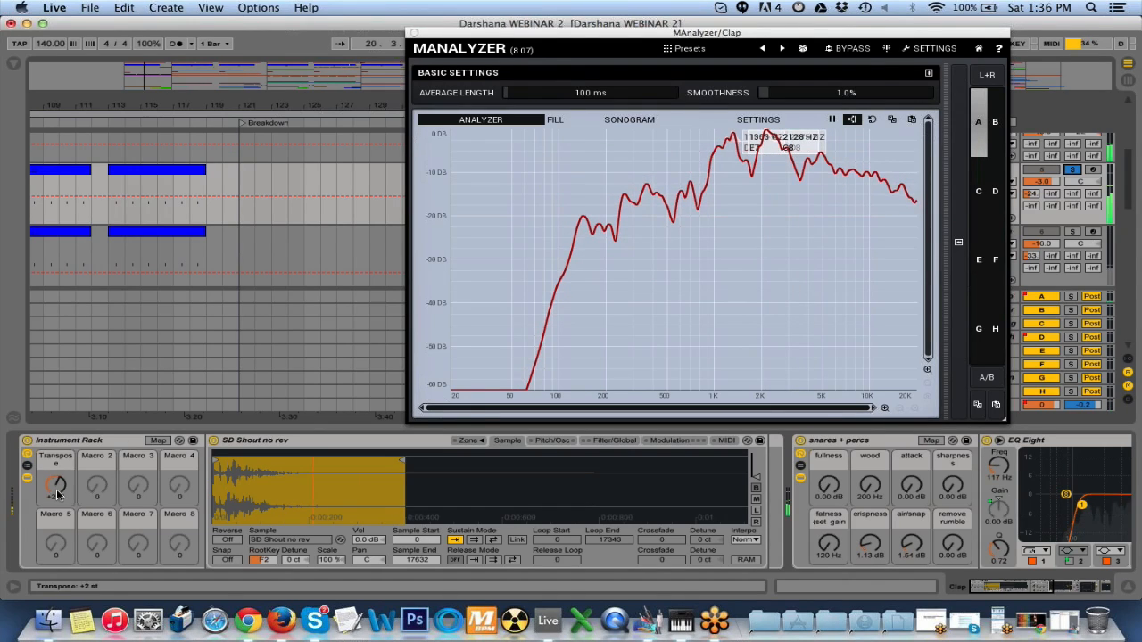
# - Try Clap transpositions between +1 and +5 st against the analyzer, set it to +4 st and close the analyzer window
pyautogui.moveTo(56, 493); pyautogui.dragTo(56, 500)
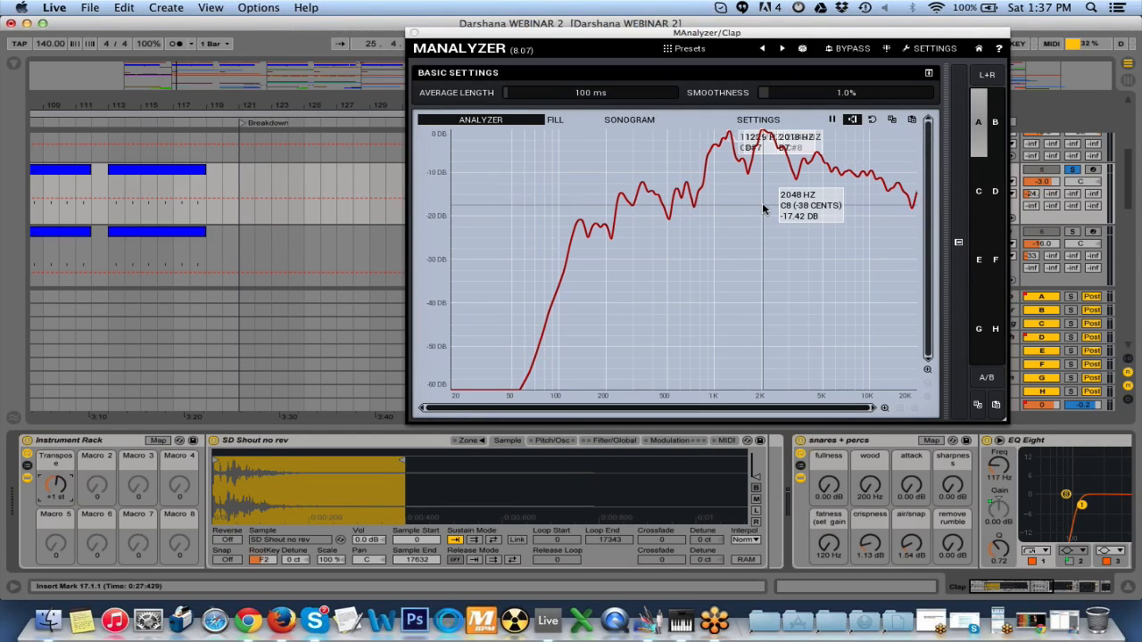
pyautogui.moveTo(56, 486); pyautogui.dragTo(56, 478)
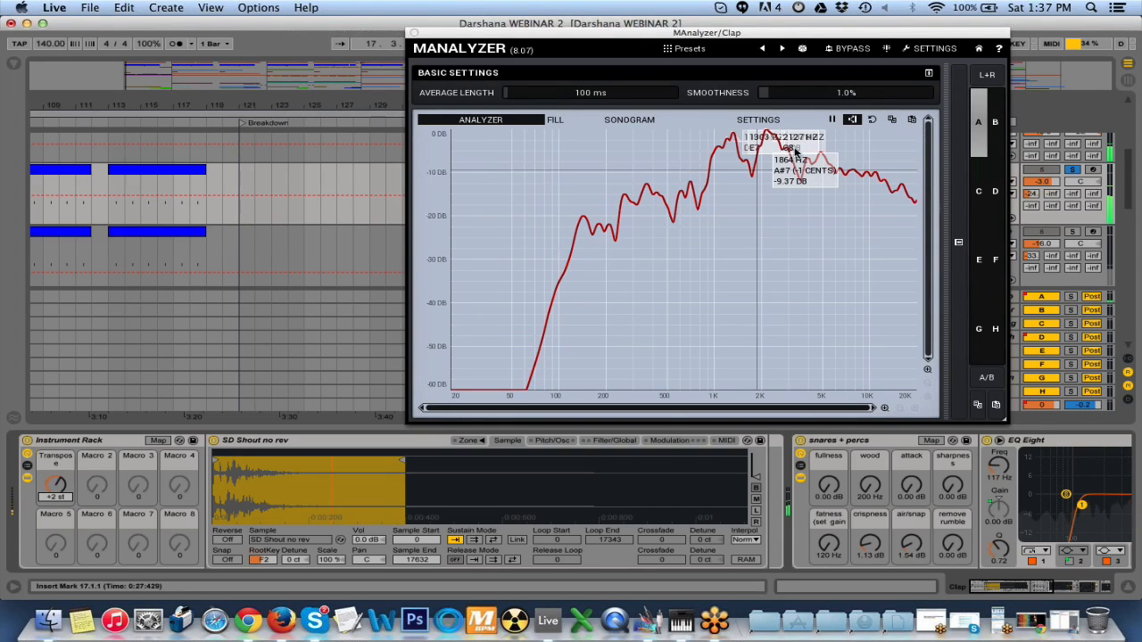
pyautogui.moveTo(62, 495); pyautogui.dragTo(61, 491)
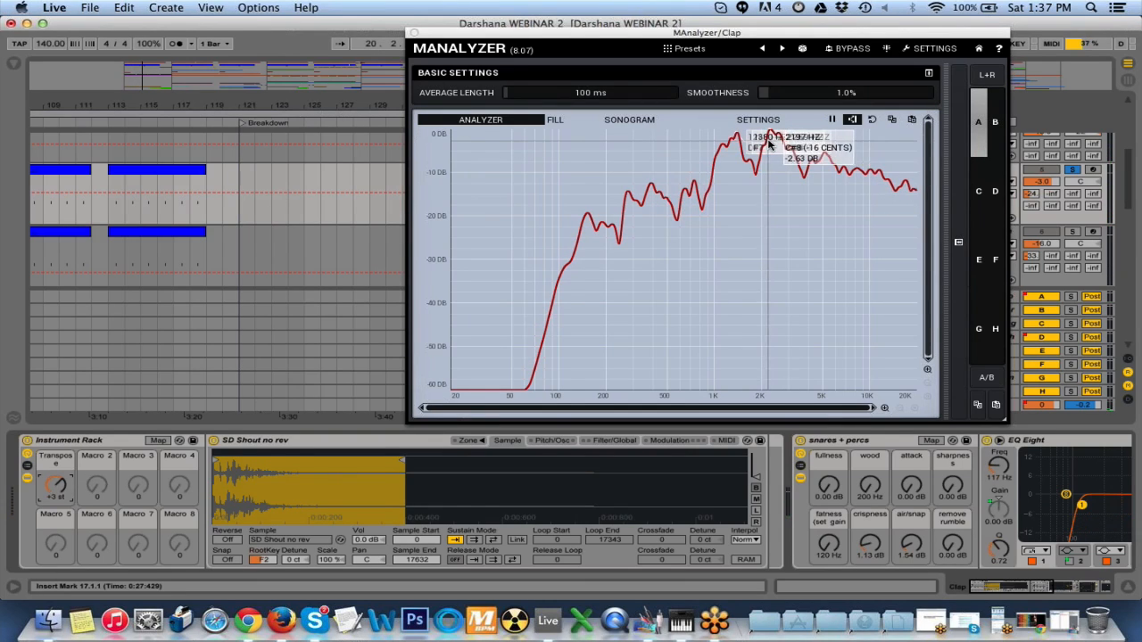
pyautogui.moveTo(60, 492); pyautogui.dragTo(60, 485)
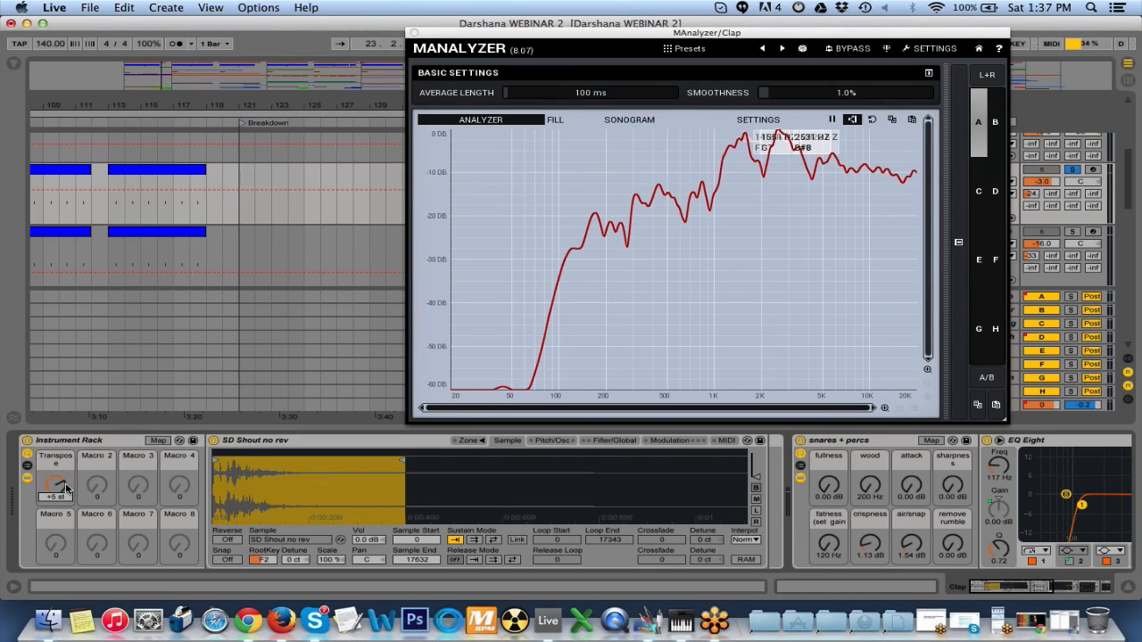
pyautogui.moveTo(64, 487); pyautogui.dragTo(64, 488)
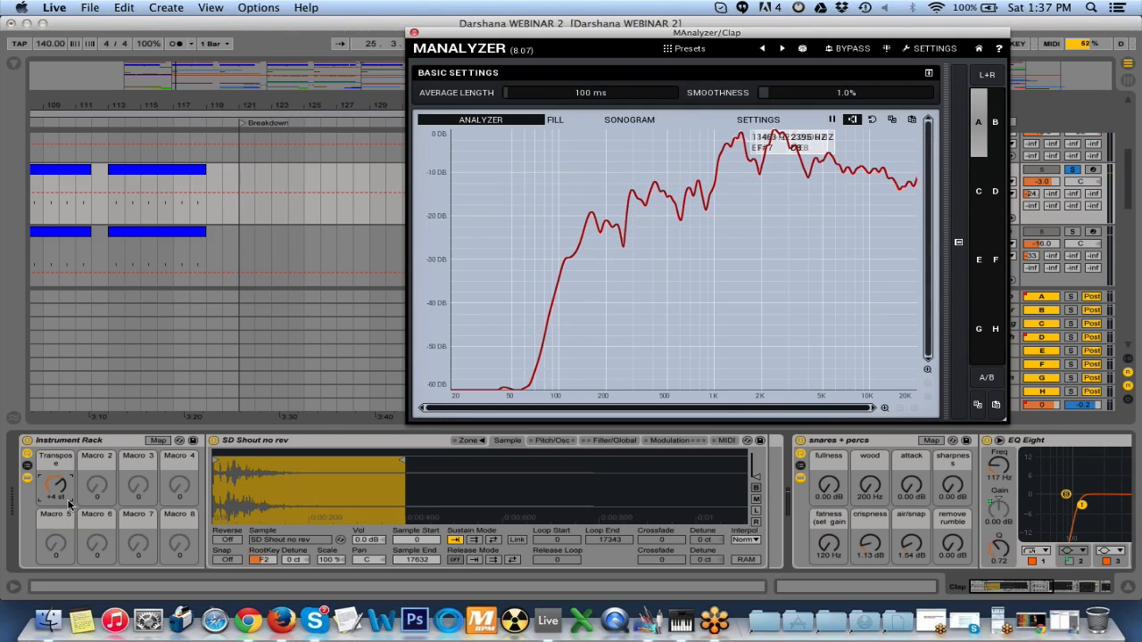
pyautogui.moveTo(58, 487); pyautogui.dragTo(58, 490)
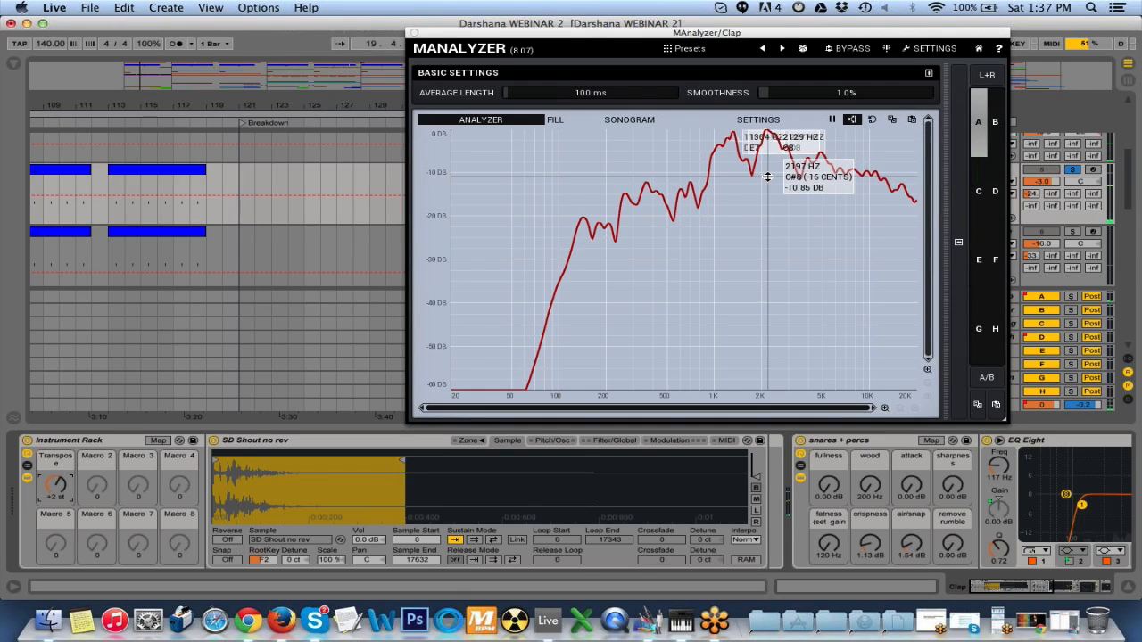
pyautogui.moveTo(67, 486); pyautogui.dragTo(58, 495)
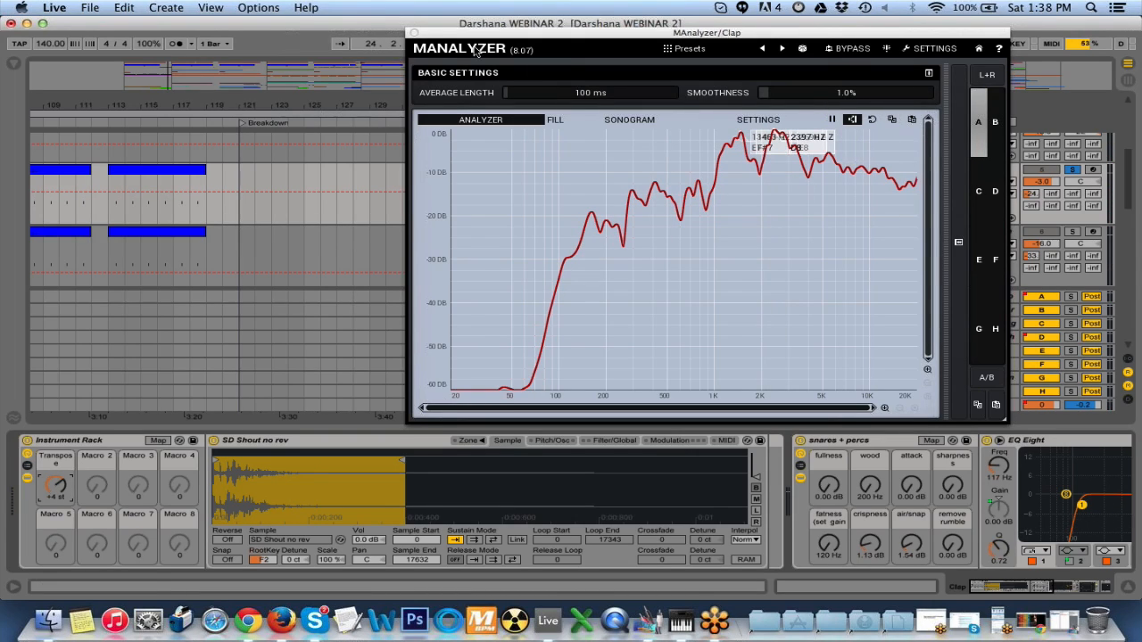
pyautogui.click(412, 33)
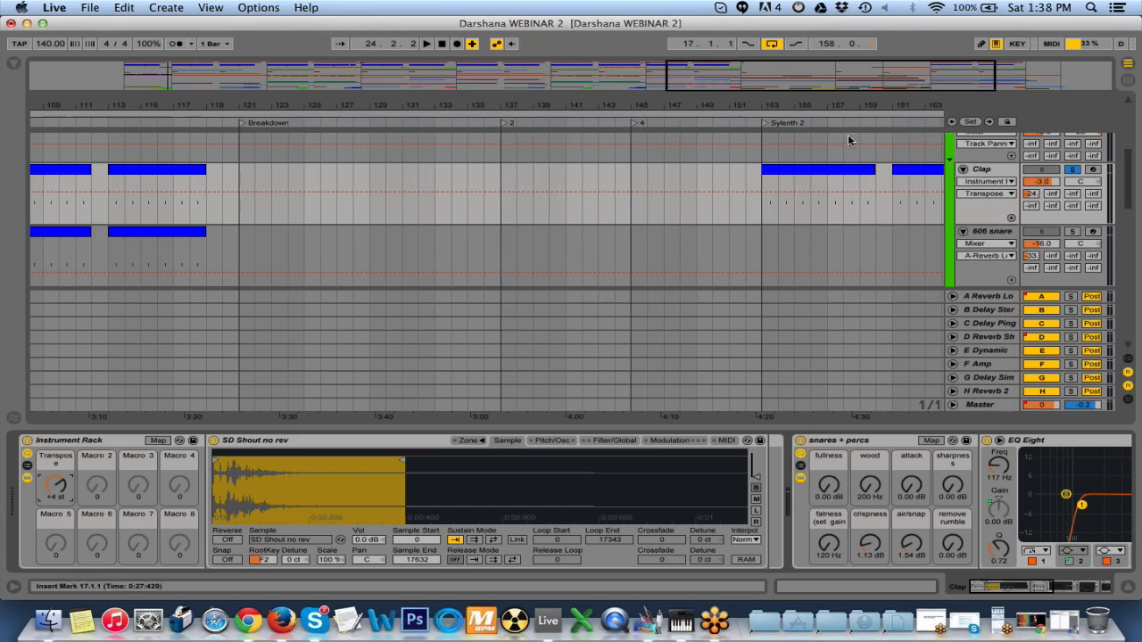
# - Play the 606 snare soloed, add the Clap to compare how they sound together, and release both solos
pyautogui.click(982, 173)
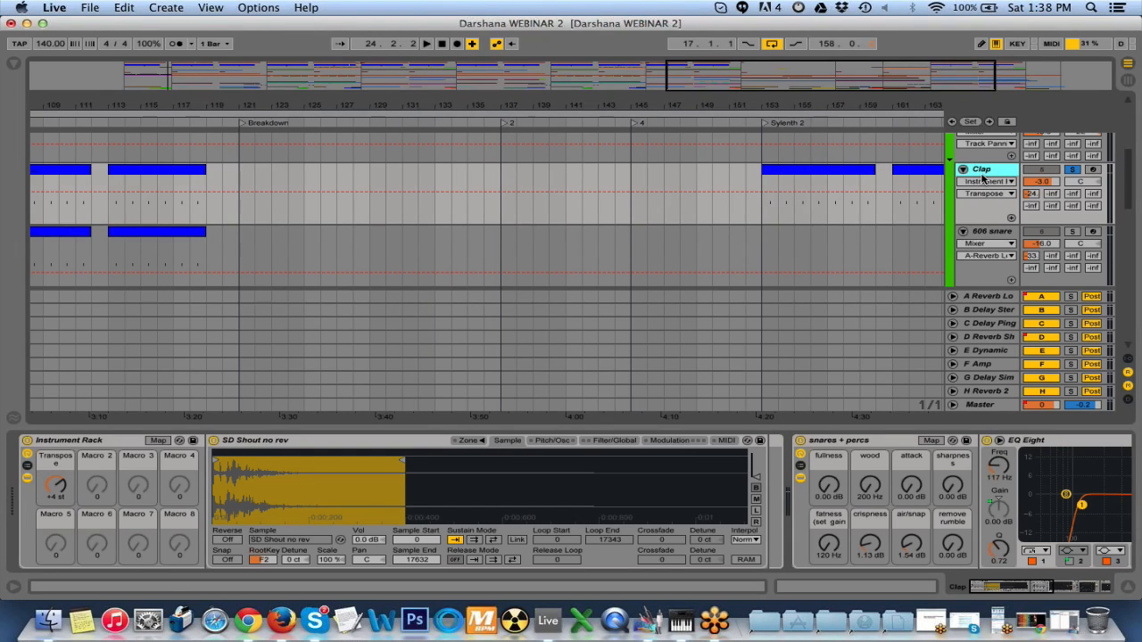
pyautogui.click(1074, 234)
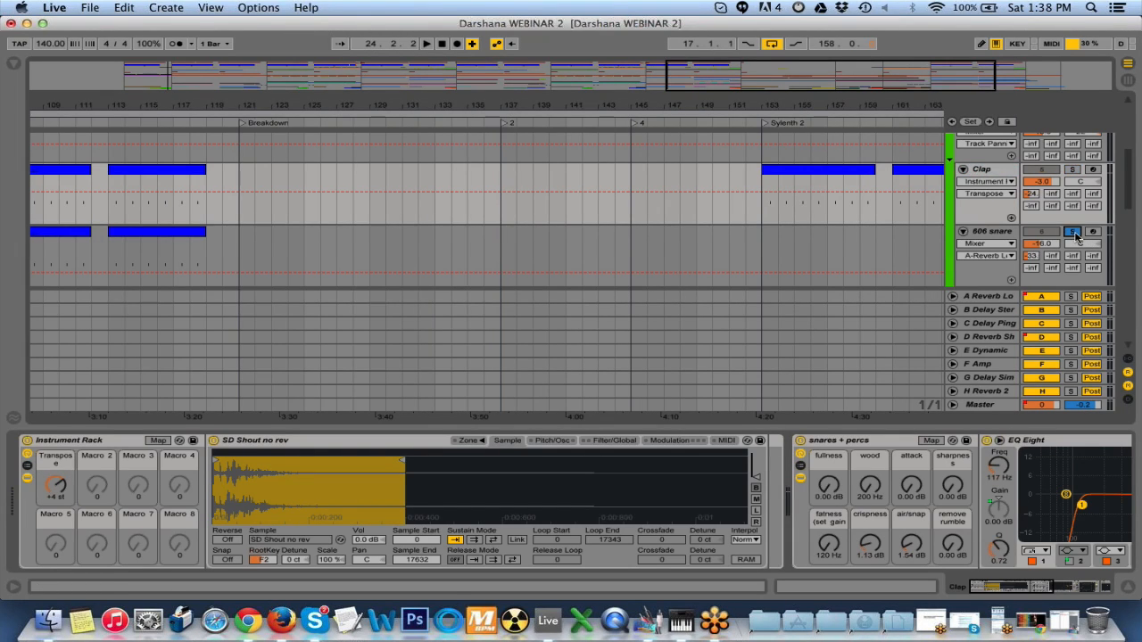
pyautogui.press('space')
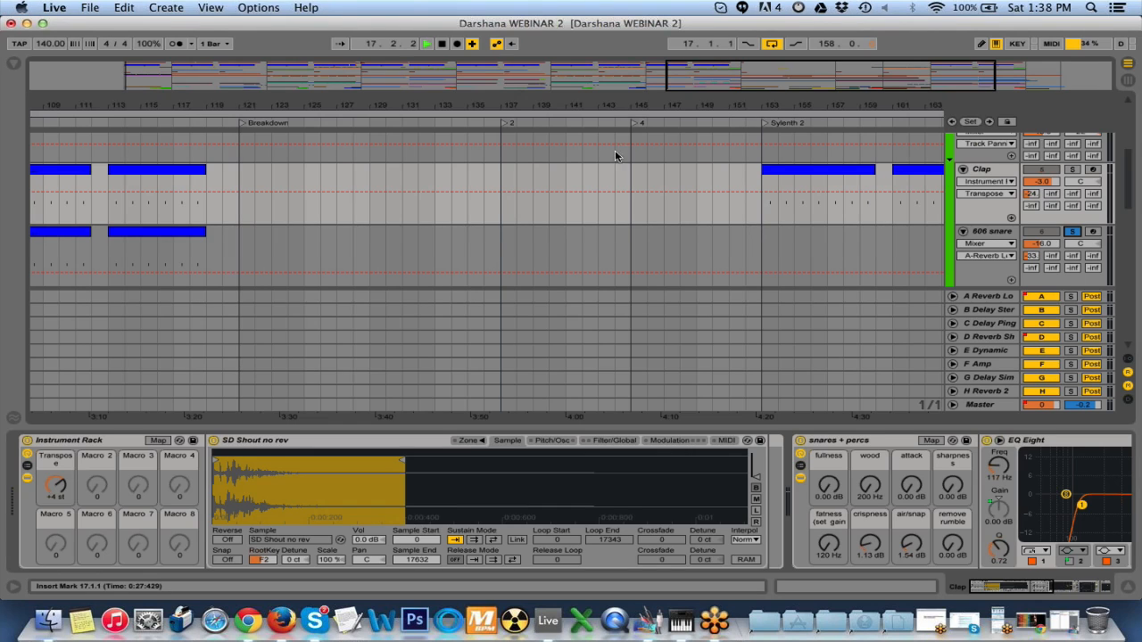
pyautogui.moveTo(224, 106); pyautogui.dragTo(398, 105)
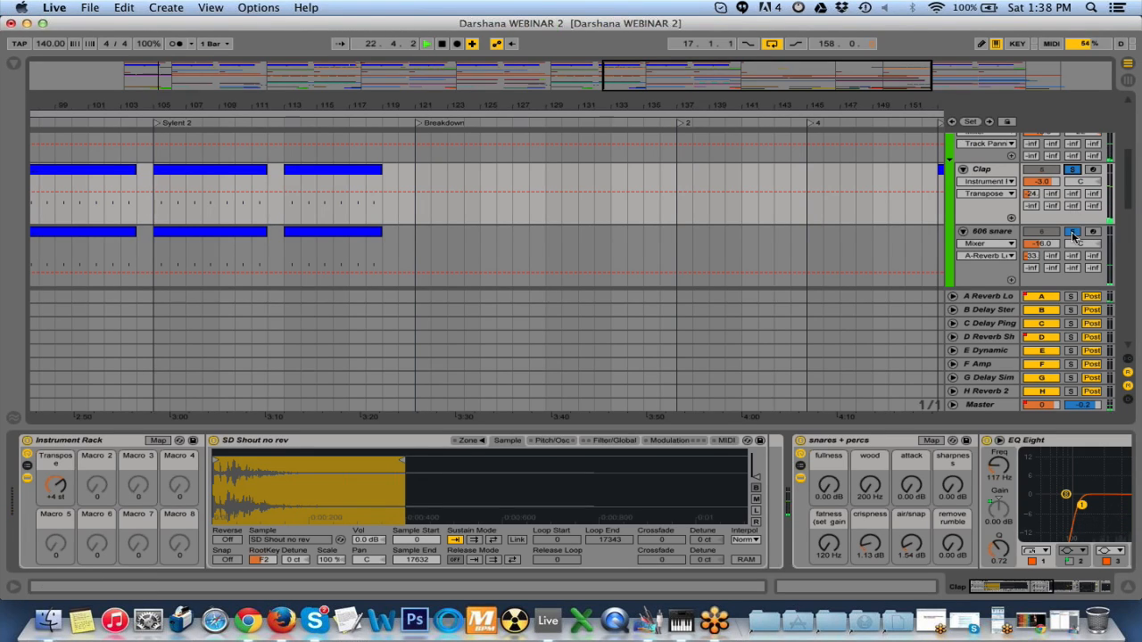
pyautogui.press('space')
pyautogui.click(1070, 234)
pyautogui.click(1071, 169)
# - Set the Clap rack's Transpose macro to -2 st
pyautogui.click(972, 171)
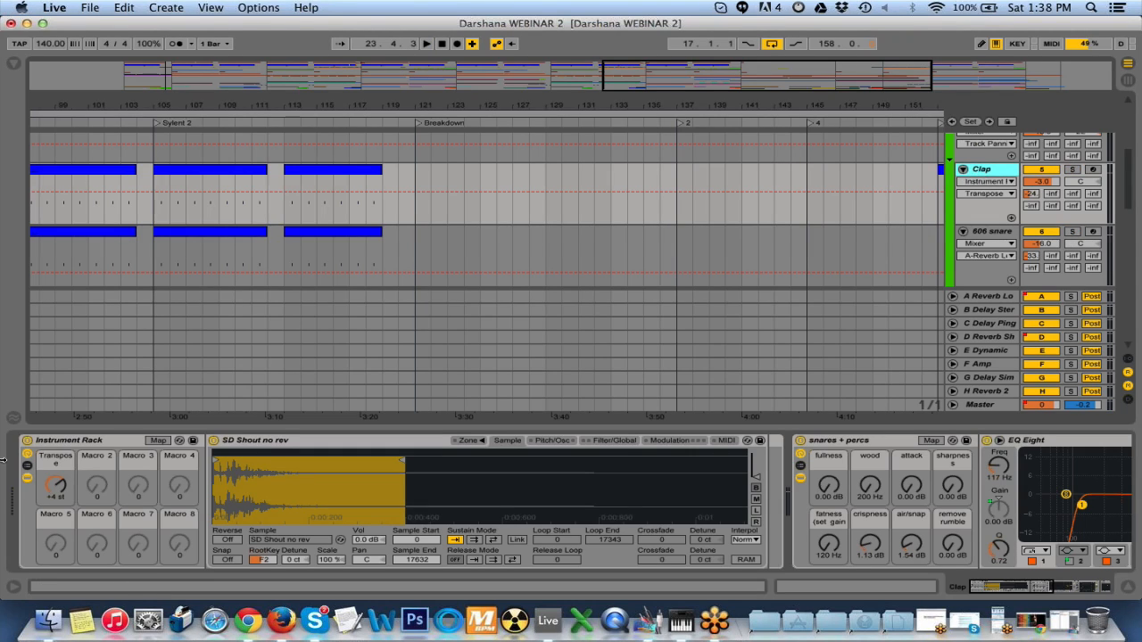
pyautogui.moveTo(59, 489); pyautogui.dragTo(61, 501)
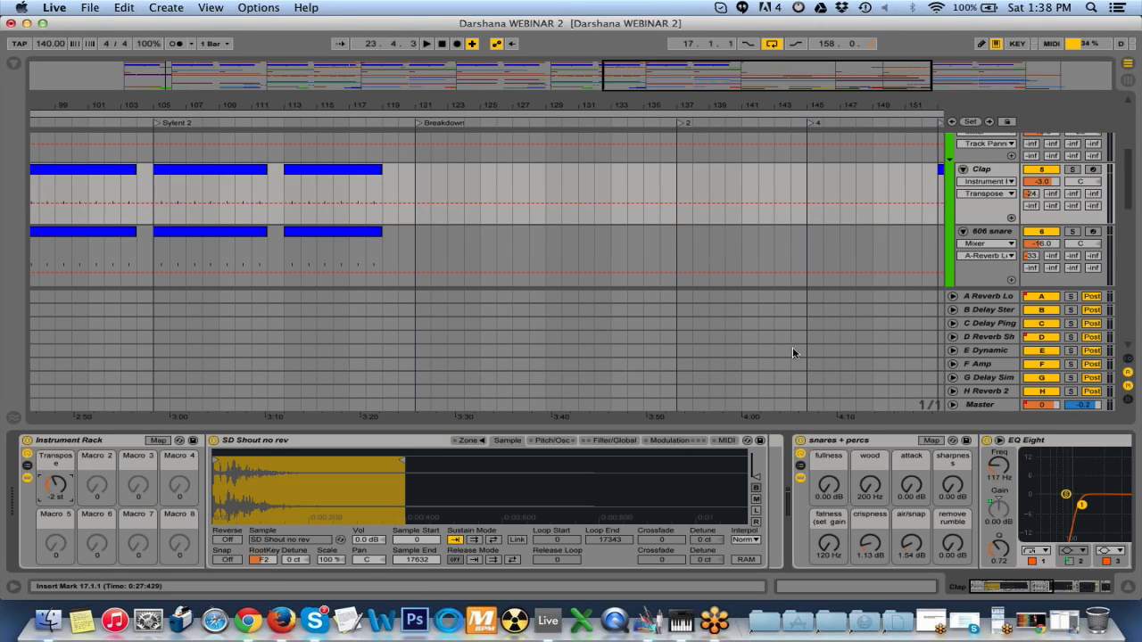
pyautogui.click(984, 173)
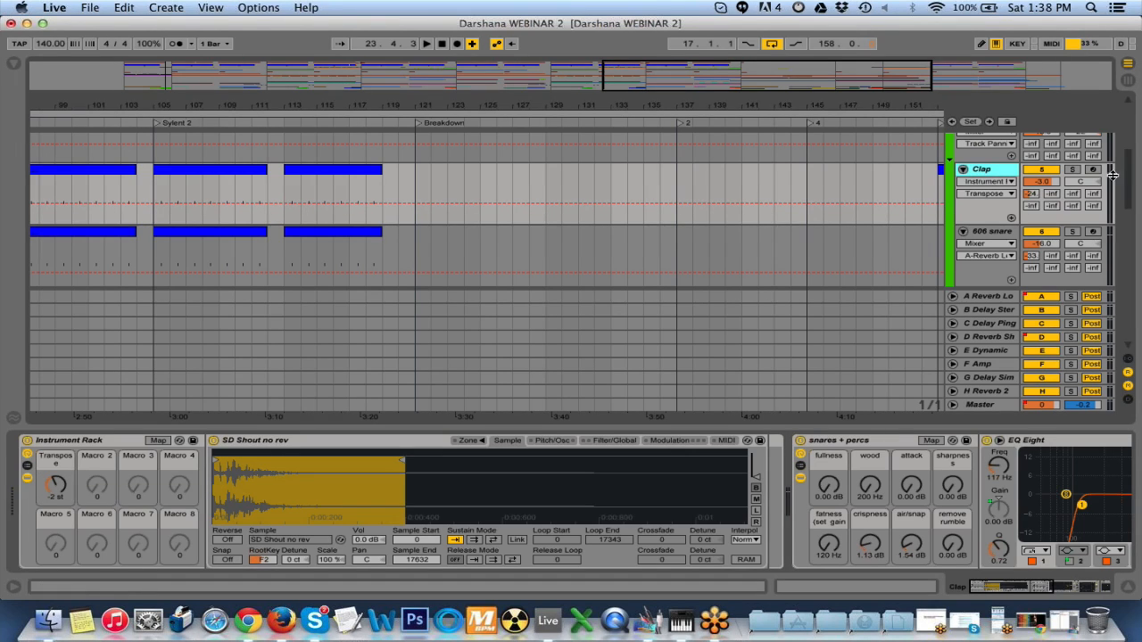
# - Check the SD rolls track's device chain and MAnalyzer window, close the analyzer and take the track off solo
pyautogui.moveTo(1128, 179); pyautogui.dragTo(1129, 189)
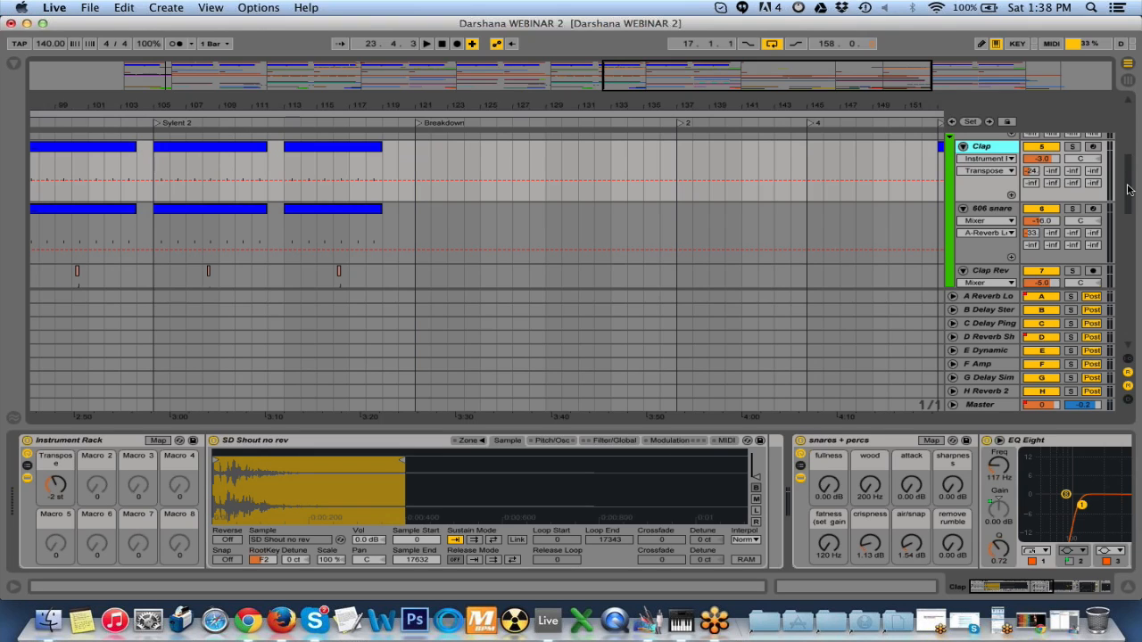
pyautogui.scroll(-2, 754, 216)
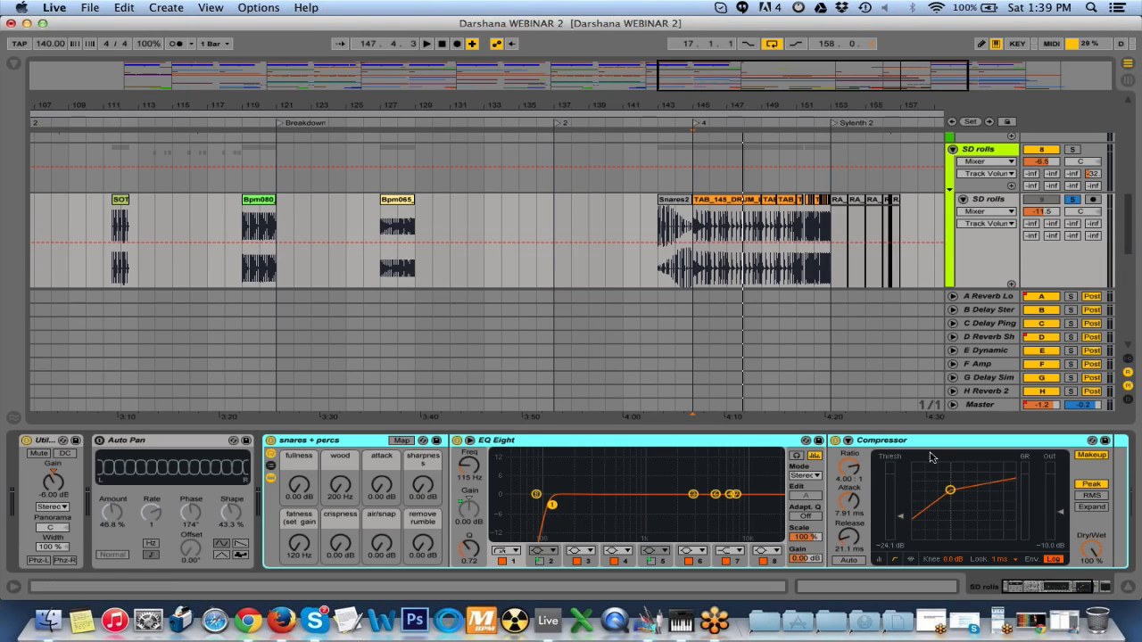
pyautogui.moveTo(1053, 593); pyautogui.dragTo(1084, 593)
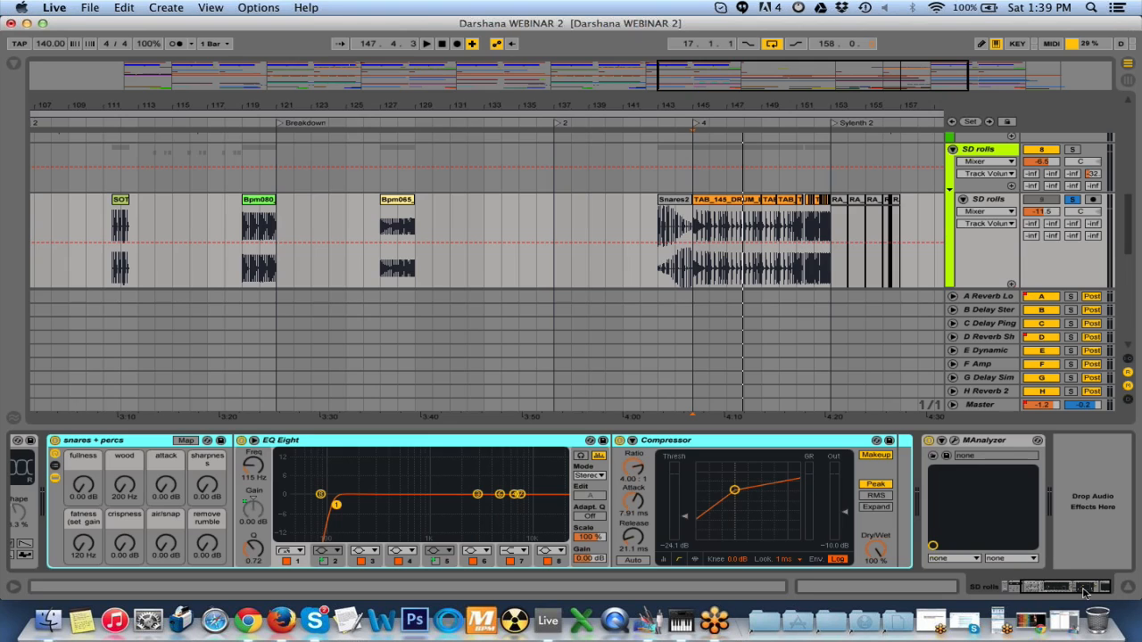
pyautogui.click(954, 441)
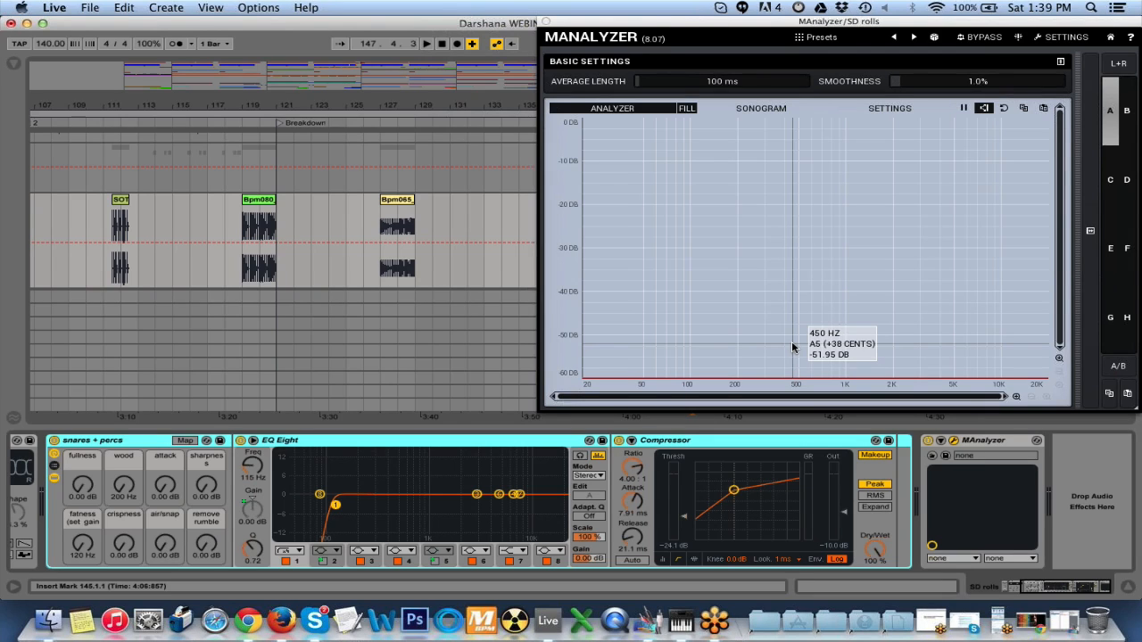
pyautogui.click(547, 21)
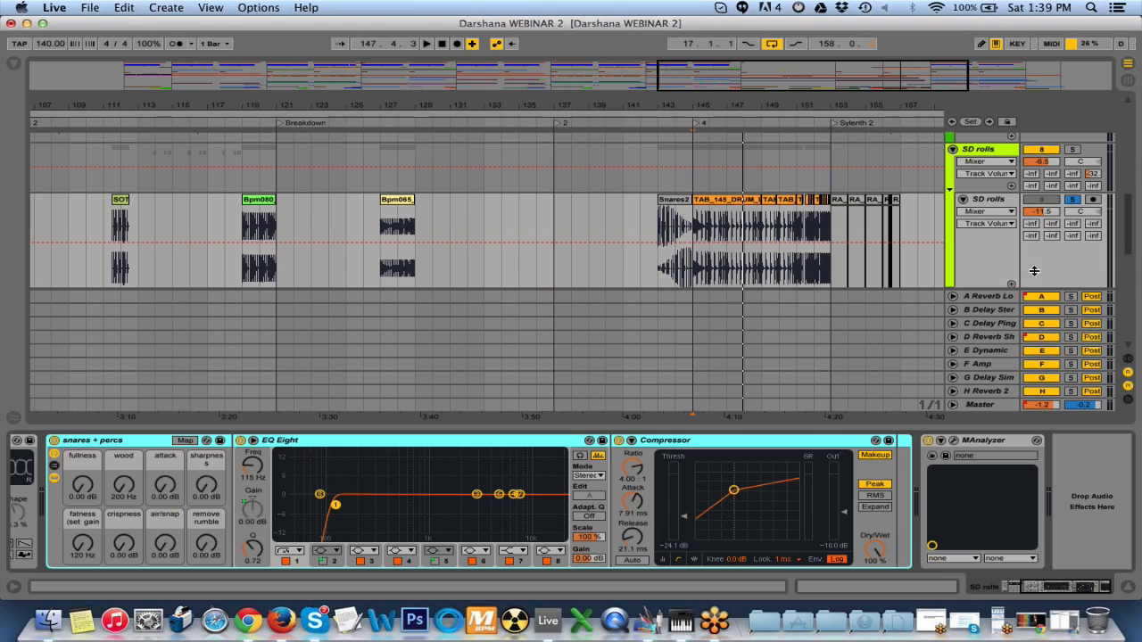
pyautogui.click(1073, 200)
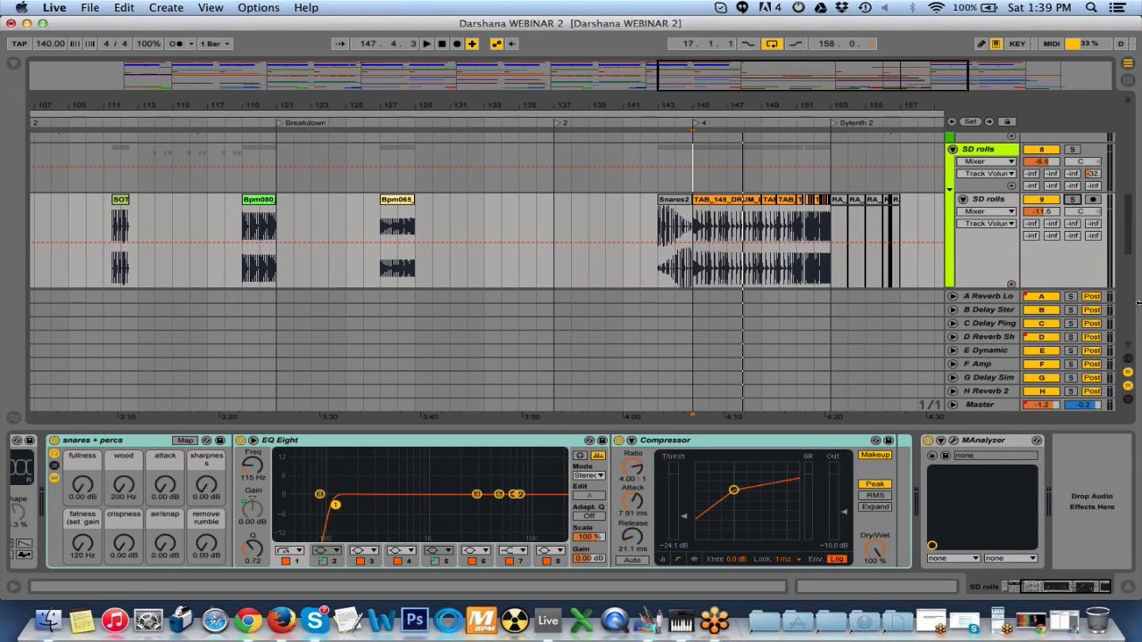
# - Hide the return tracks and the device view, and fit the whole arrangement in the timeline
pyautogui.click(1127, 371)
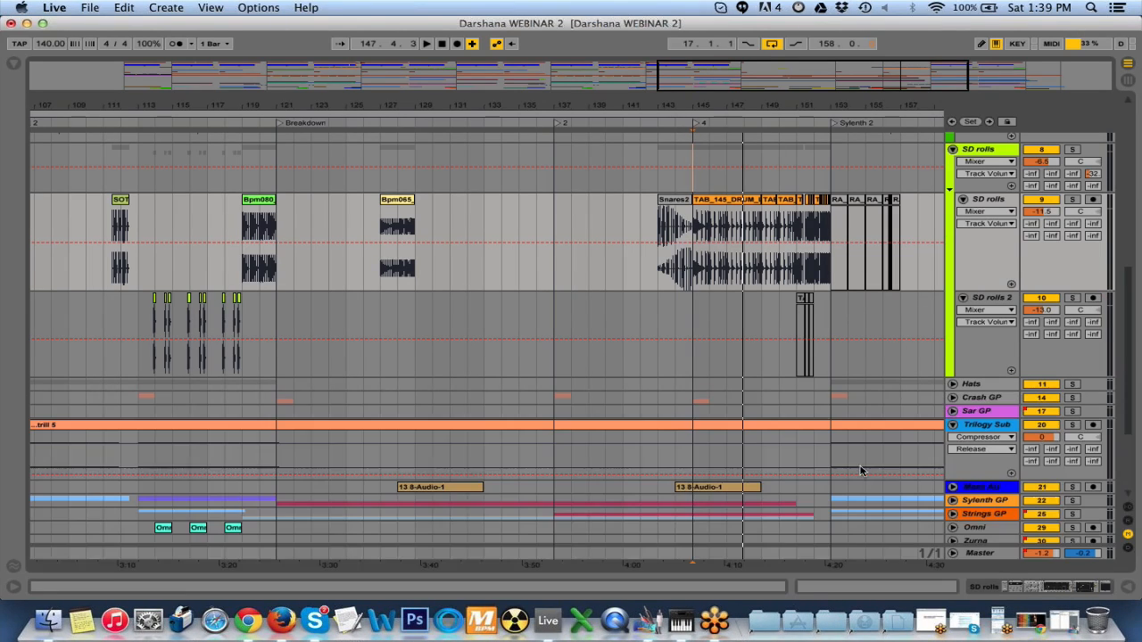
pyautogui.click(1127, 586)
pyautogui.moveTo(535, 105); pyautogui.dragTo(524, 82)
pyautogui.doubleClick(527, 82)
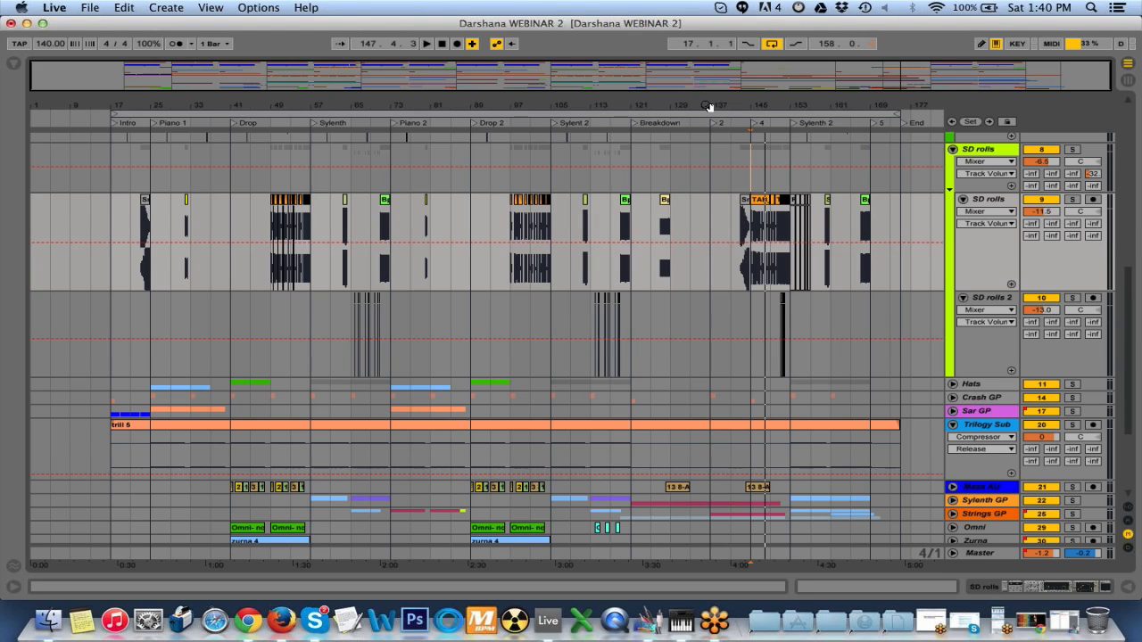
# - Check the SD rolls audio track from bar 145 in its MAnalyzer window and close the analyzer
pyautogui.moveTo(707, 105); pyautogui.dragTo(707, 110)
pyautogui.click(999, 206)
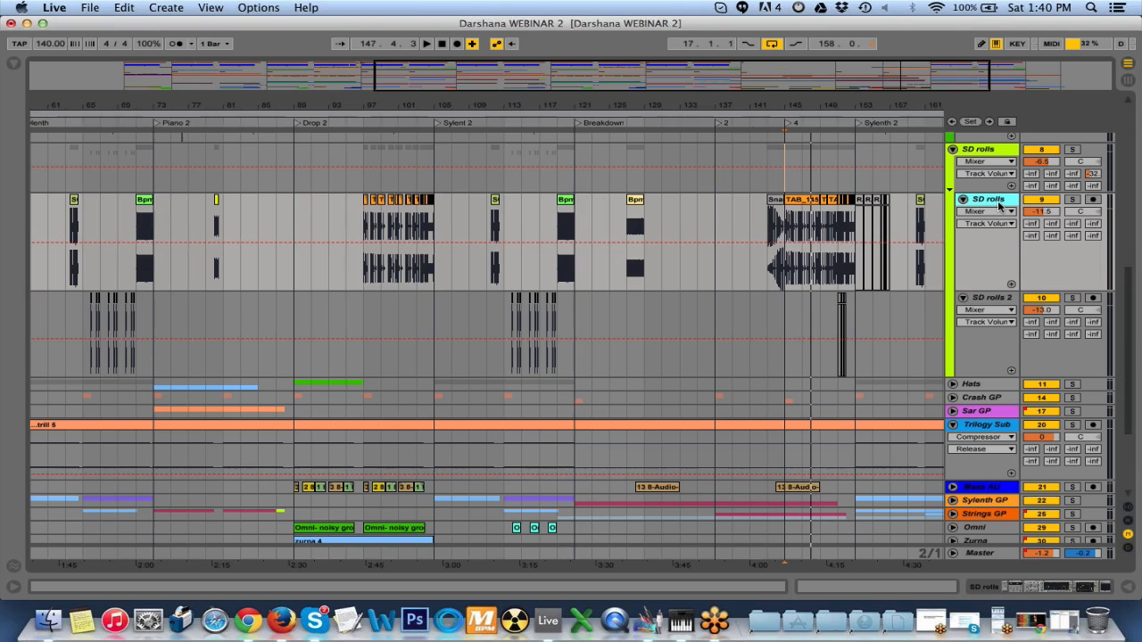
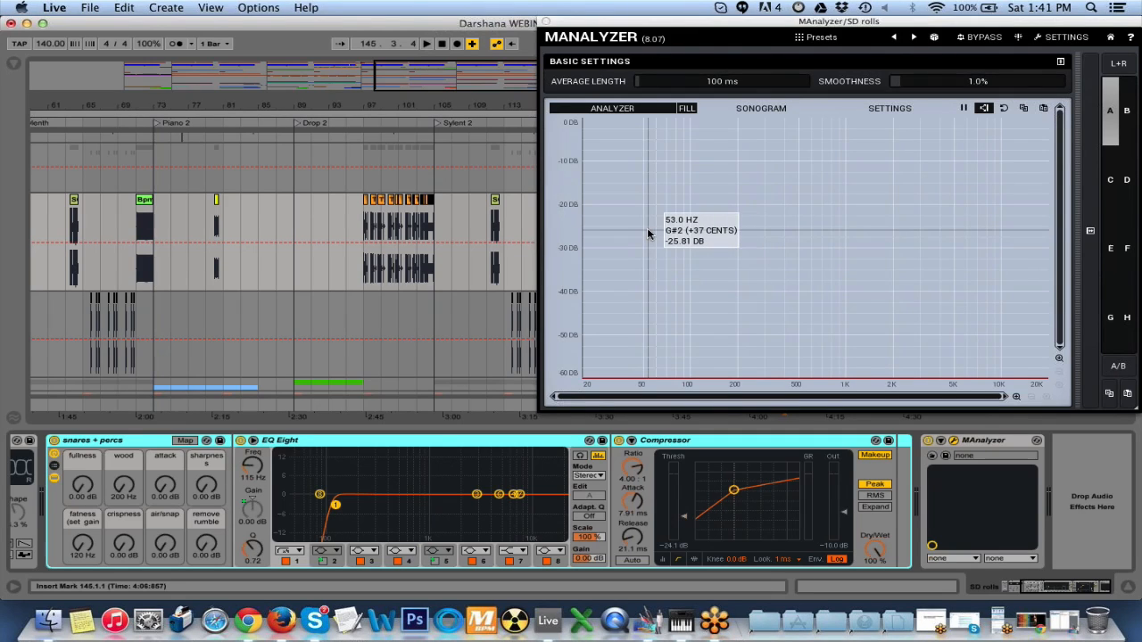
pyautogui.click(546, 22)
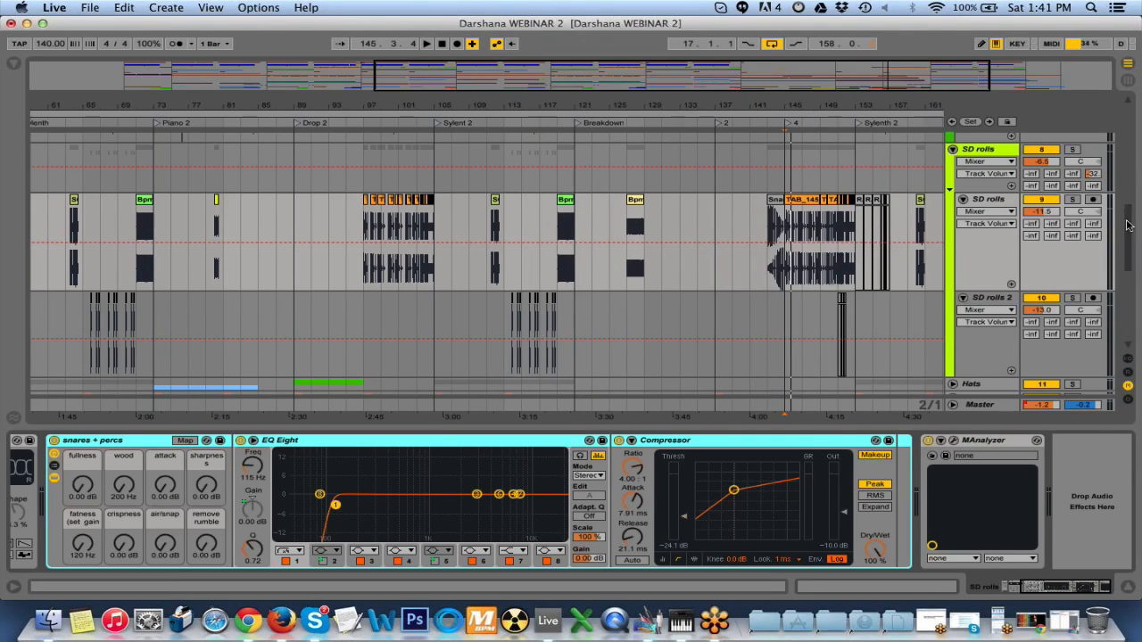
# - Check the soloed Hat Open 1 track in MAnalyzer, close the analyzer and stop playback
pyautogui.moveTo(1128, 222); pyautogui.dragTo(1128, 244)
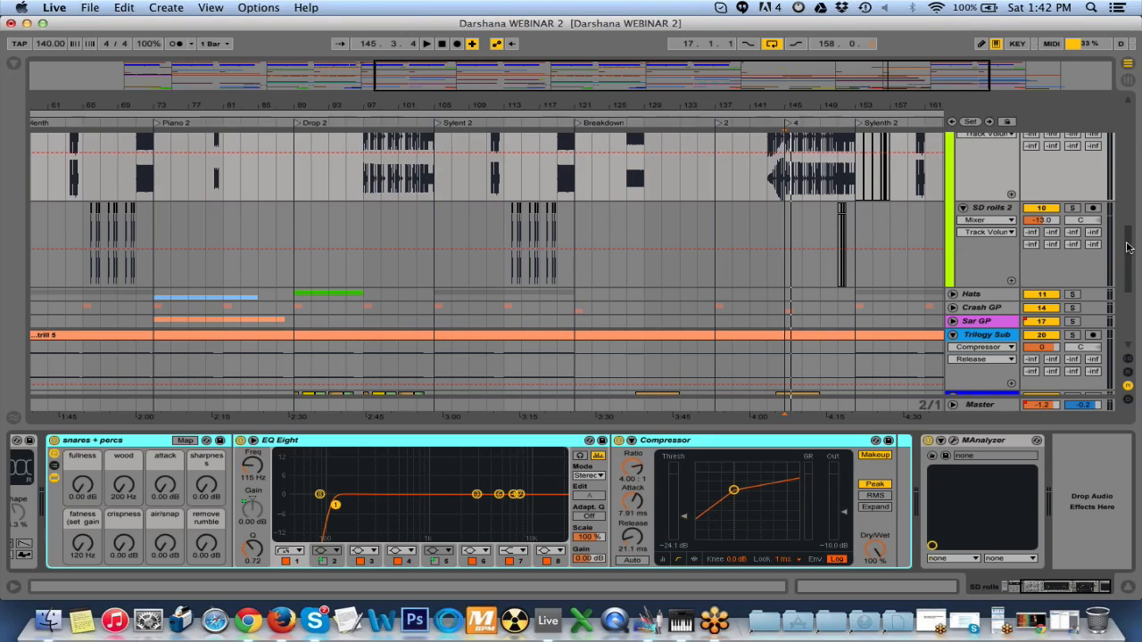
pyautogui.scroll(-1, 1129, 268)
pyautogui.scroll(-3, 1128, 267)
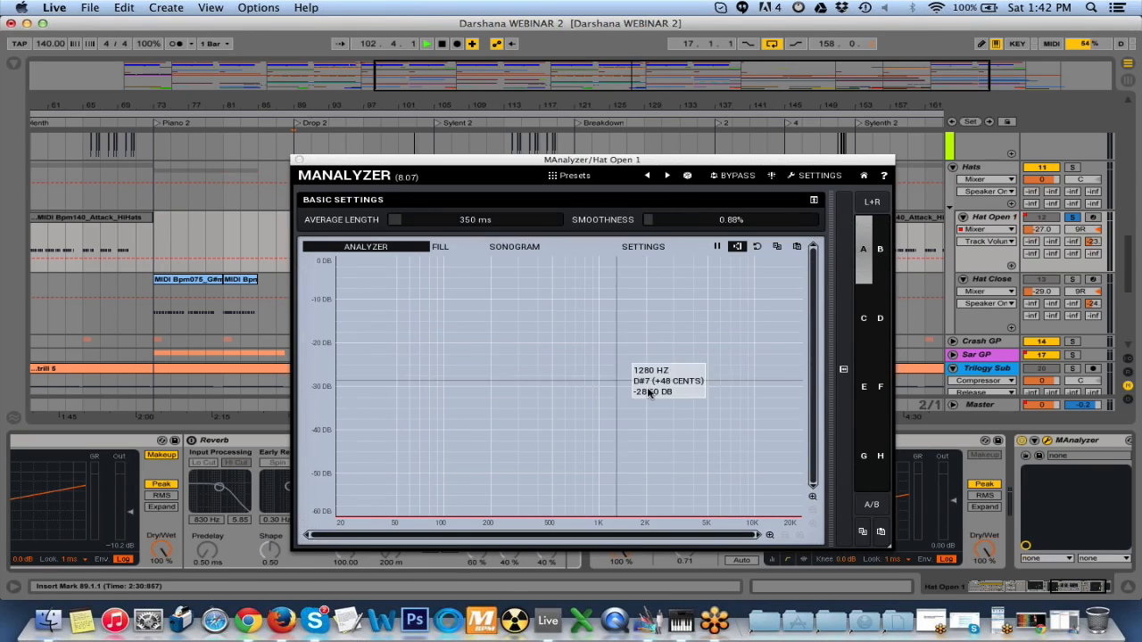
pyautogui.click(301, 159)
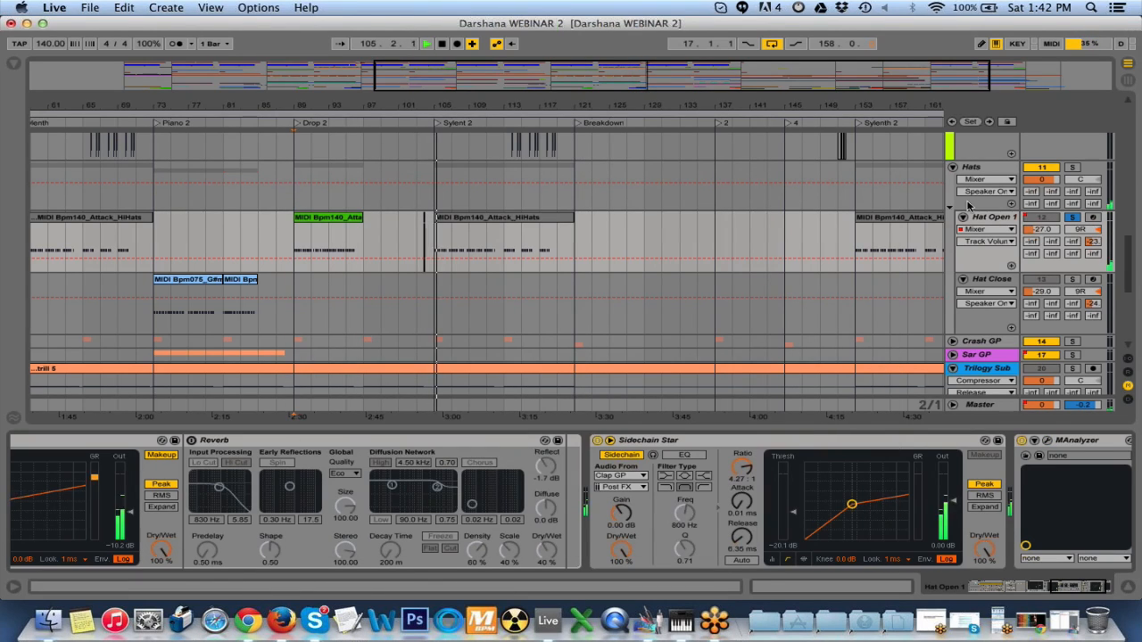
pyautogui.press('space')
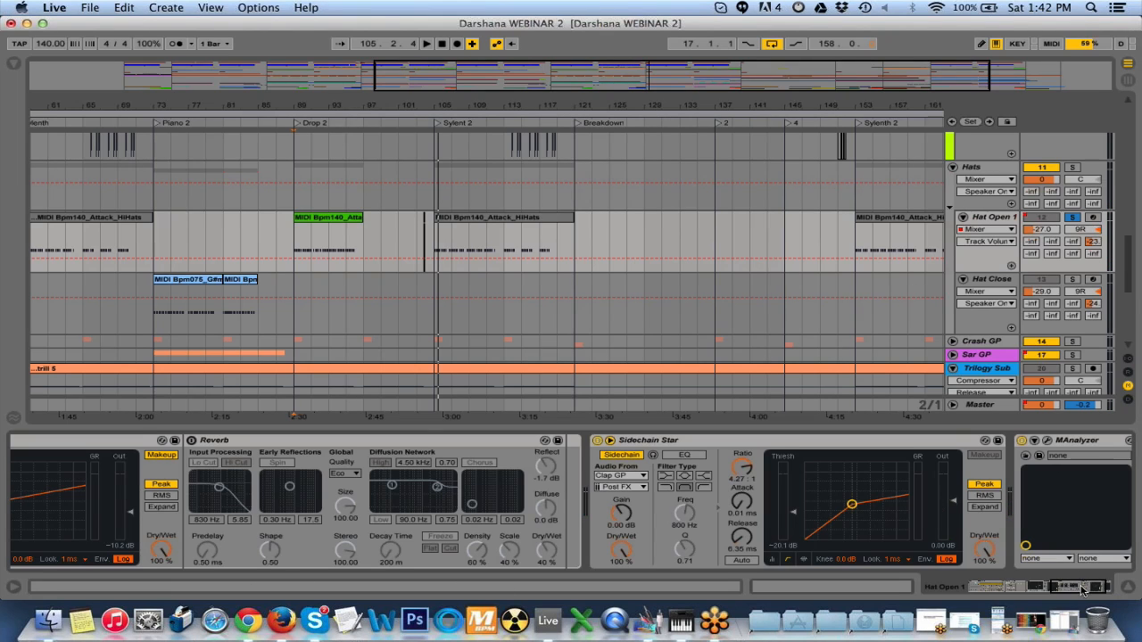
# - Raise the low-cut frequency of Hat Open 1's EQ Eight to 2.12 kHz while listening to the hats
pyautogui.moveTo(1082, 589); pyautogui.dragTo(999, 589)
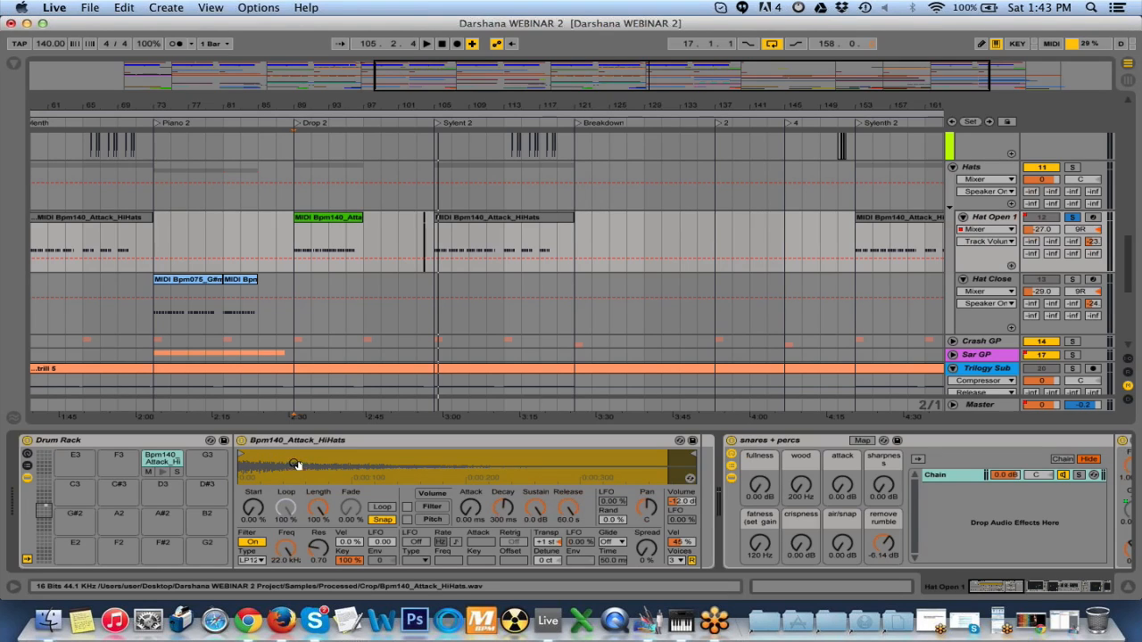
pyautogui.moveTo(1003, 589); pyautogui.dragTo(1054, 590)
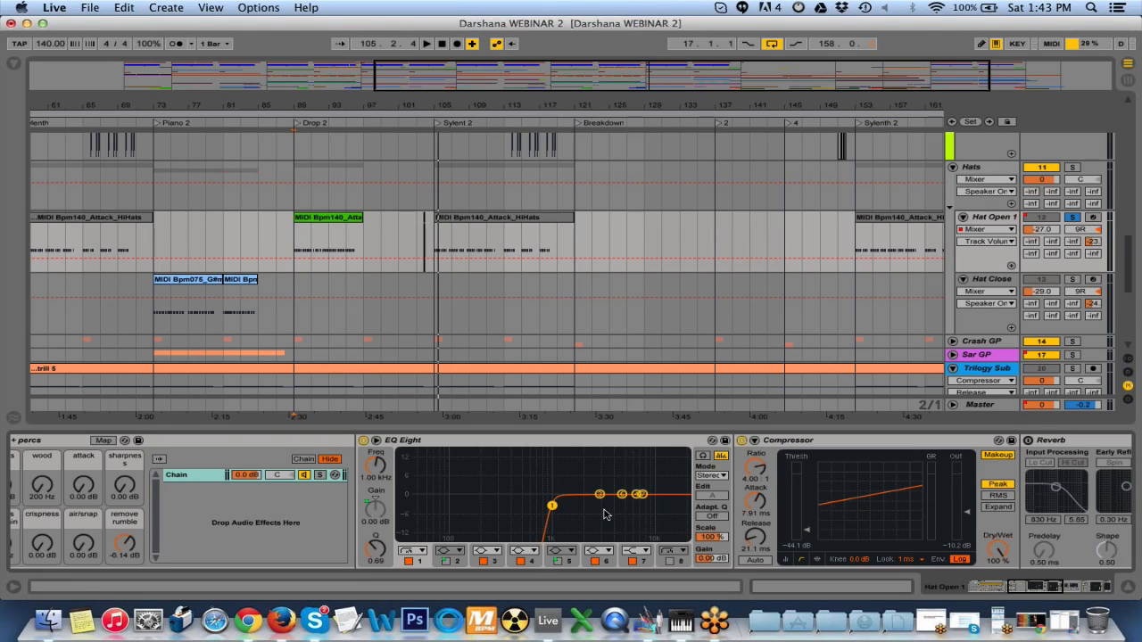
pyautogui.press('space')
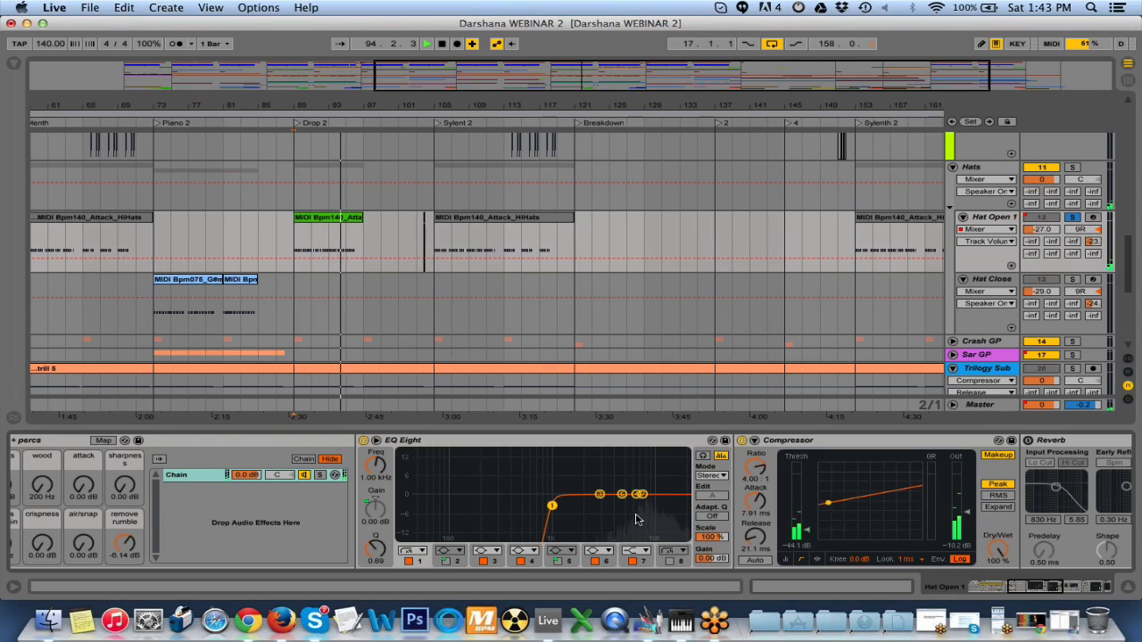
pyautogui.moveTo(552, 506); pyautogui.dragTo(588, 510)
pyautogui.press('space')
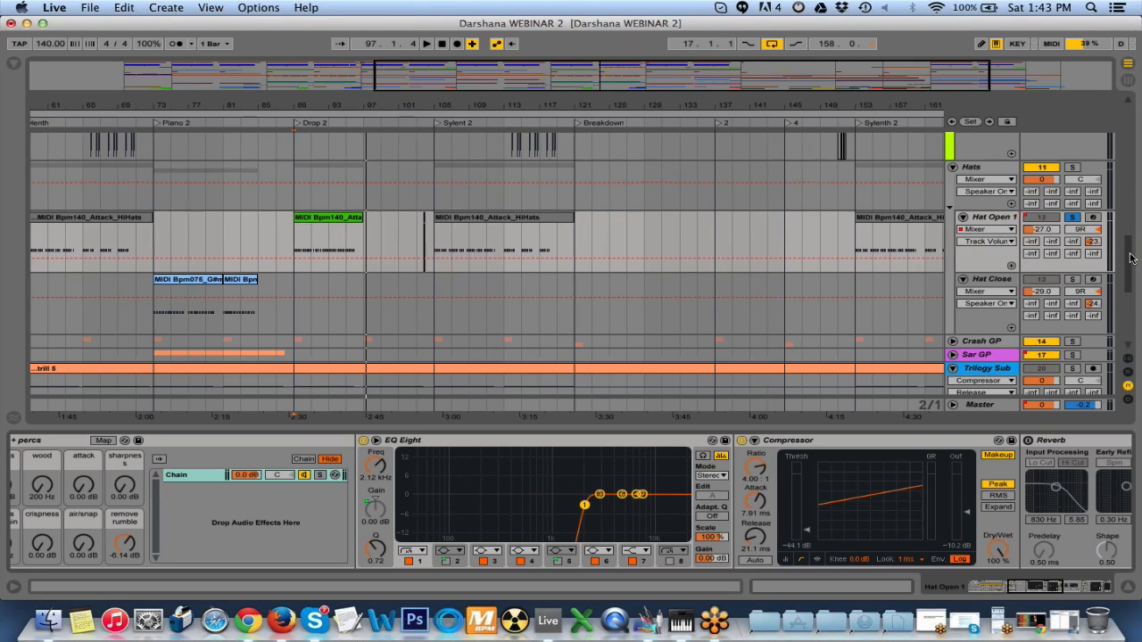
# - Open the 2-Lex Kick track's FabFilter Pro-Q and play the kick soloed to examine its spectrum against the filter curve
pyautogui.moveTo(1130, 258); pyautogui.dragTo(1130, 139)
pyautogui.click(984, 189)
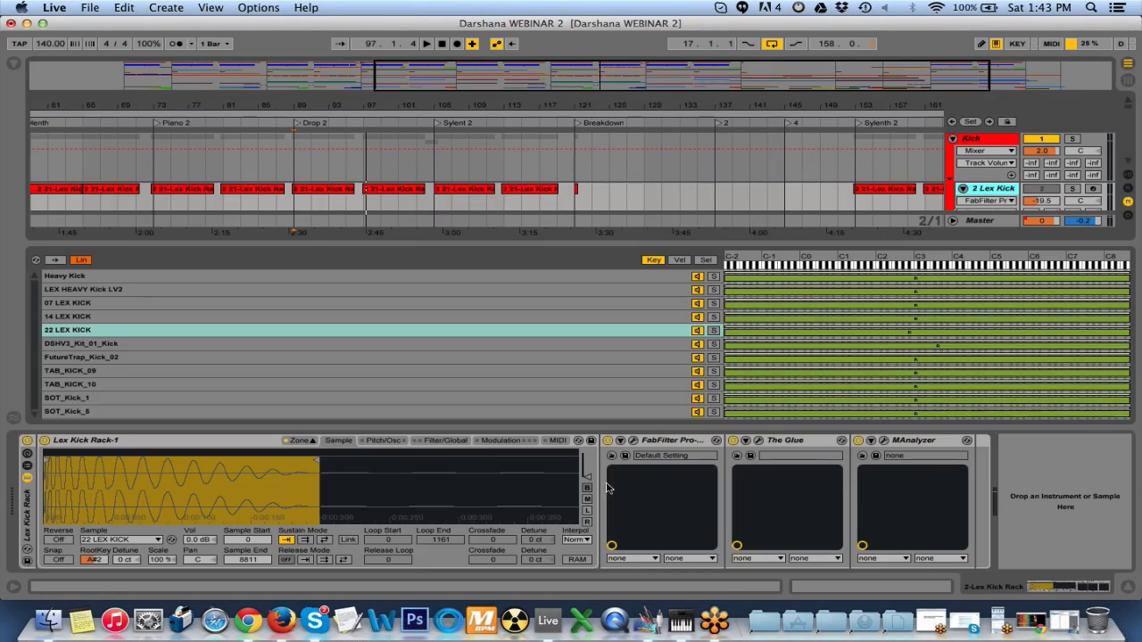
pyautogui.click(634, 446)
pyautogui.press('space')
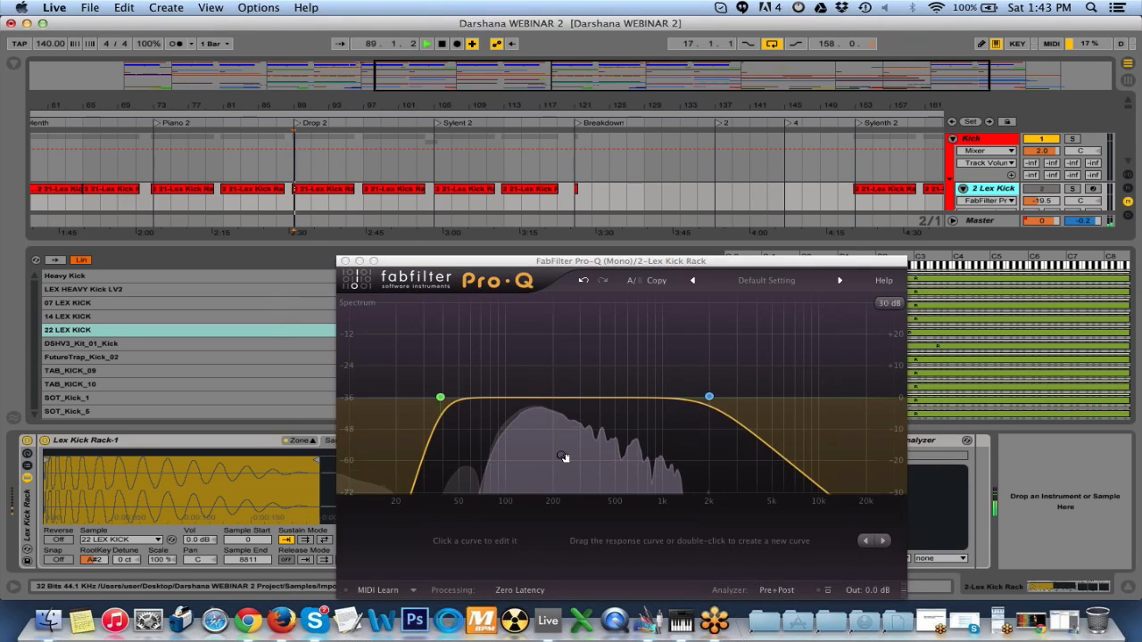
pyautogui.press('space')
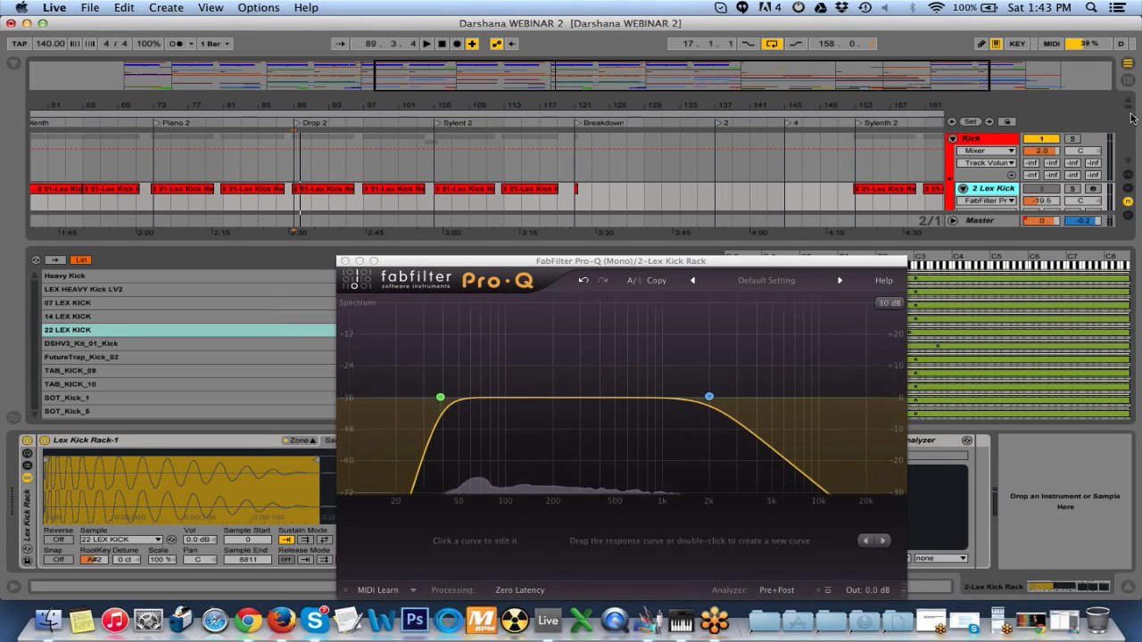
pyautogui.click(1075, 190)
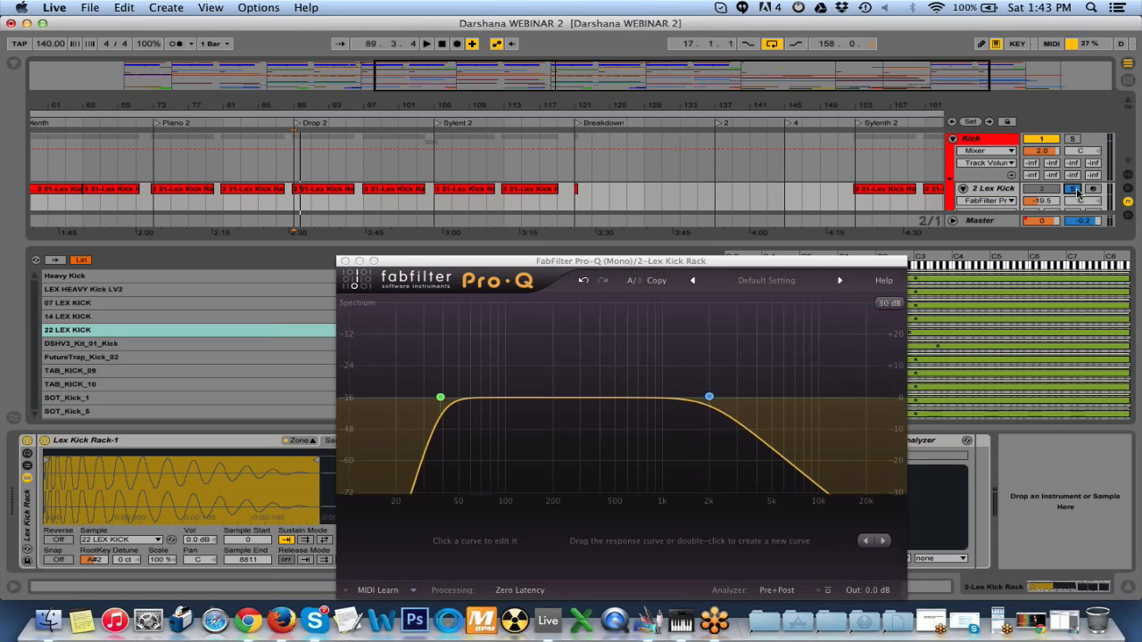
pyautogui.press('space')
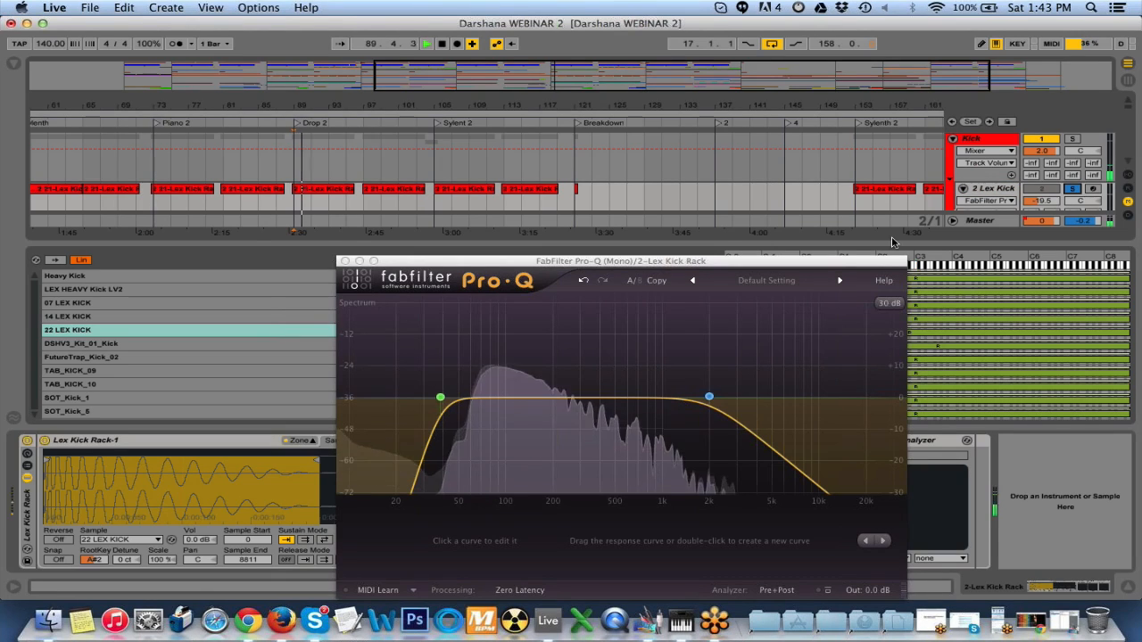
pyautogui.press('space')
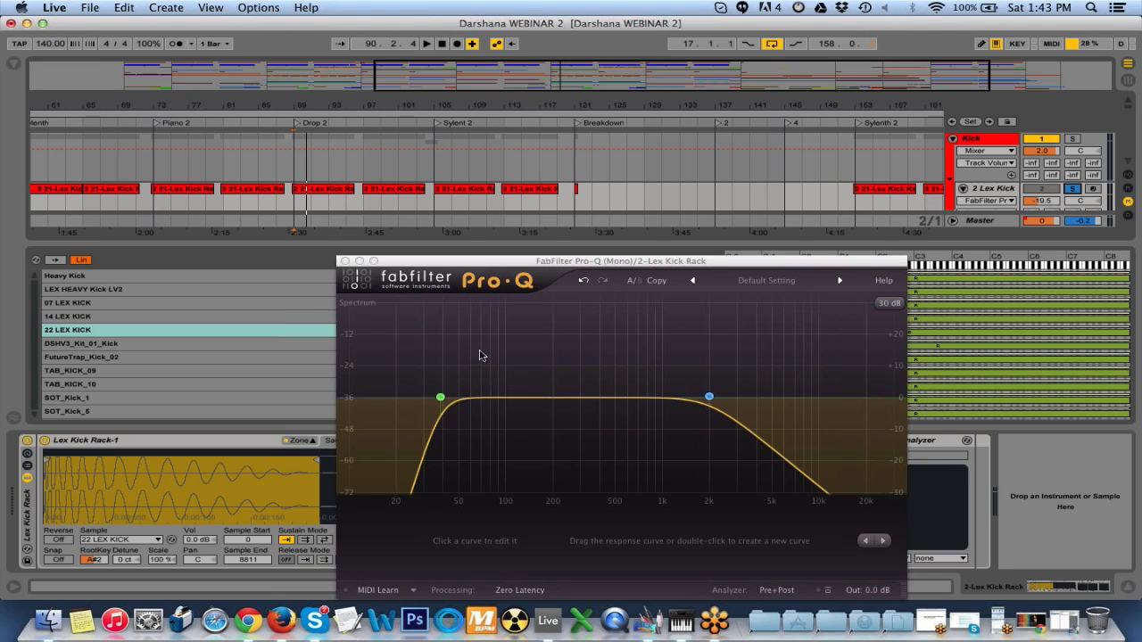
# - Close the Pro-Q window and the device view, and take the 2-Lex Kick track off solo
pyautogui.click(344, 262)
pyautogui.click(1125, 588)
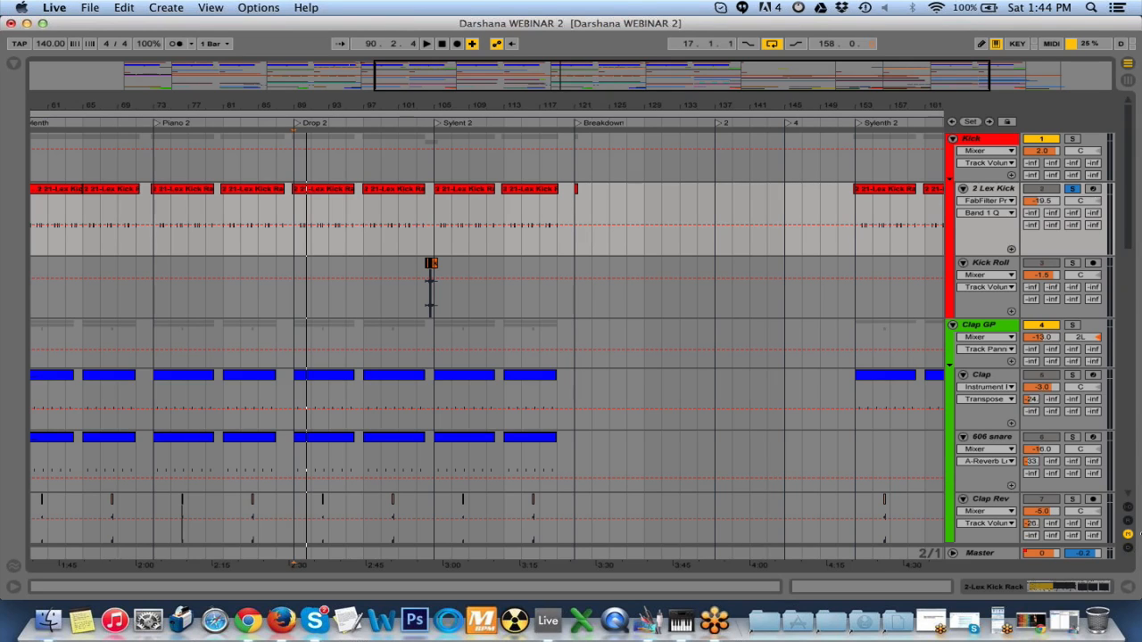
pyautogui.click(1073, 189)
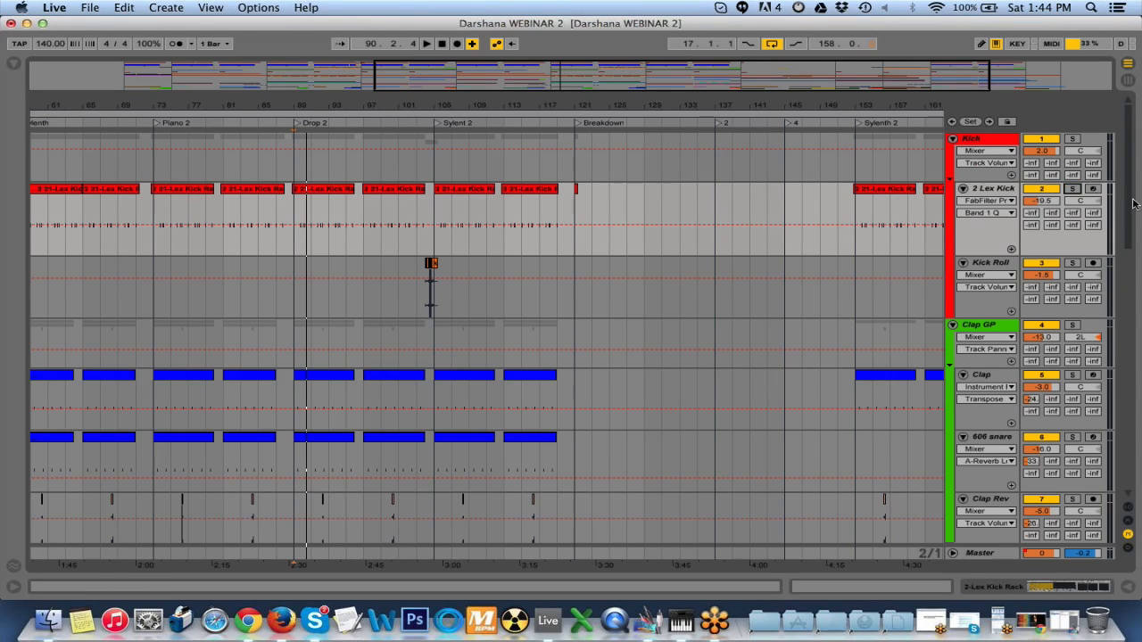
# - Examine the Hat Close track's device chain and its JJP-Cymb-Perc plugin settings, and close the plugin window
pyautogui.moveTo(1130, 225); pyautogui.dragTo(1129, 312)
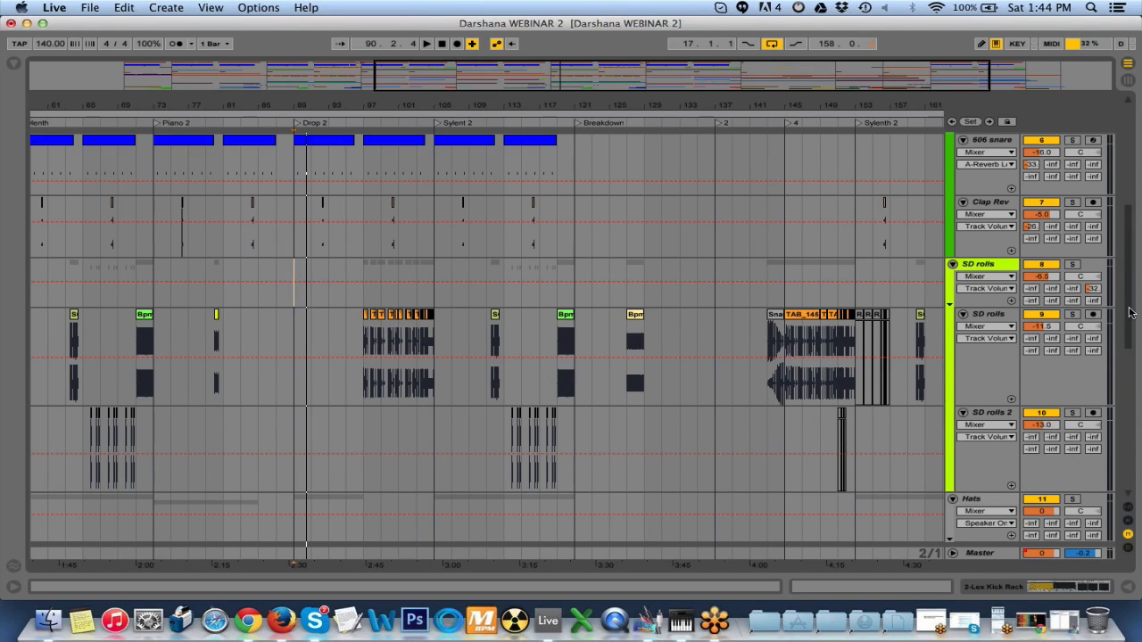
pyautogui.moveTo(1128, 312); pyautogui.dragTo(1128, 330)
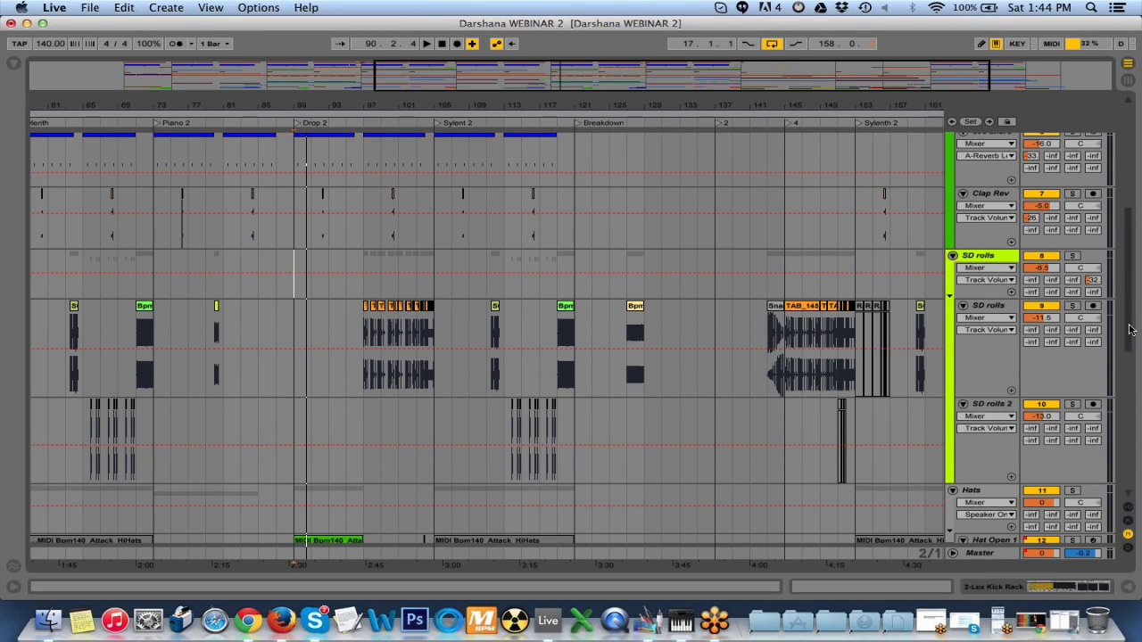
pyautogui.scroll(-2, 1129, 330)
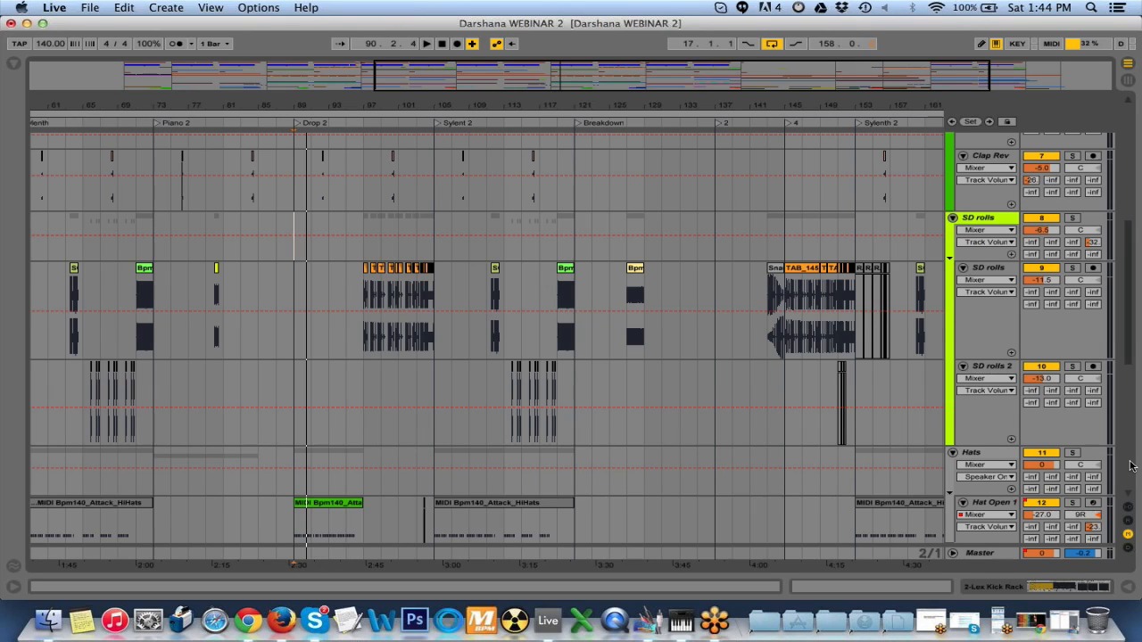
pyautogui.scroll(-10, 1130, 464)
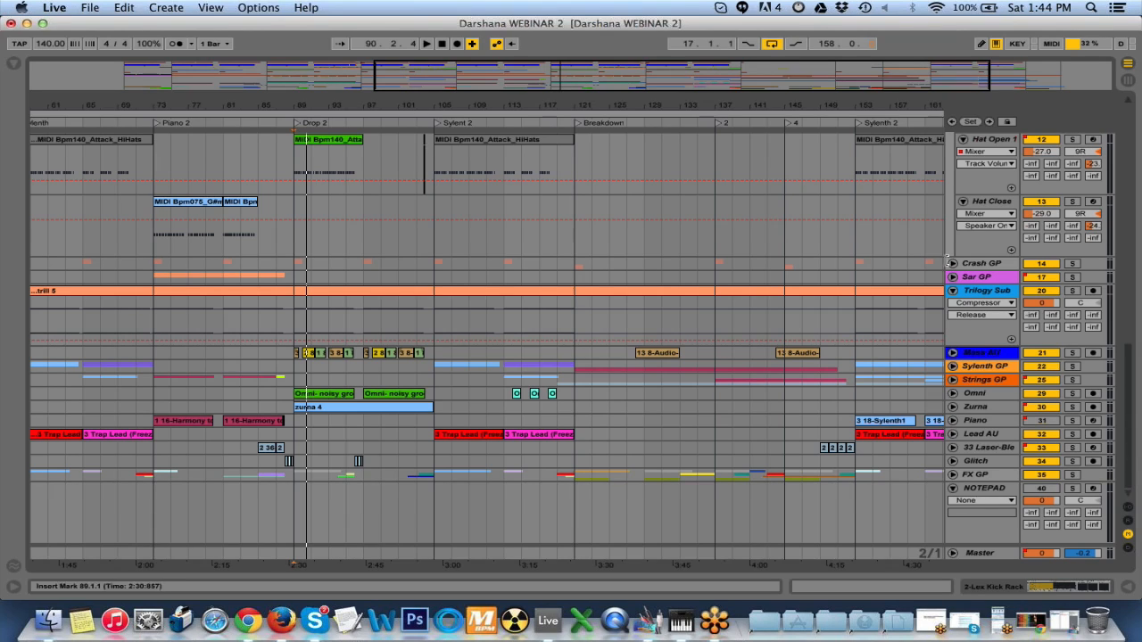
pyautogui.click(1003, 203)
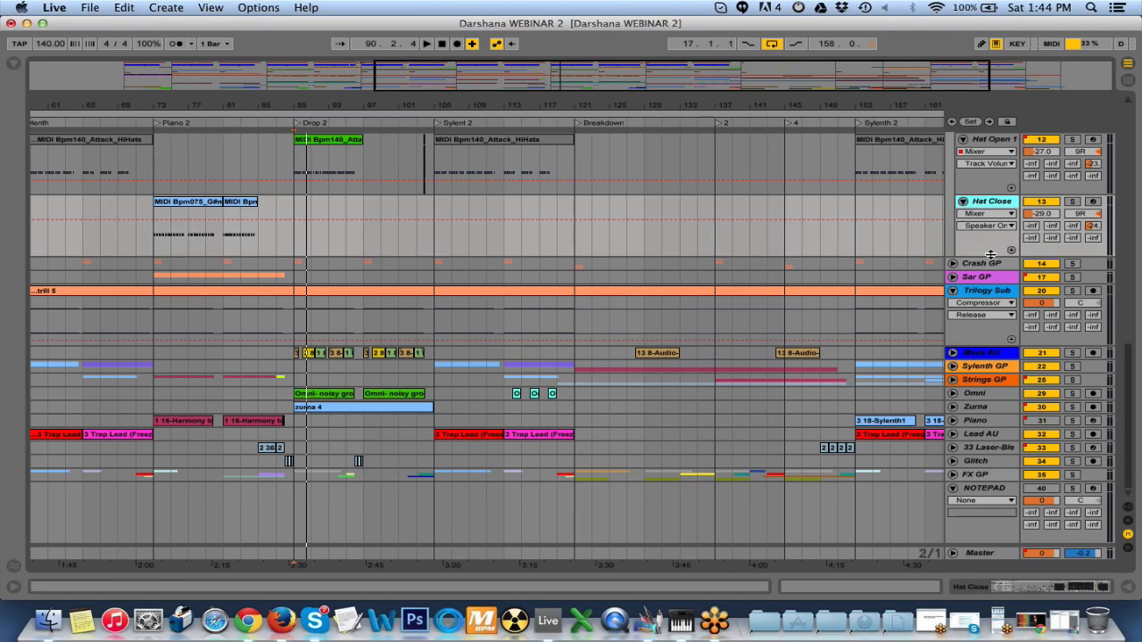
pyautogui.click(1011, 589)
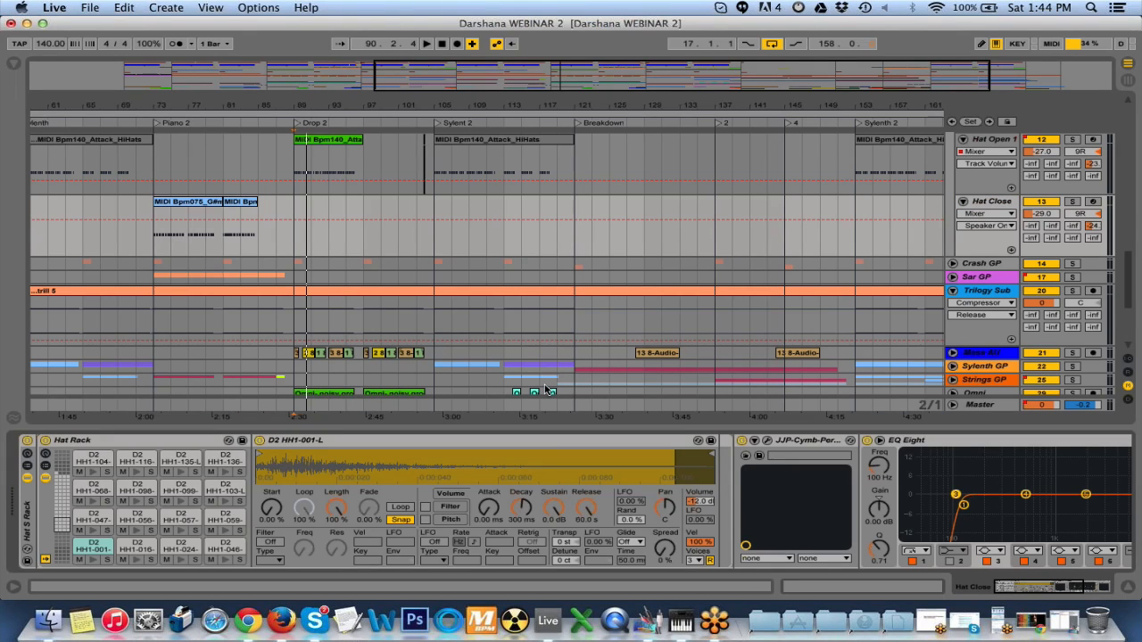
pyautogui.click(765, 440)
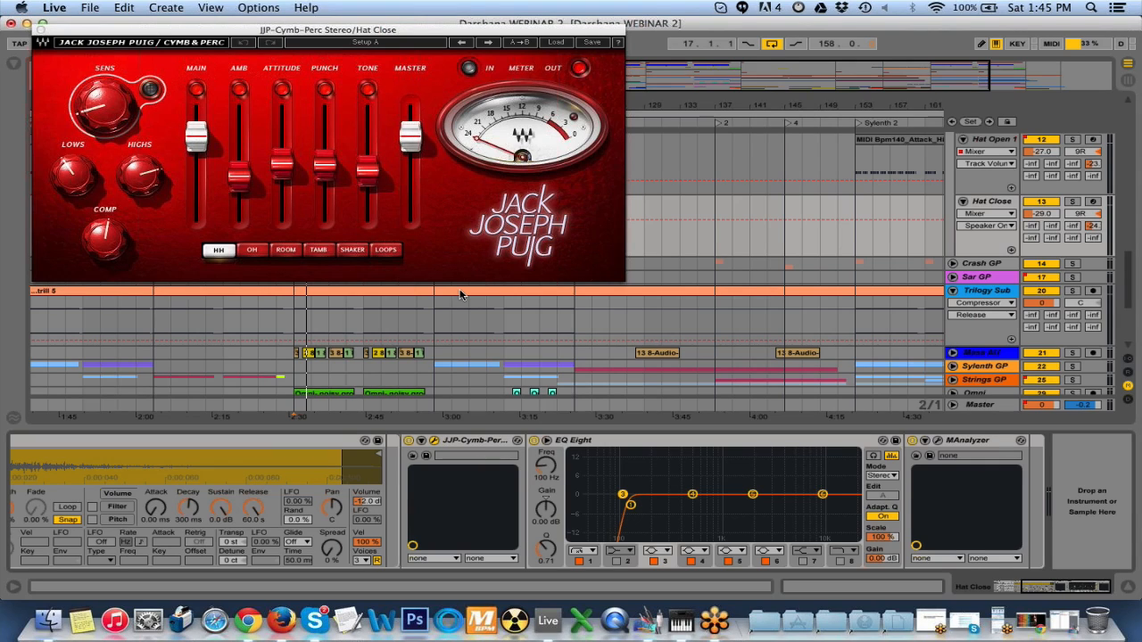
pyautogui.click(41, 30)
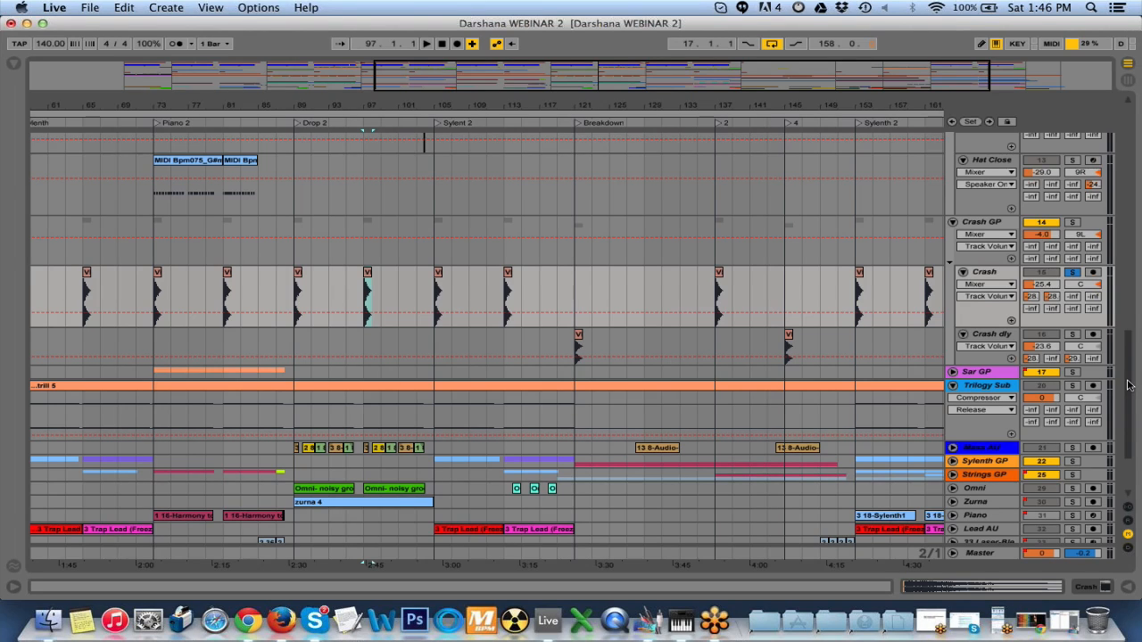
# - Take the Crash track off solo
pyautogui.moveTo(1126, 384); pyautogui.dragTo(1127, 397)
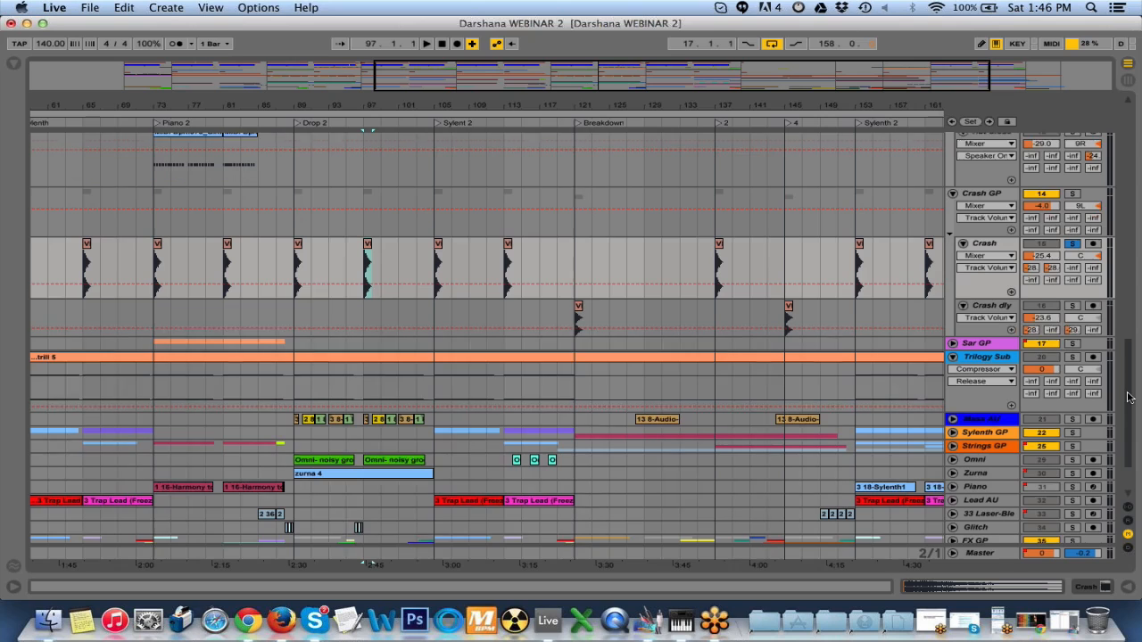
pyautogui.moveTo(1128, 397); pyautogui.dragTo(1127, 398)
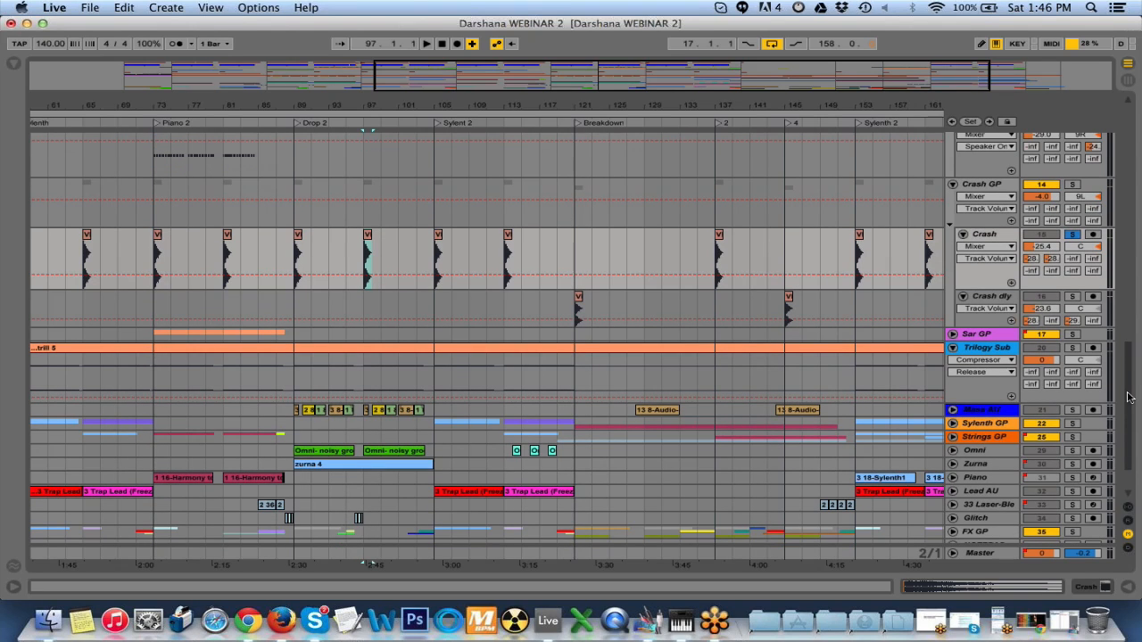
pyautogui.click(1072, 235)
# - Unfold the Sar GP group and examine the effects in its device chain
pyautogui.scroll(-2, 1026, 259)
pyautogui.click(952, 276)
pyautogui.click(974, 277)
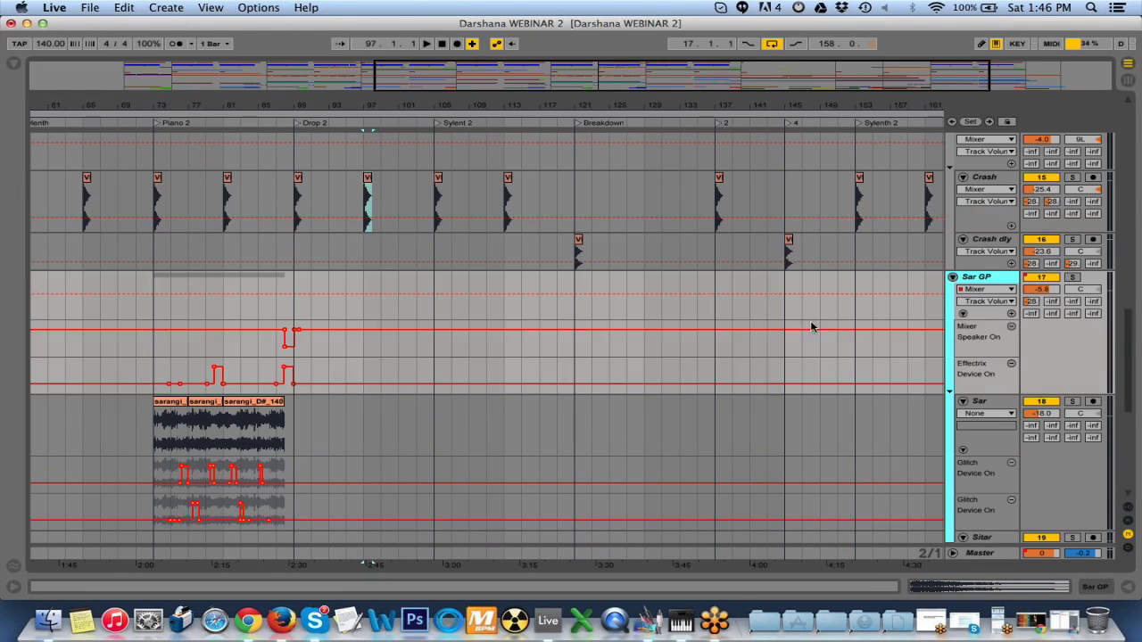
pyautogui.moveTo(1131, 336); pyautogui.dragTo(1131, 355)
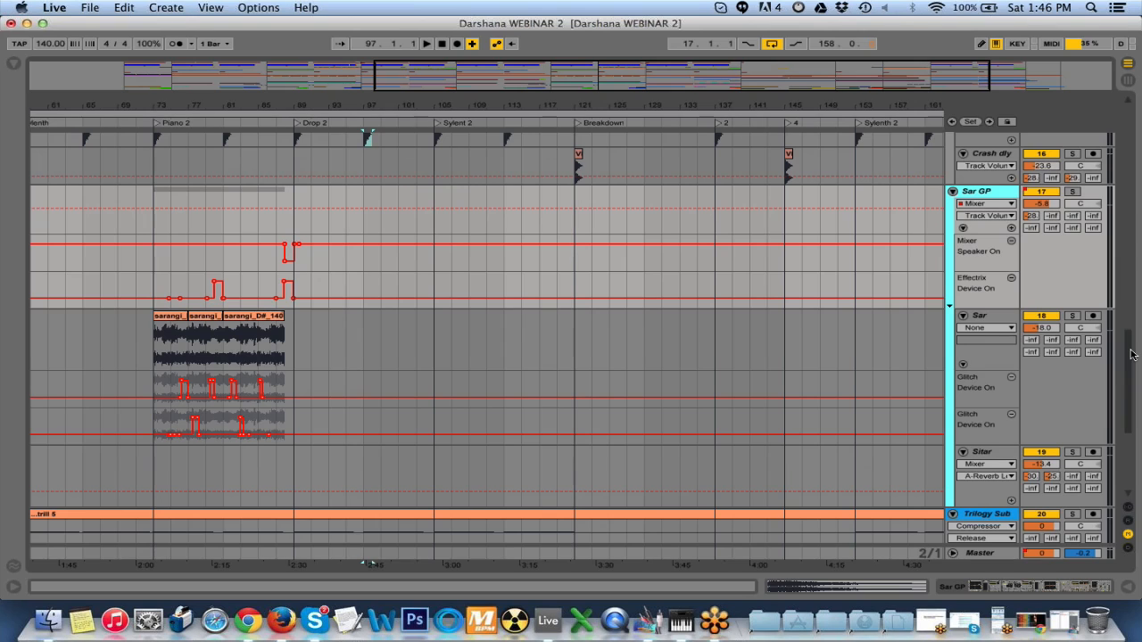
pyautogui.scroll(-1, 1057, 253)
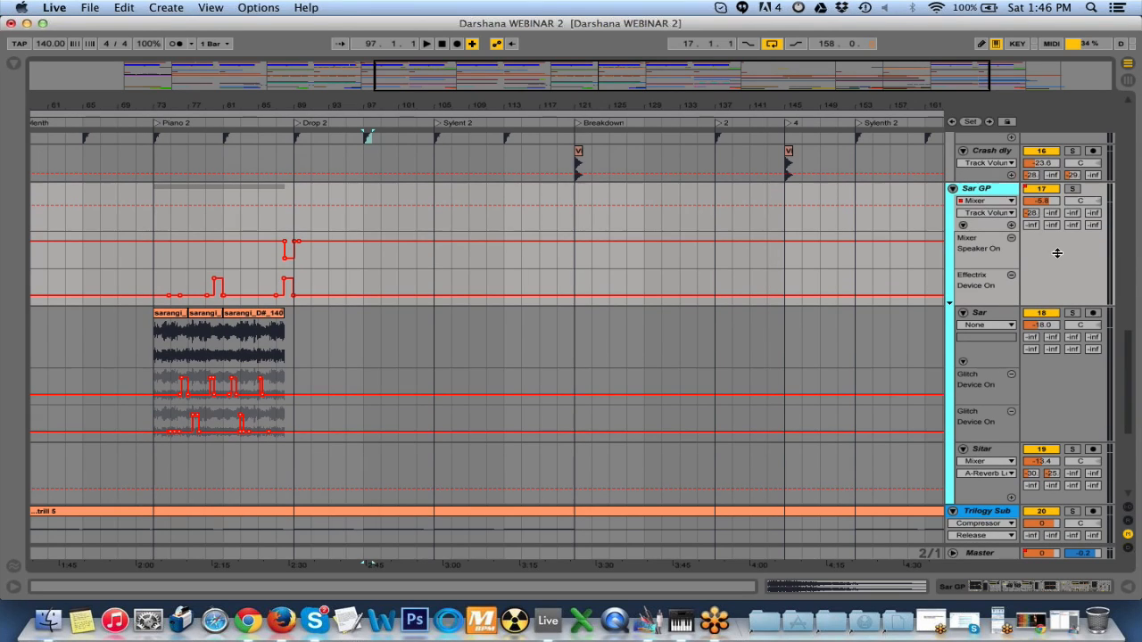
pyautogui.click(1011, 589)
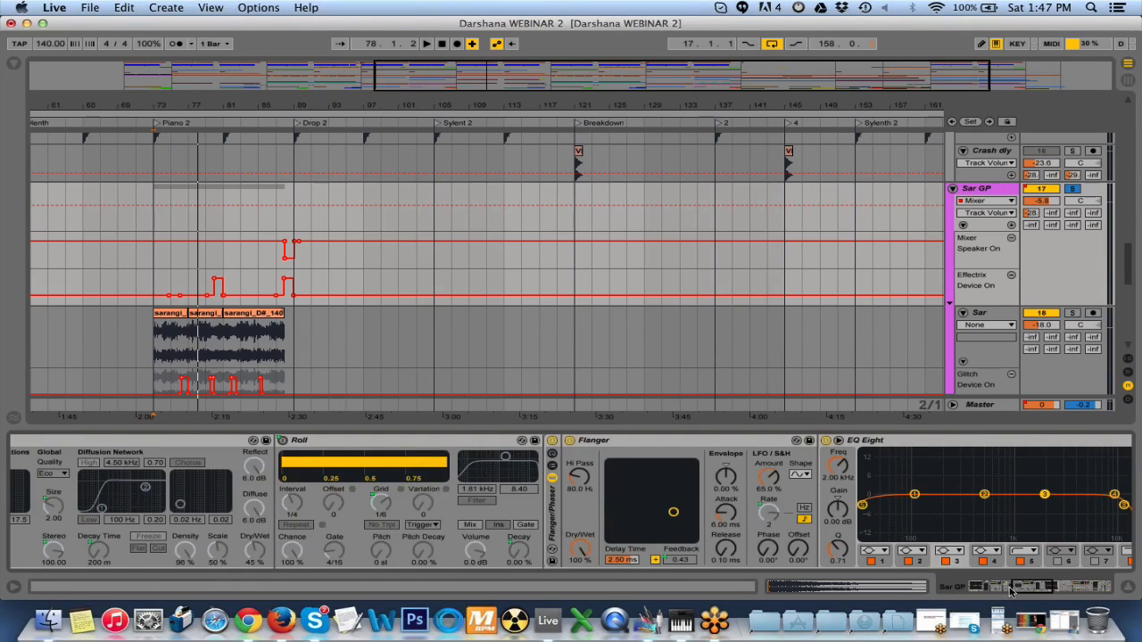
# - Examine the start of the Sar GP device chain and the Effectrix plugin's pattern settings, and close the plugin window
pyautogui.click(1008, 588)
pyautogui.click(1020, 588)
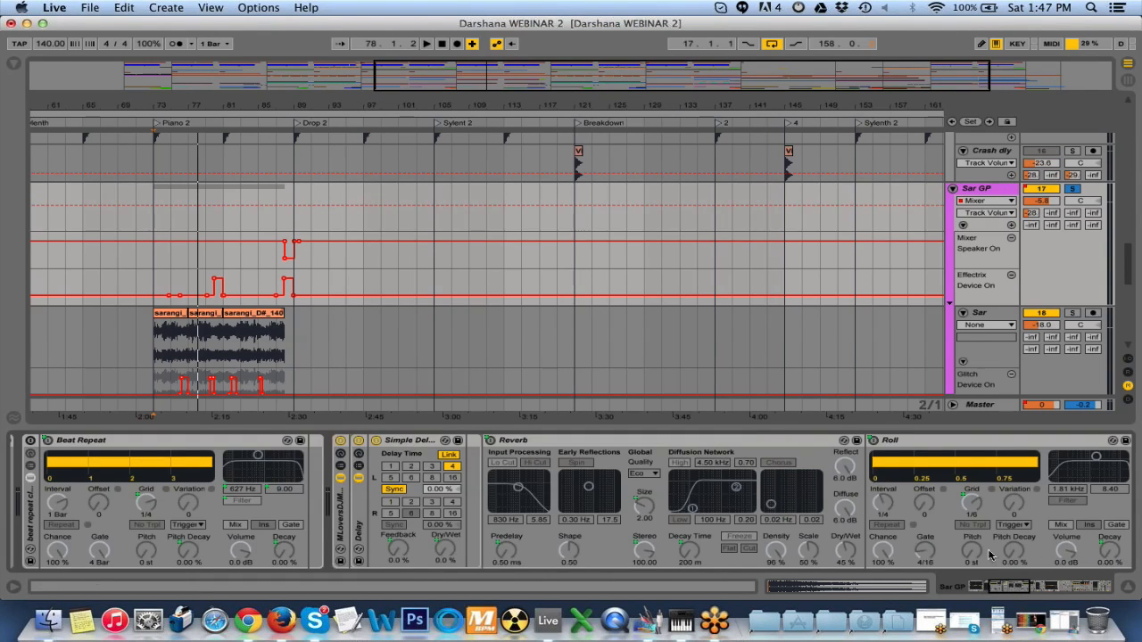
pyautogui.moveTo(1022, 587); pyautogui.dragTo(997, 598)
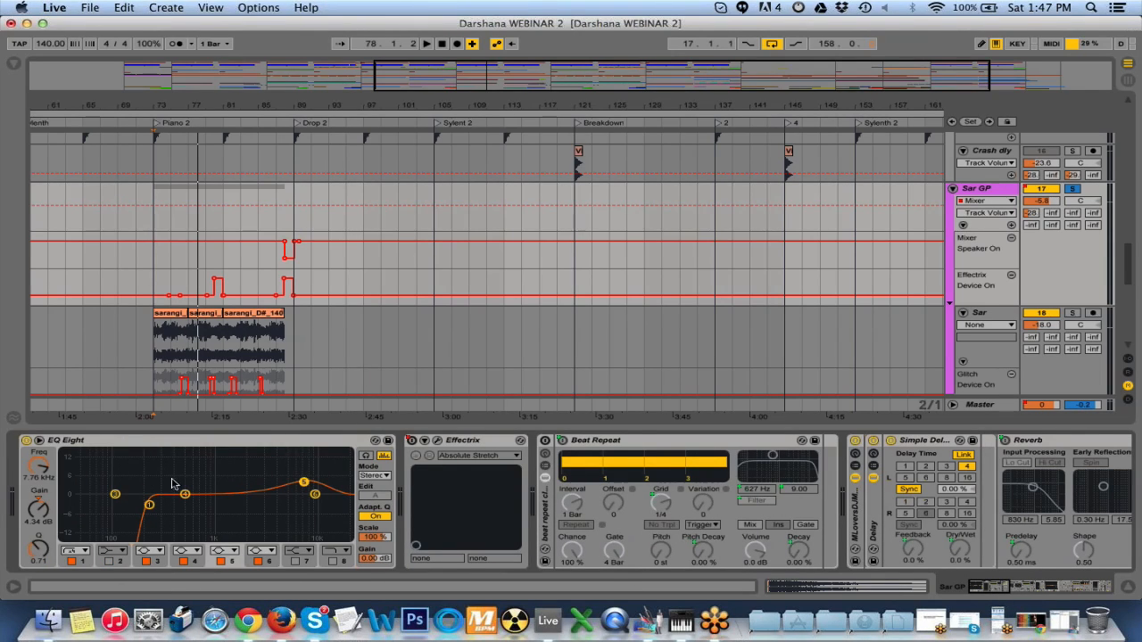
pyautogui.click(438, 441)
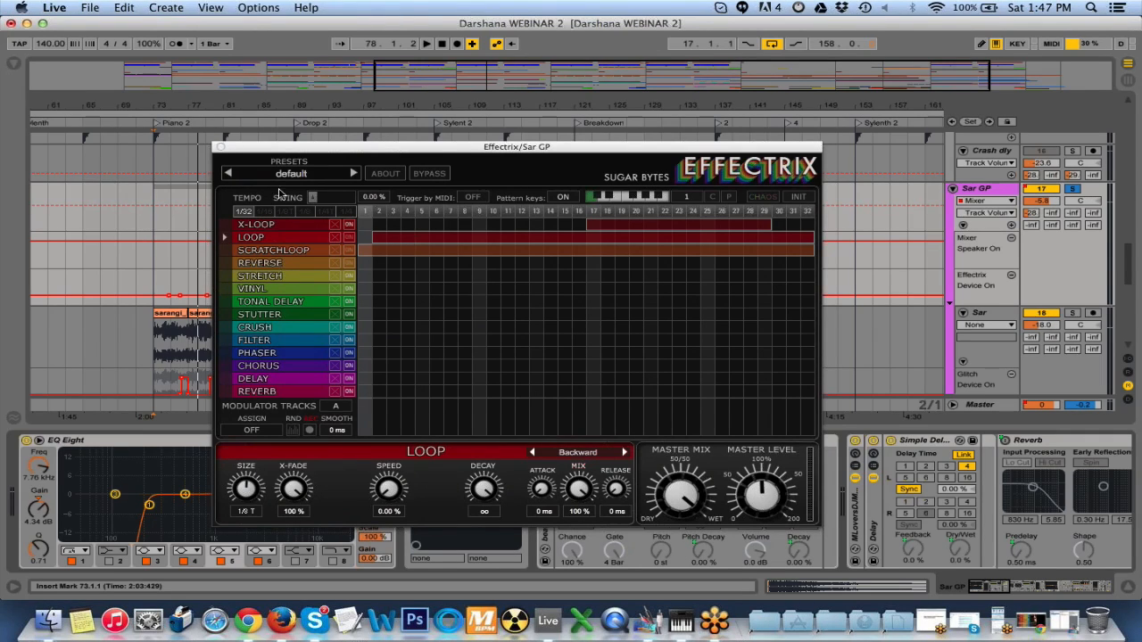
pyautogui.click(224, 148)
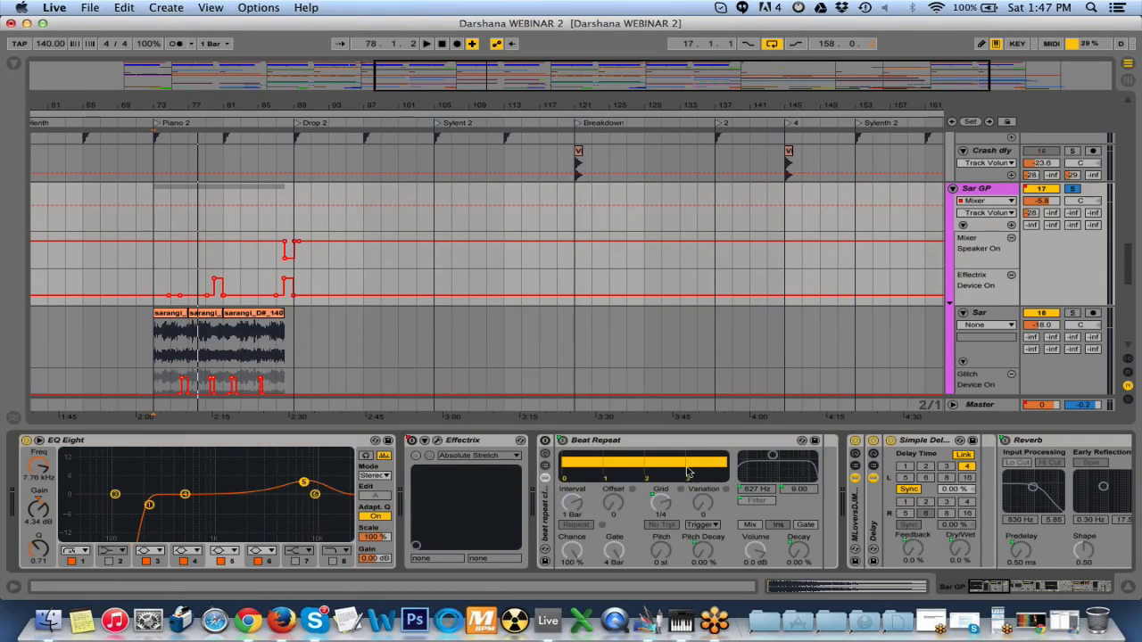
# - Examine the remaining effects in the Sar GP chain, from Beat Repeat, Reverb and Flanger through Resonators and Auto Pan to the Limiters
pyautogui.click(990, 595)
pyautogui.click(1008, 595)
pyautogui.click(1012, 595)
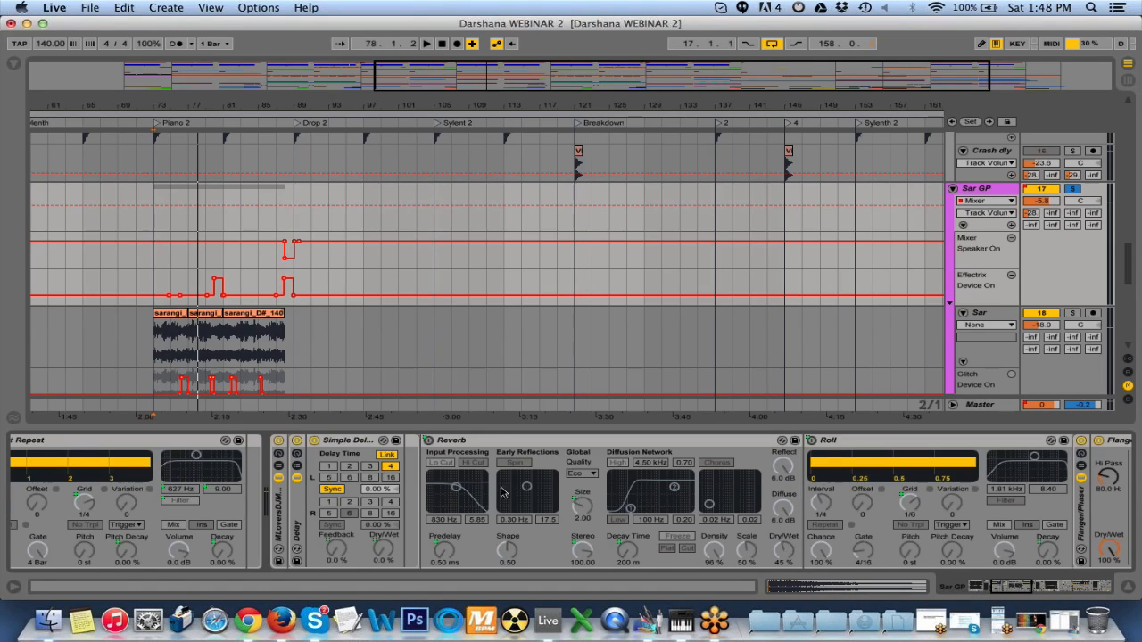
pyautogui.moveTo(1023, 587); pyautogui.dragTo(1064, 587)
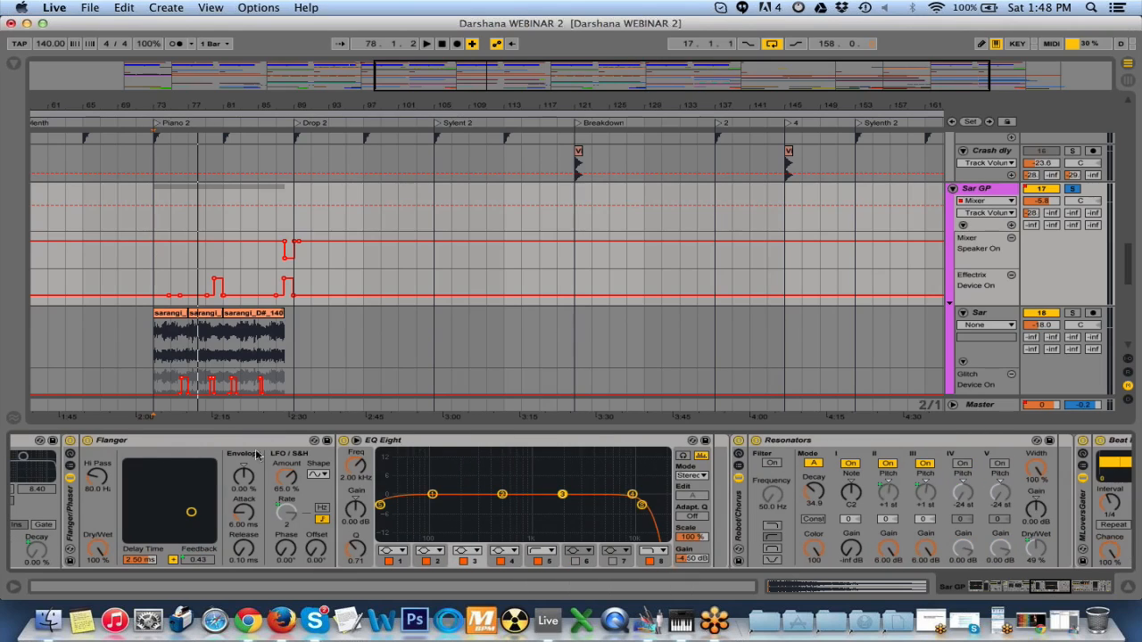
pyautogui.click(1008, 587)
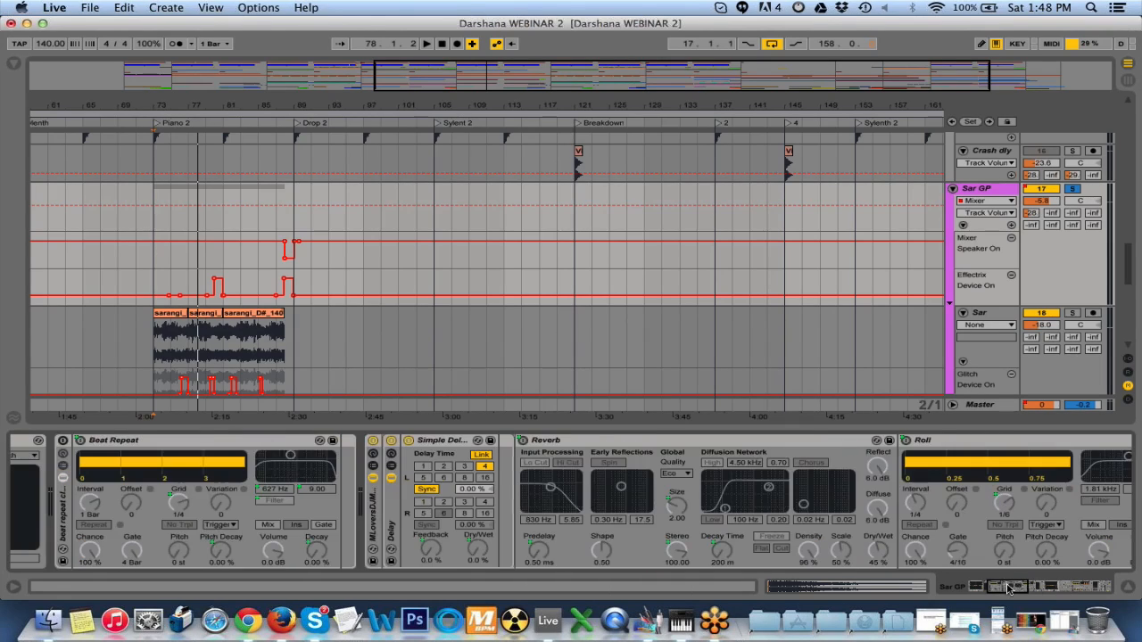
pyautogui.moveTo(1001, 587); pyautogui.dragTo(1036, 589)
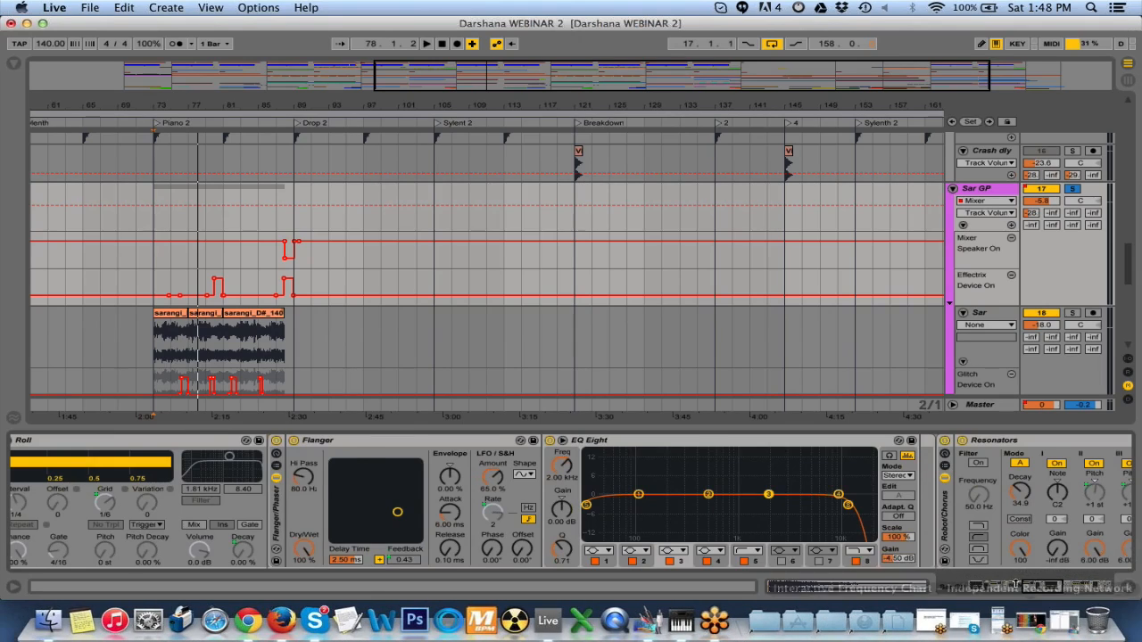
pyautogui.click(1045, 589)
pyautogui.click(1033, 589)
pyautogui.click(1083, 589)
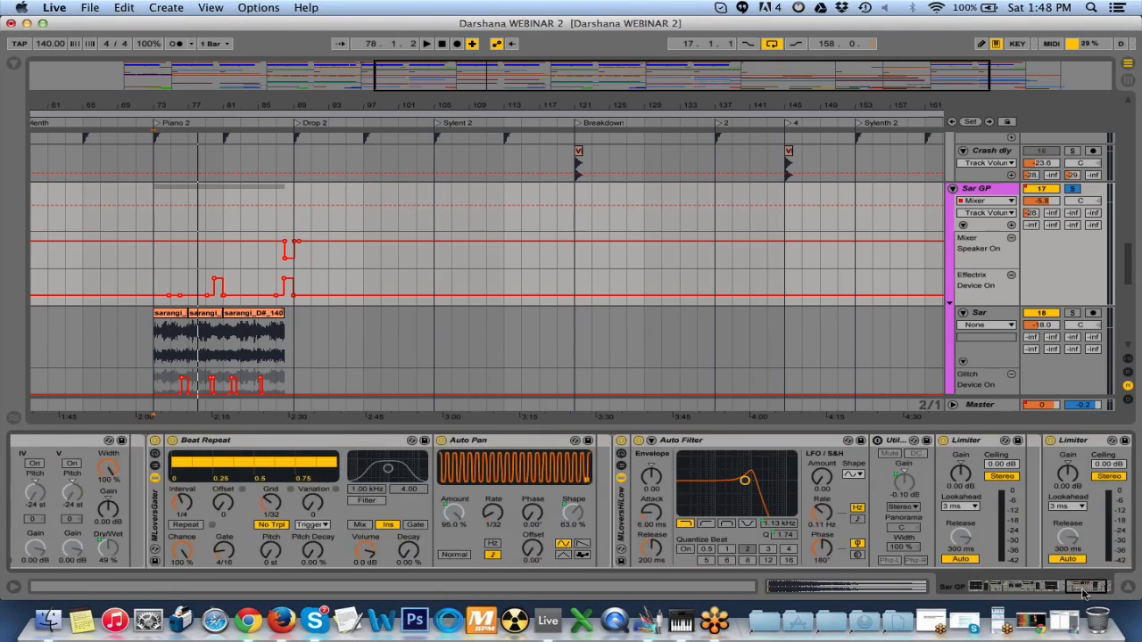
pyautogui.click(1090, 589)
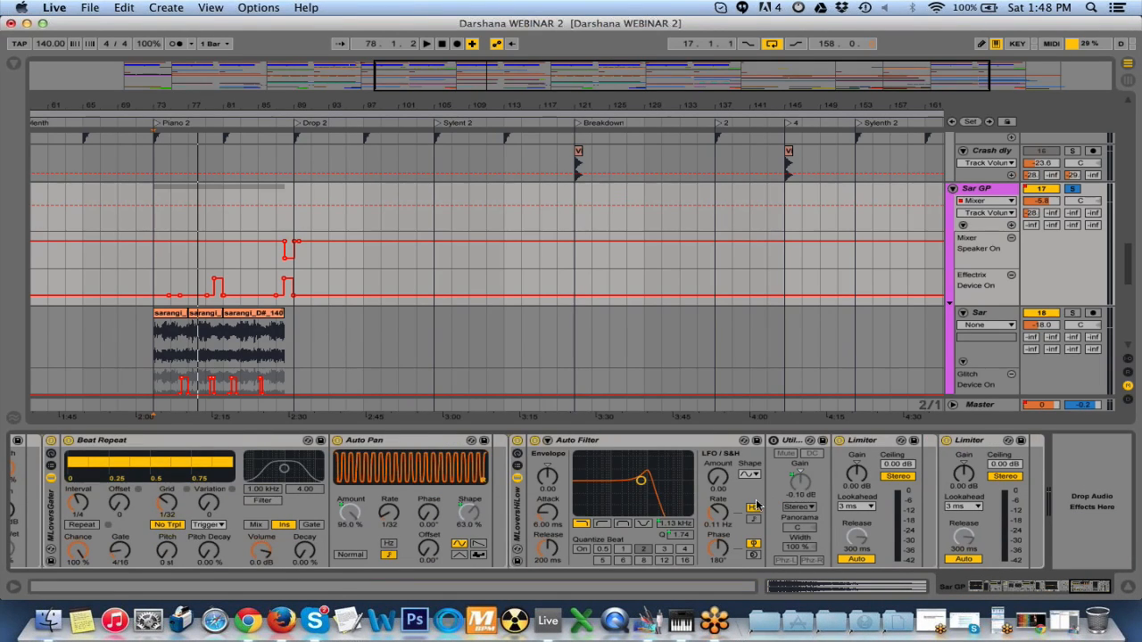
pyautogui.click(1044, 587)
pyautogui.moveTo(1007, 587); pyautogui.dragTo(970, 589)
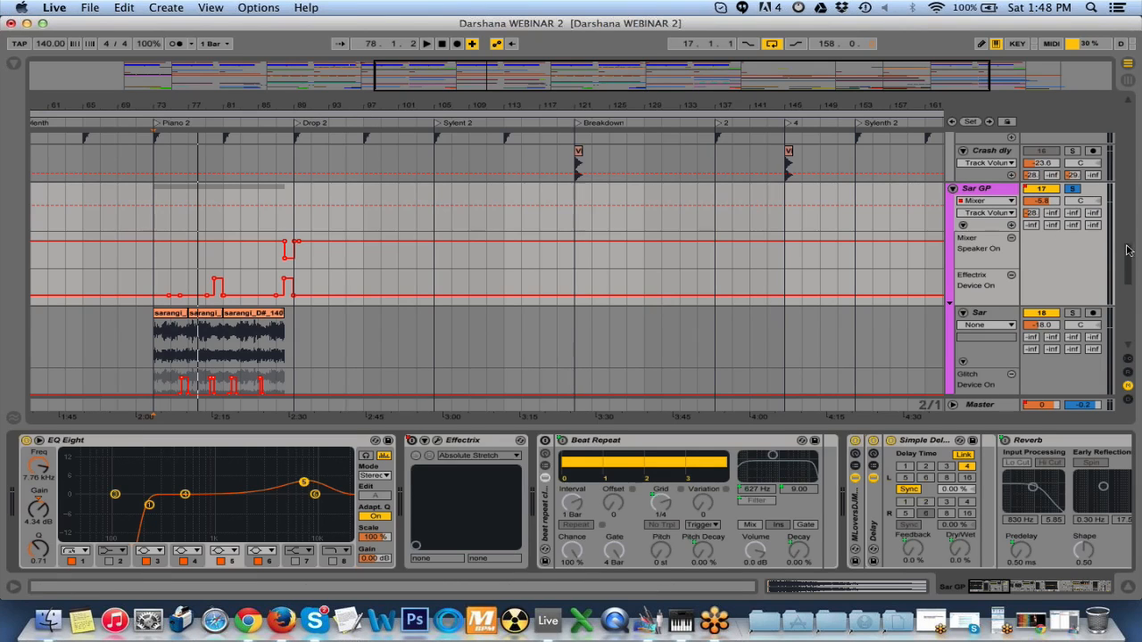
# - Play the soloed sarangi part from the Piano 2 locator while viewing its Glitch automation lanes
pyautogui.moveTo(1130, 258); pyautogui.dragTo(1130, 293)
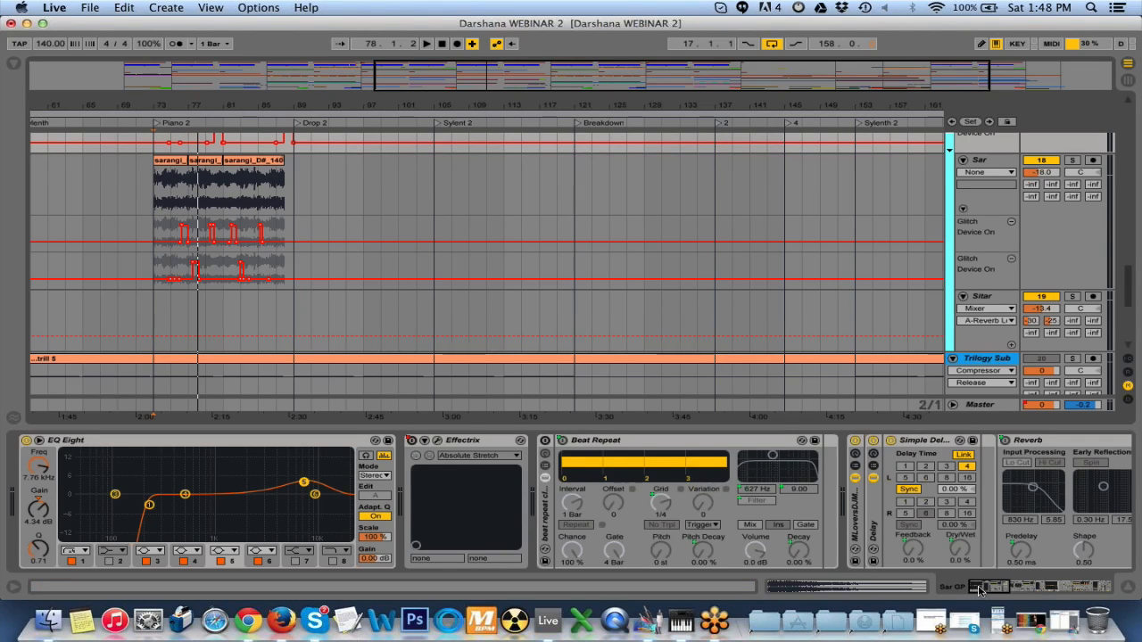
pyautogui.moveTo(979, 589)
pyautogui.mouseDown()
pyautogui.moveTo(1041, 593)
pyautogui.moveTo(970, 598)
pyautogui.mouseUp()
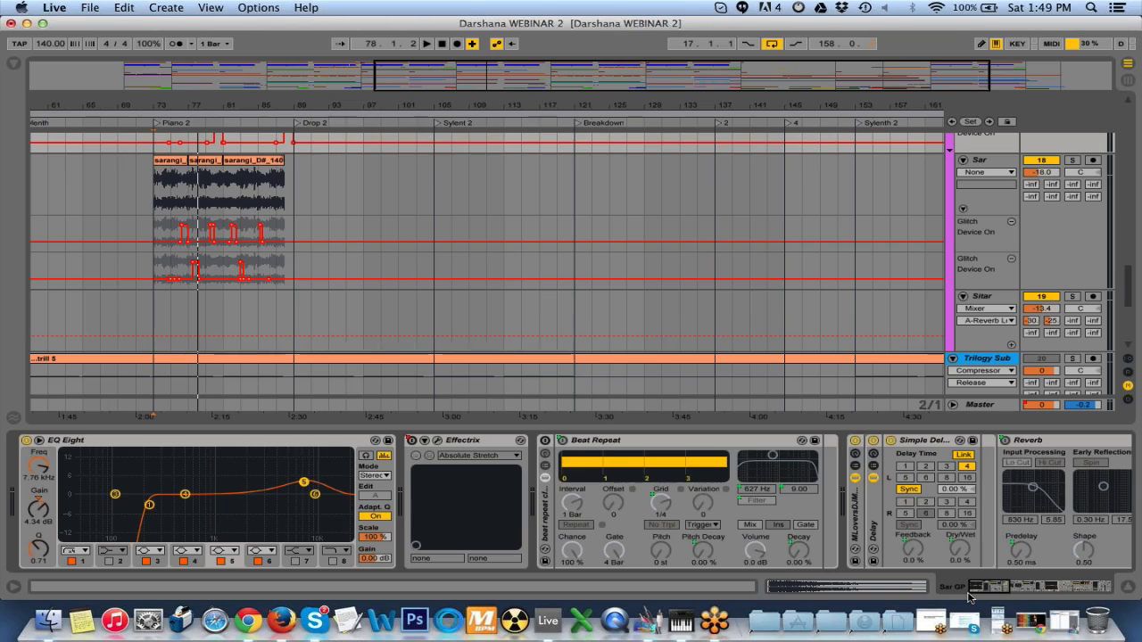
pyautogui.click(156, 125)
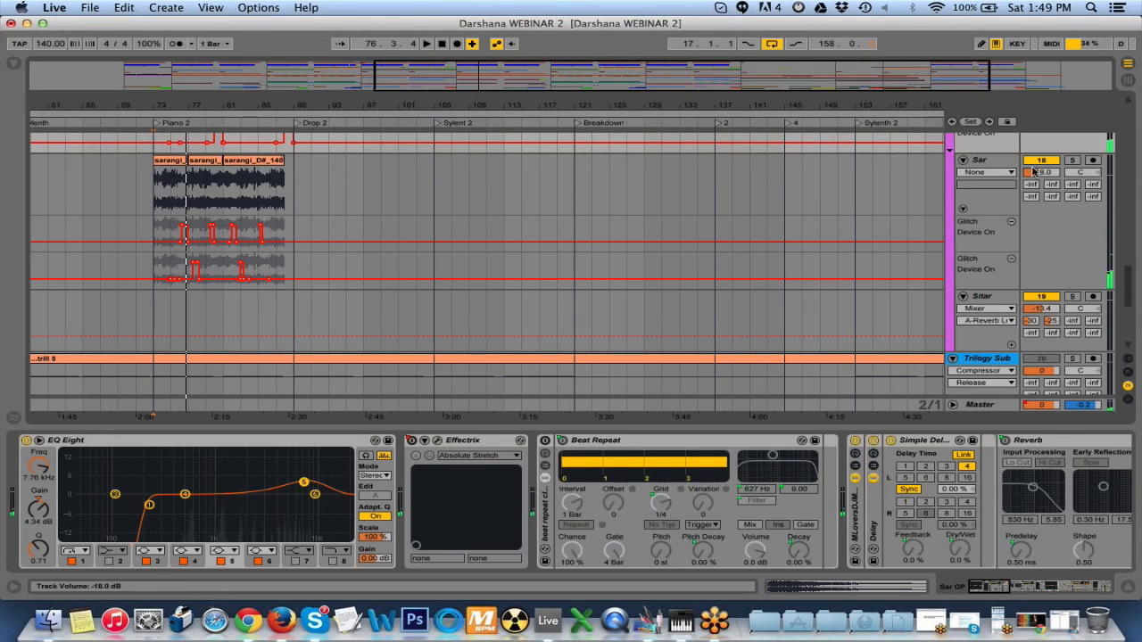
# - Compare the device chain of the Sar track with that of the Sar GP group
pyautogui.click(1006, 160)
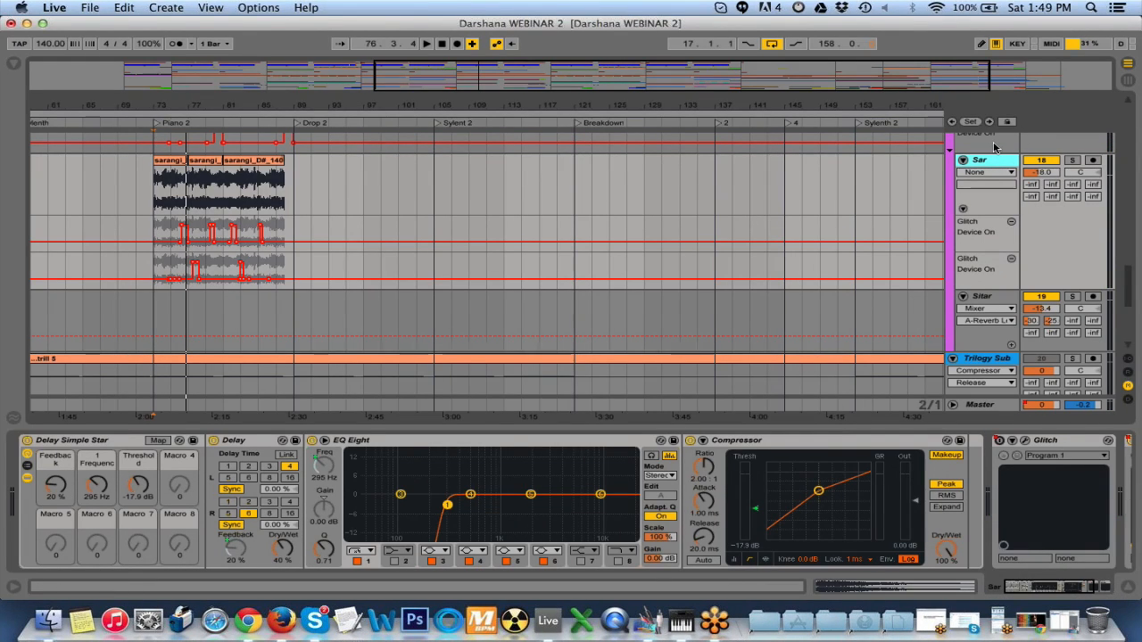
pyautogui.scroll(4, 988, 239)
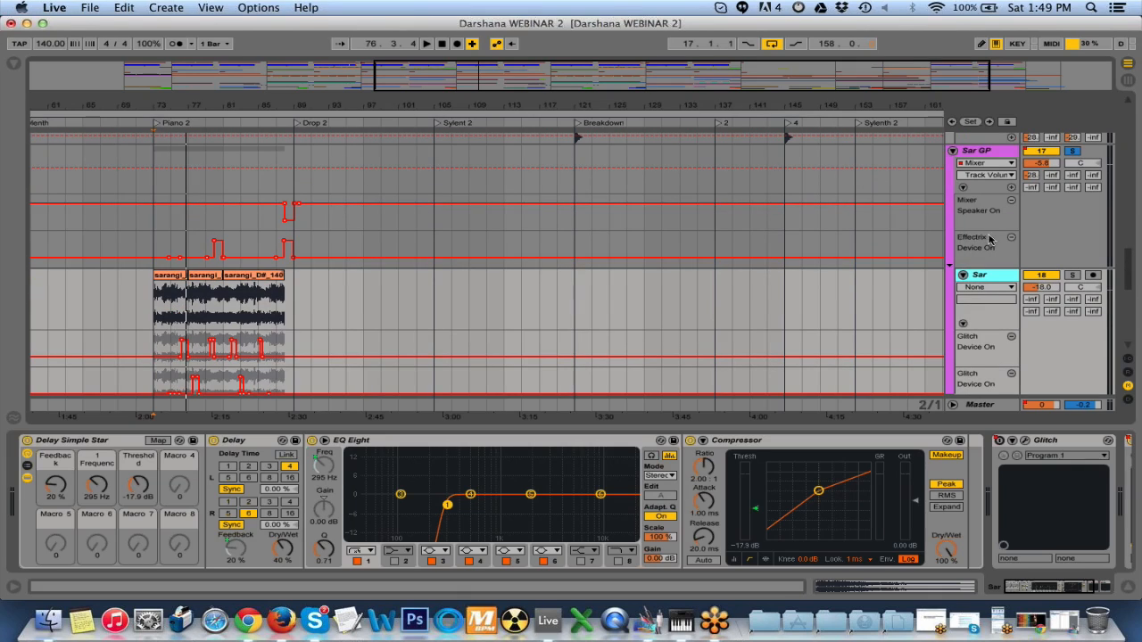
pyautogui.click(990, 158)
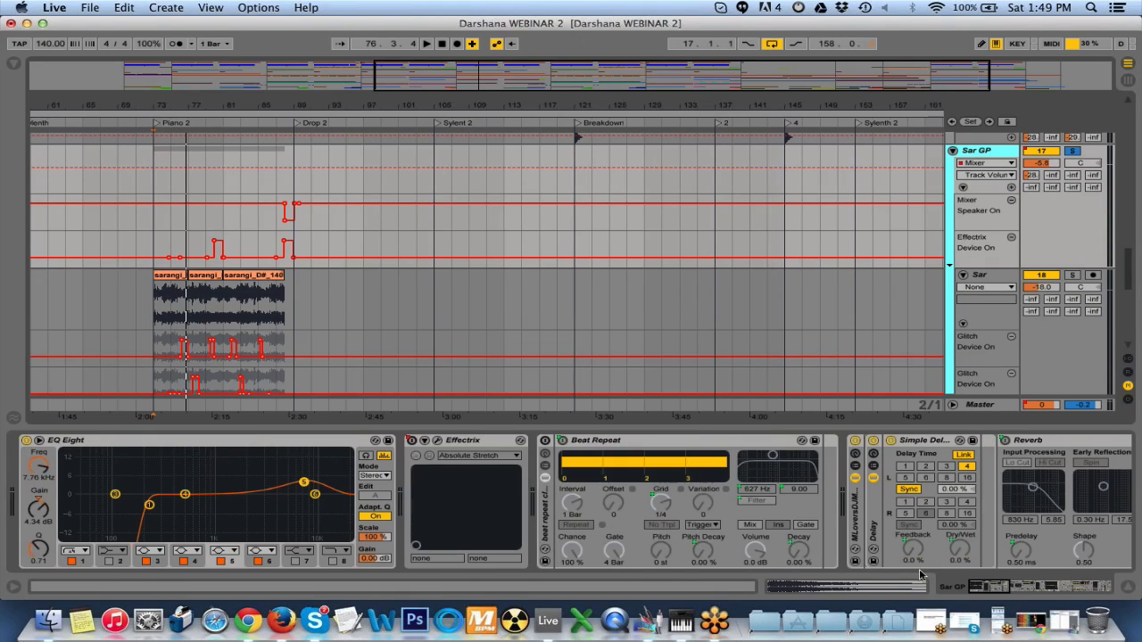
pyautogui.moveTo(996, 590); pyautogui.dragTo(966, 580)
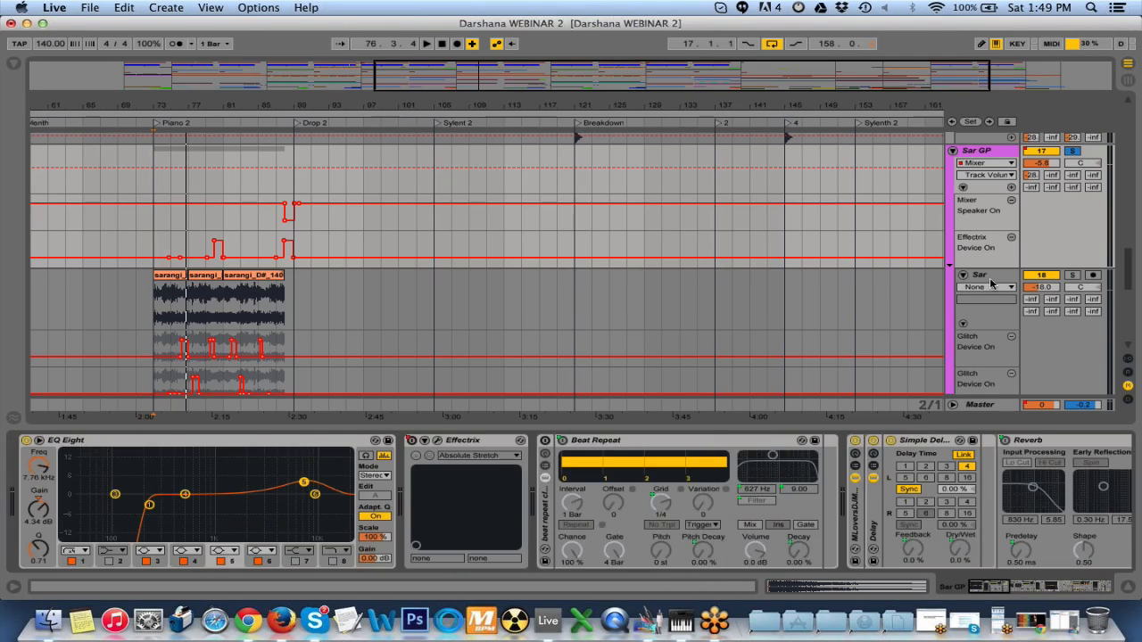
# - Examine the Sar track's device chain and the sequence in its first Glitch plugin, and close the plugin window
pyautogui.click(991, 277)
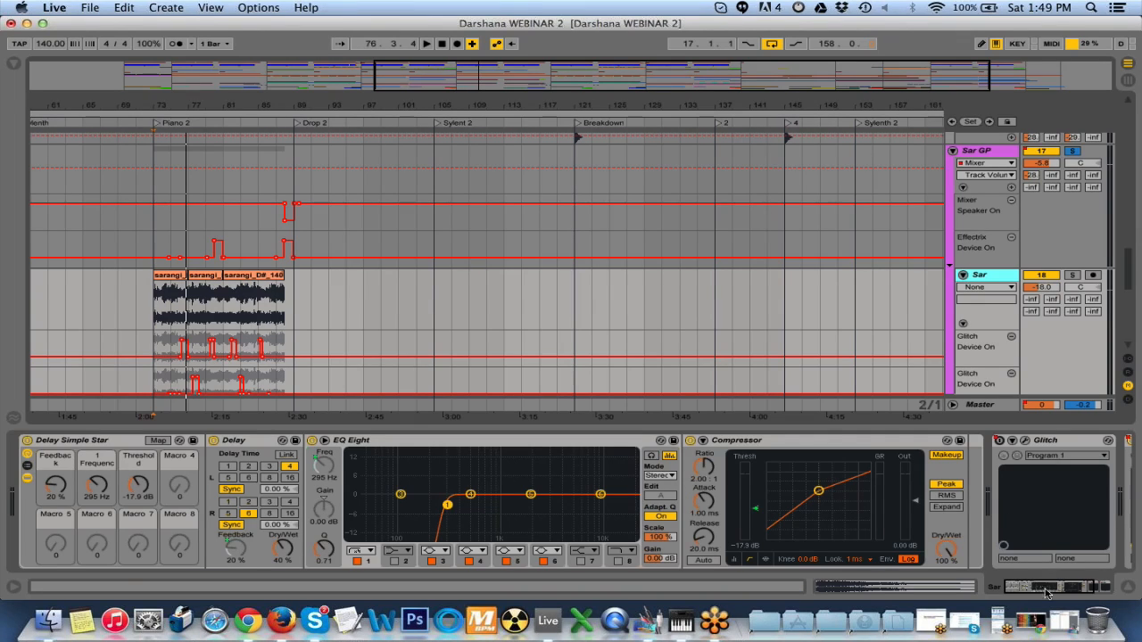
pyautogui.moveTo(1056, 586); pyautogui.dragTo(1088, 585)
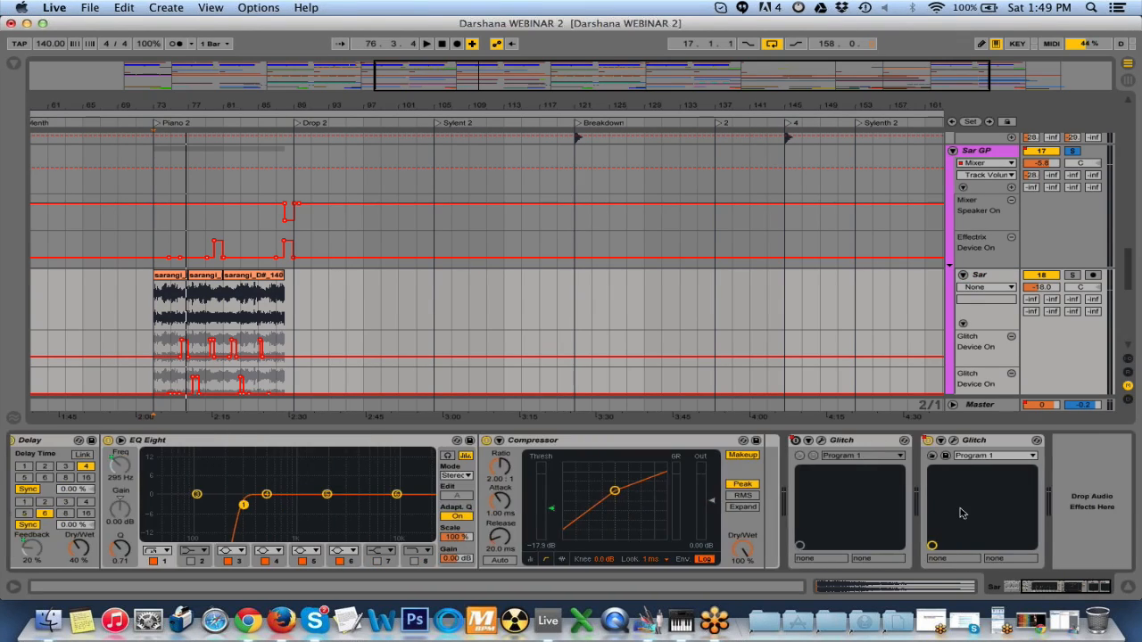
pyautogui.click(808, 440)
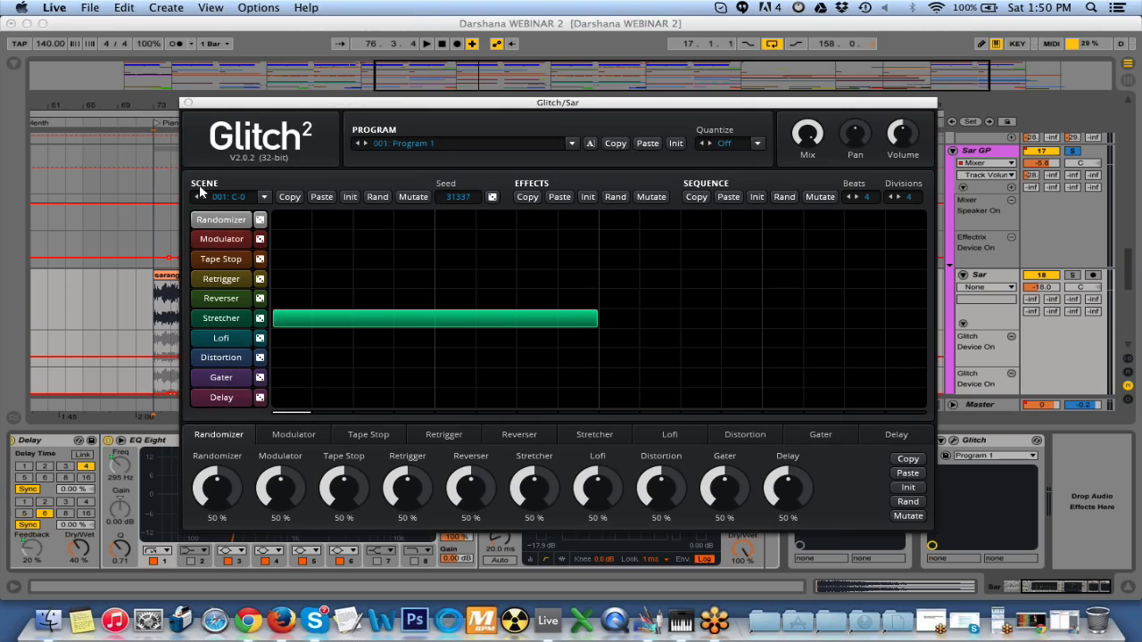
pyautogui.click(187, 103)
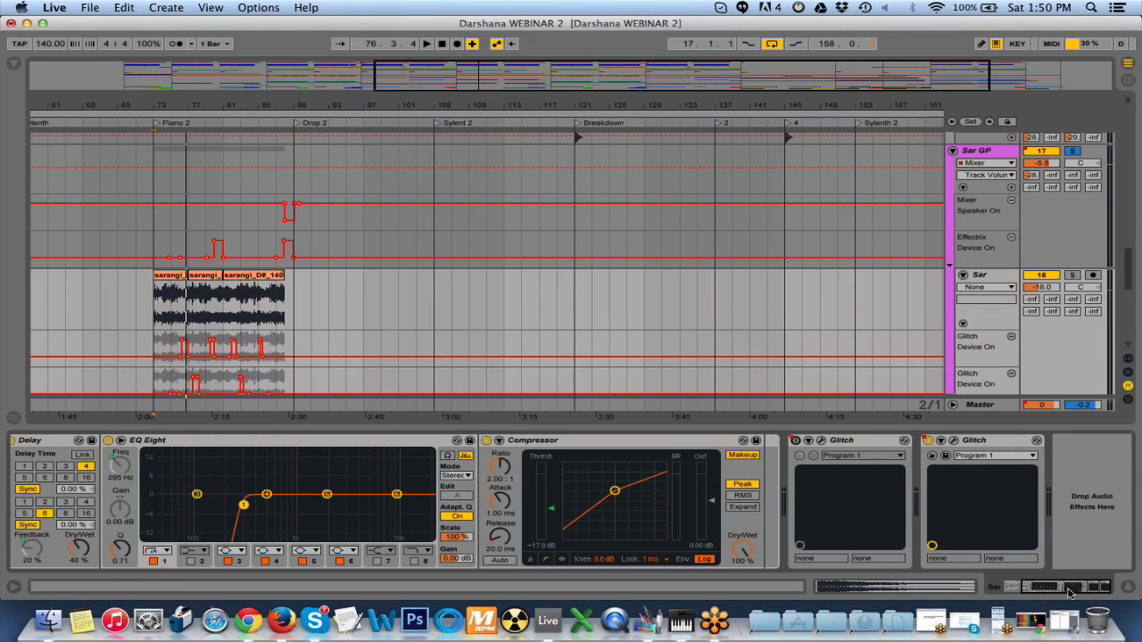
# - Take the Sar GP group off solo
pyautogui.click(1072, 149)
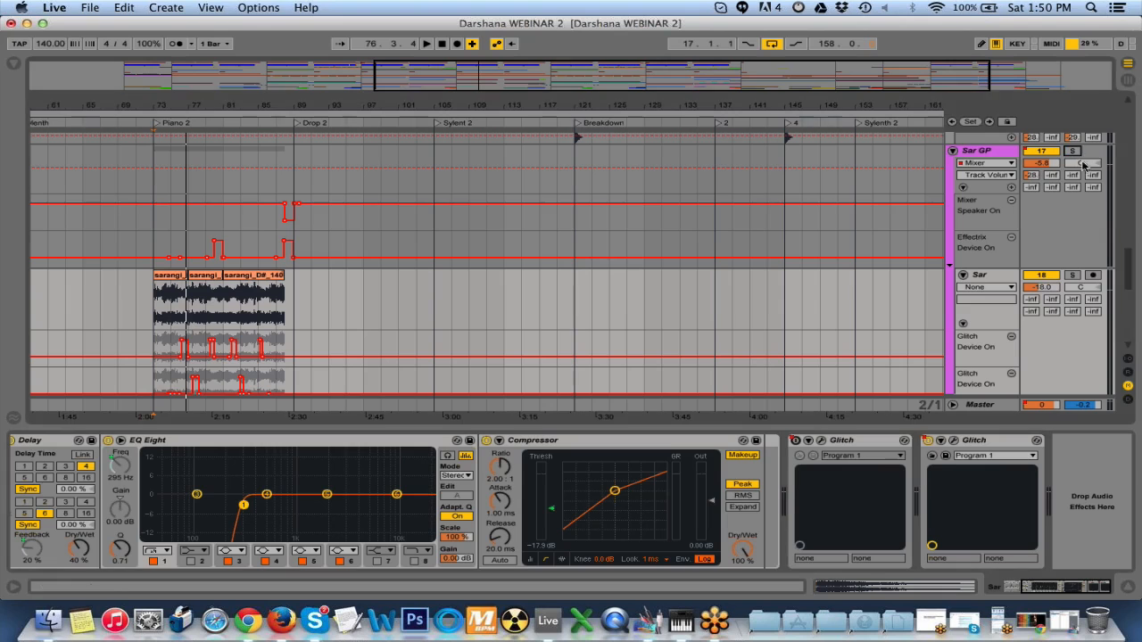
# - Examine the Trilogy Sub track's device chain with its sidechained Compressor, FabFilter Pro-Q and MAnalyzer
pyautogui.moveTo(1132, 268); pyautogui.dragTo(1129, 310)
pyautogui.moveTo(801, 102); pyautogui.dragTo(763, 101)
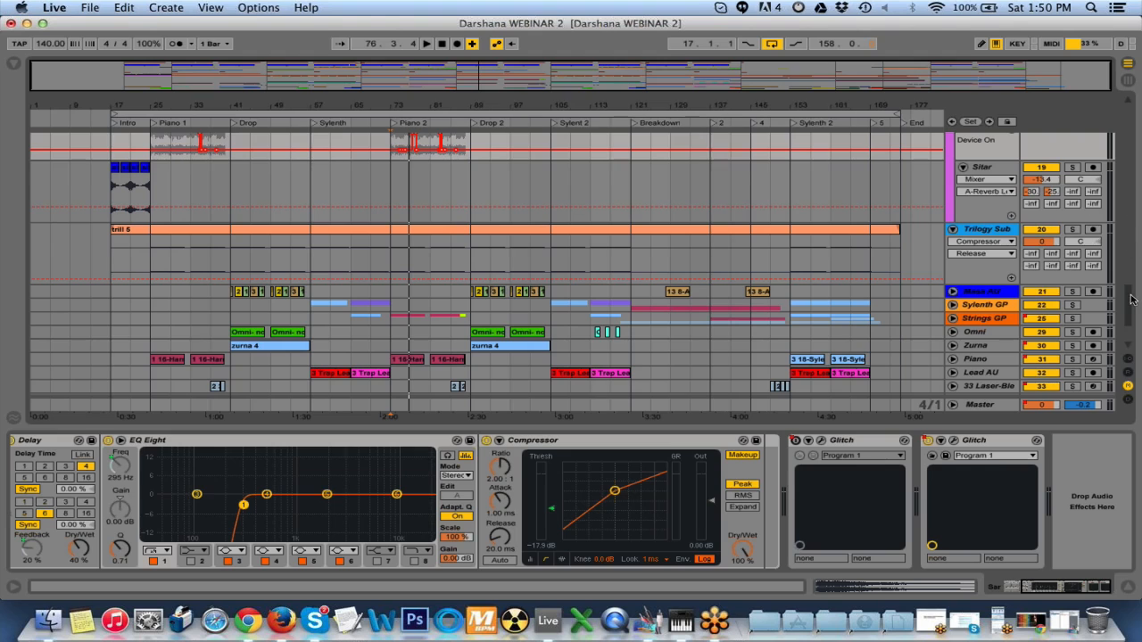
pyautogui.moveTo(1131, 303); pyautogui.dragTo(1132, 311)
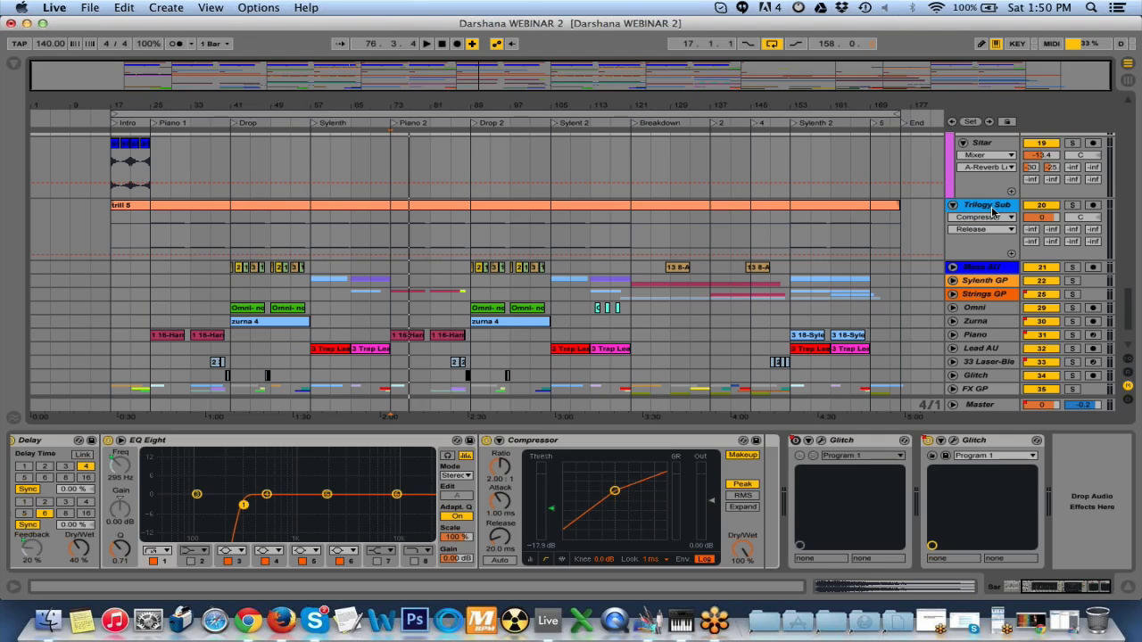
pyautogui.click(990, 206)
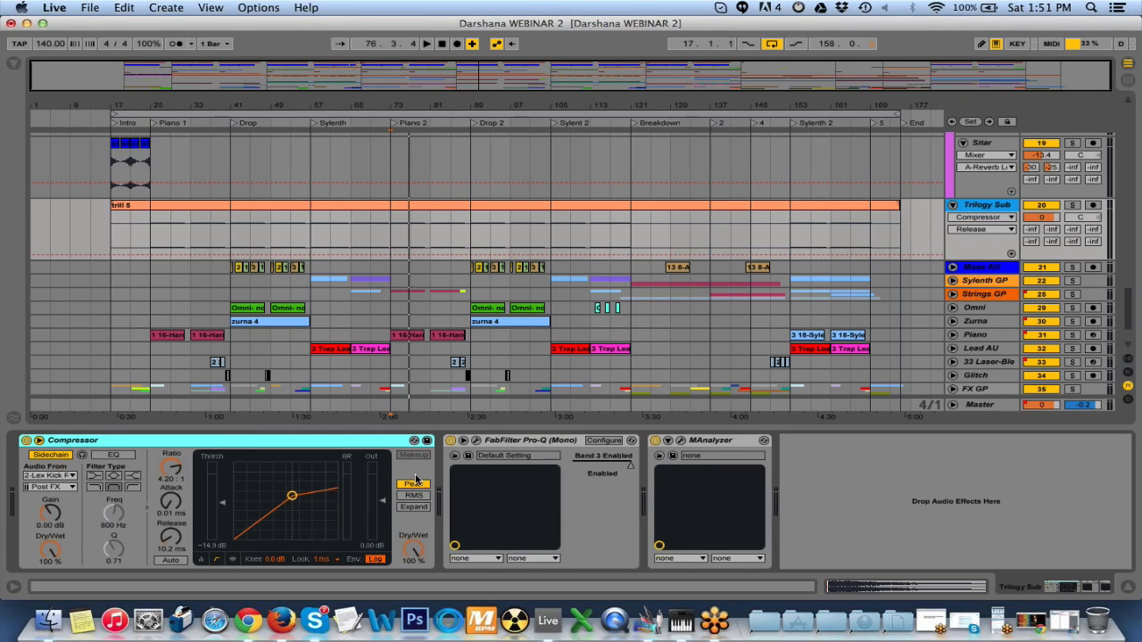
pyautogui.click(548, 443)
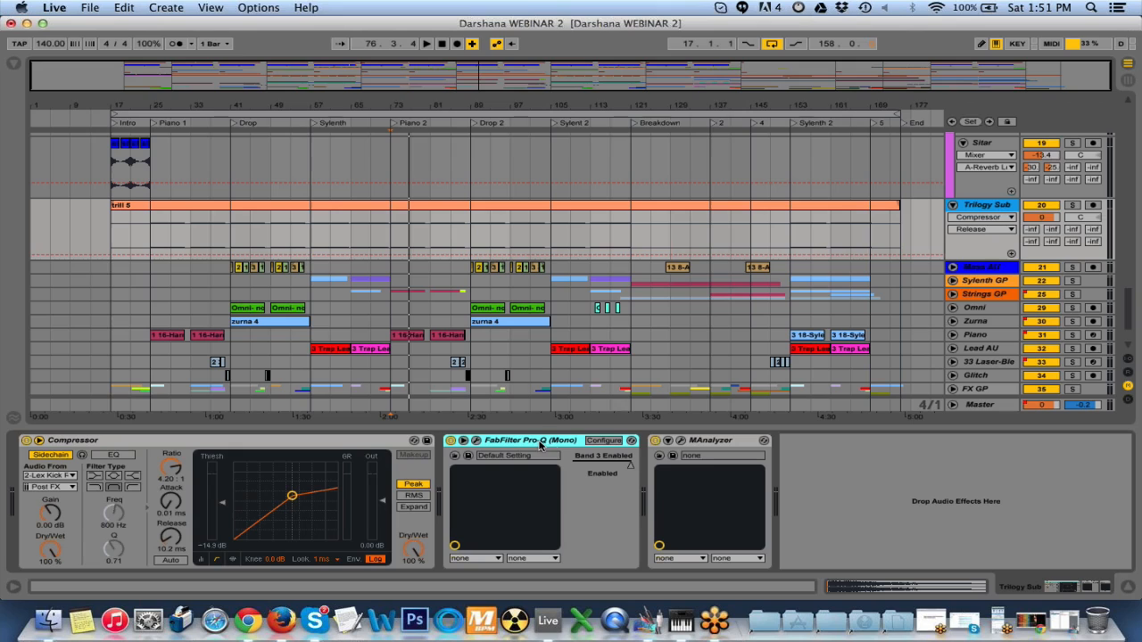
pyautogui.click(714, 442)
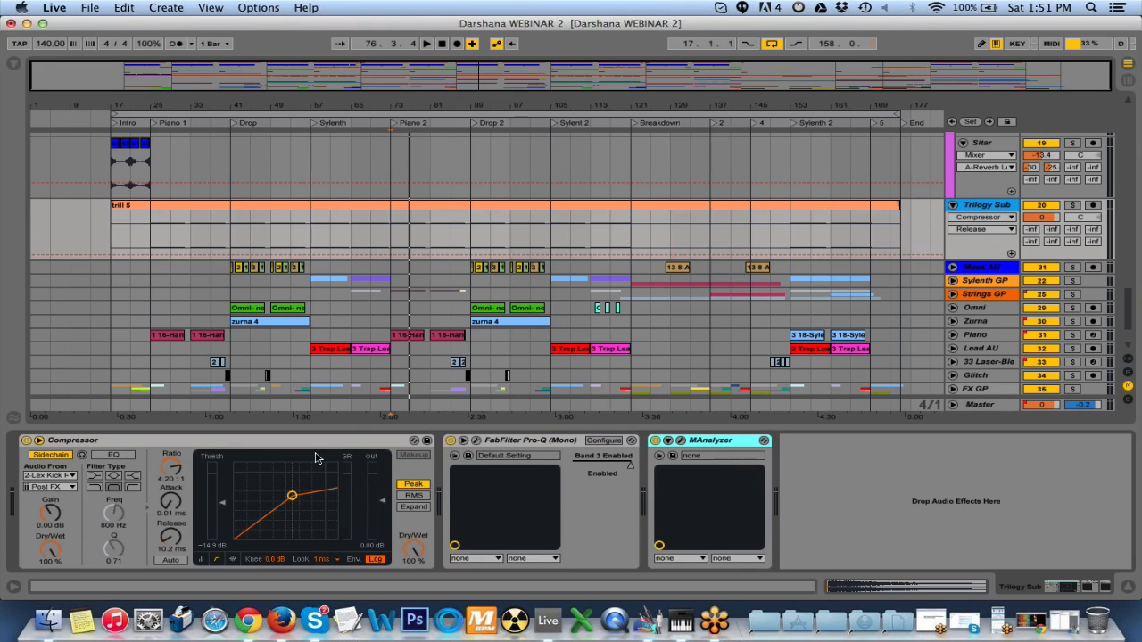
# - Solo the Trilogy Sub track and play it from the Piano 1 locator
pyautogui.click(1074, 206)
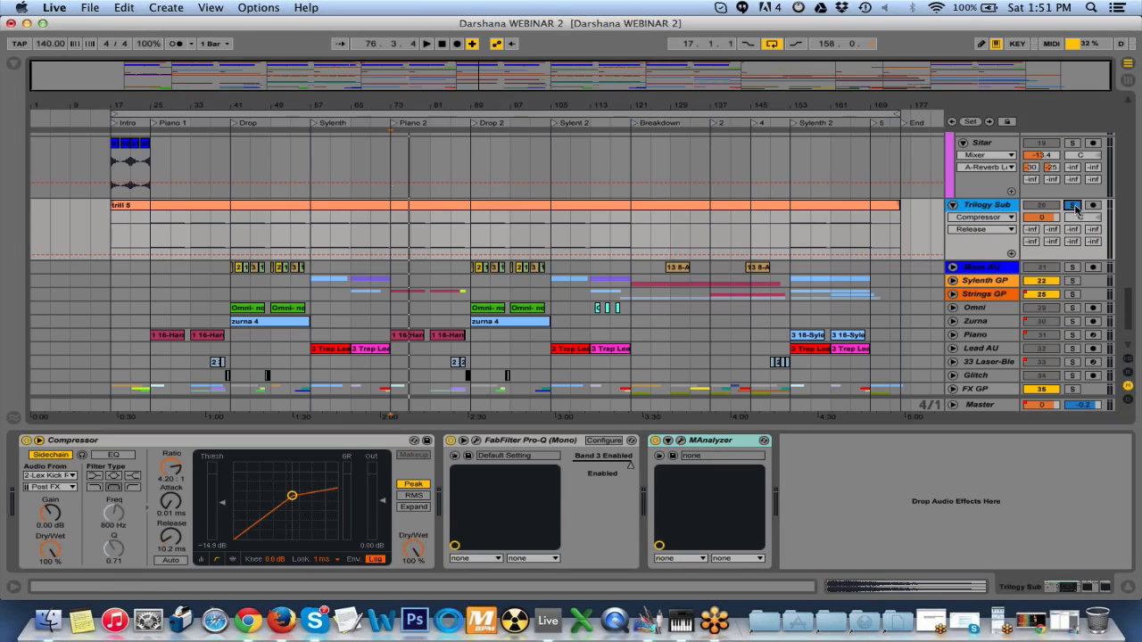
pyautogui.click(157, 126)
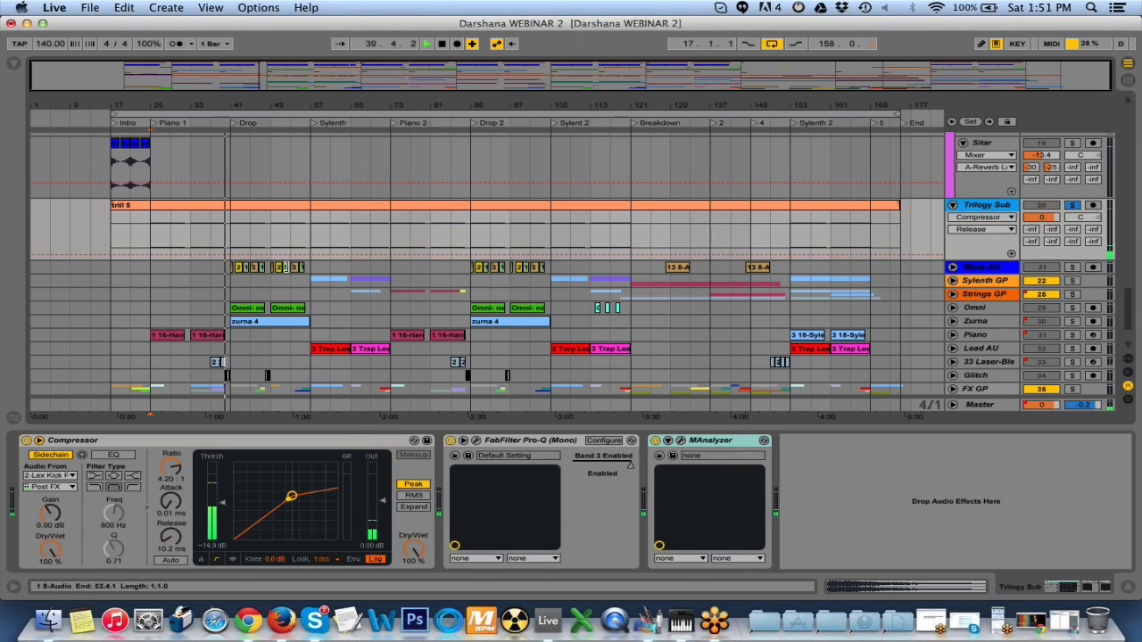
# - Open the Trilogy Sub's FabFilter Pro-Q and check the sub's spectrum against the EQ curve during playback
pyautogui.click(476, 441)
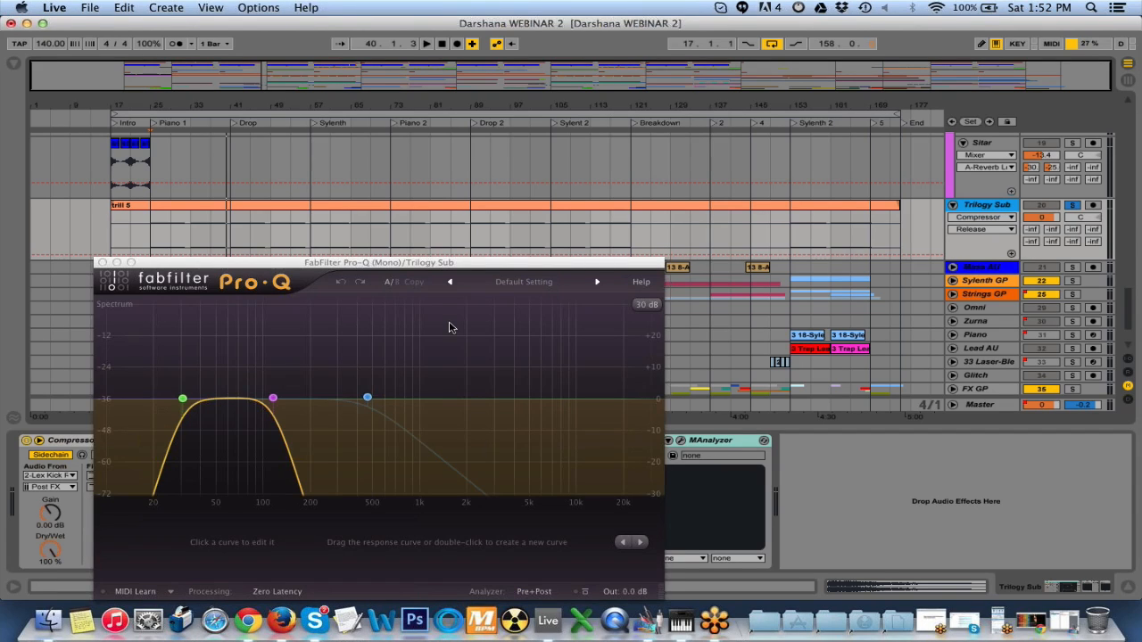
pyautogui.press('space')
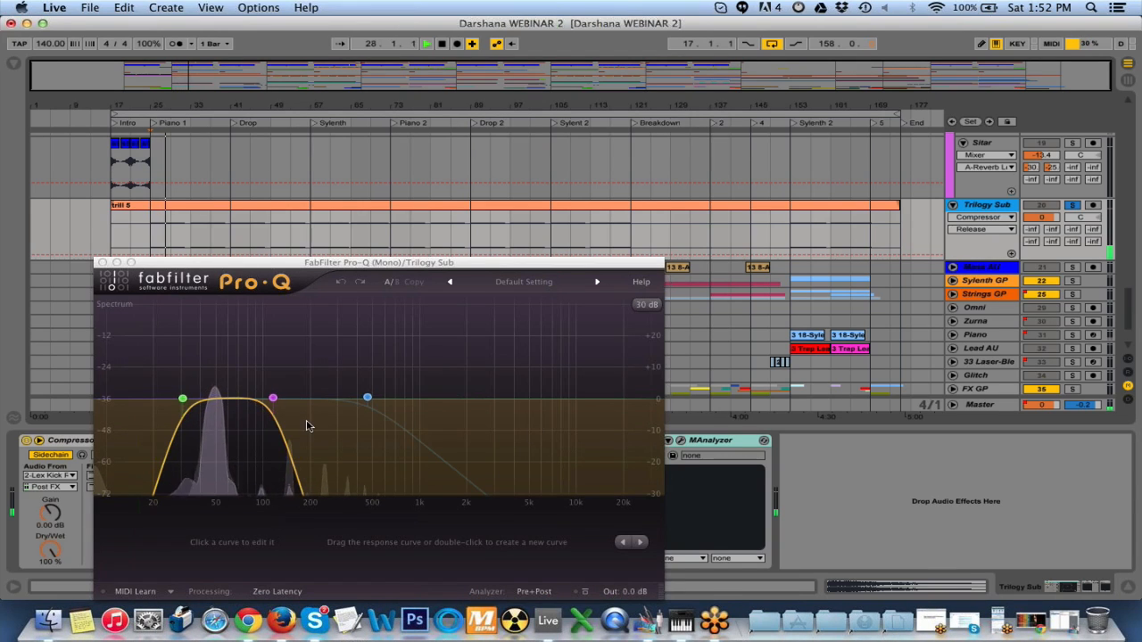
pyautogui.press('space')
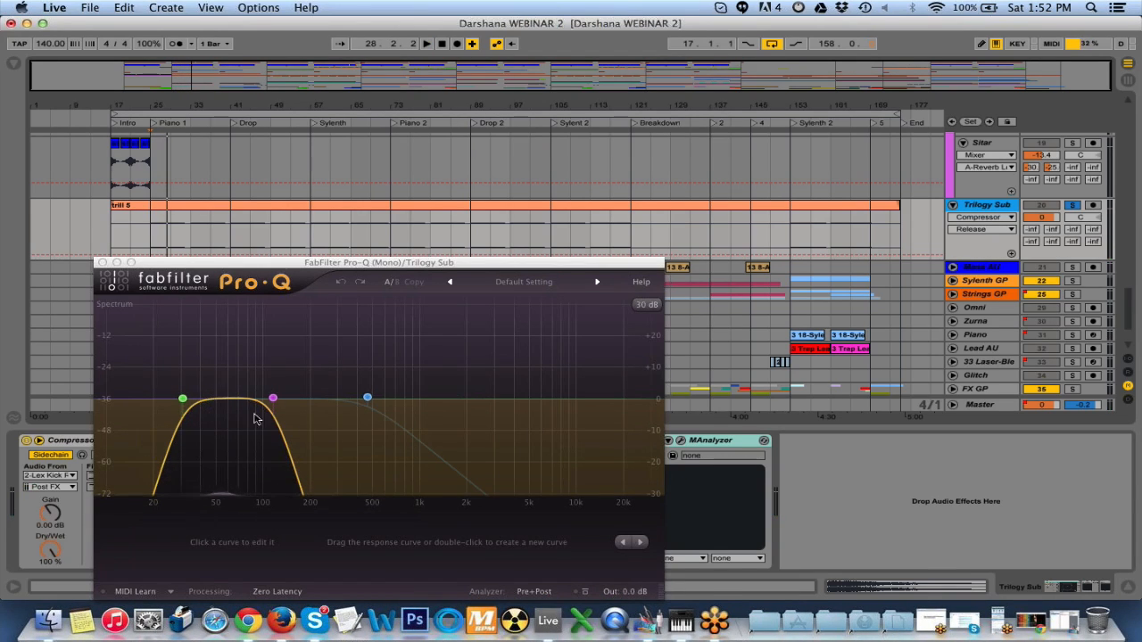
pyautogui.press('space')
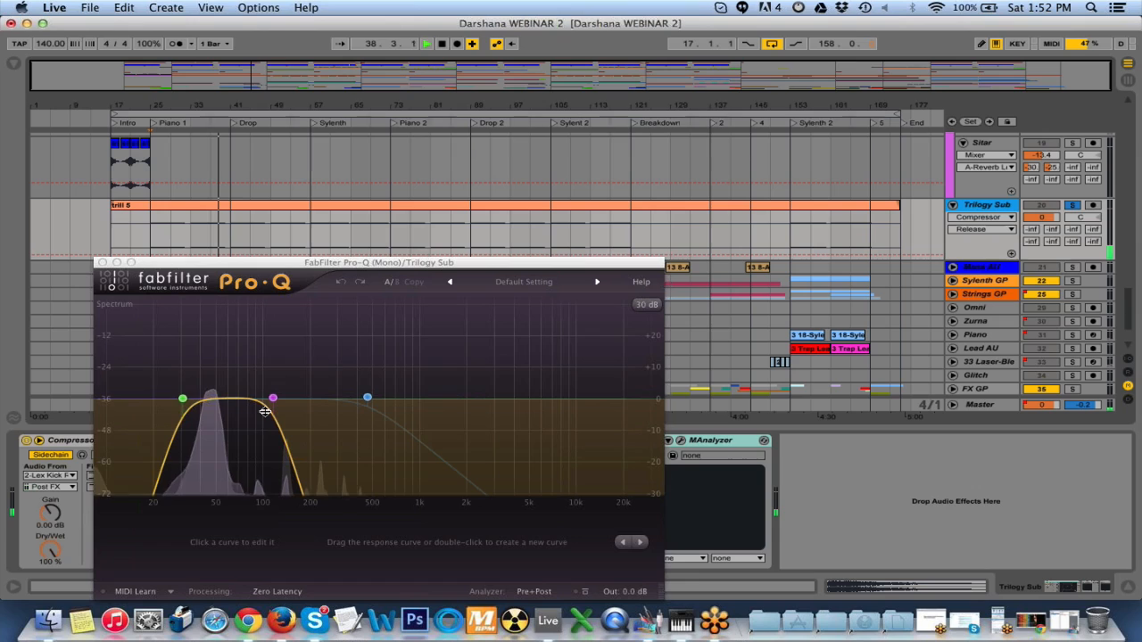
pyautogui.press('space')
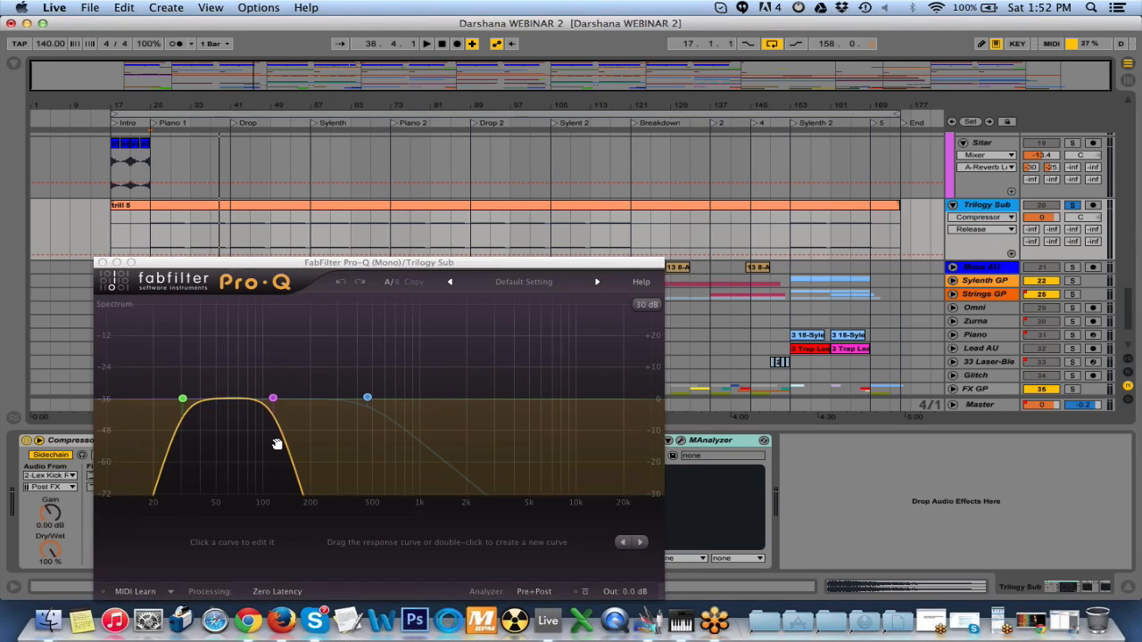
# - Inspect the high cut band in the Trilogy Sub's Pro-Q and replay the sub to compare its spectrum with the cuts
pyautogui.click(272, 397)
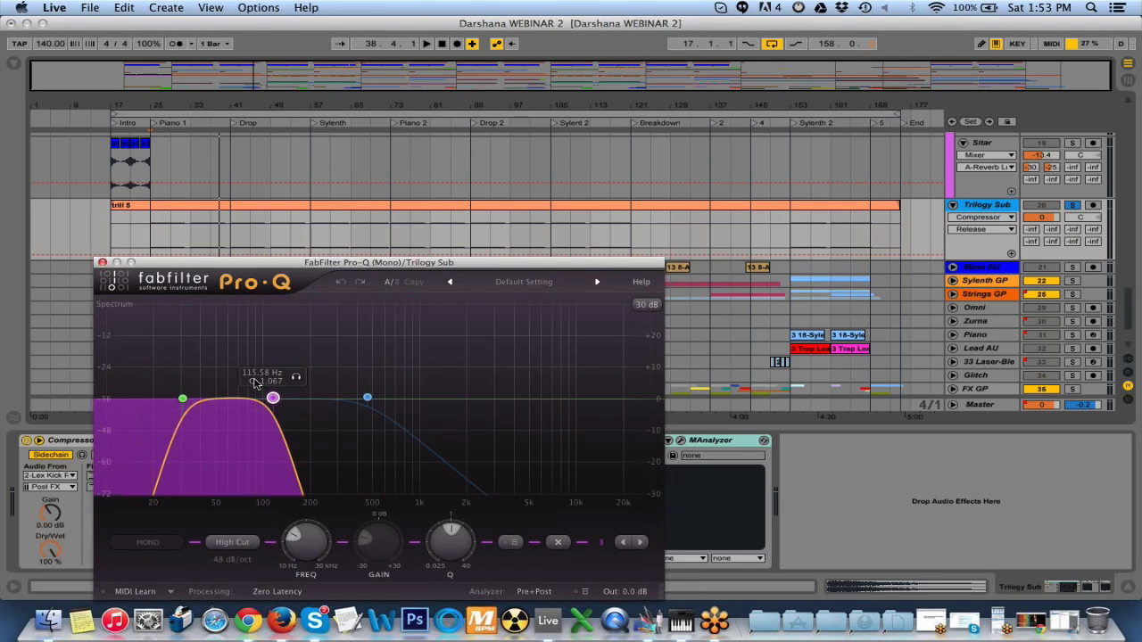
pyautogui.click(242, 474)
pyautogui.press('space')
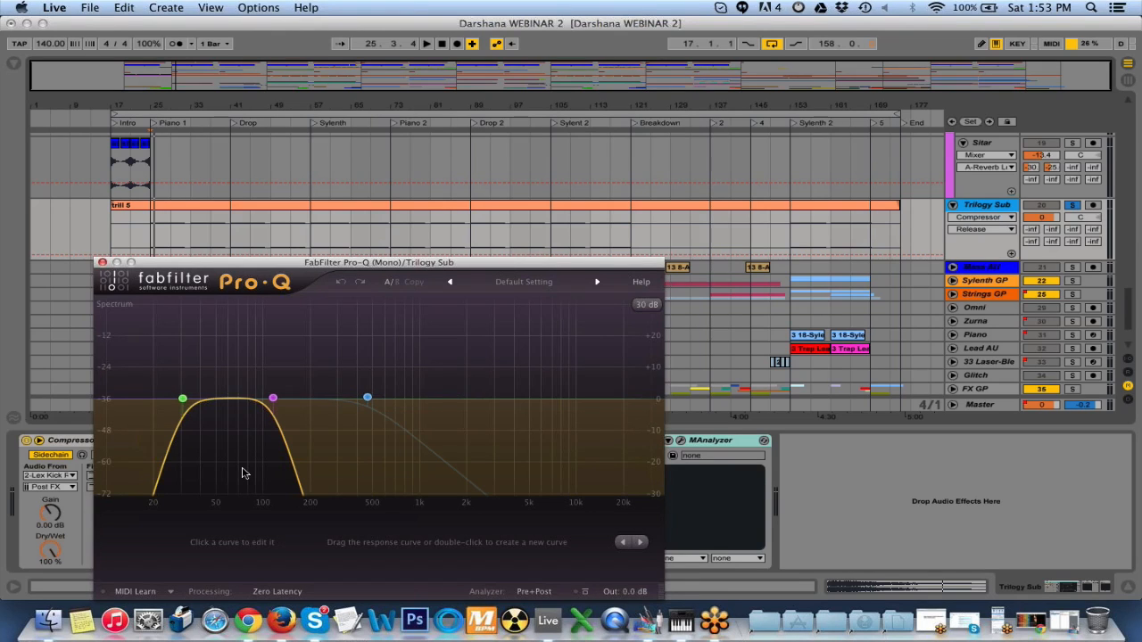
pyautogui.press('space')
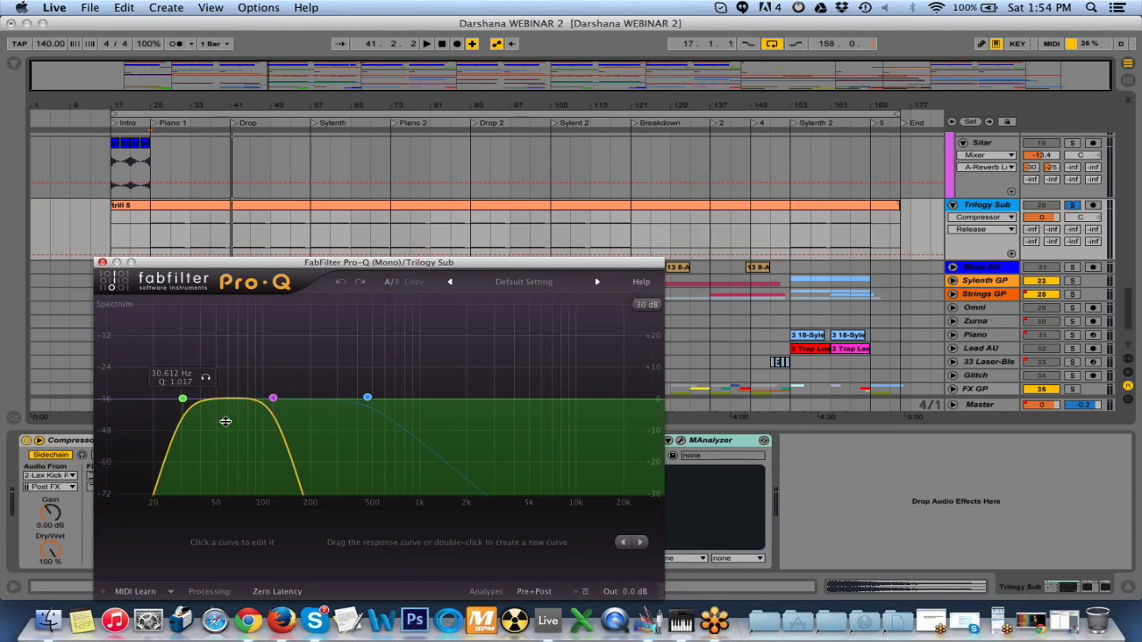
pyautogui.press('space')
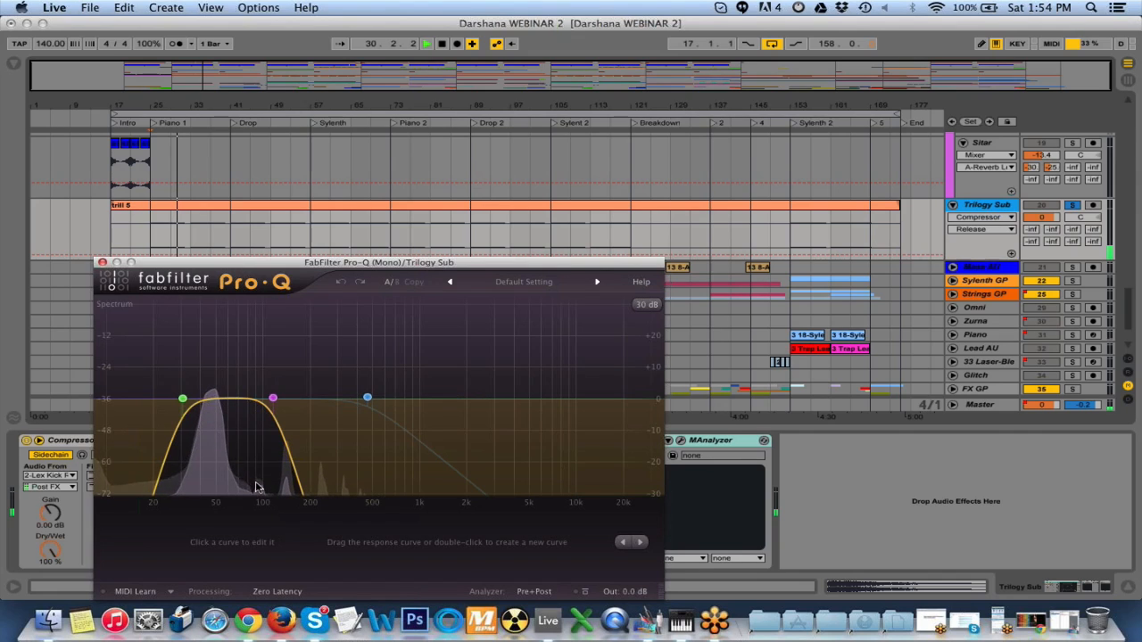
pyautogui.press('space')
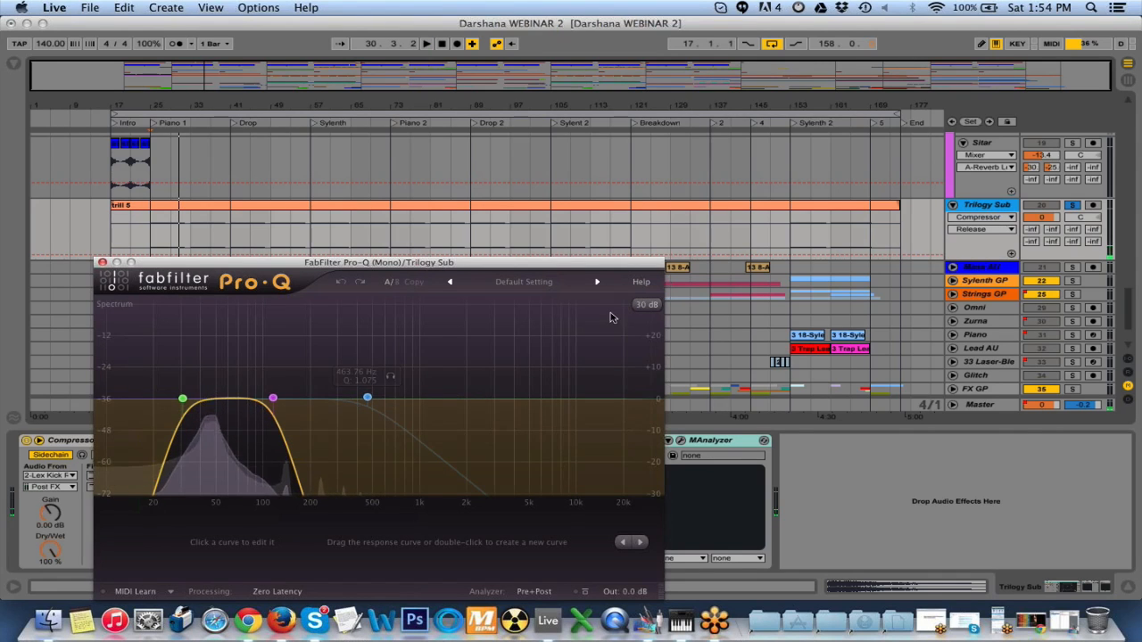
# - Close the Pro-Q and check the Trilogy Sub's spectrum in MAnalyzer during a short playback, closing the analyzer when done
pyautogui.click(102, 263)
pyautogui.click(674, 455)
pyautogui.press('space')
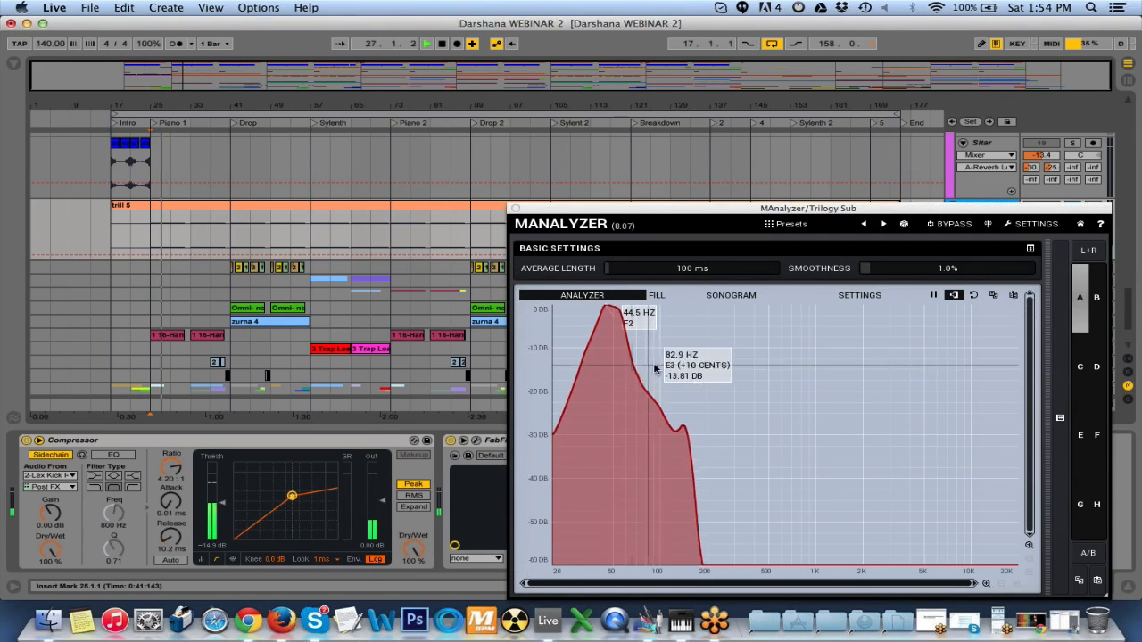
pyautogui.press('space')
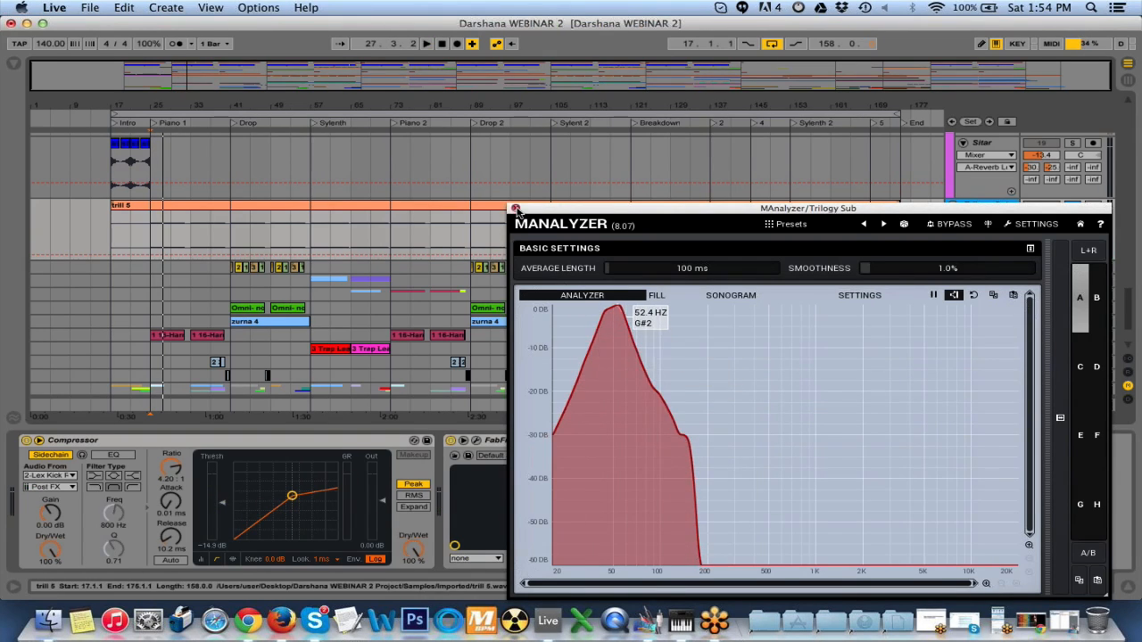
pyautogui.click(516, 208)
# - Take the Trilogy Sub off solo, and unfold and select the Mass AU track to show its device chain
pyautogui.scroll(-4, 929, 258)
pyautogui.click(953, 212)
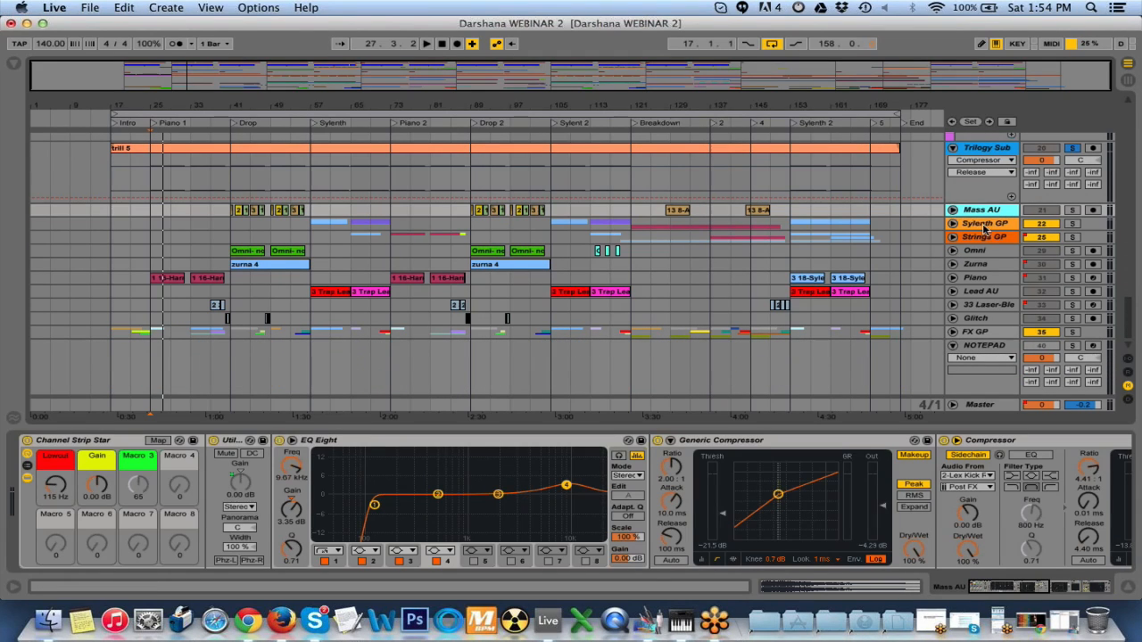
pyautogui.click(984, 225)
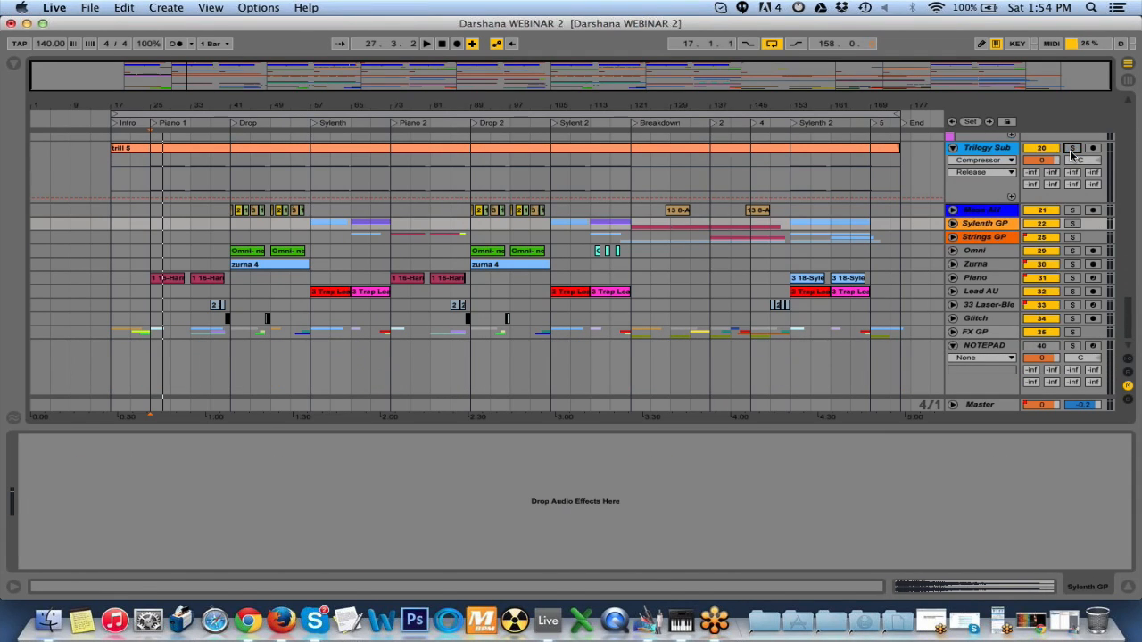
pyautogui.click(952, 210)
pyautogui.click(979, 214)
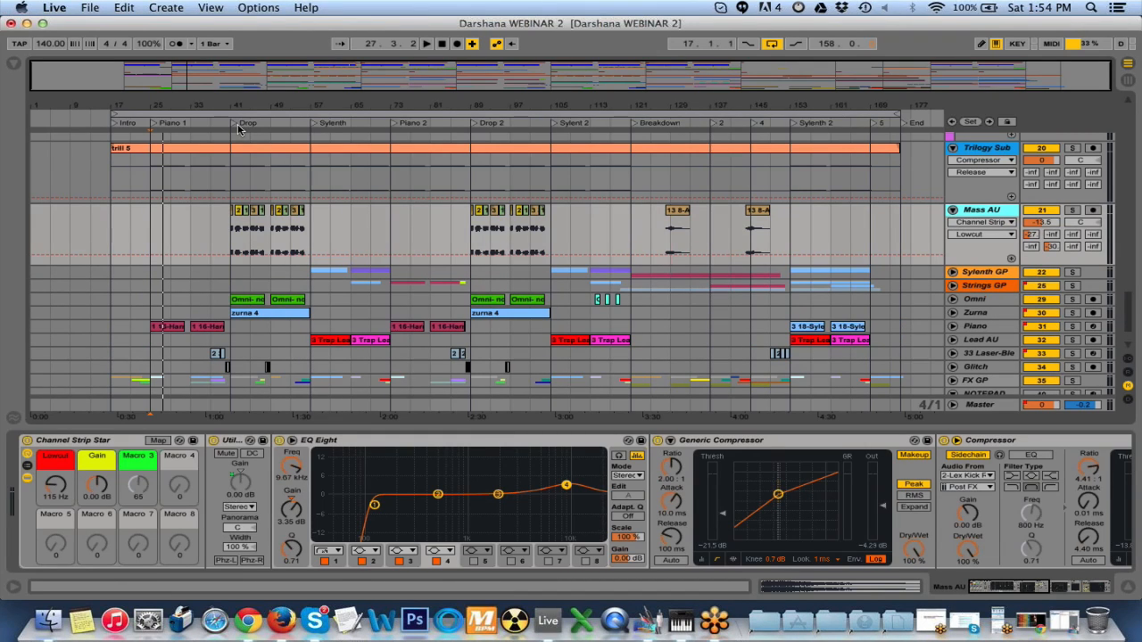
# - Play the track from the Drop locator and solo Mass AU to hear the bass on its own
pyautogui.click(238, 130)
pyautogui.click(986, 209)
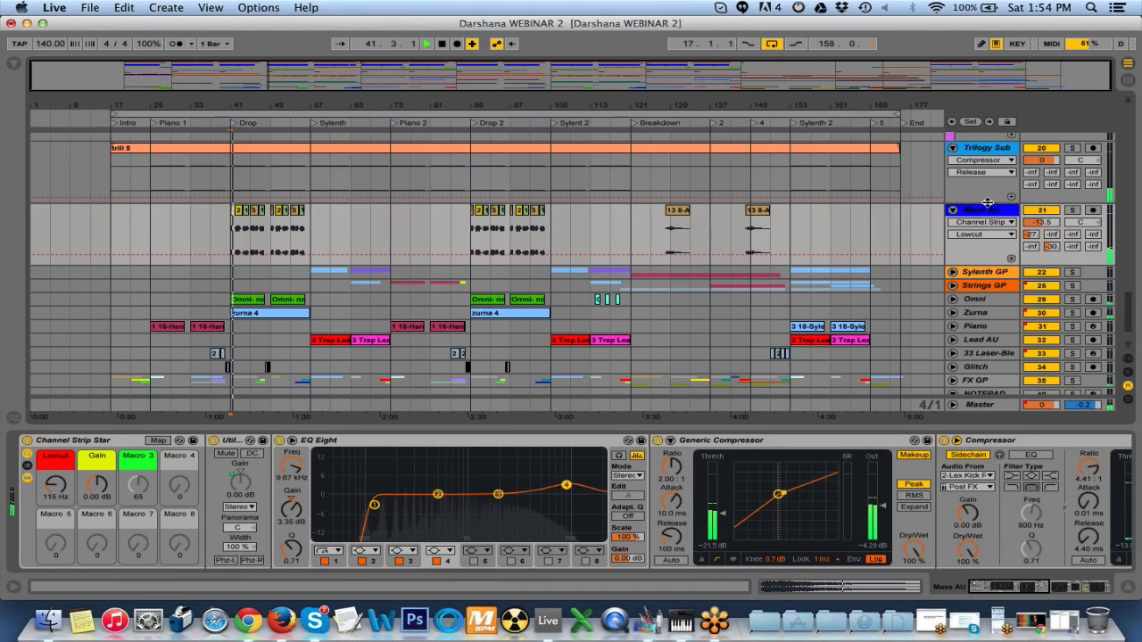
pyautogui.click(1075, 212)
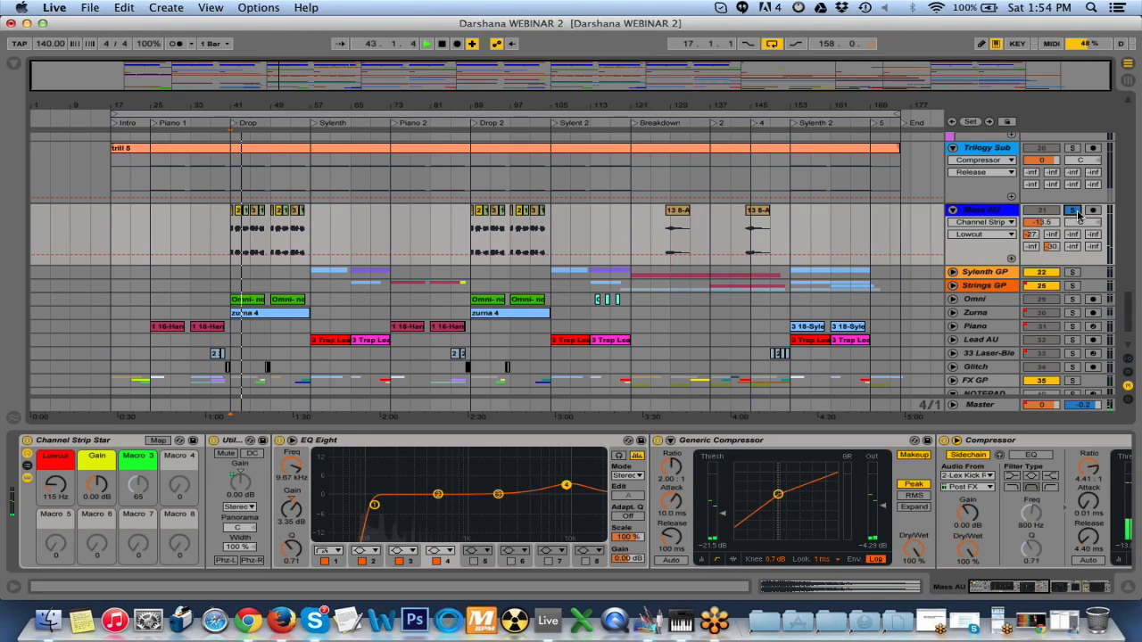
pyautogui.click(965, 456)
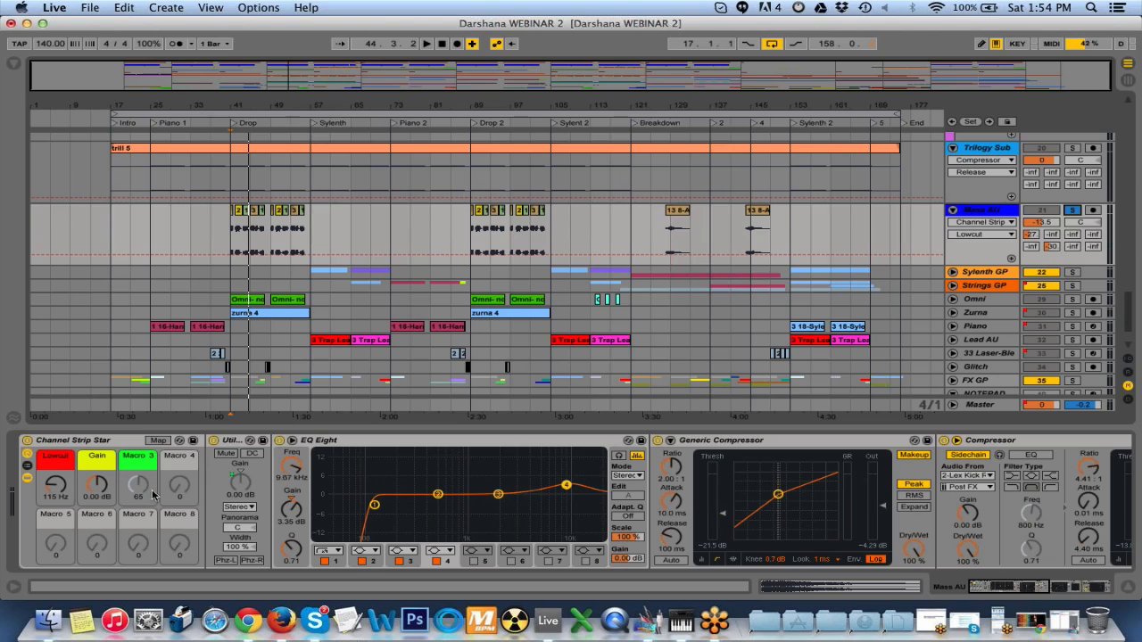
# - Examine Mass AU's device chain through to the Multiband Comp and select EQ Eight's low cut, band 1
pyautogui.click(1022, 589)
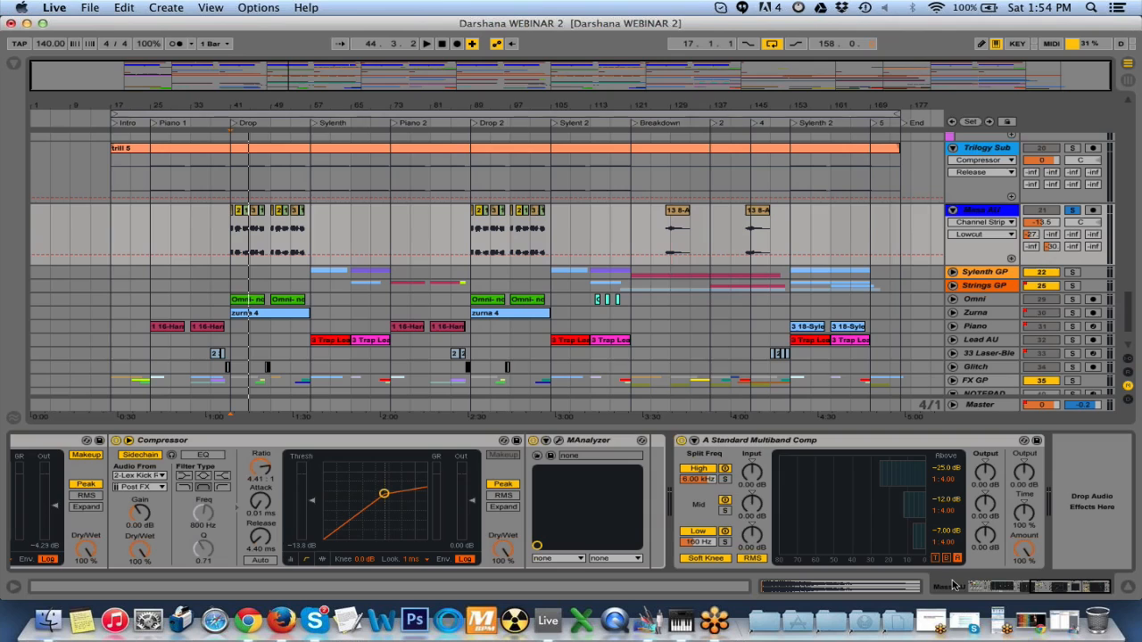
pyautogui.click(1017, 590)
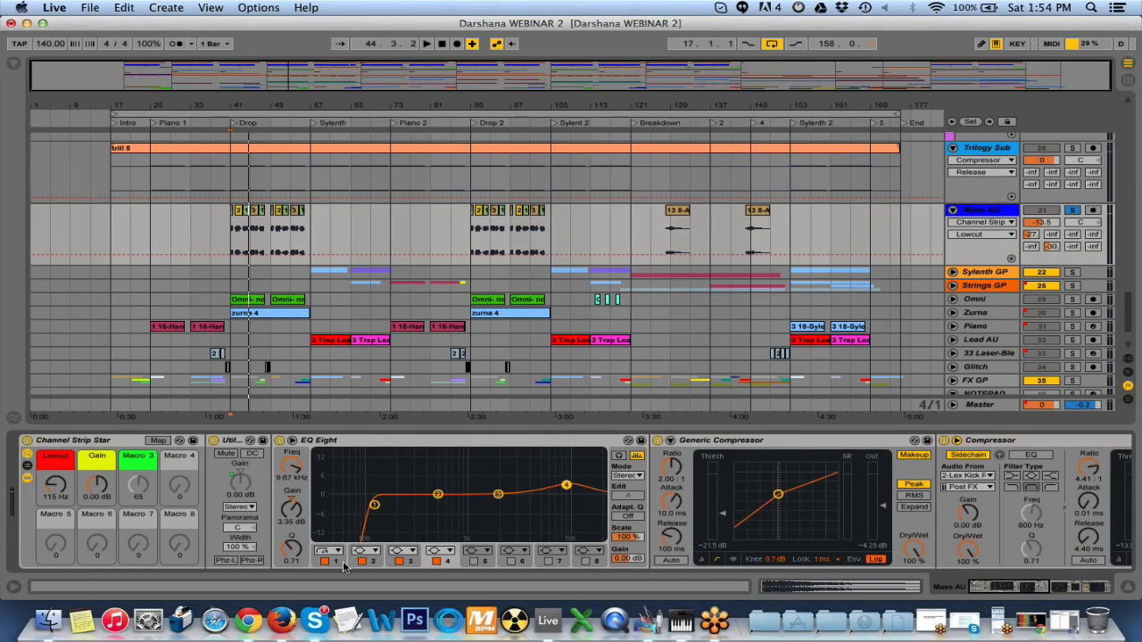
pyautogui.click(341, 566)
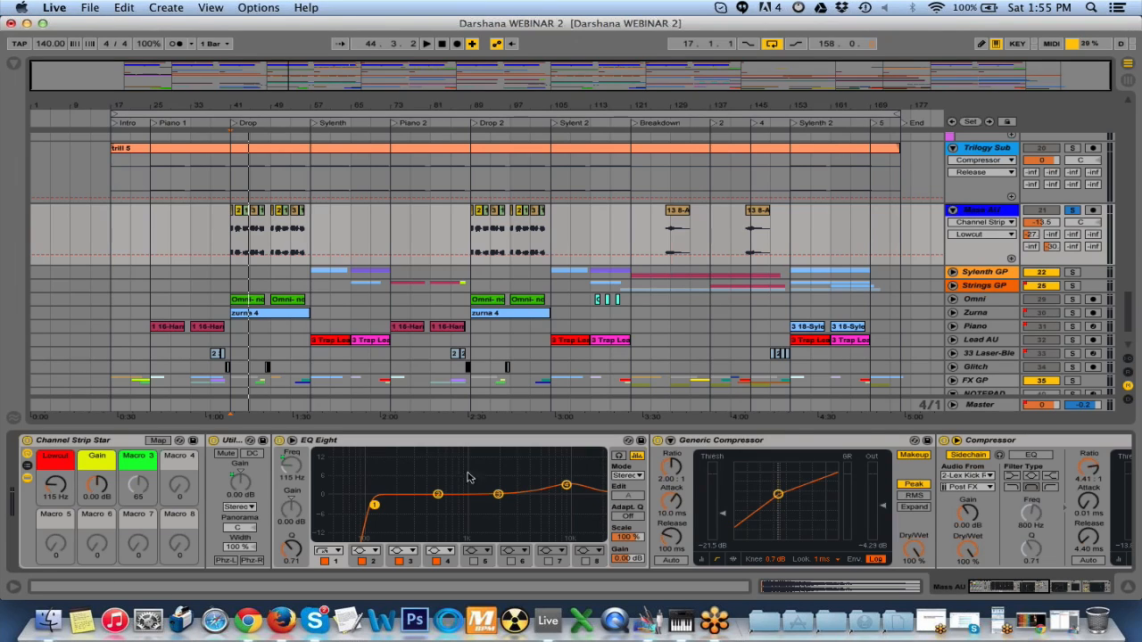
# - Take Mass AU off solo and unfold the Sylenth GP group to show its two Sylenth tracks
pyautogui.click(1005, 148)
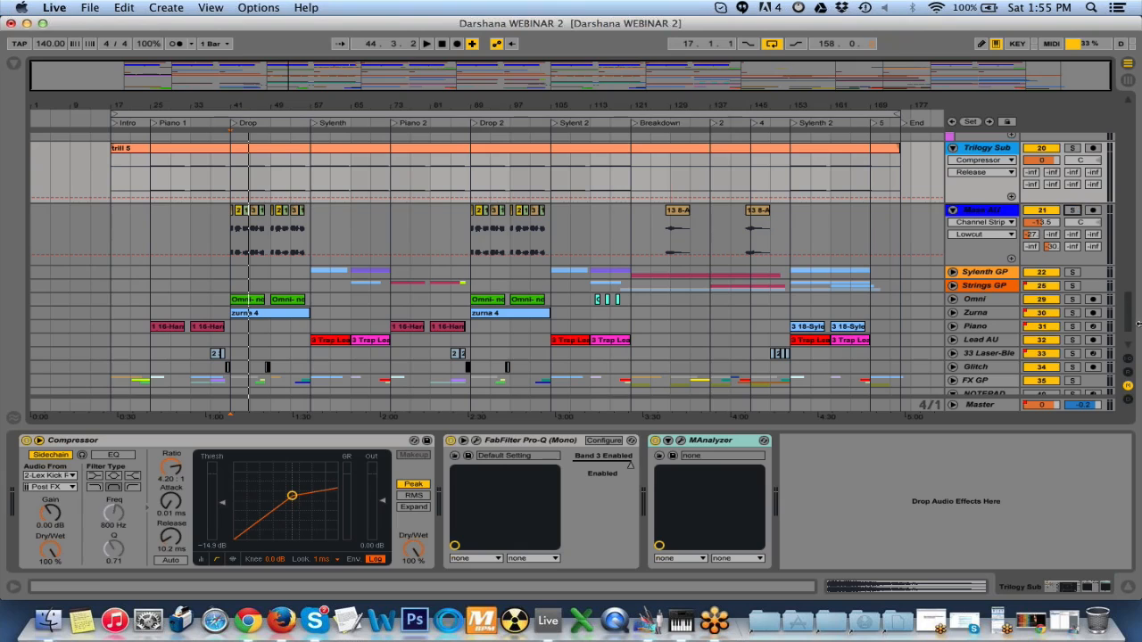
pyautogui.scroll(-1, 1084, 306)
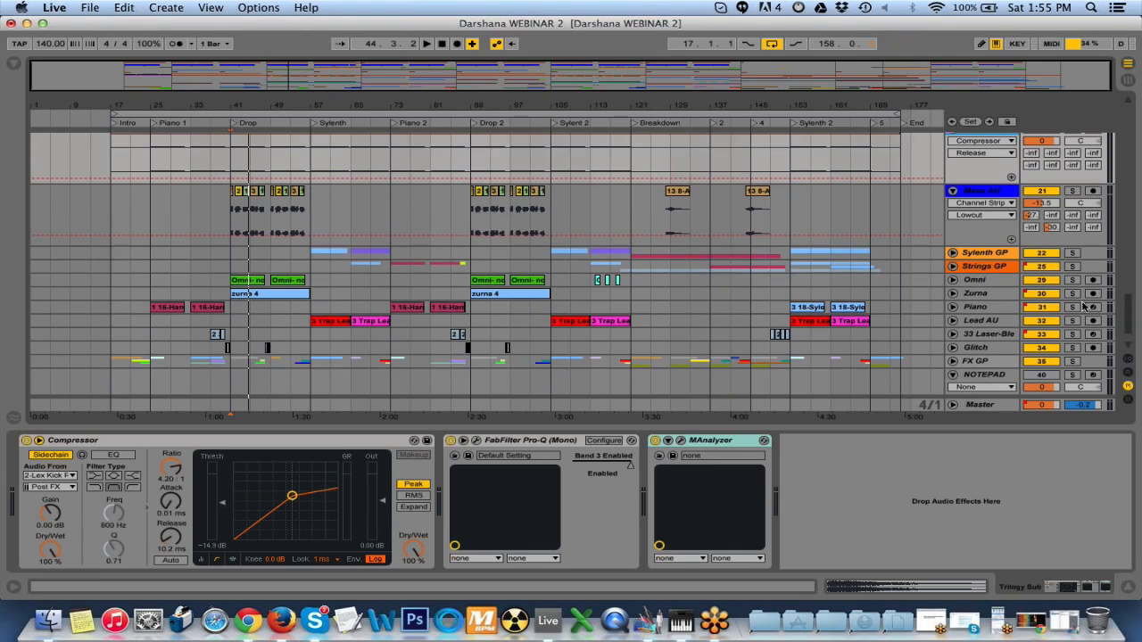
pyautogui.click(952, 253)
pyautogui.click(994, 254)
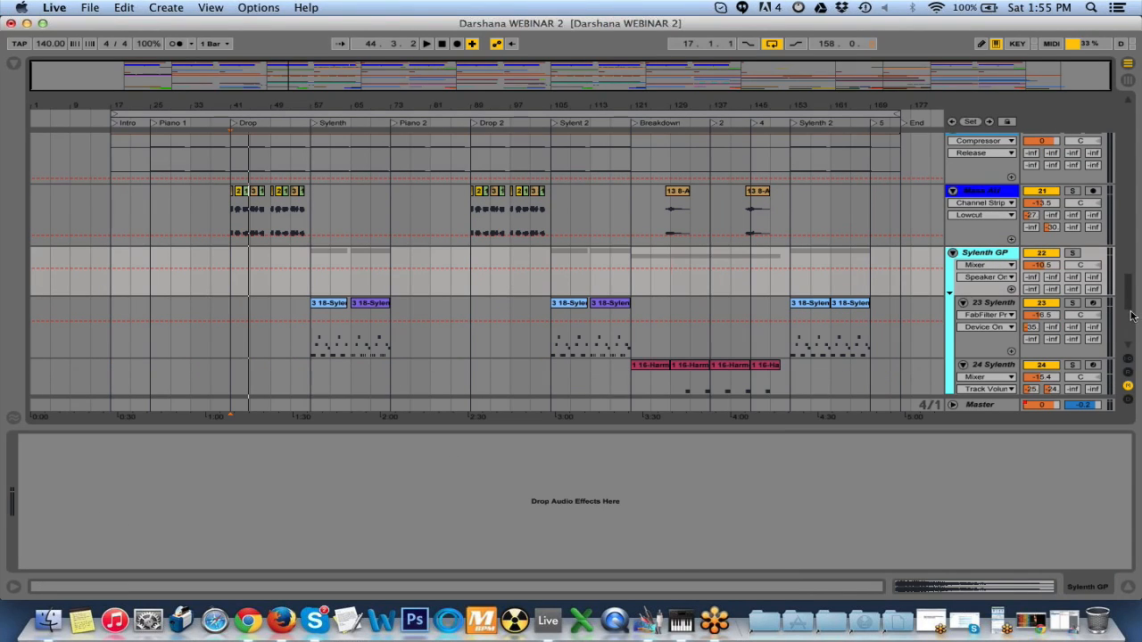
pyautogui.scroll(-4, 1130, 313)
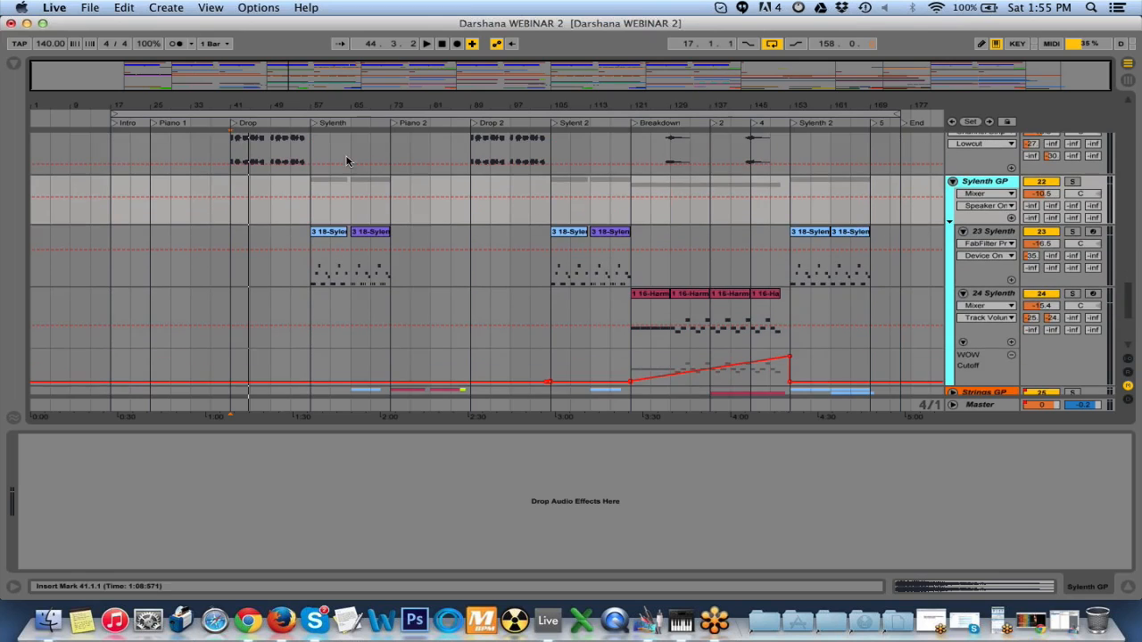
# - Play from the Sylenth locator, solo track 23 Sylenth and show its device chain
pyautogui.click(312, 127)
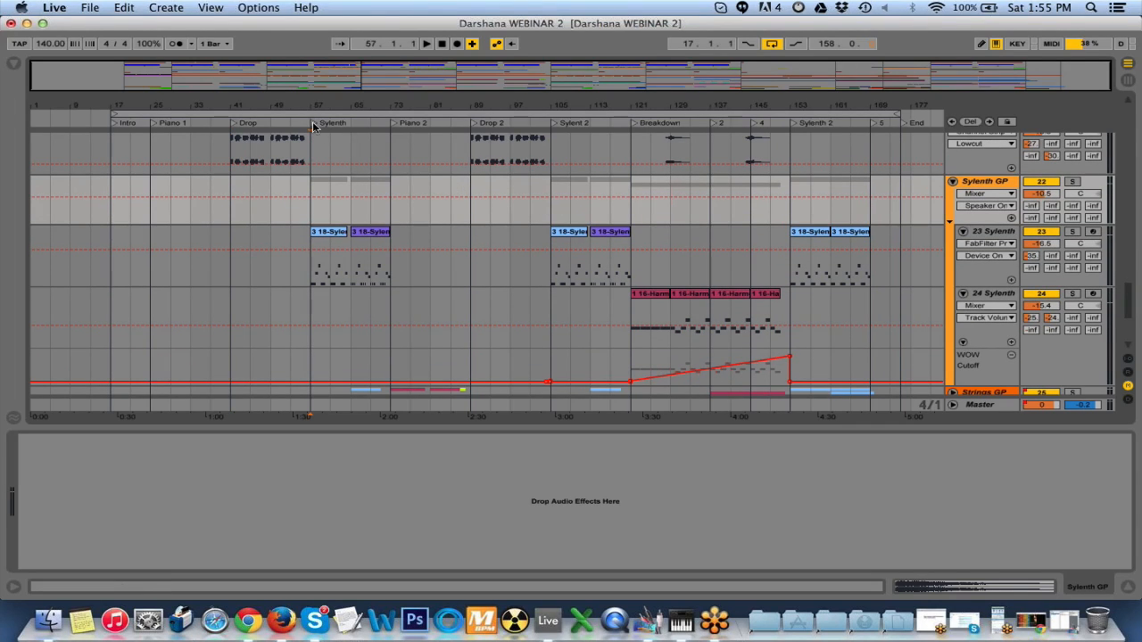
pyautogui.press('space')
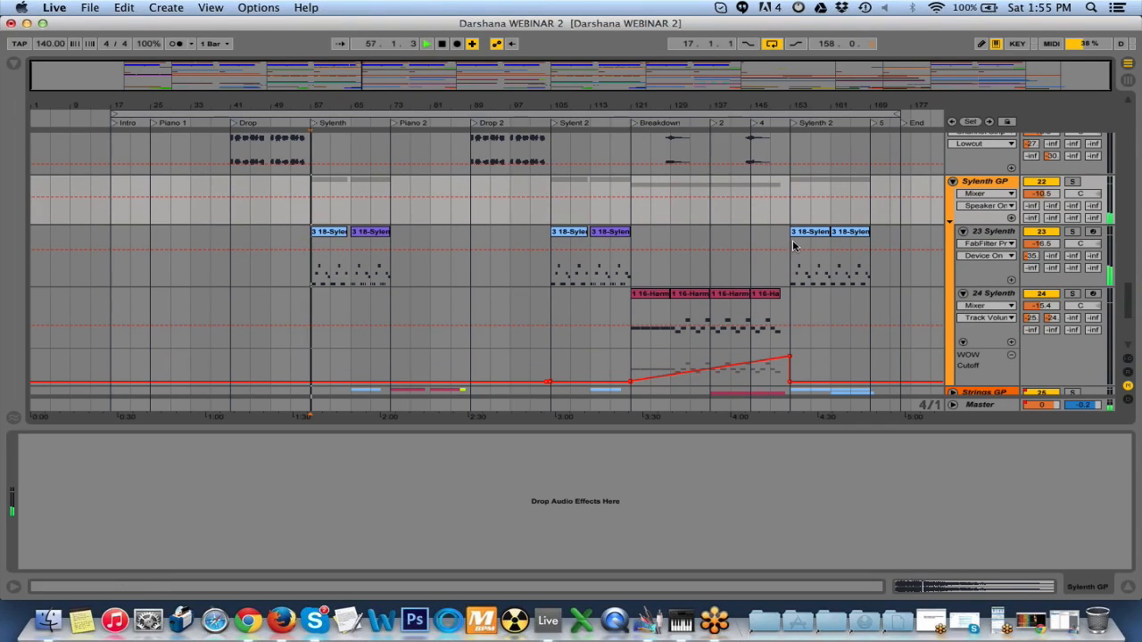
pyautogui.click(1073, 232)
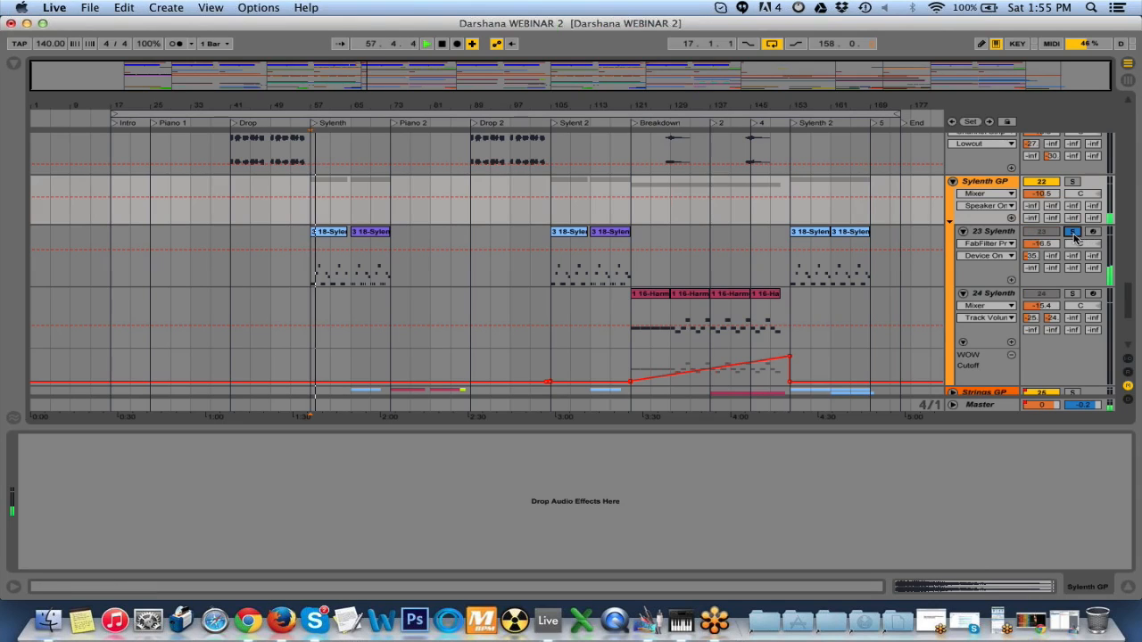
pyautogui.click(1005, 237)
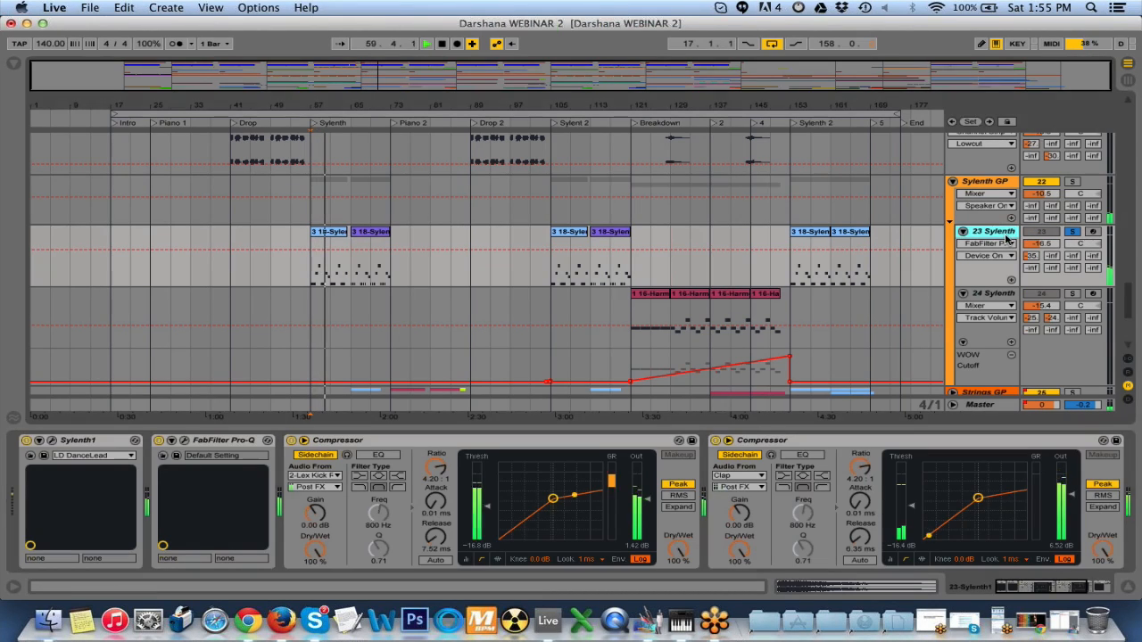
pyautogui.press('space')
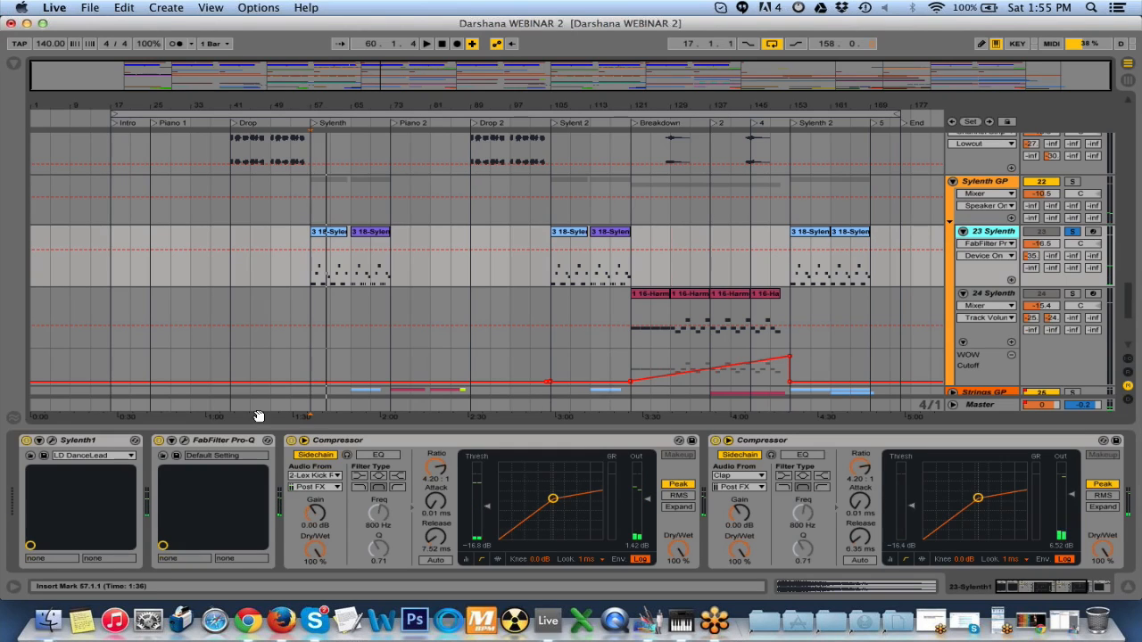
# - Open 23 Sylenth's FabFilter Pro-Q and inspect its low cut band against the lead's spectrum during playback
pyautogui.press('super+alt+p')
pyautogui.press('space')
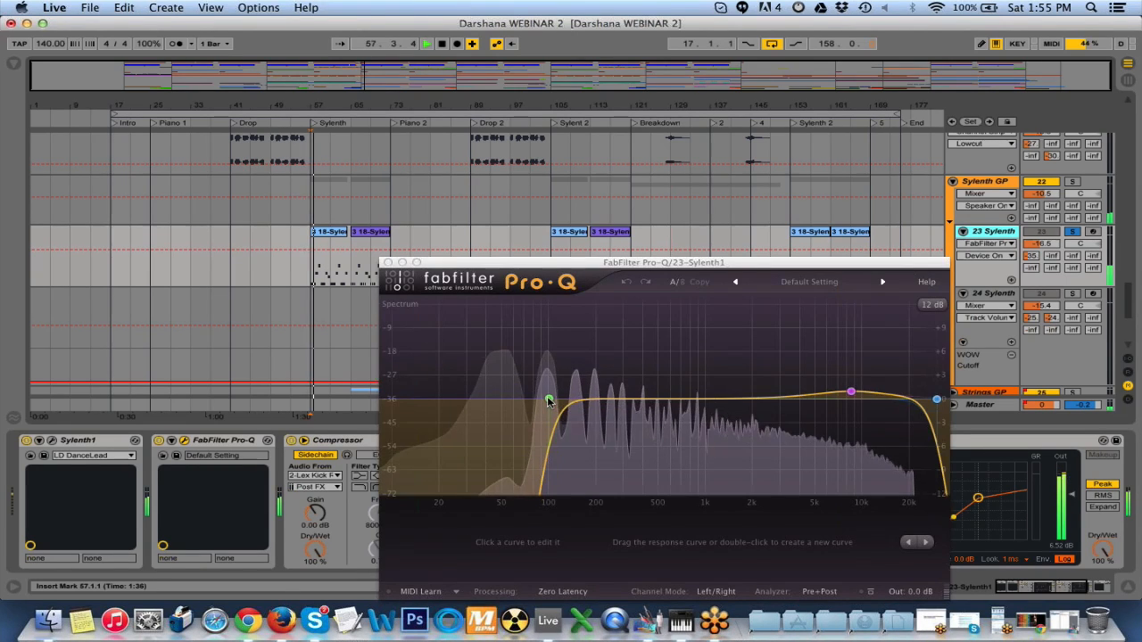
pyautogui.click(548, 401)
pyautogui.press('space')
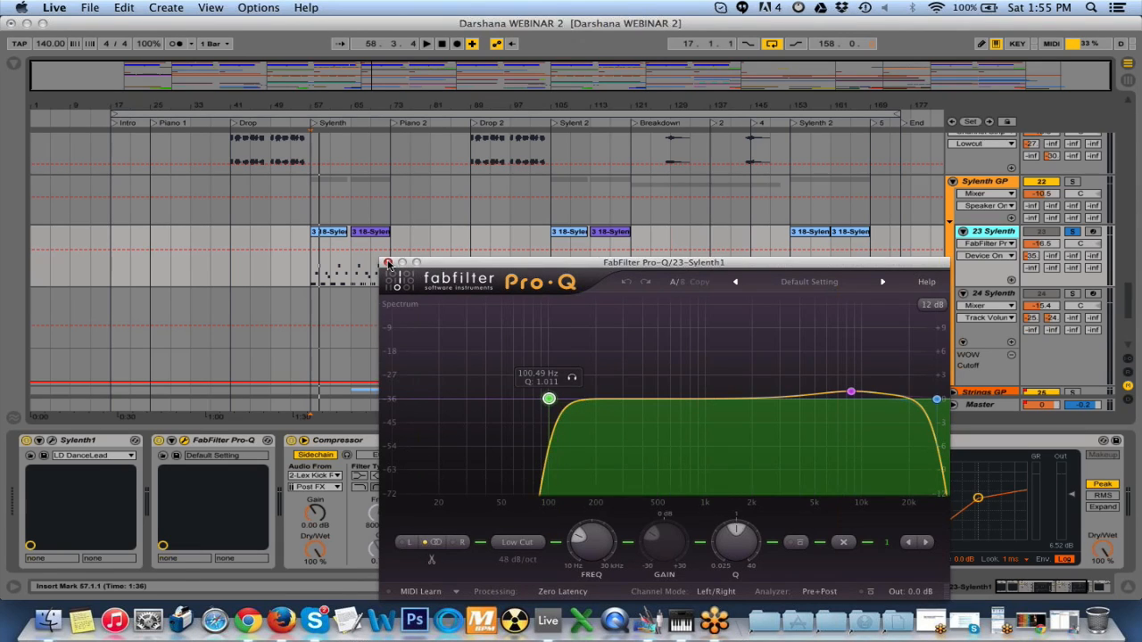
pyautogui.click(387, 263)
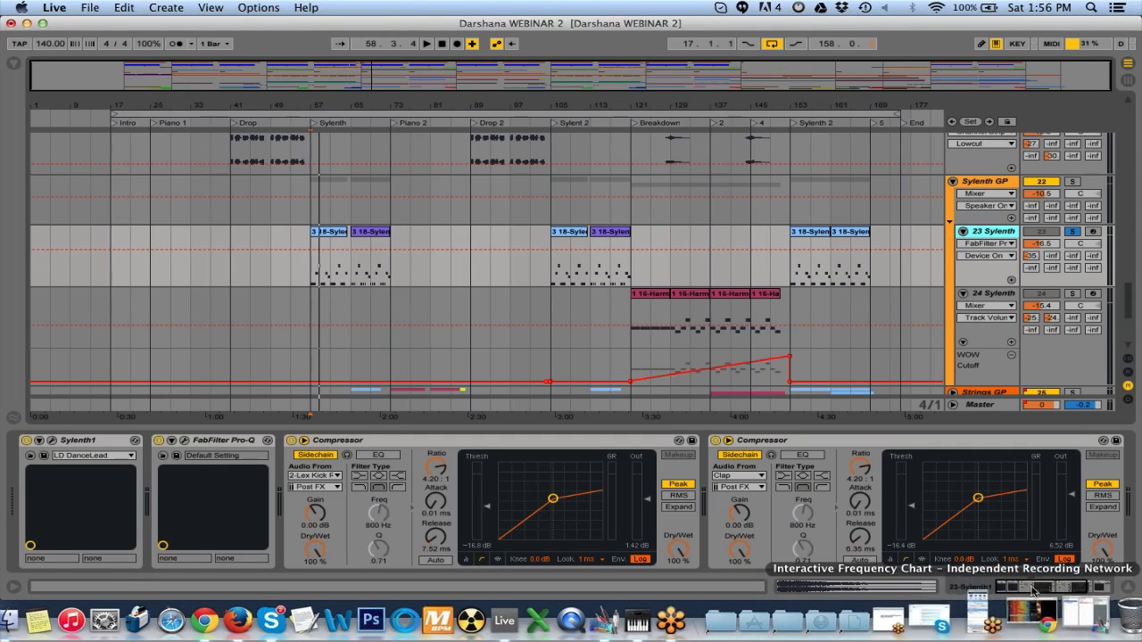
# - Examine 23 Sylenth's two Compressors, sidechained to the Lex Kick and the Clap, and the rest of its device chain
pyautogui.hscroll(5, 713, 508)
pyautogui.hscroll(-2, 660, 482)
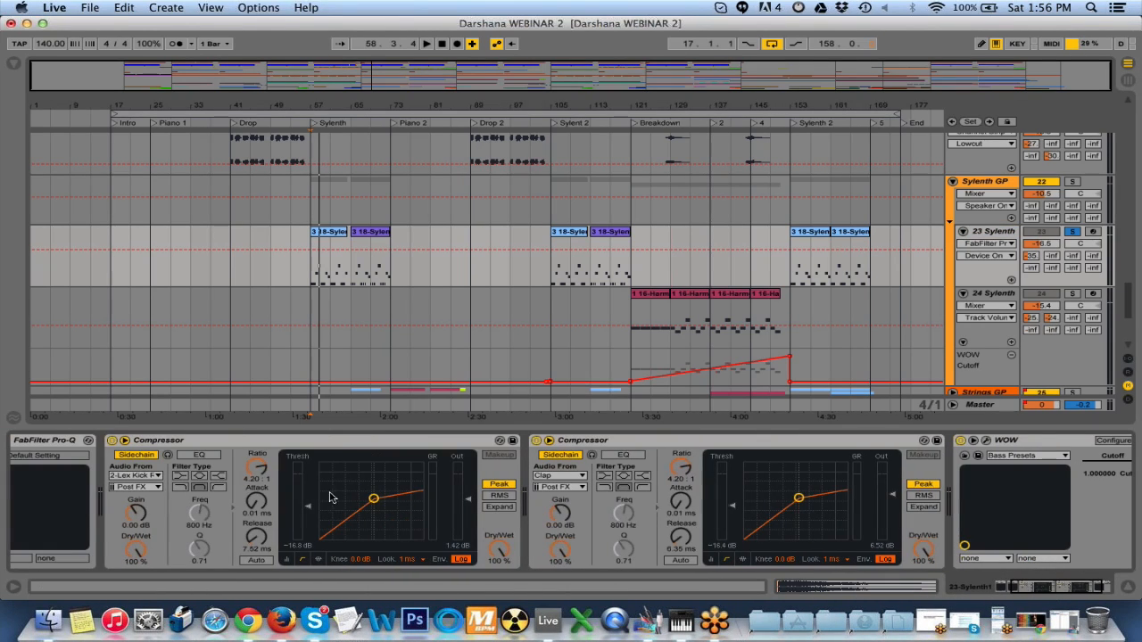
pyautogui.click(125, 440)
pyautogui.click(125, 441)
pyautogui.moveTo(1069, 588); pyautogui.dragTo(997, 589)
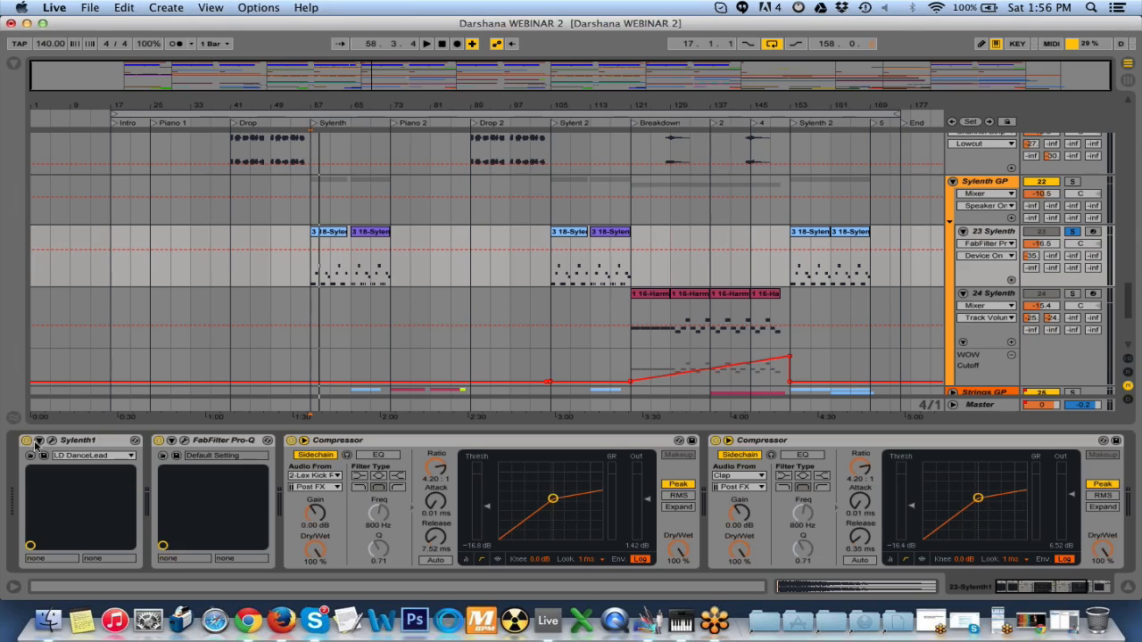
# - Reopen 23 Sylenth's Pro-Q and replay the lead to view the low frequencies removed below the cut
pyautogui.click(185, 440)
pyautogui.press('space')
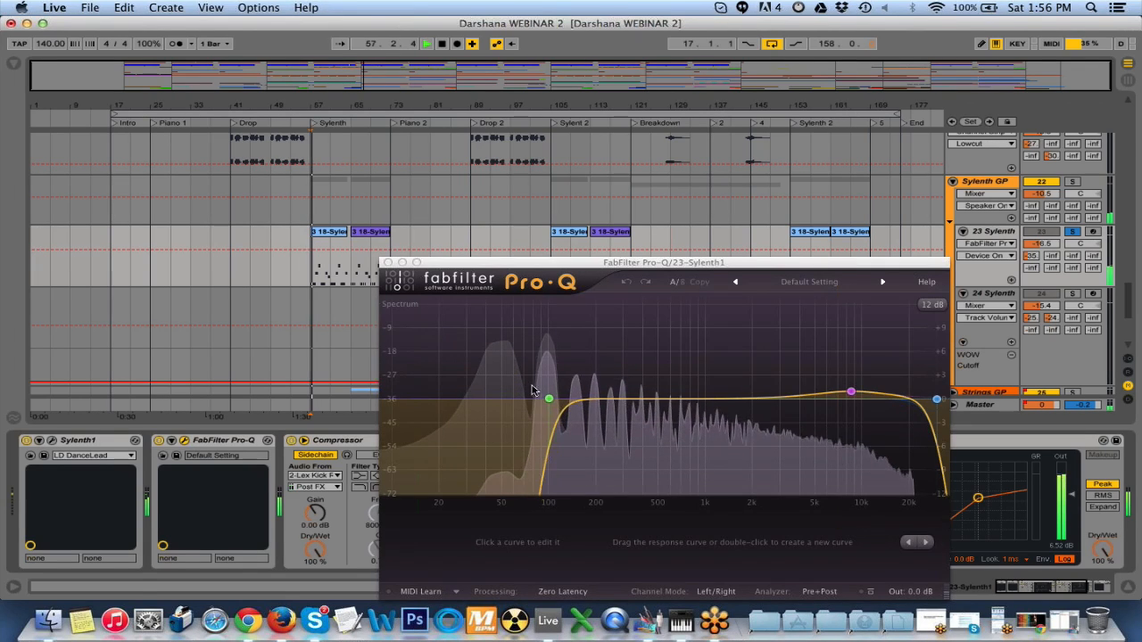
pyautogui.press('space')
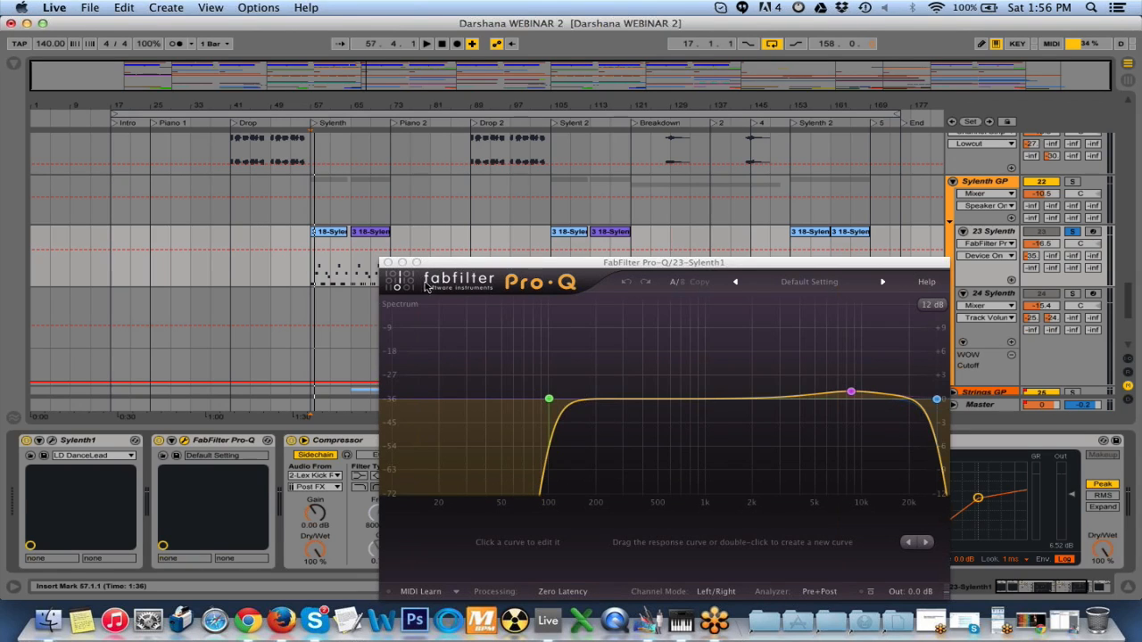
pyautogui.click(389, 262)
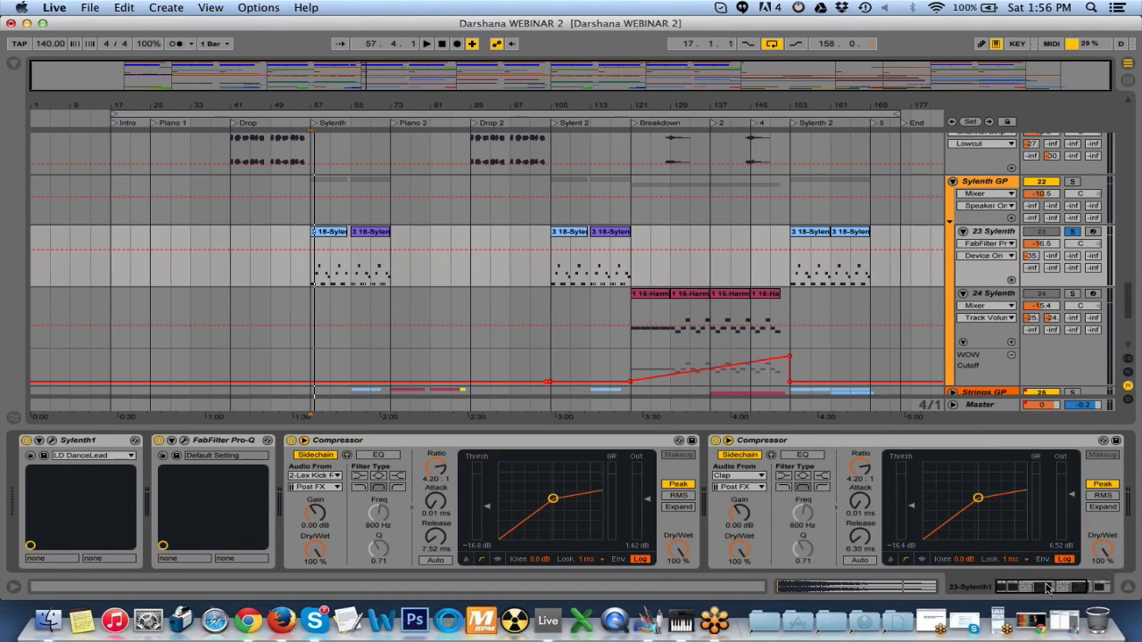
pyautogui.moveTo(1056, 589); pyautogui.dragTo(1075, 590)
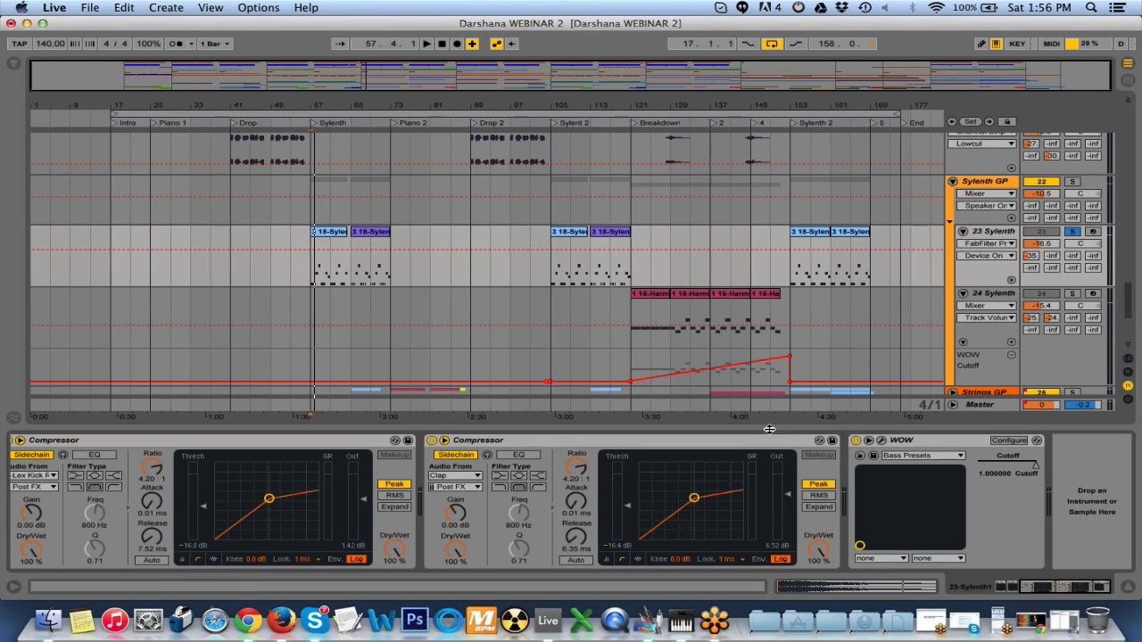
pyautogui.click(881, 441)
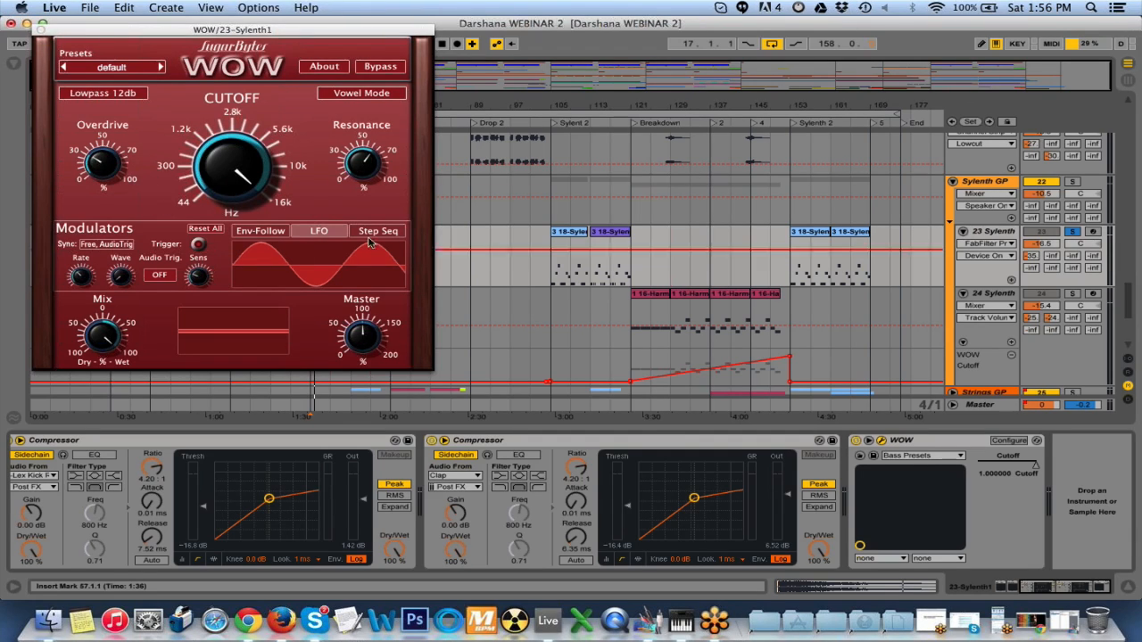
# - Close the WOW plugin, solo 24 Sylenth and audition it from the Breakdown and marker 2, then end playback and unsolo it
pyautogui.click(41, 30)
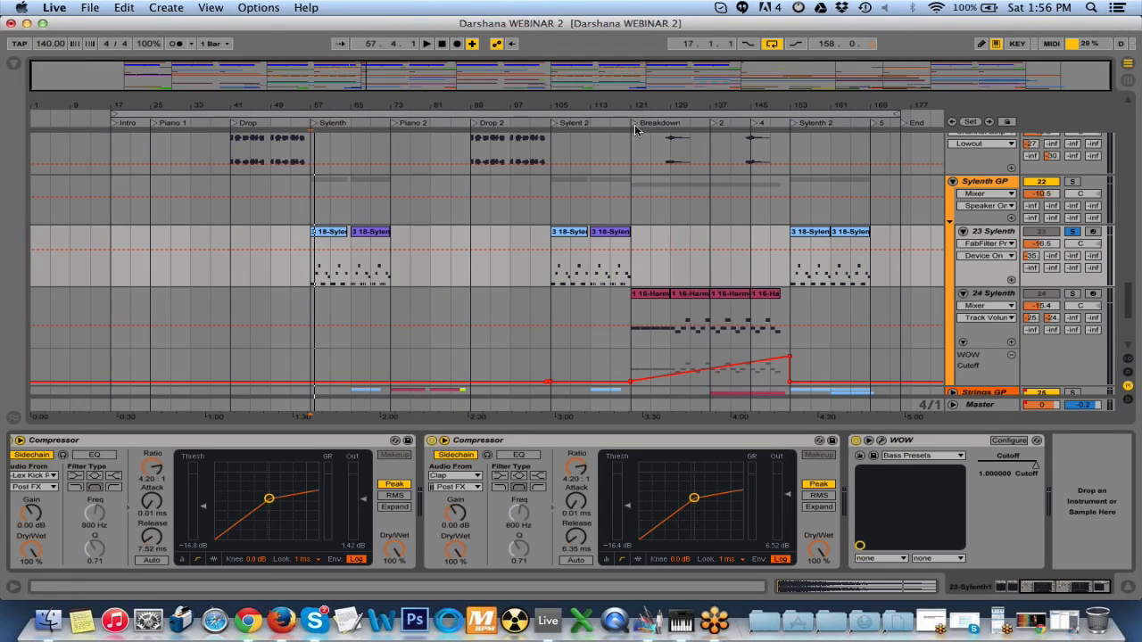
pyautogui.click(638, 134)
pyautogui.click(1071, 293)
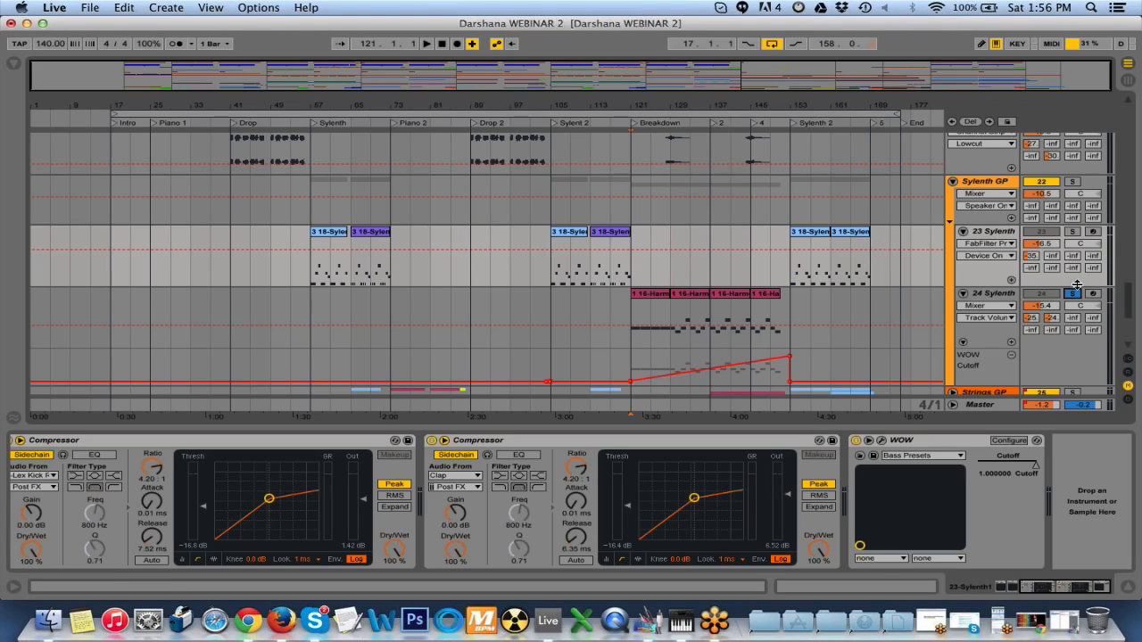
pyautogui.press('space')
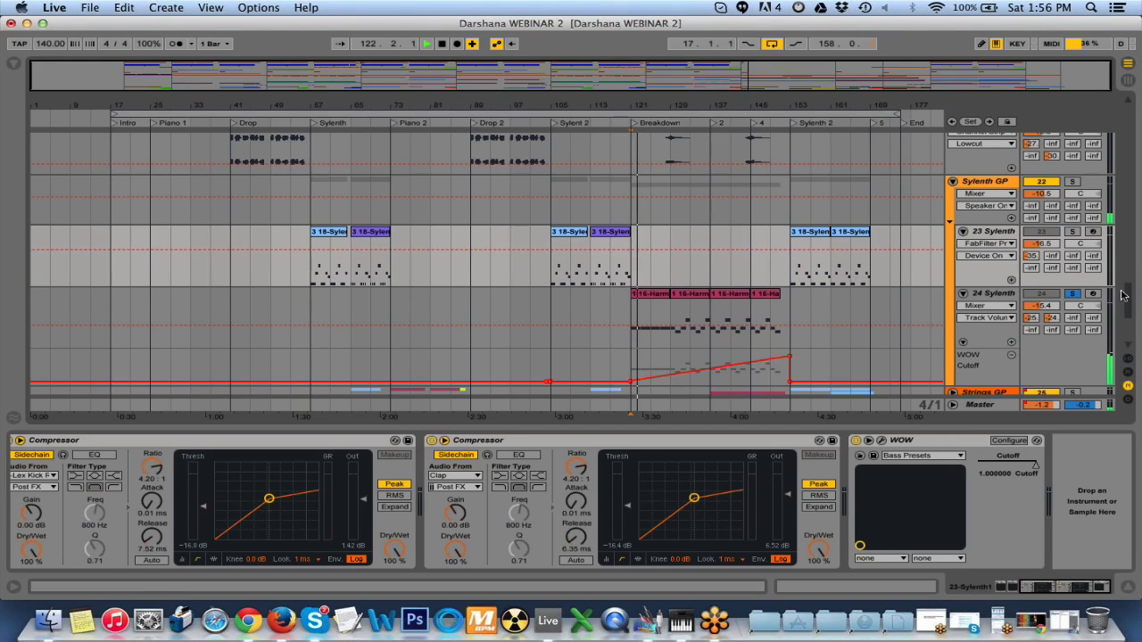
pyautogui.scroll(-4, 713, 179)
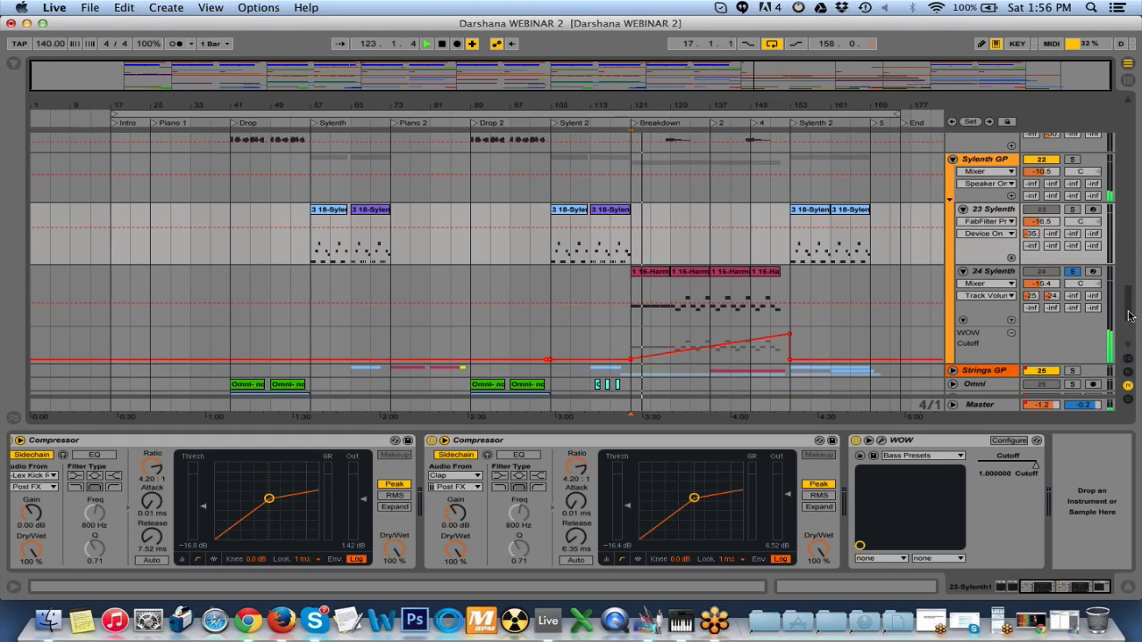
pyautogui.click(719, 124)
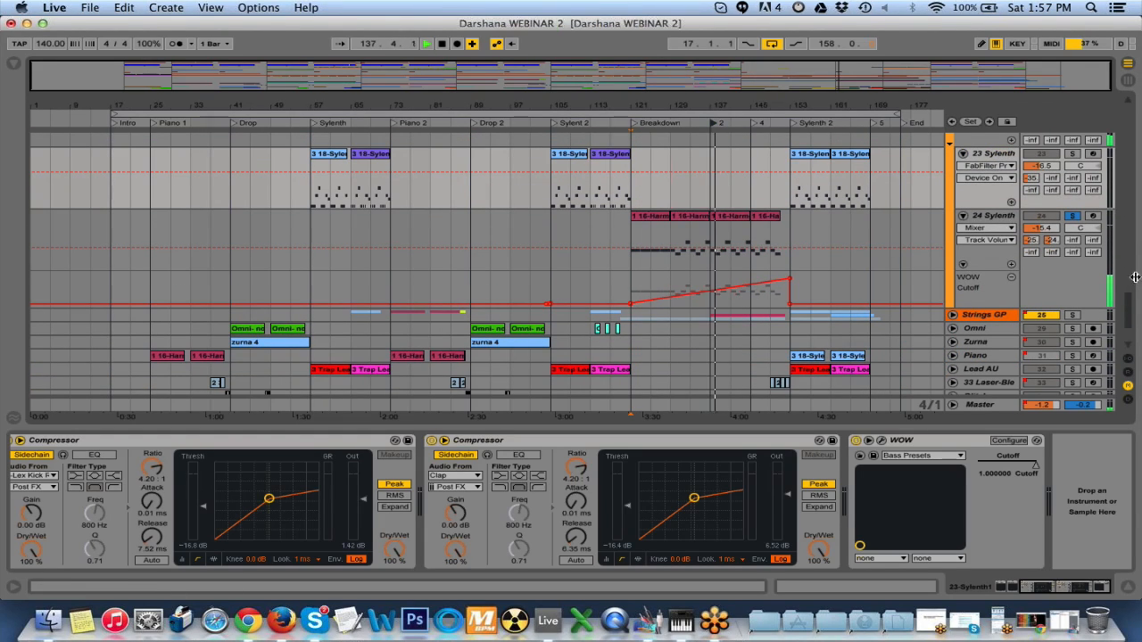
pyautogui.scroll(-2, 1129, 312)
pyautogui.scroll(-1, 1129, 312)
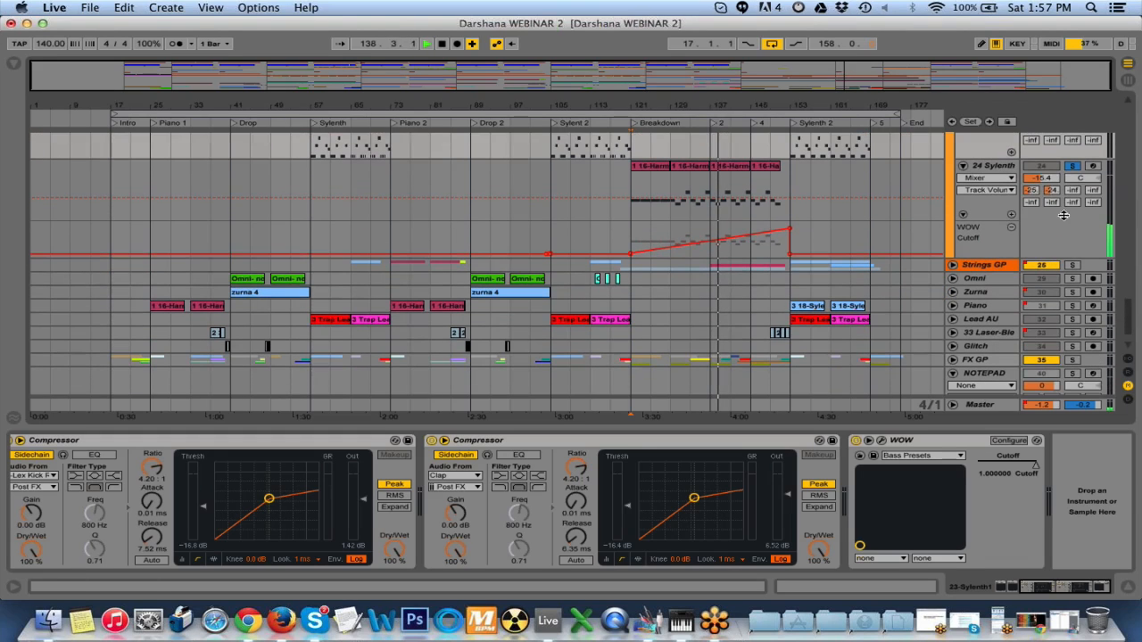
pyautogui.click(1073, 167)
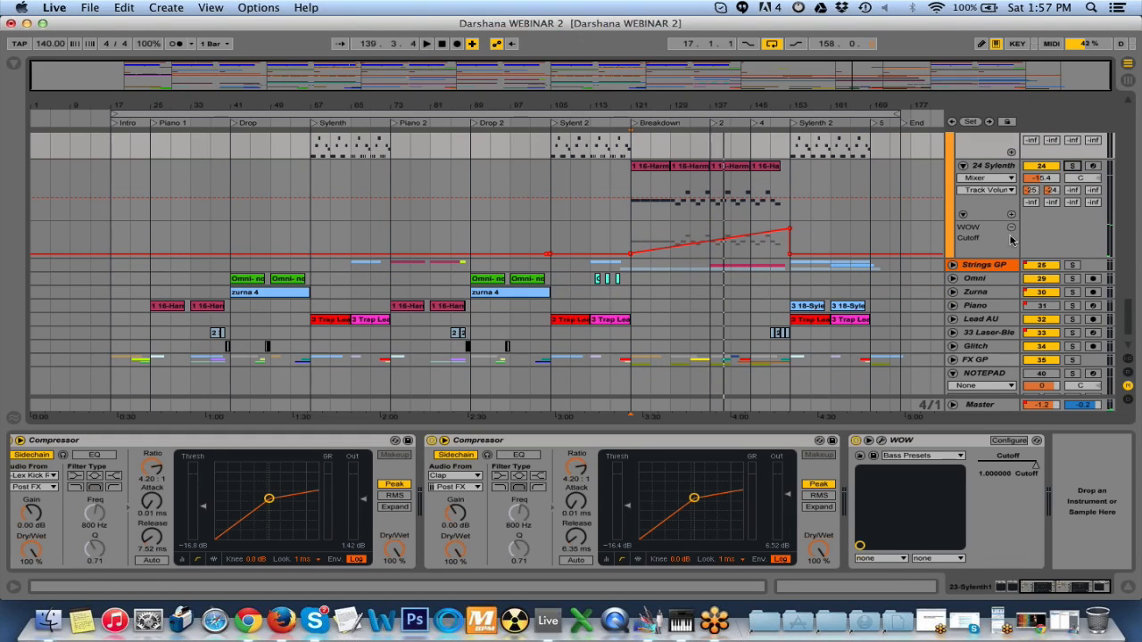
# - Unfold the Strings GP group to view its K ST AU, Kont St 1M and Nex Vio tracks and show the group's devices
pyautogui.click(953, 265)
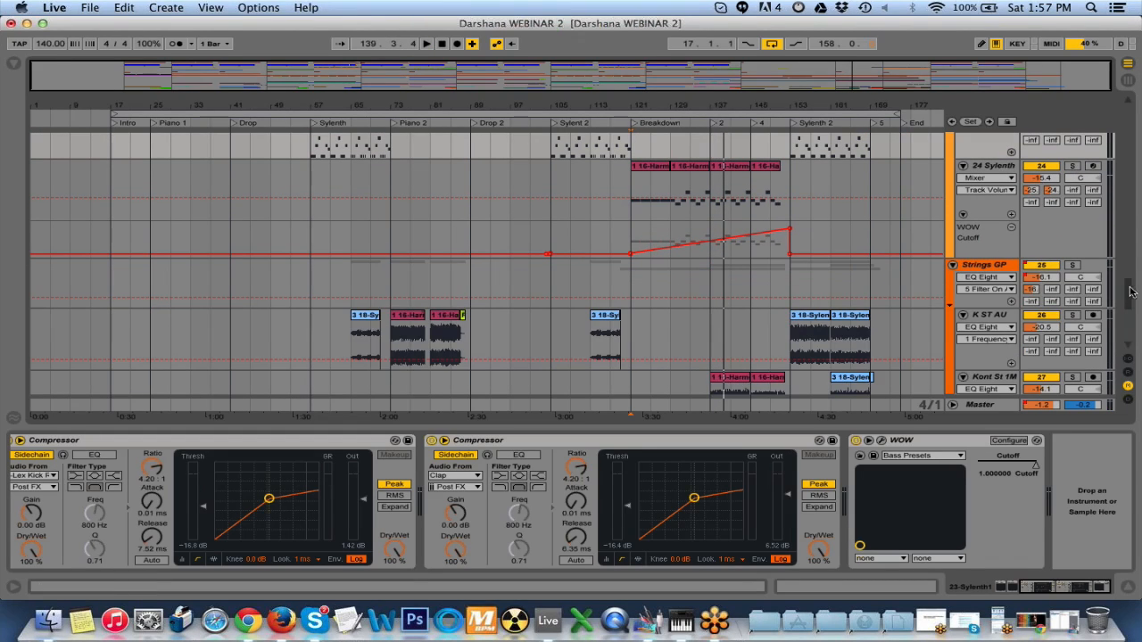
pyautogui.scroll(-2, 1130, 295)
pyautogui.scroll(-2, 1129, 306)
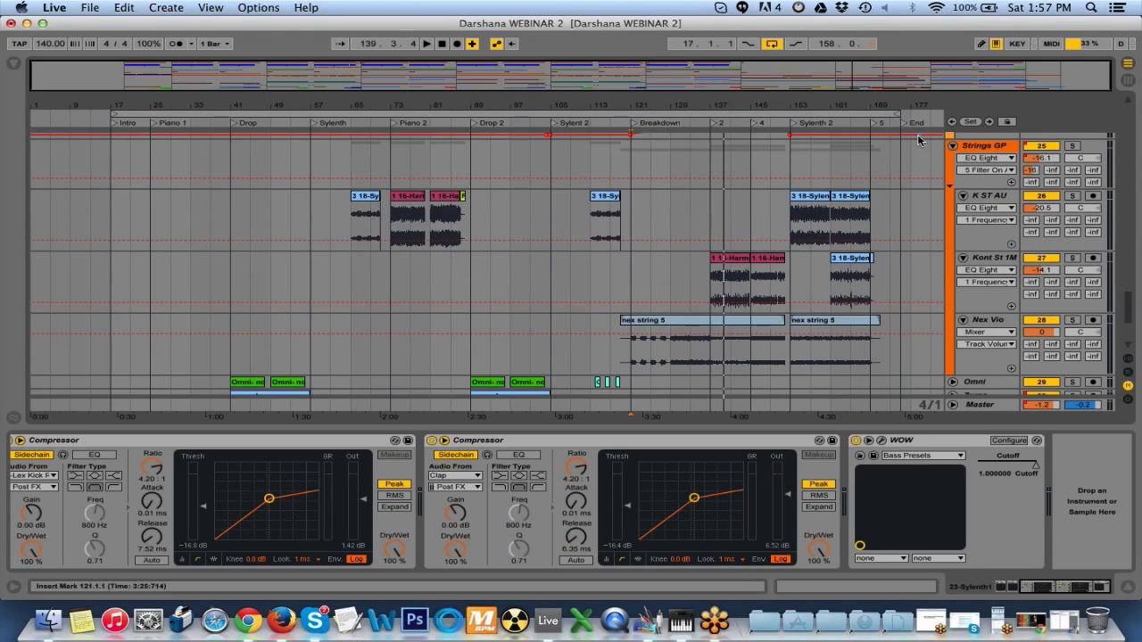
pyautogui.click(1034, 161)
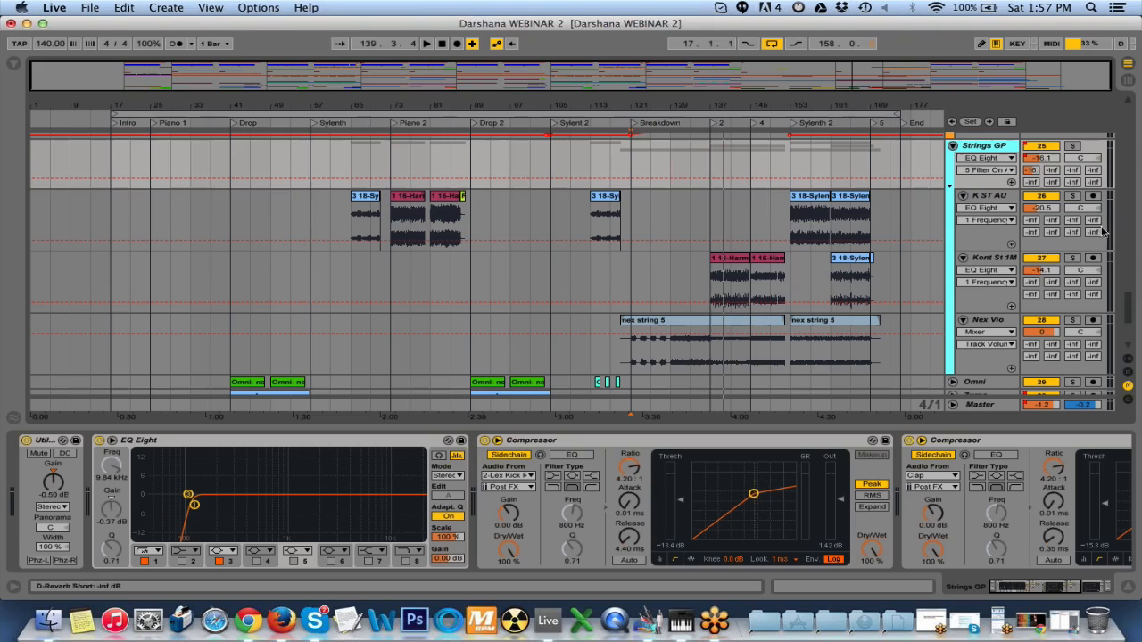
pyautogui.scroll(-5, 1129, 319)
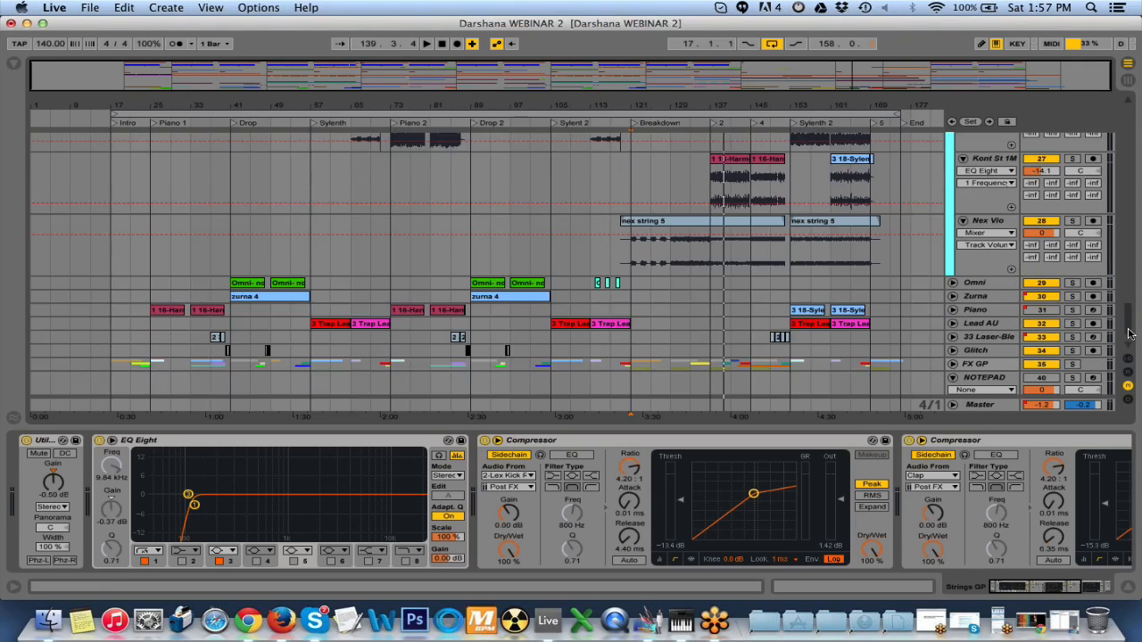
pyautogui.scroll(5, 1129, 335)
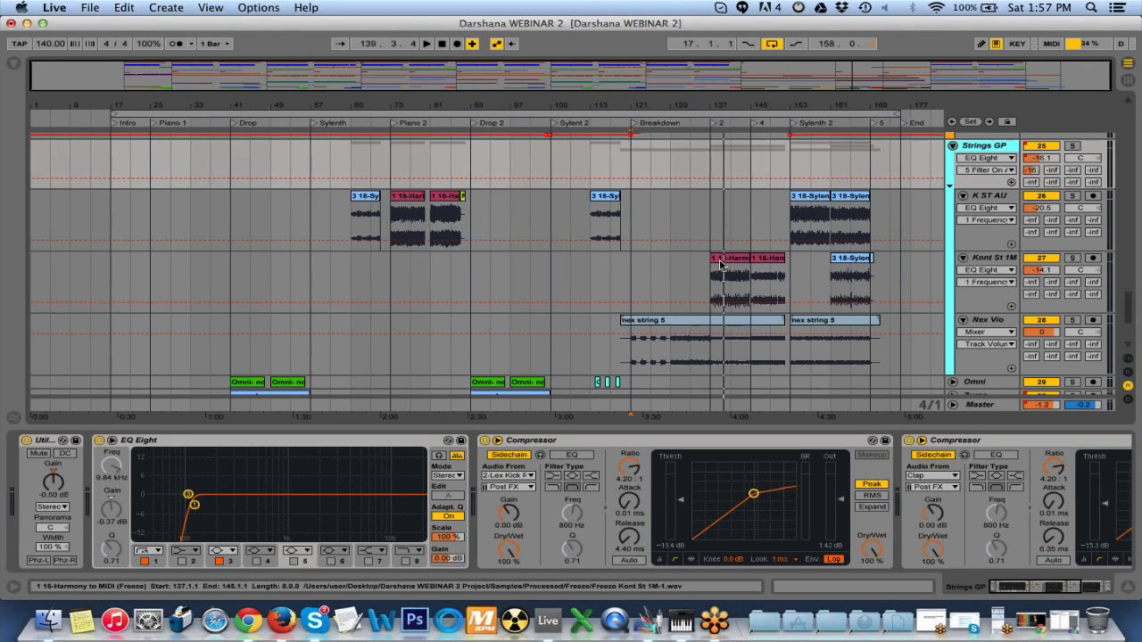
# - Examine the Strings GP chain: Utility, EQ Eight low cut, two Compressors sidechained to the Lex Kick and Clap, and the final Utility
pyautogui.click(51, 477)
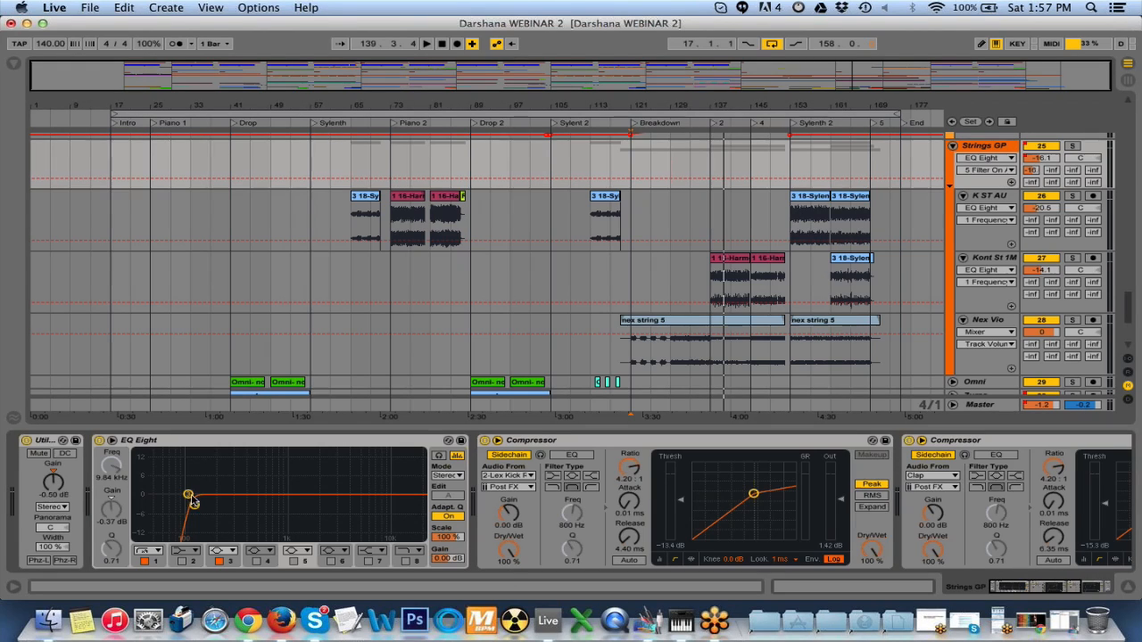
pyautogui.moveTo(193, 502); pyautogui.dragTo(191, 520)
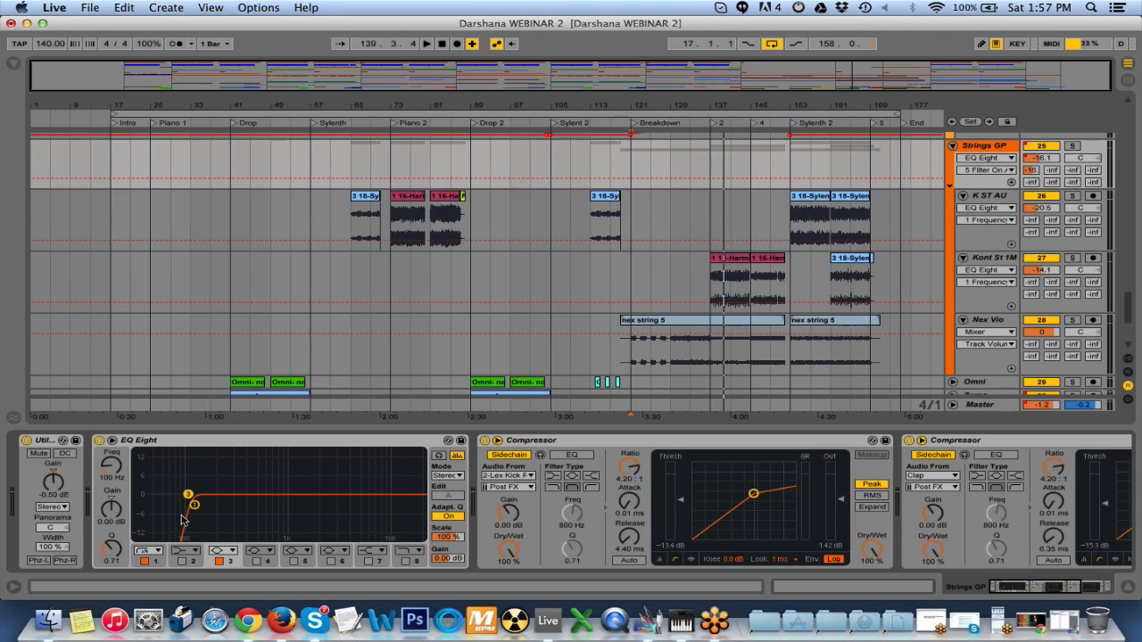
pyautogui.click(1017, 589)
pyautogui.moveTo(1022, 589); pyautogui.dragTo(1035, 591)
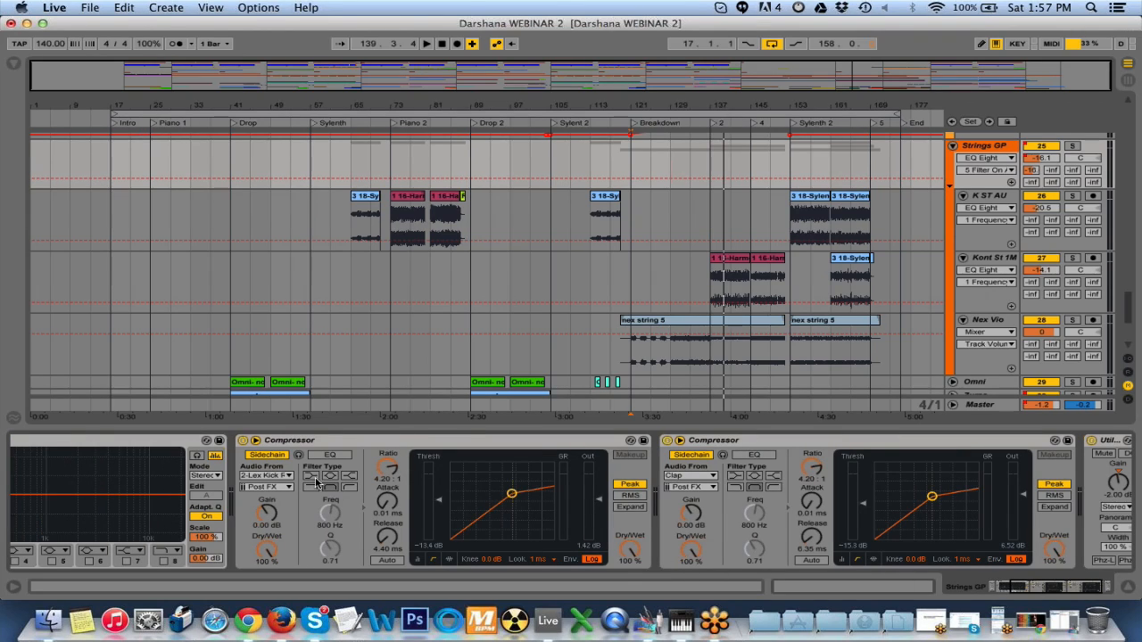
pyautogui.click(1039, 595)
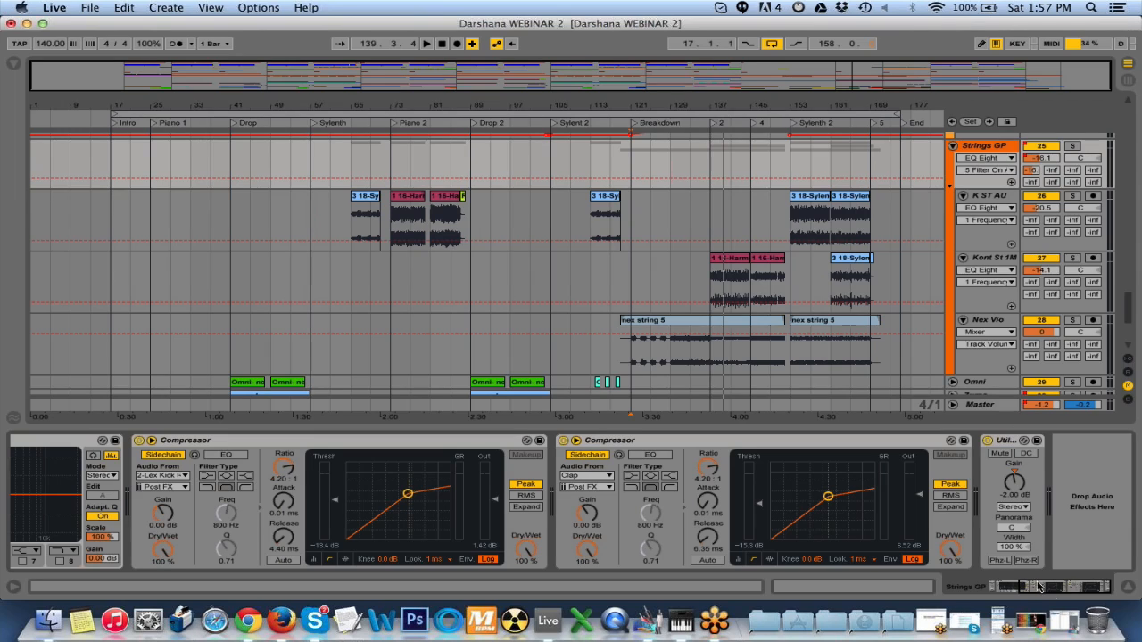
# - Compare the devices on the K ST AU, Kont St 1M and Nex Vio tracks, including the EQ Eight curves
pyautogui.click(992, 150)
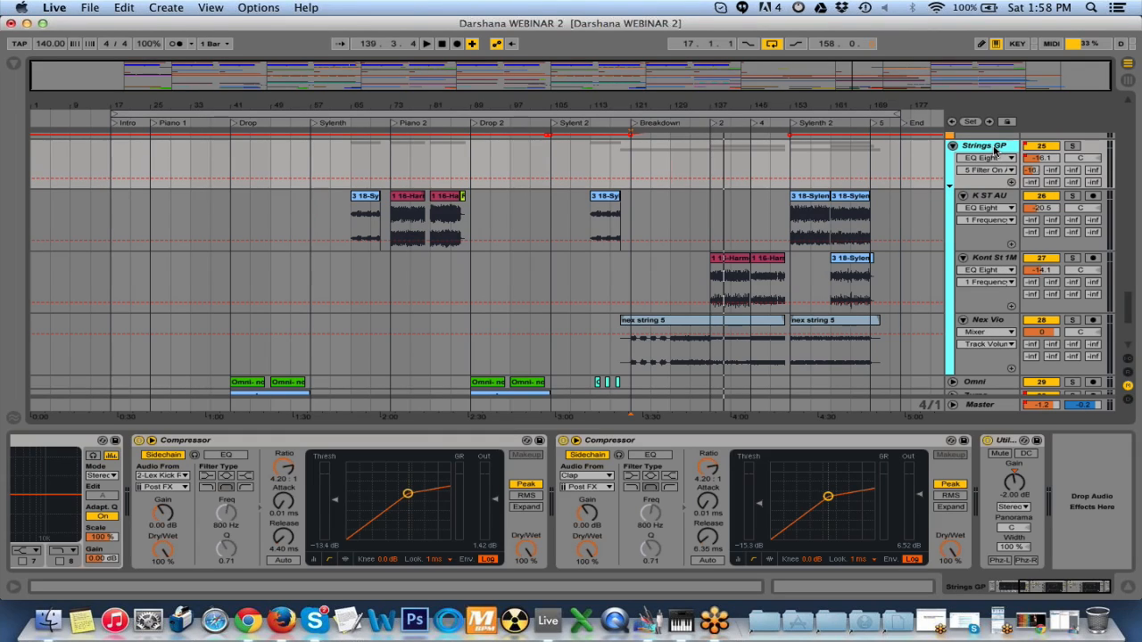
pyautogui.click(988, 198)
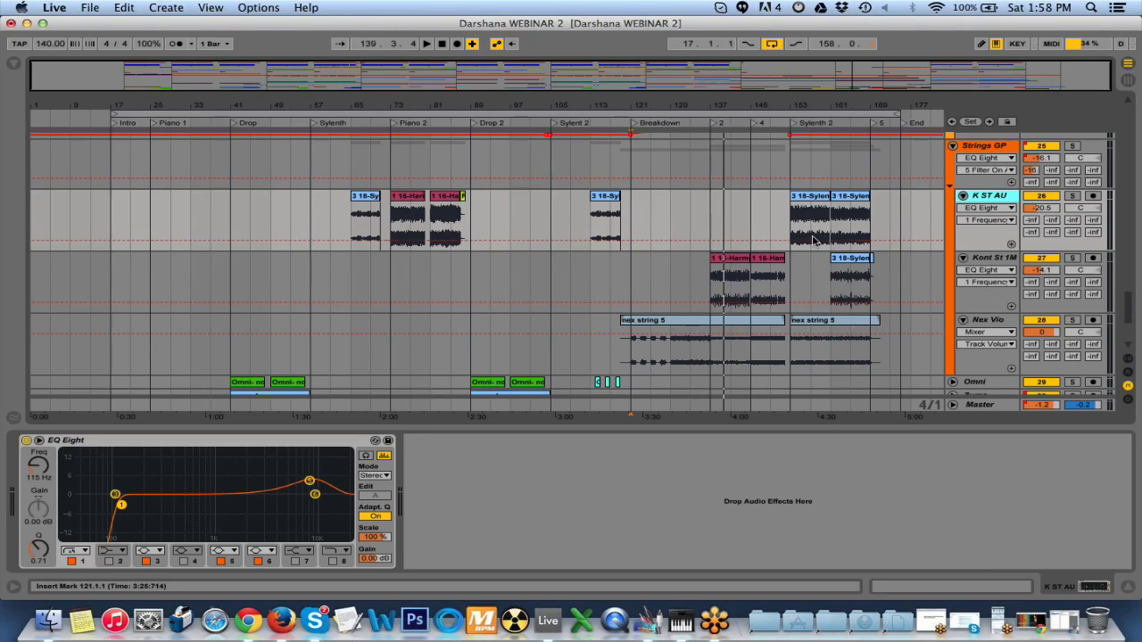
pyautogui.click(992, 259)
pyautogui.click(987, 321)
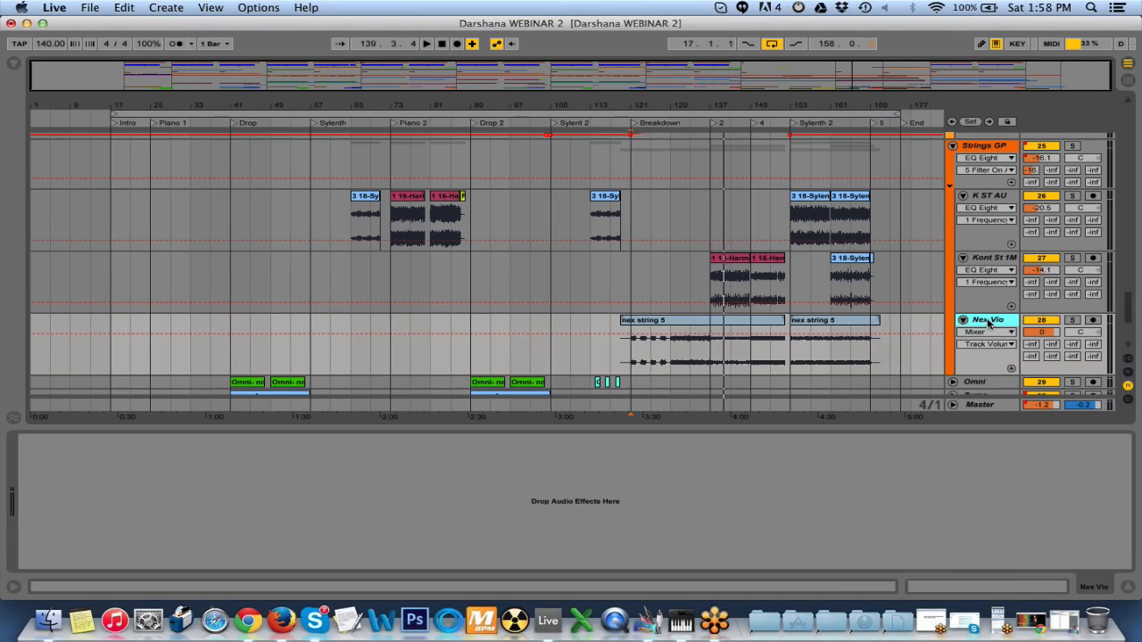
pyautogui.click(988, 268)
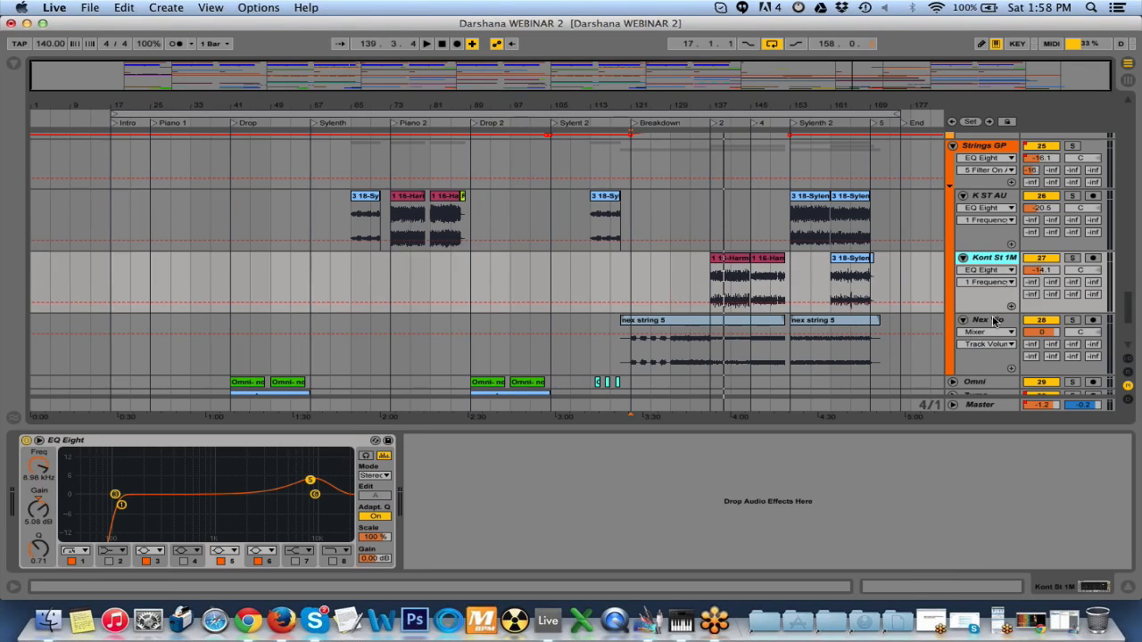
pyautogui.click(994, 320)
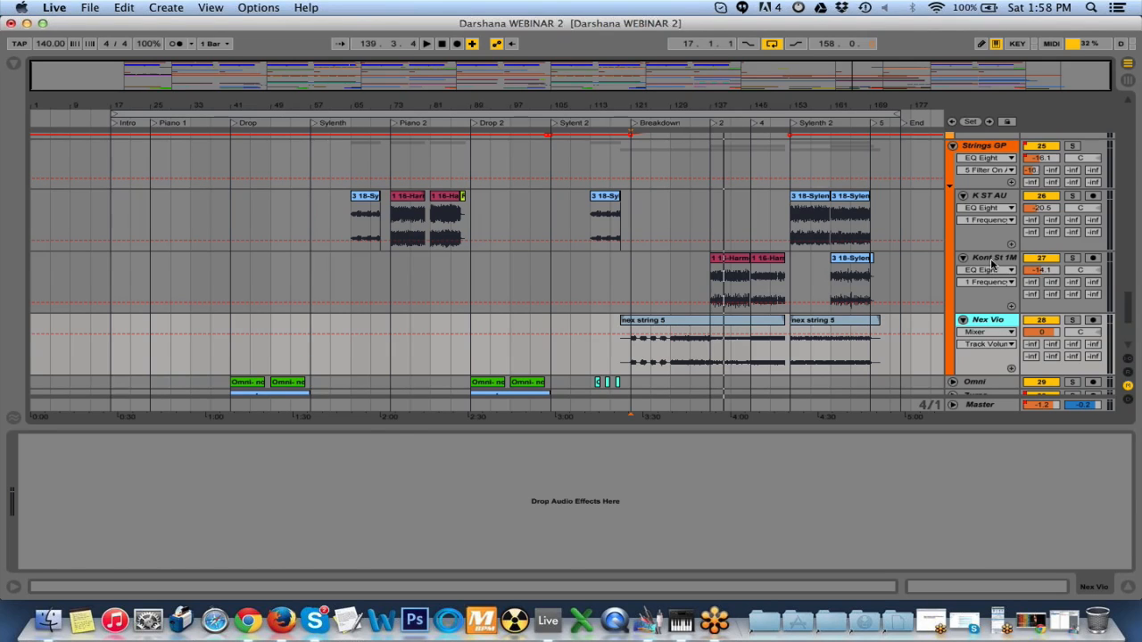
pyautogui.click(992, 264)
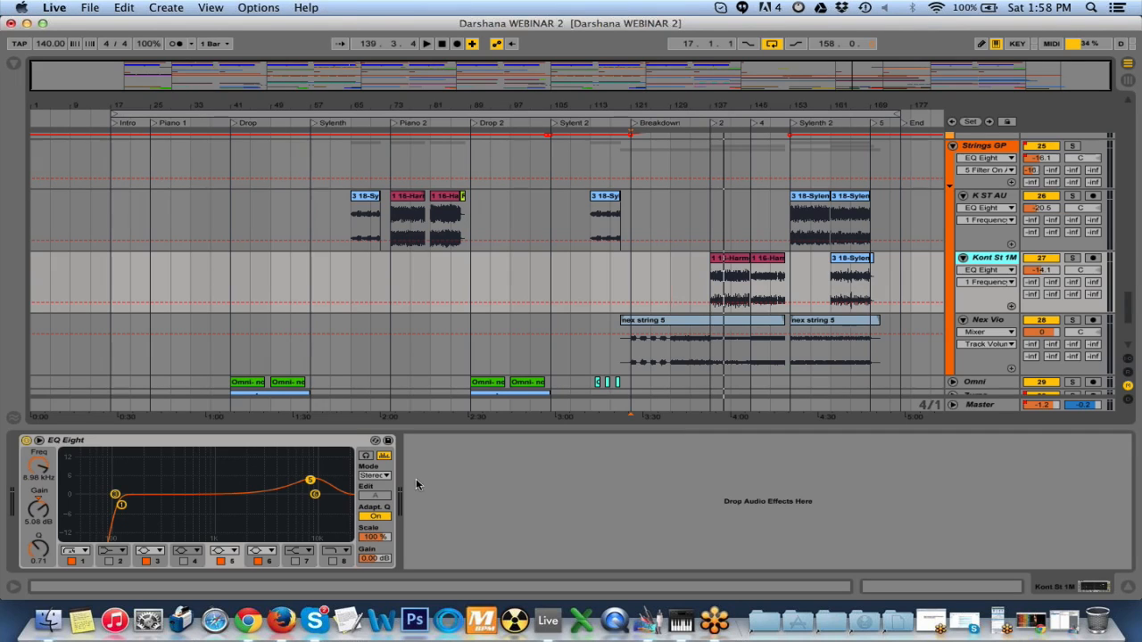
# - Select and unfold the Omni track, solo it and play it from the Drop marker
pyautogui.moveTo(1129, 296); pyautogui.dragTo(1129, 324)
pyautogui.click(978, 245)
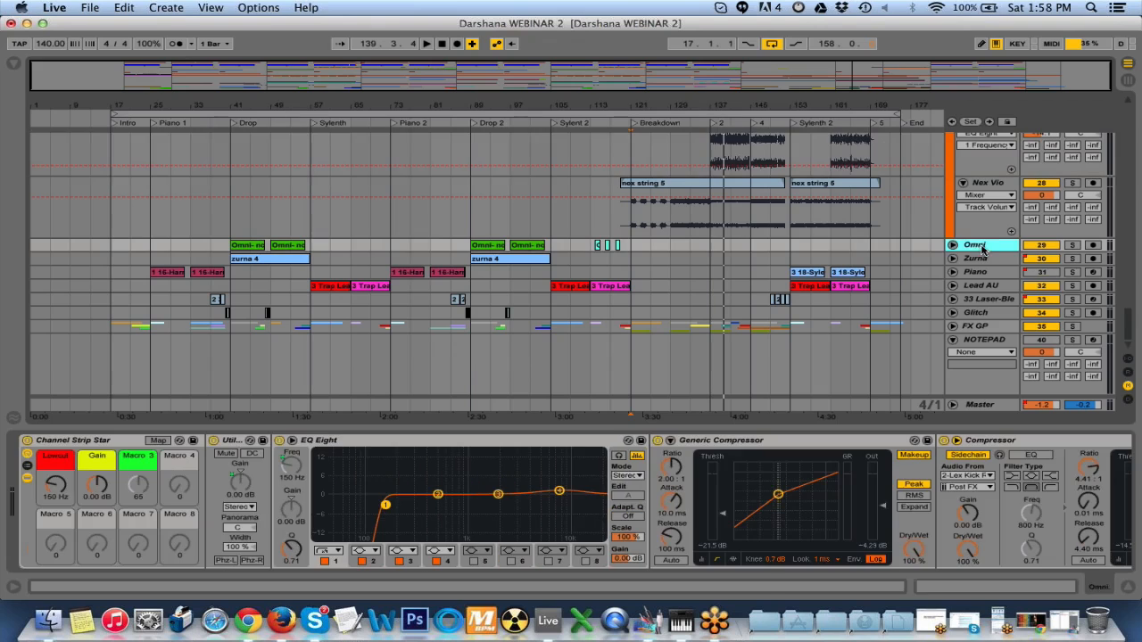
pyautogui.click(953, 245)
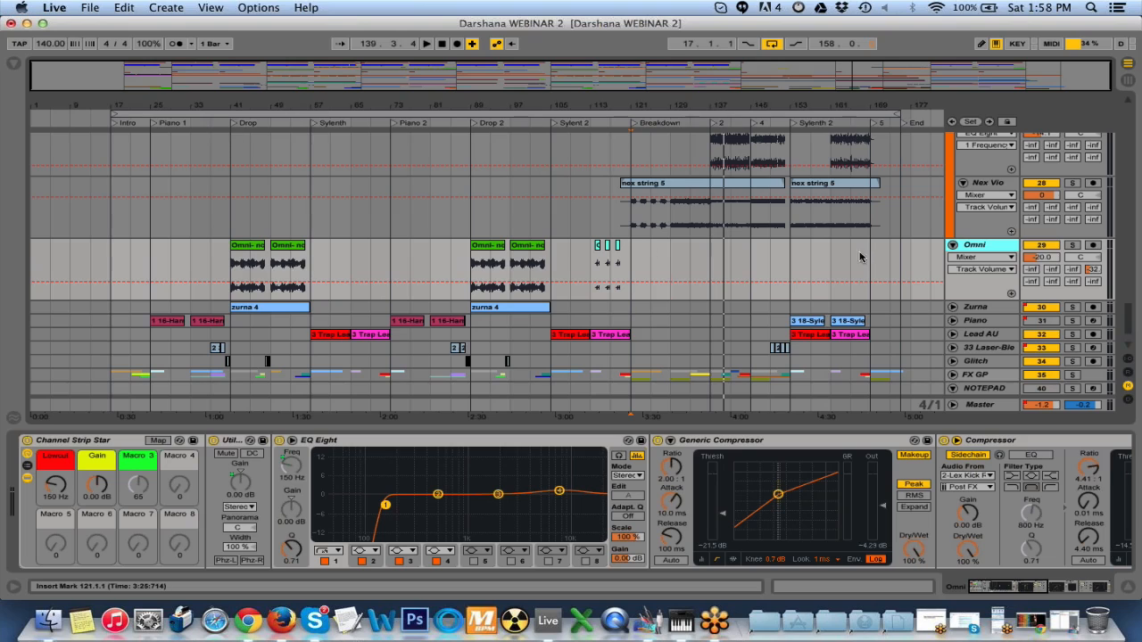
pyautogui.click(1073, 247)
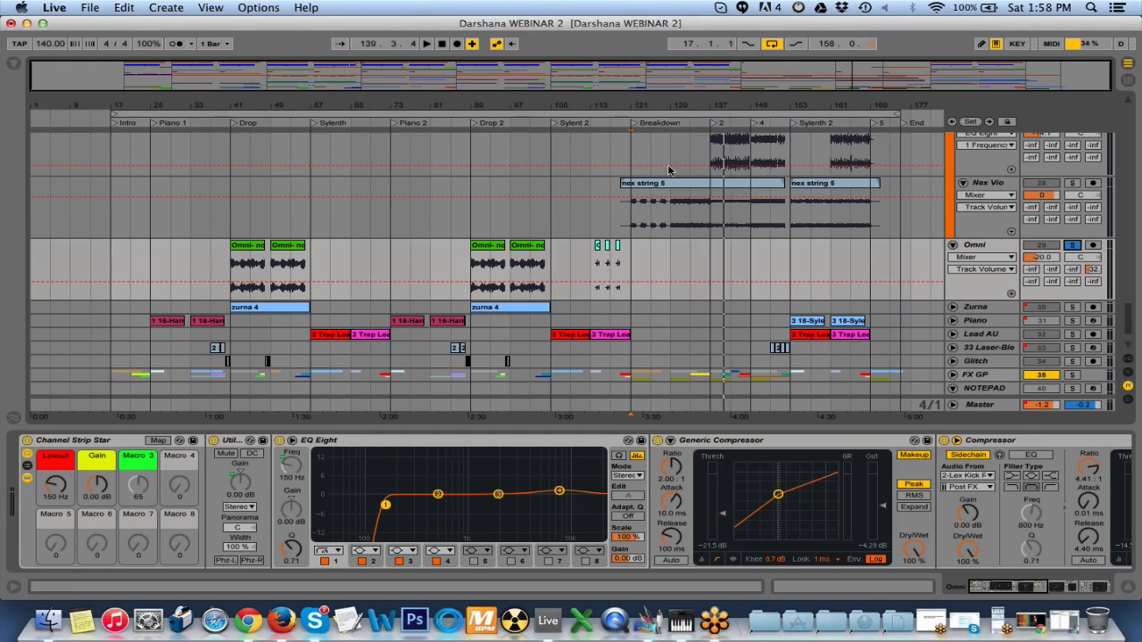
pyautogui.click(232, 126)
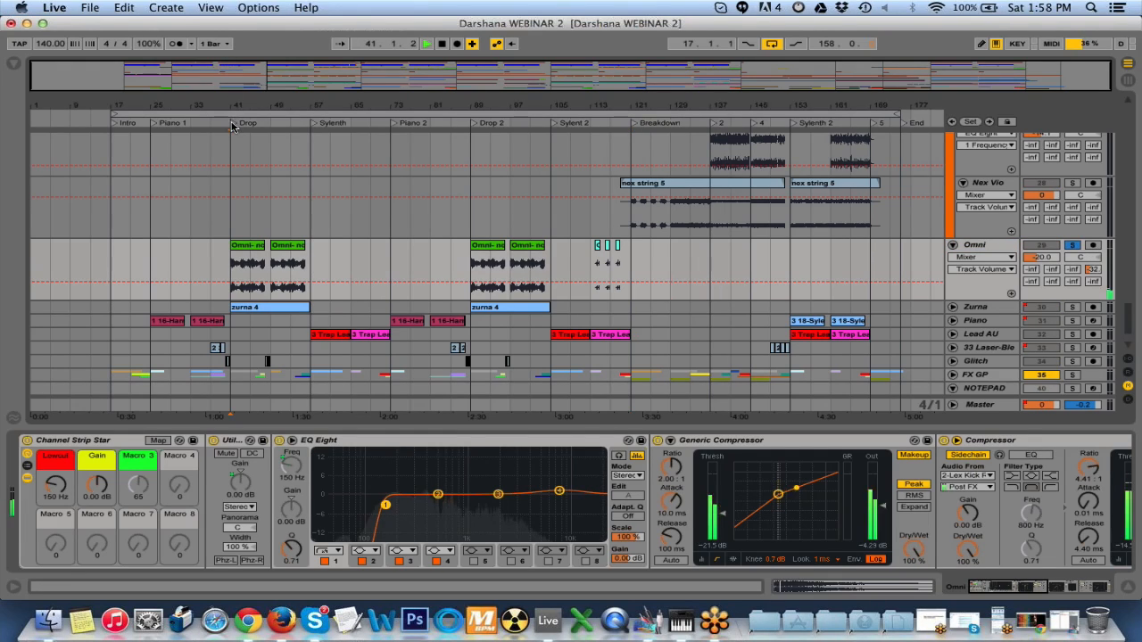
pyautogui.click(332, 169)
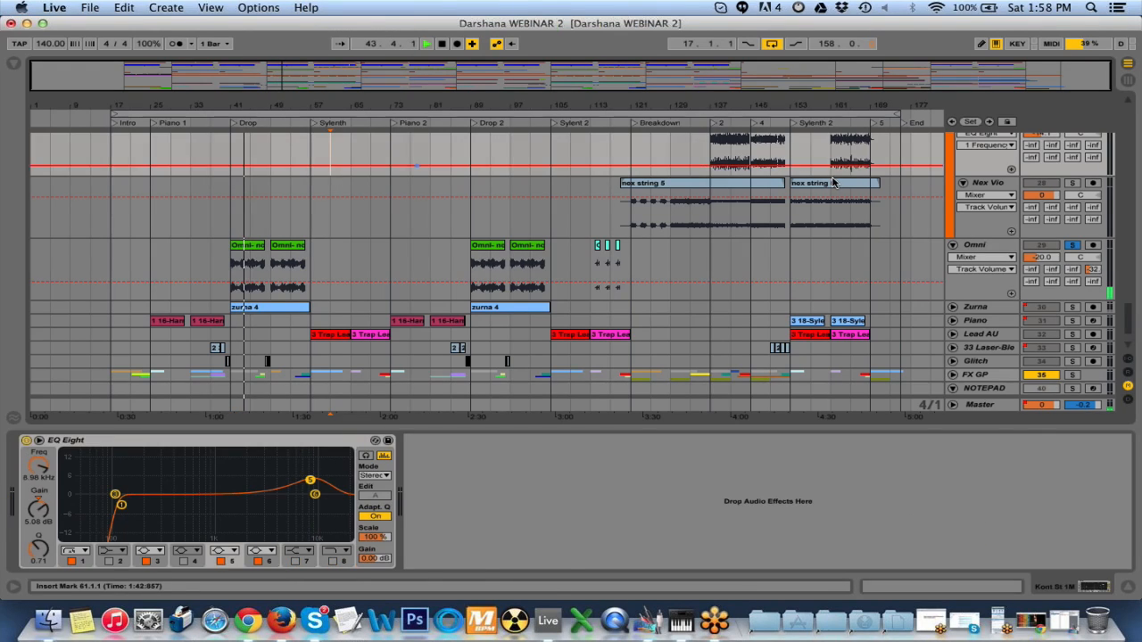
# - Examine the Omni track's device chain, from Channel Strip Star and EQ Eight to the Compressors sidechained to the Lex Kick and Clap GP
pyautogui.click(986, 246)
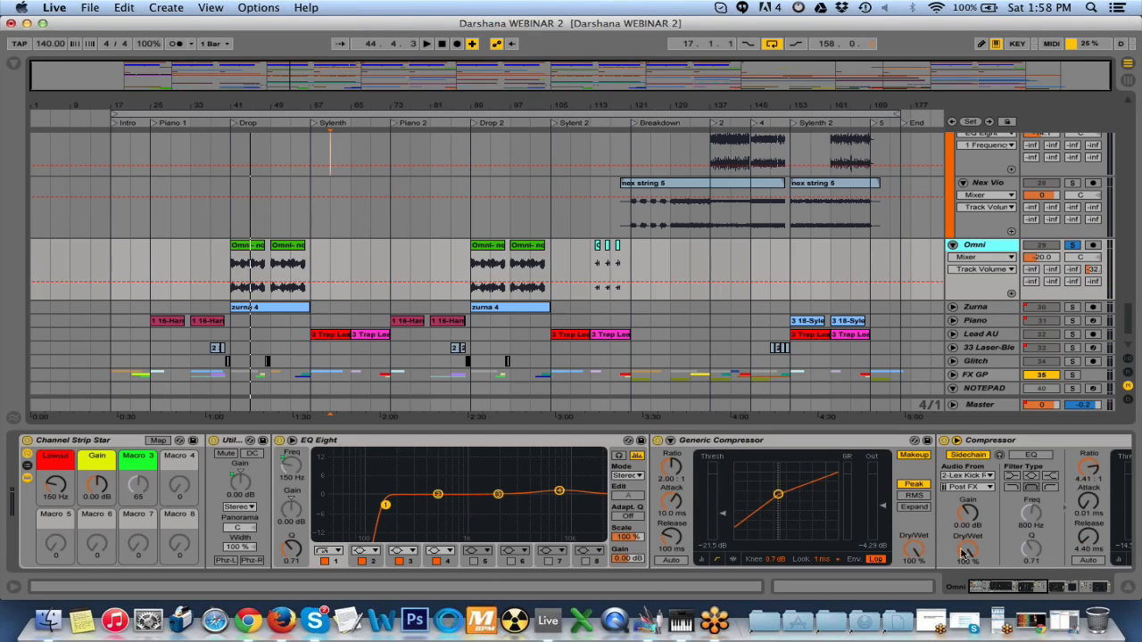
pyautogui.moveTo(1038, 594); pyautogui.dragTo(1069, 593)
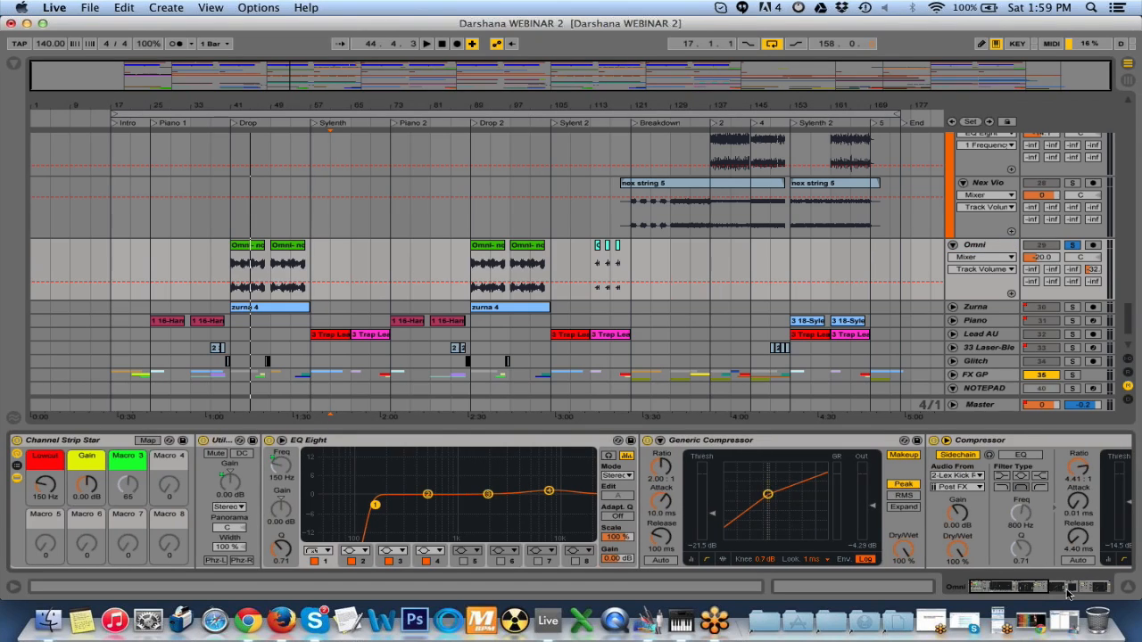
pyautogui.click(1069, 593)
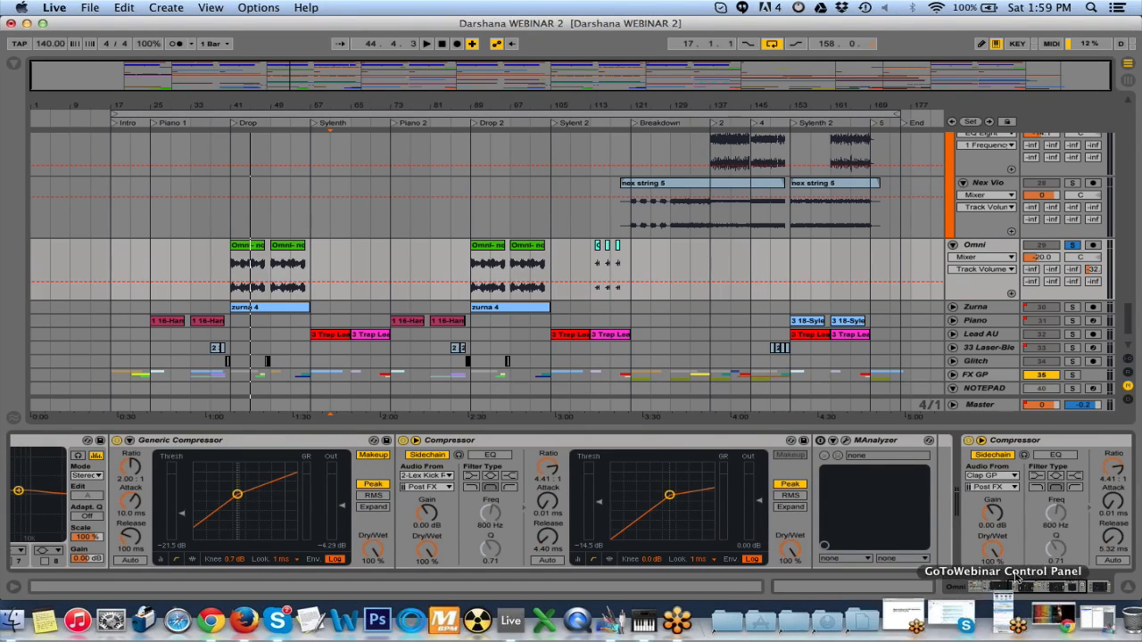
pyautogui.hscroll(5, 625, 509)
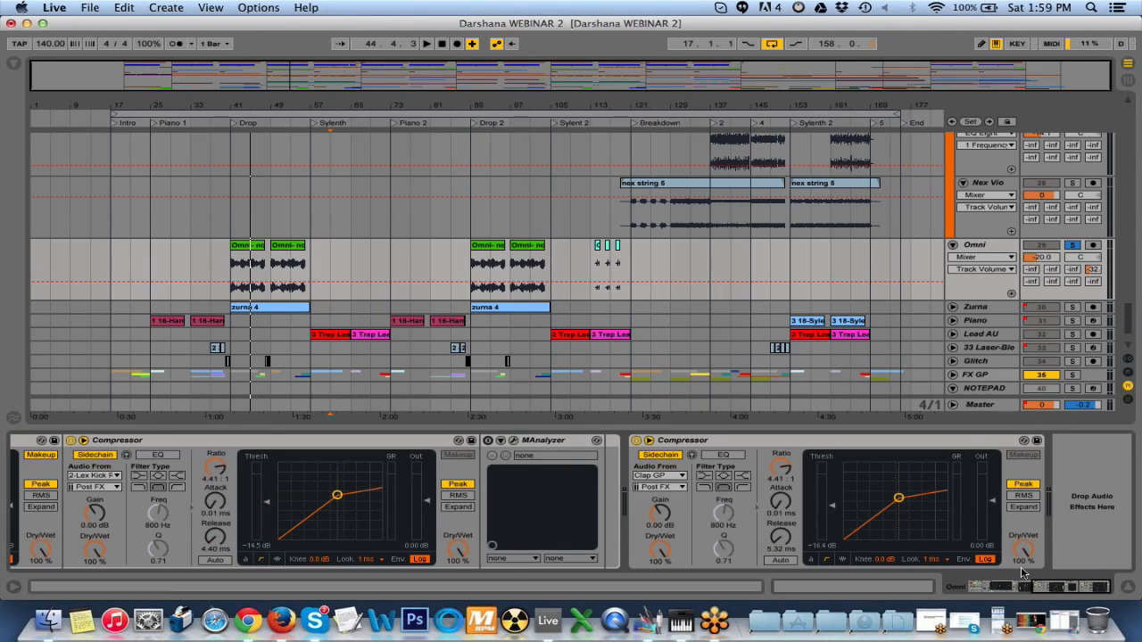
pyautogui.moveTo(1053, 589); pyautogui.dragTo(1006, 589)
pyautogui.click(1006, 588)
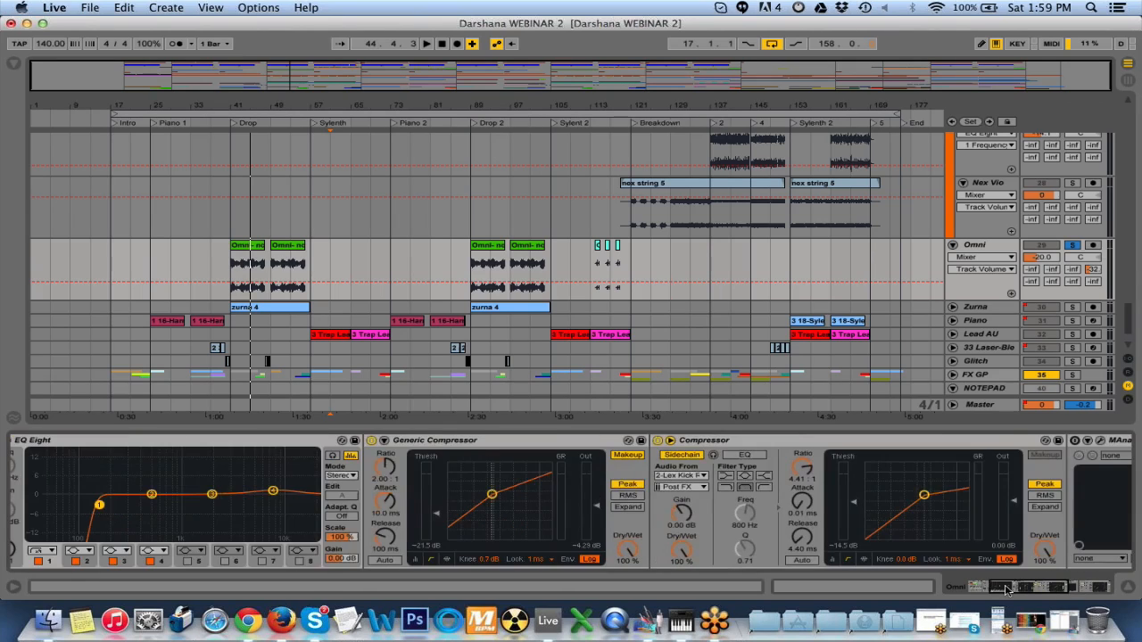
pyautogui.click(978, 588)
# - Replay the soloed Omni track from the Drop marker, then stop, unsolo it and bring the Zurna track into view
pyautogui.press('space')
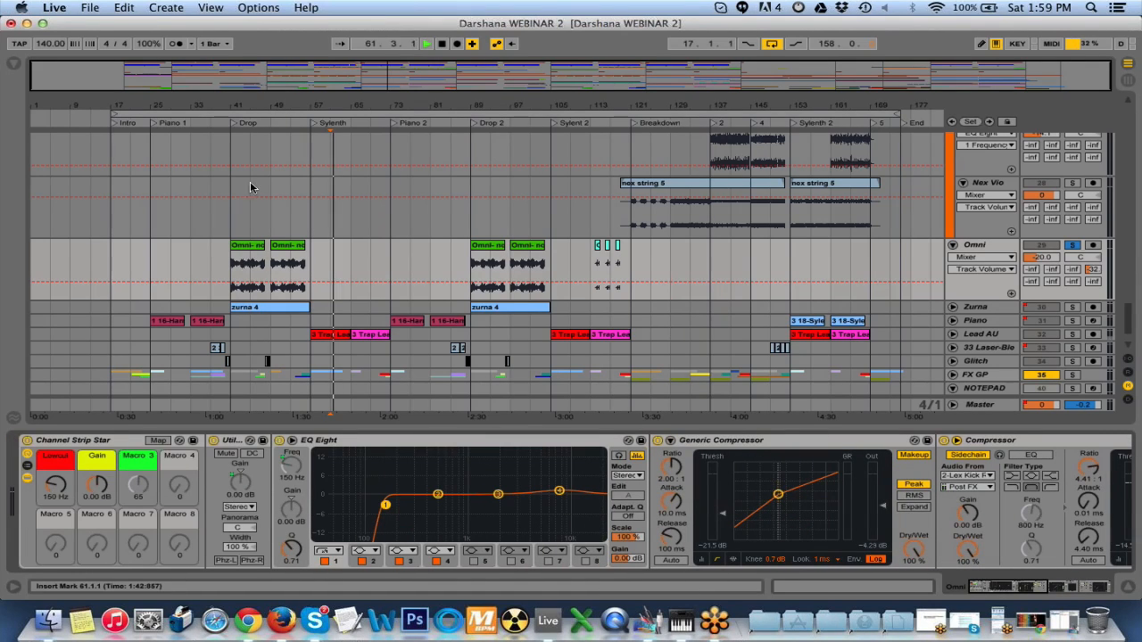
pyautogui.click(234, 126)
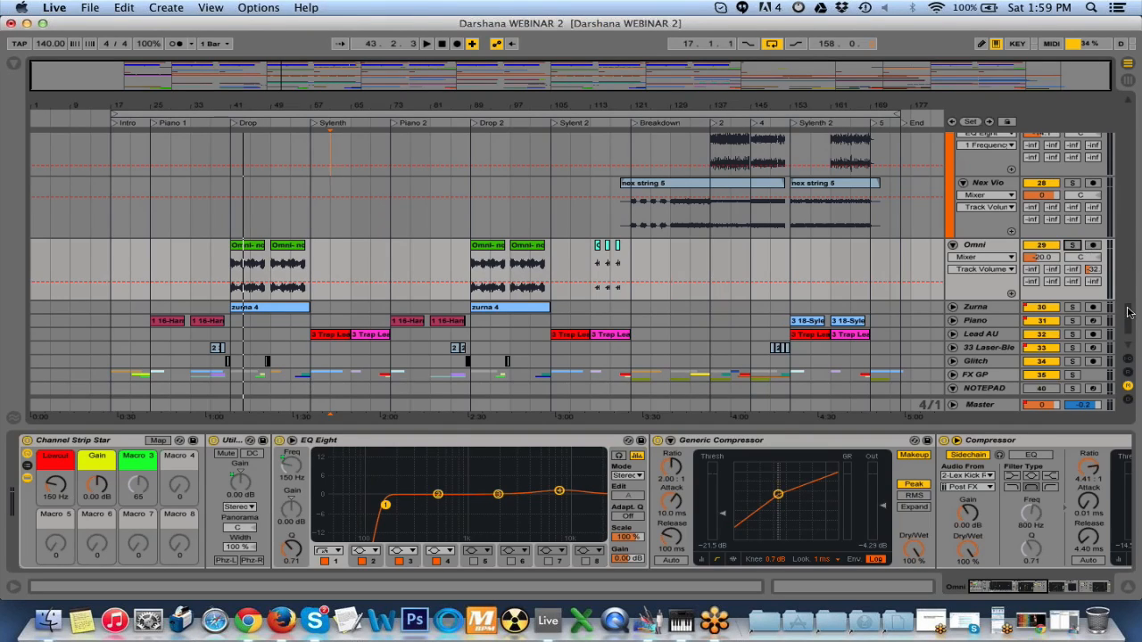
pyautogui.scroll(-2, 1129, 319)
pyautogui.scroll(-1, 1026, 318)
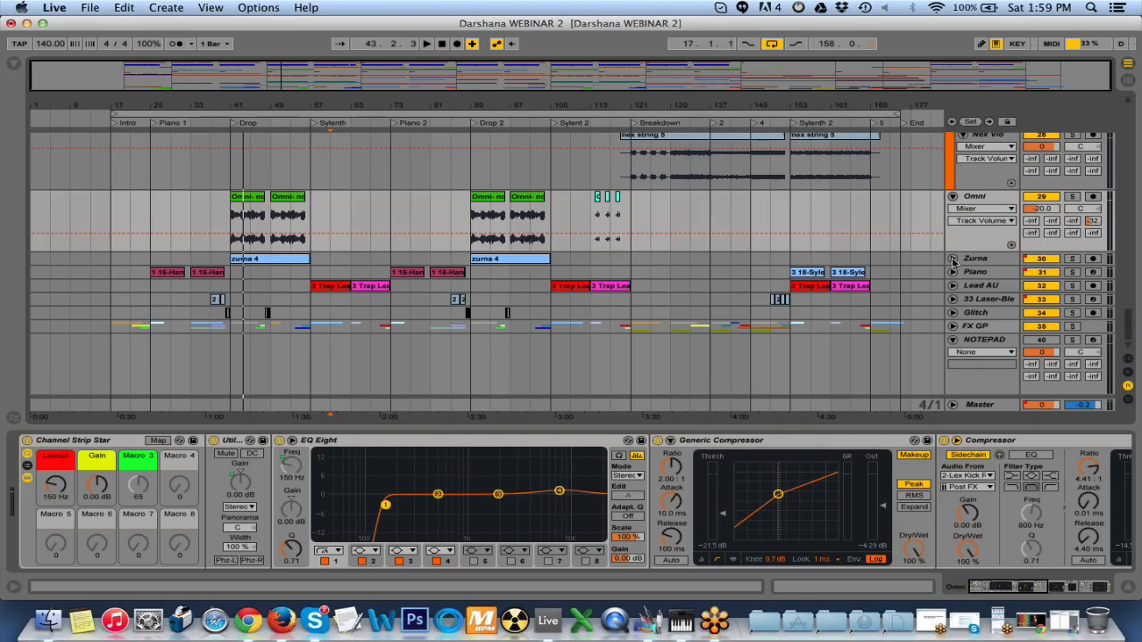
# - Select and unfold the Zurna track, solo it and play it from the Drop marker, then stop playback
pyautogui.click(975, 258)
pyautogui.click(953, 259)
pyautogui.scroll(-2, 1131, 322)
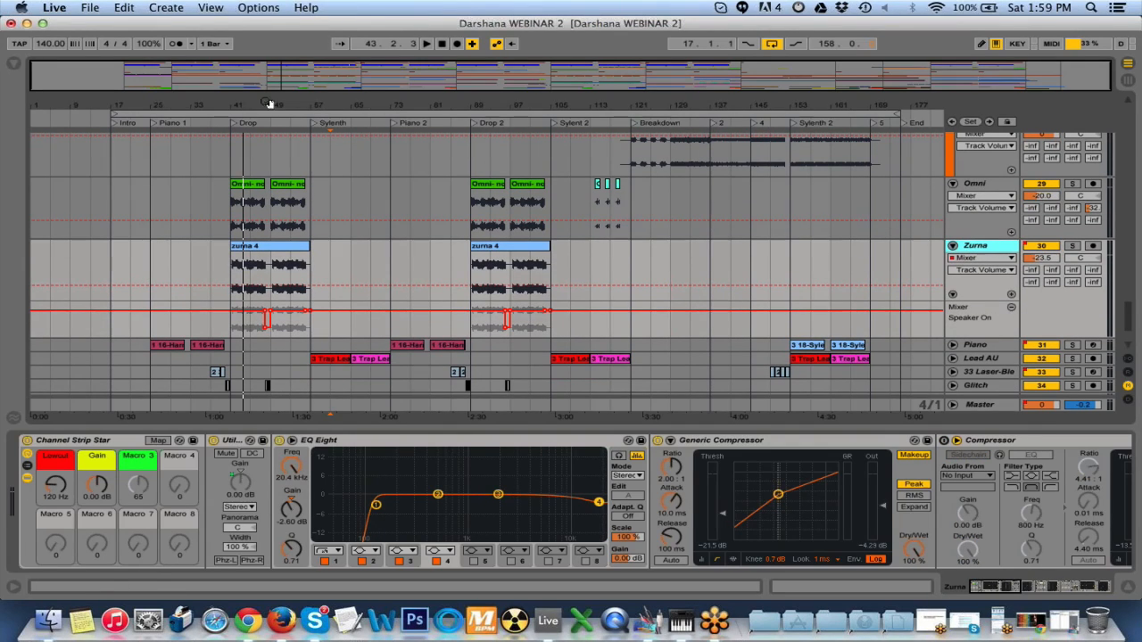
pyautogui.click(1072, 247)
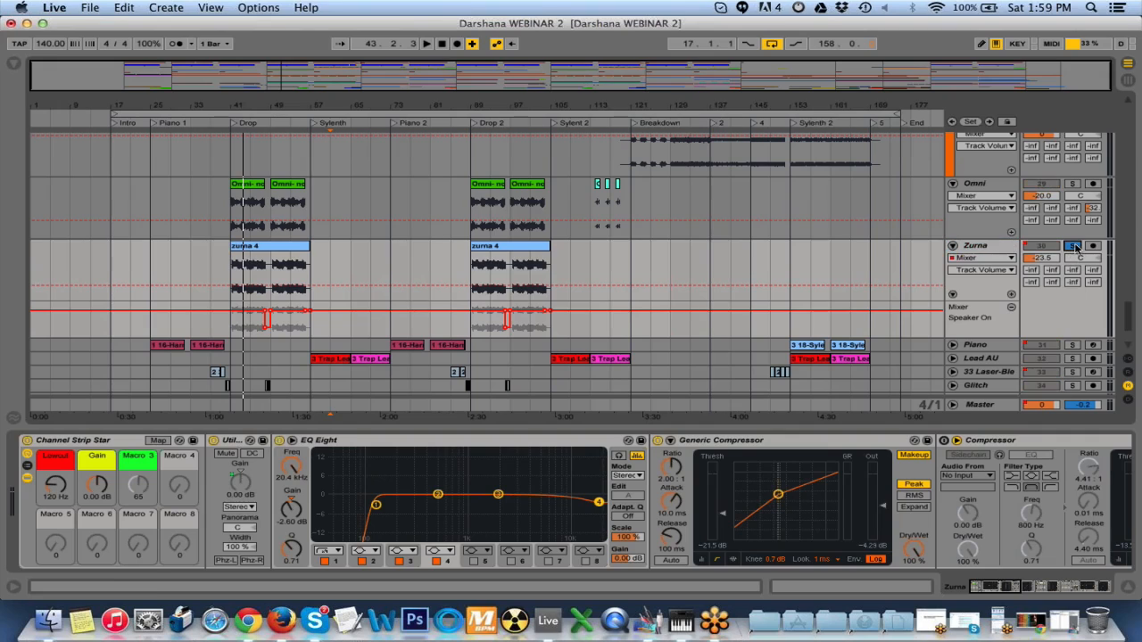
pyautogui.click(235, 129)
pyautogui.press('space')
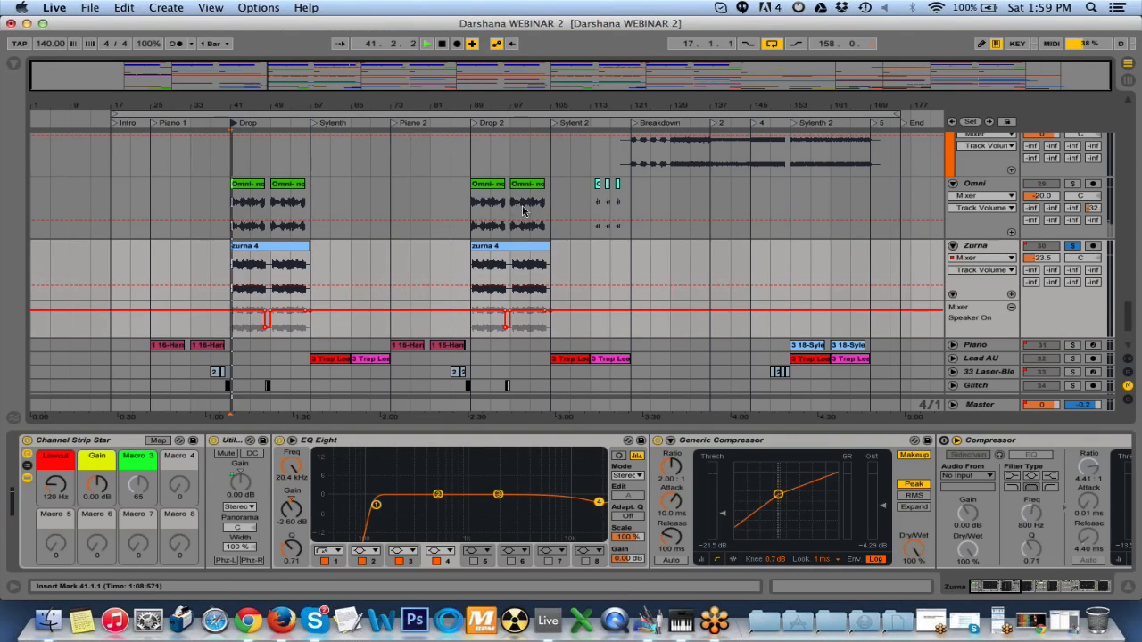
pyautogui.click(658, 295)
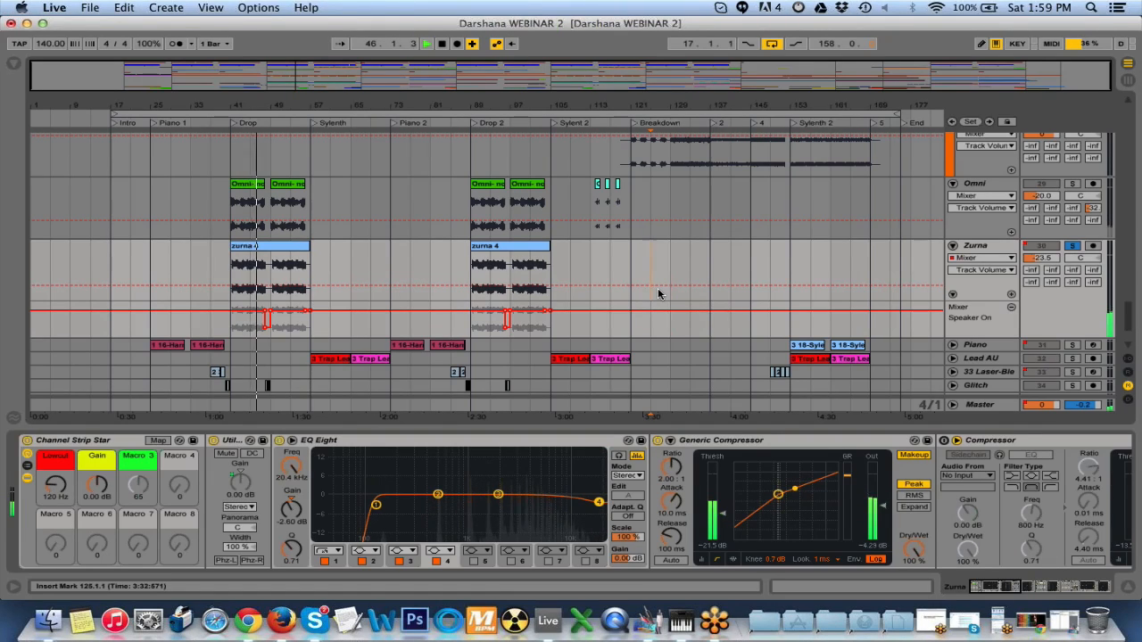
pyautogui.press('space')
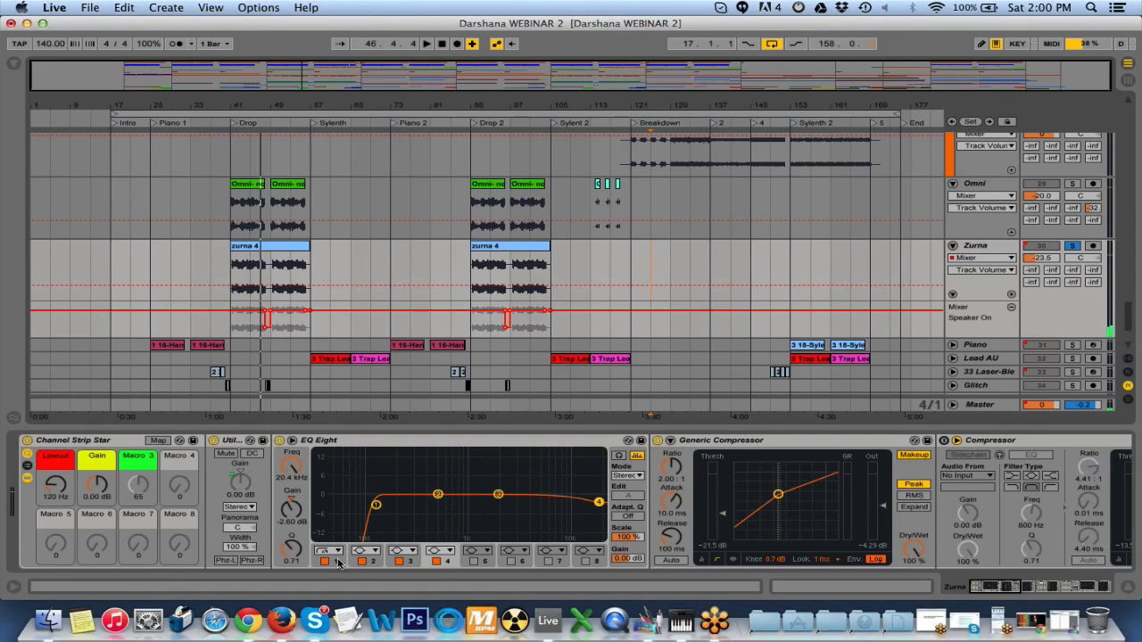
# - Raise the Zurna track's Lowcut macro to 471 Hz, replay from the Drop marker, then lower the Lowcut to 327 Hz and stop playback
pyautogui.click(338, 562)
pyautogui.moveTo(57, 490); pyautogui.dragTo(58, 489)
pyautogui.press('space')
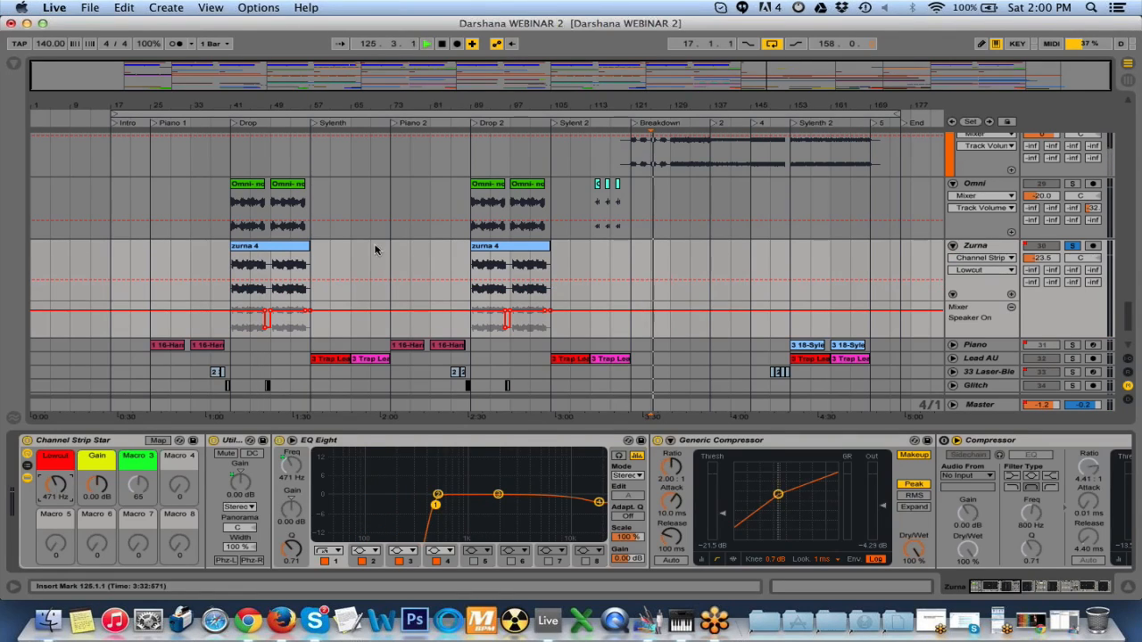
pyautogui.click(235, 124)
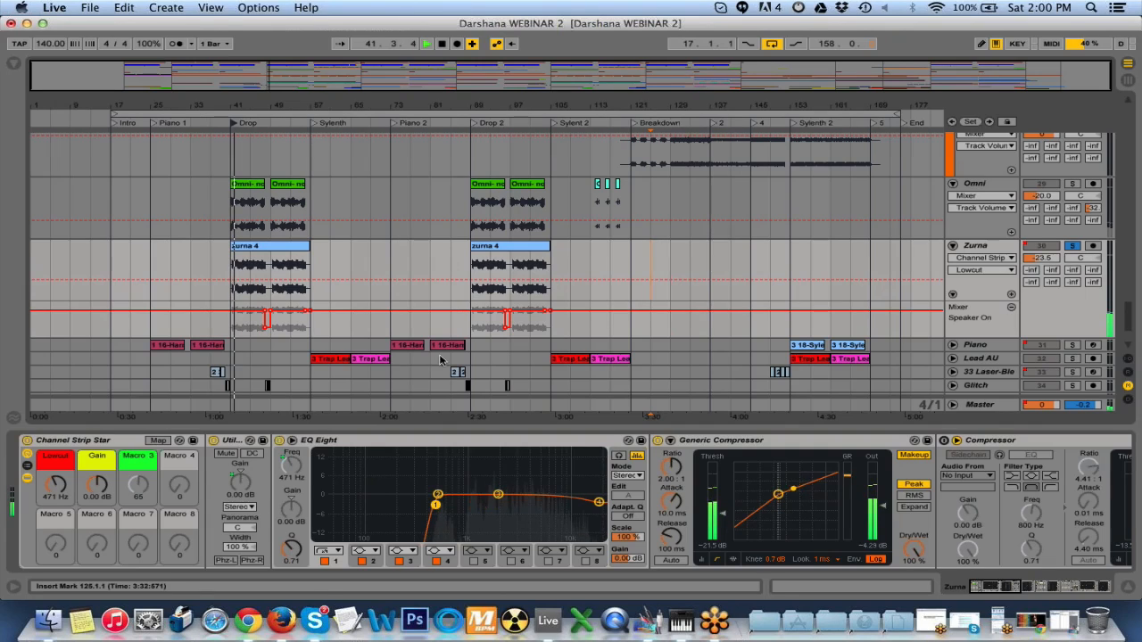
pyautogui.moveTo(55, 485); pyautogui.dragTo(56, 488)
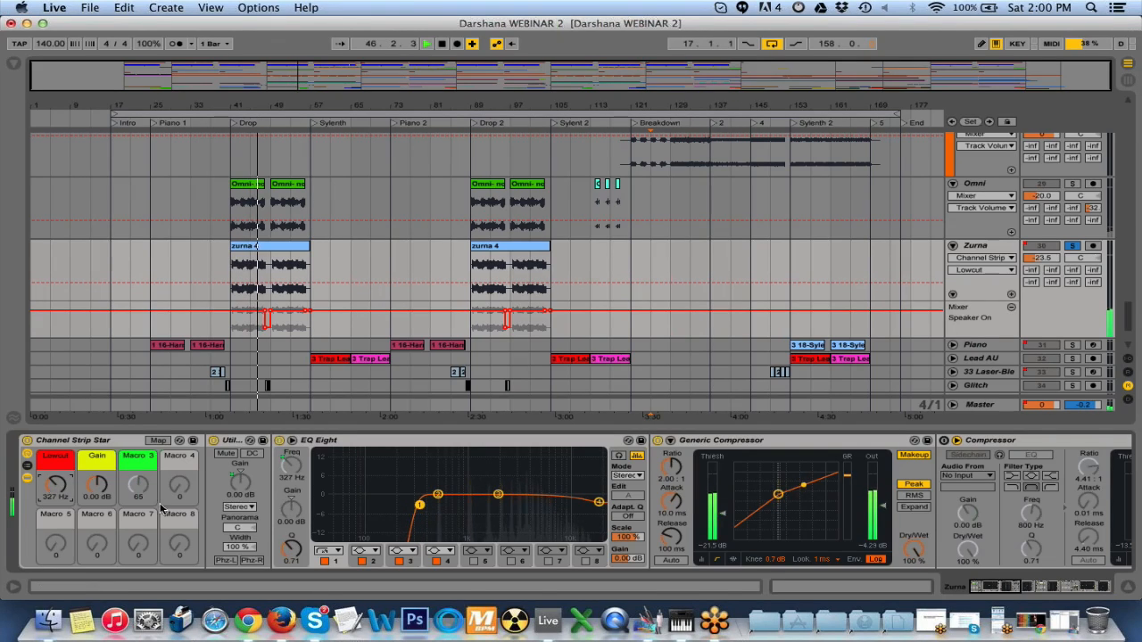
pyautogui.press('space')
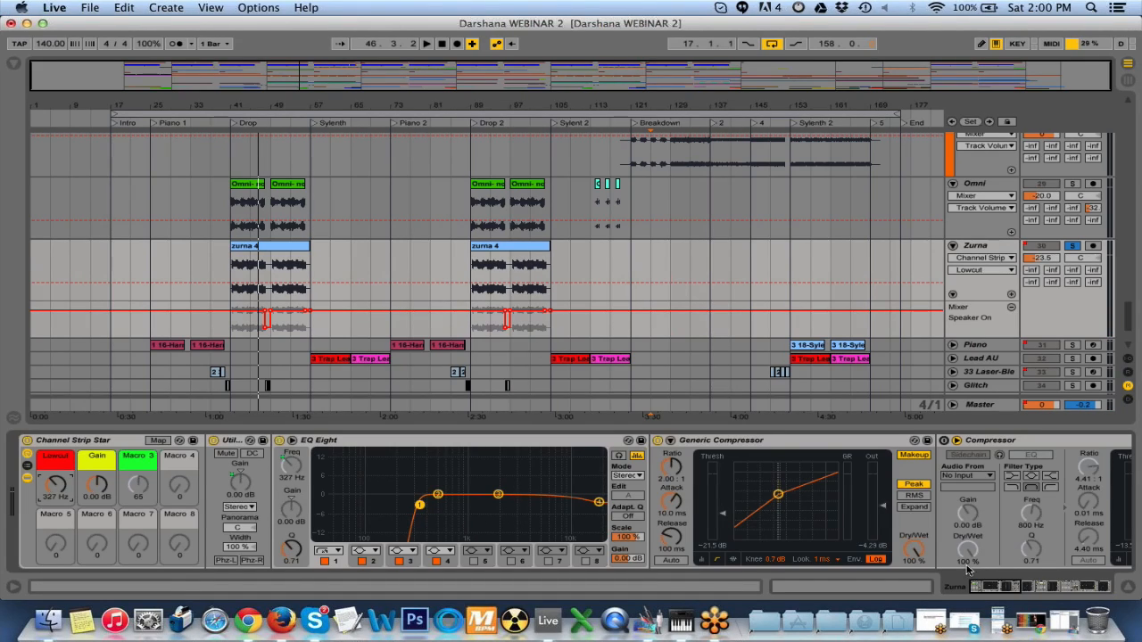
# - Examine the rest of the Zurna device chain, from Reverb 2 Starfire to Delay Simple Star, then unsolo the track
pyautogui.moveTo(1010, 589); pyautogui.dragTo(1044, 588)
pyautogui.moveTo(1055, 586); pyautogui.dragTo(1038, 595)
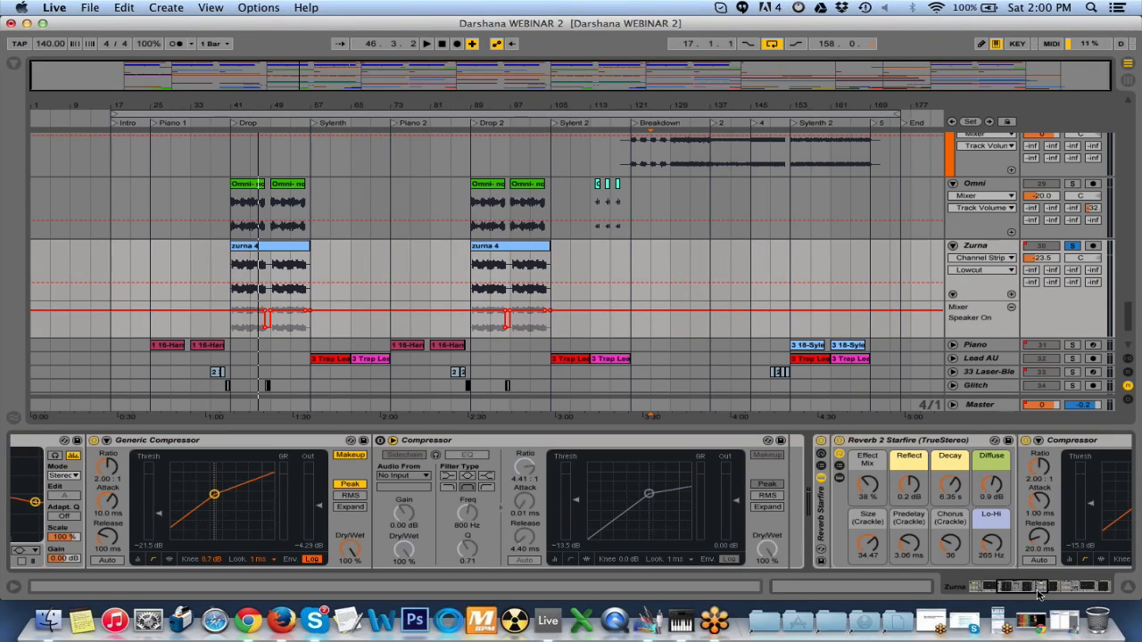
pyautogui.moveTo(1037, 595); pyautogui.dragTo(1104, 589)
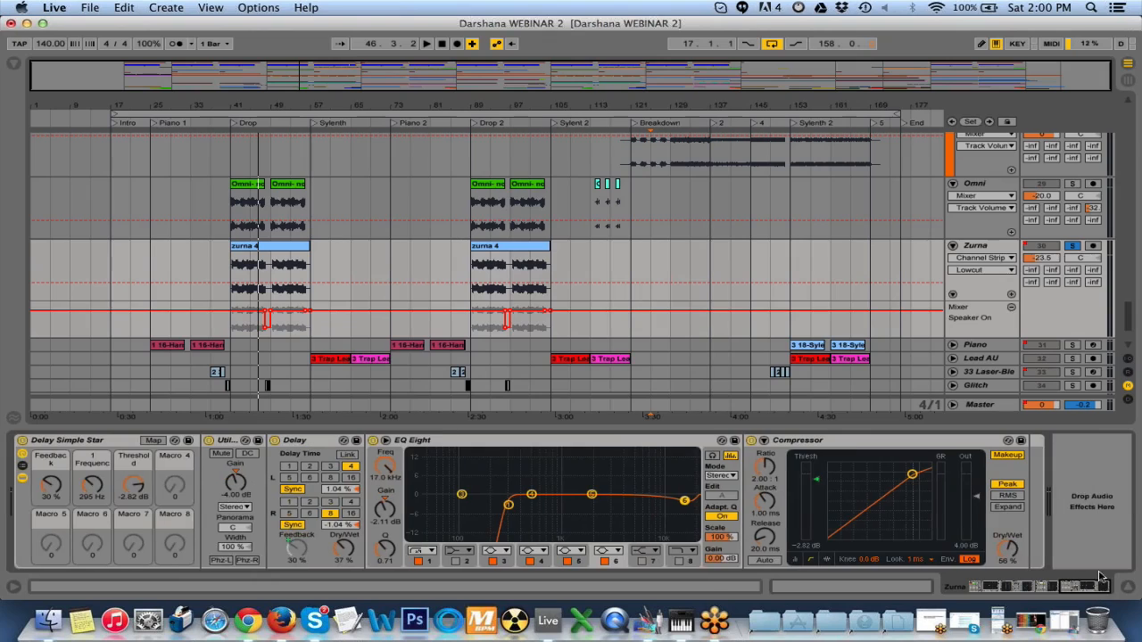
pyautogui.click(1072, 245)
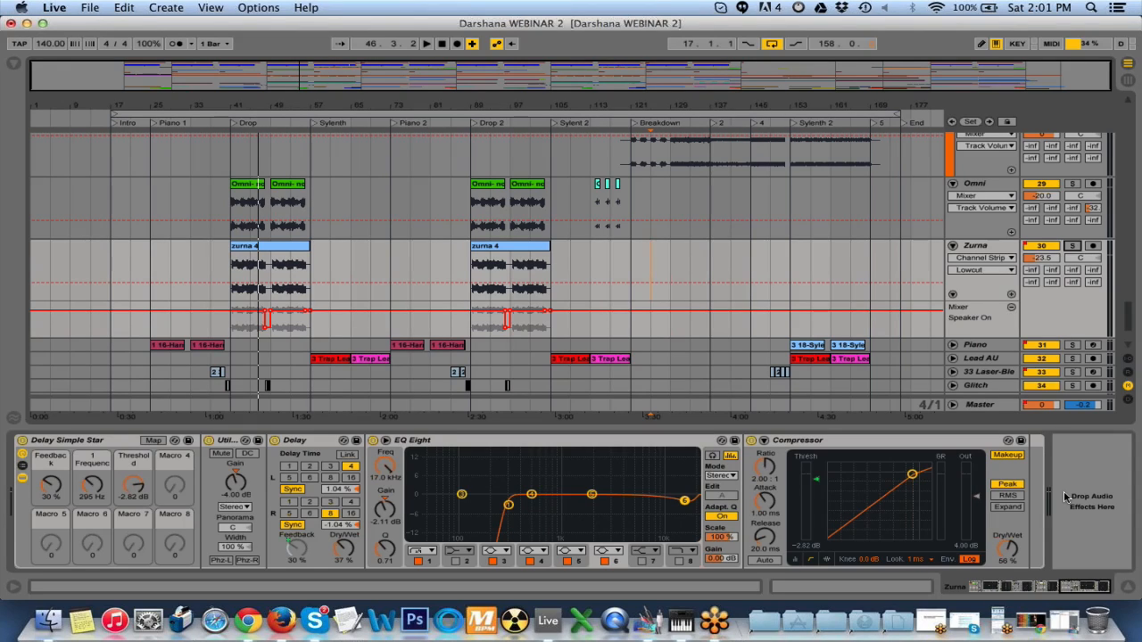
# - Select and unfold the Piano track, set the position to the Piano 2 marker and solo the track
pyautogui.moveTo(1128, 319); pyautogui.dragTo(1128, 362)
pyautogui.click(958, 275)
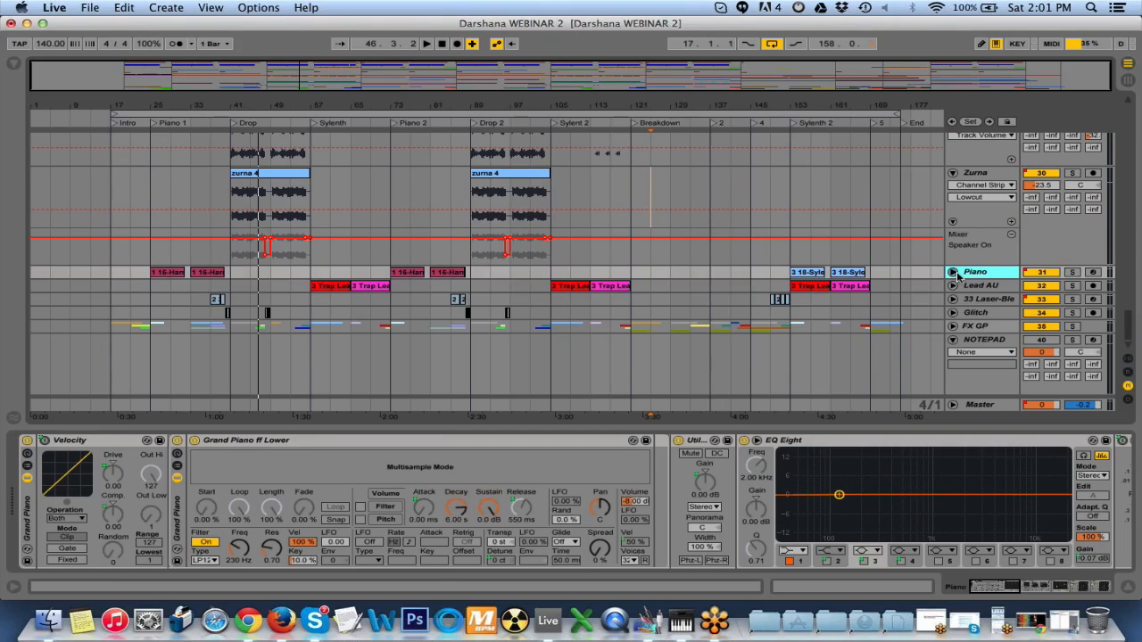
pyautogui.click(954, 273)
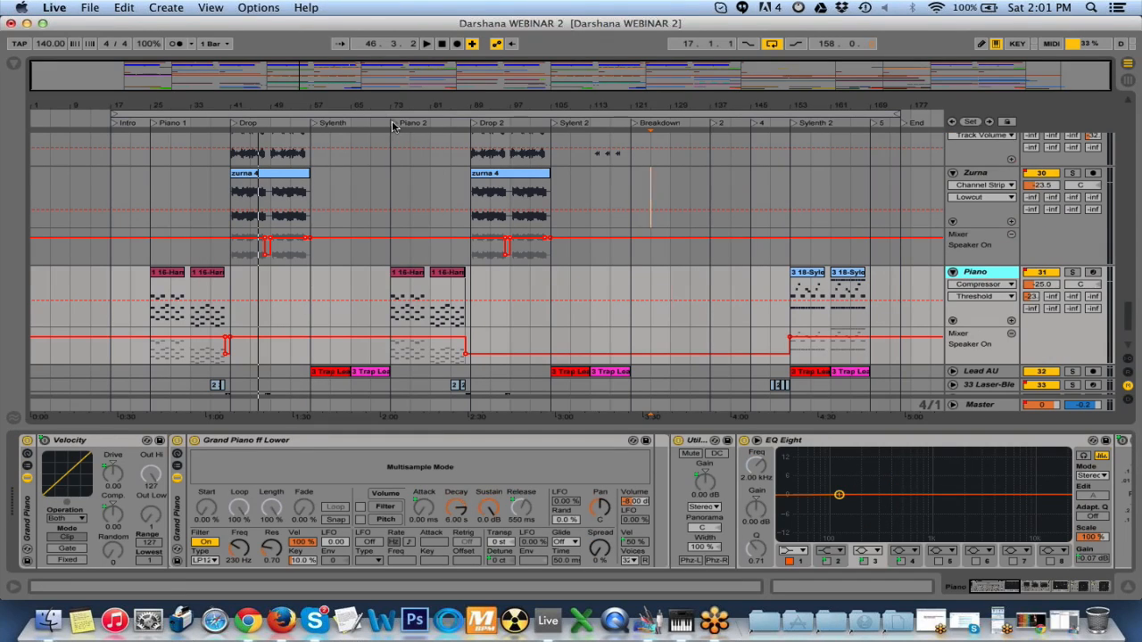
pyautogui.click(392, 126)
pyautogui.click(1074, 273)
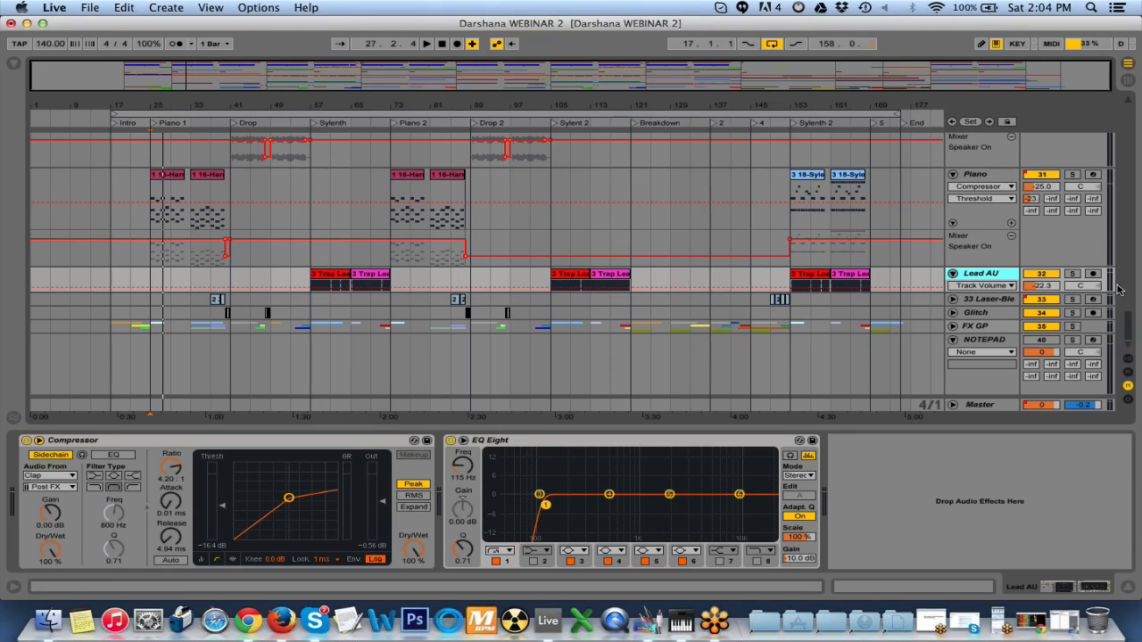
# - Show the Master track's mastering chain and select its FabFilter Pro-Q device
pyautogui.click(988, 408)
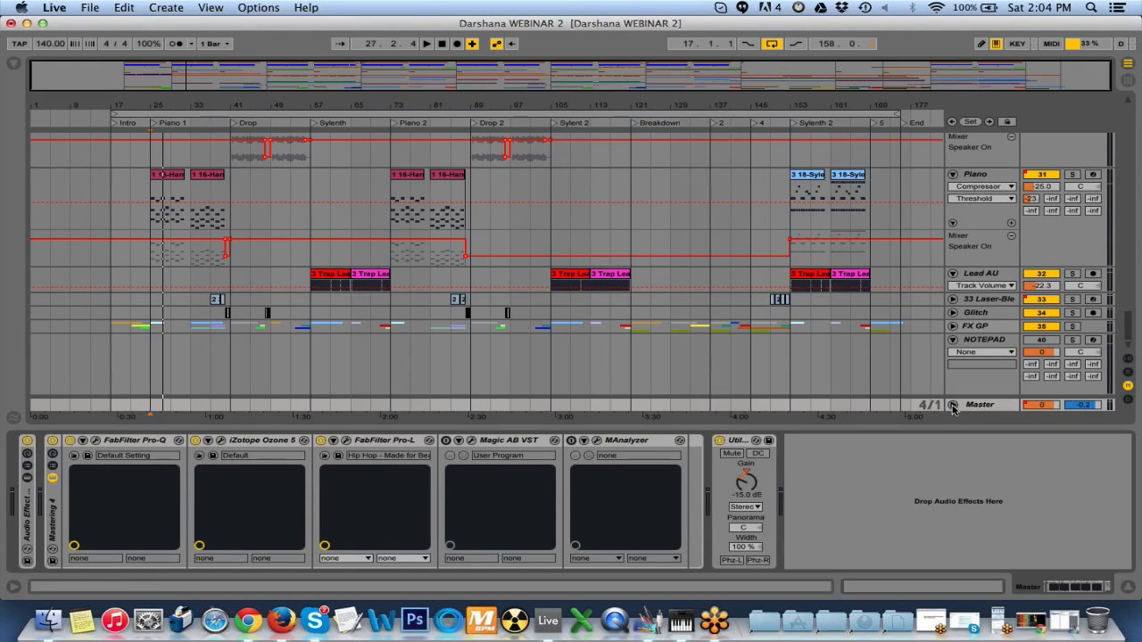
pyautogui.click(952, 406)
pyautogui.click(952, 249)
pyautogui.scroll(4, 1127, 328)
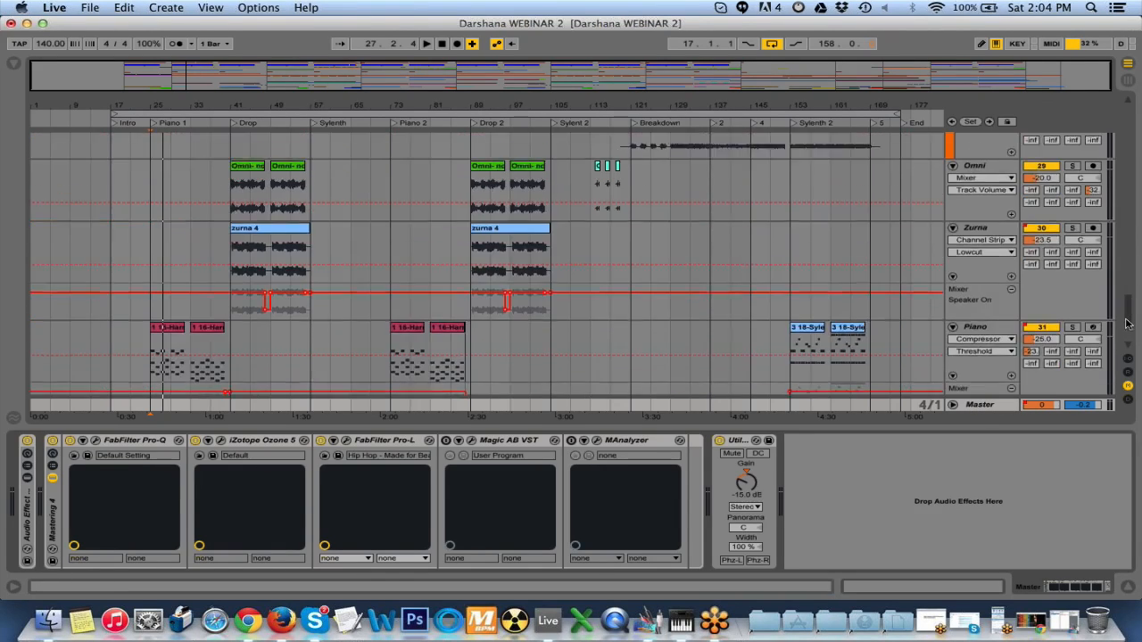
pyautogui.scroll(-4, 1126, 323)
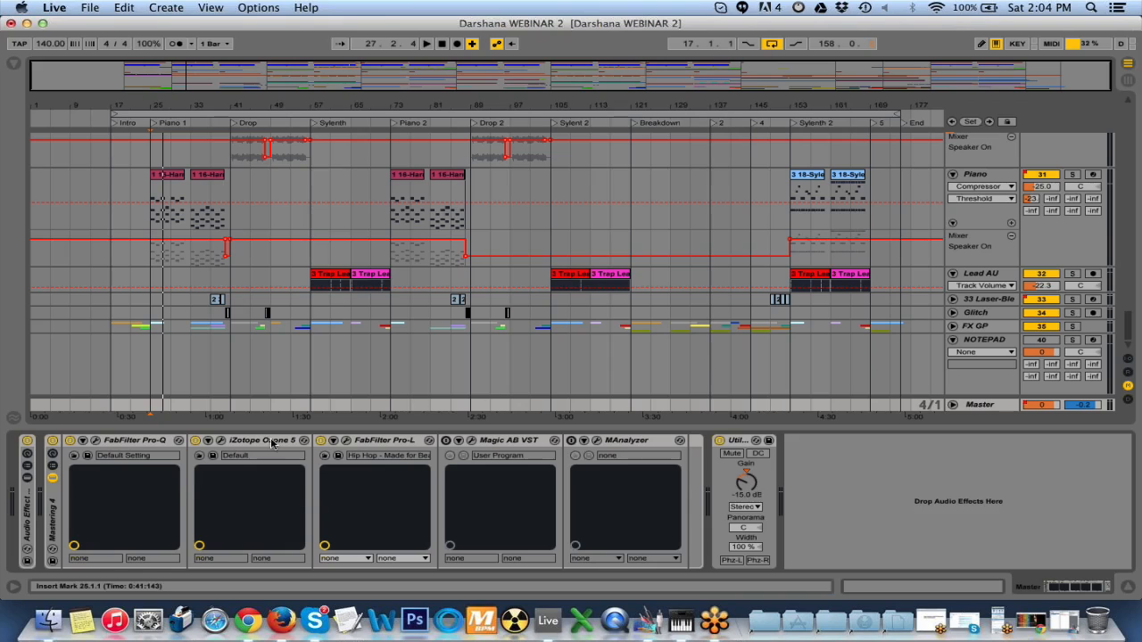
pyautogui.click(118, 445)
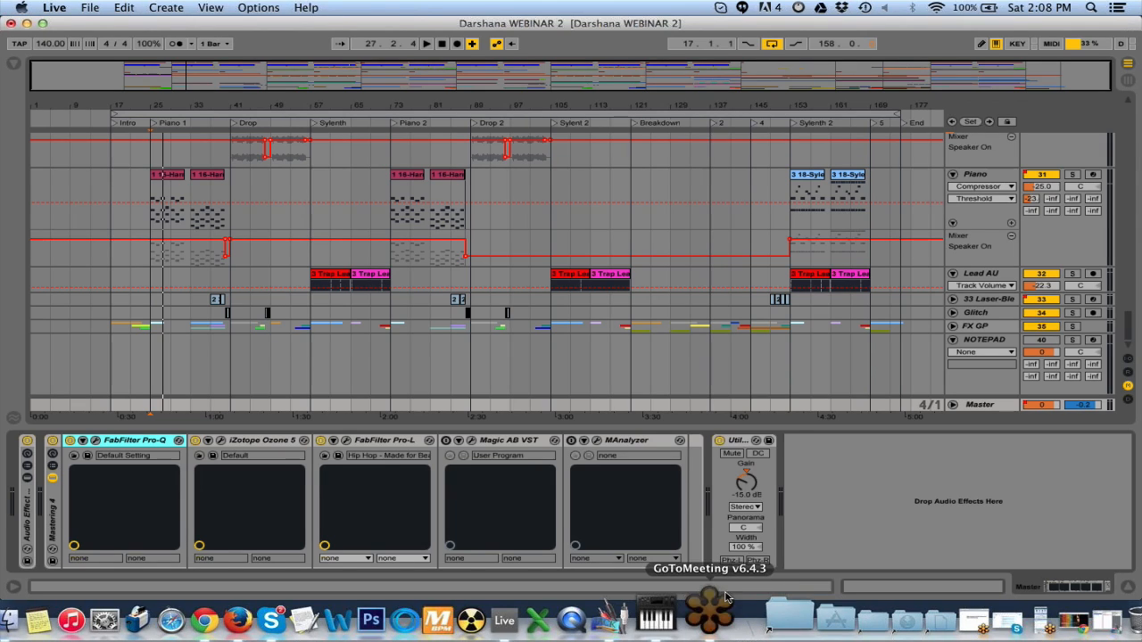
# - Switch briefly to GoToMeeting and back to Live, then save the current Live Set and close the Live window
pyautogui.click(724, 596)
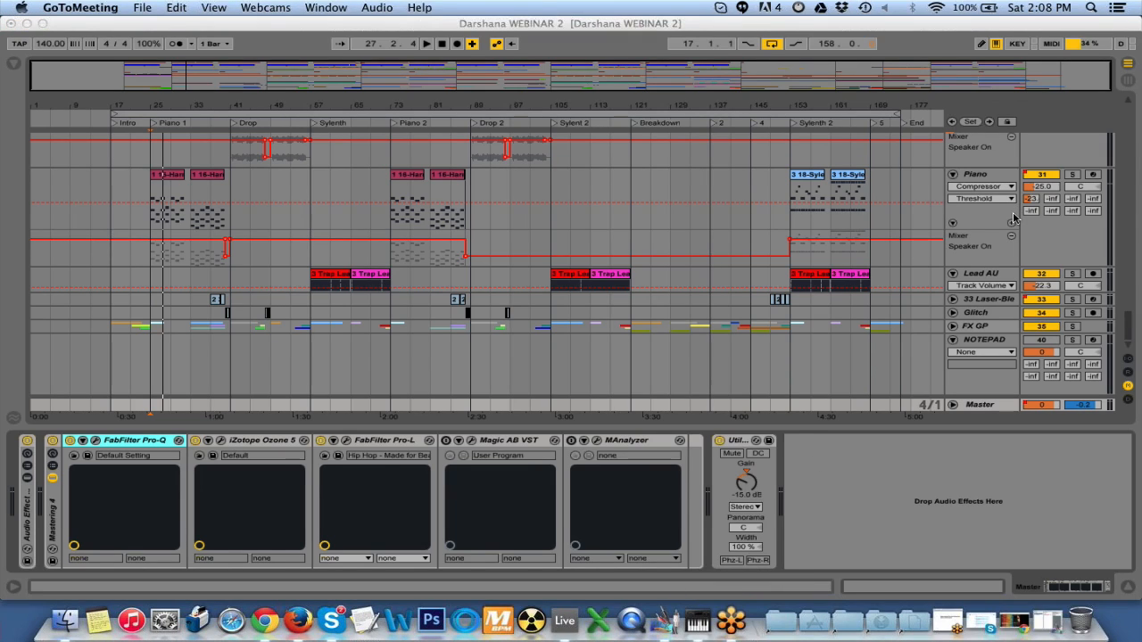
pyautogui.click(100, 9)
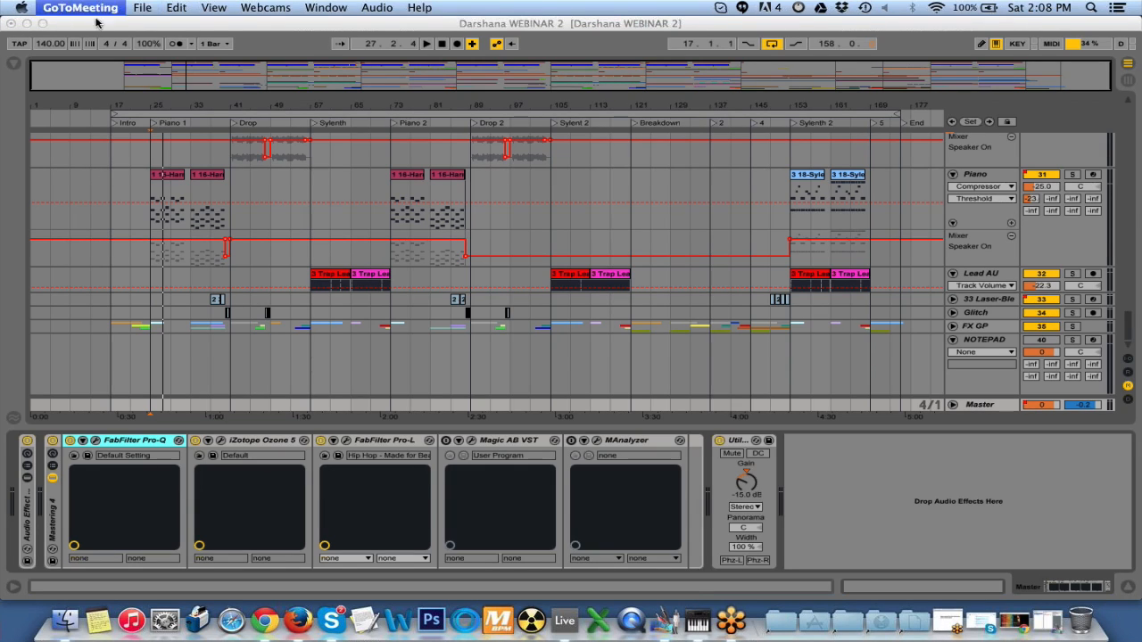
pyautogui.click(177, 27)
pyautogui.click(55, 7)
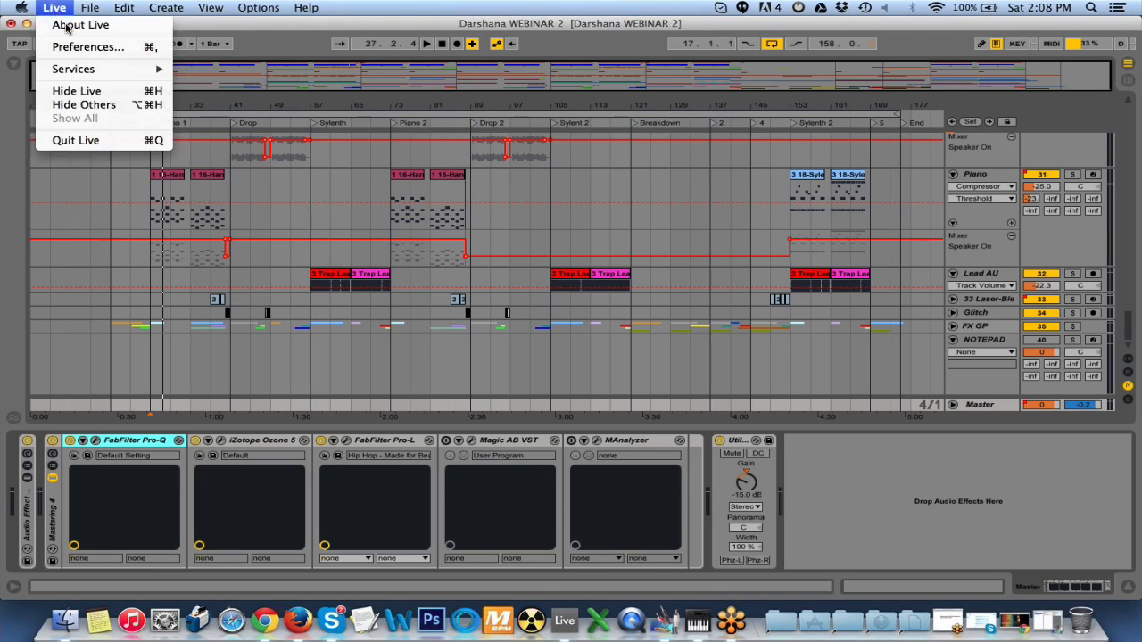
pyautogui.moveTo(91, 7)
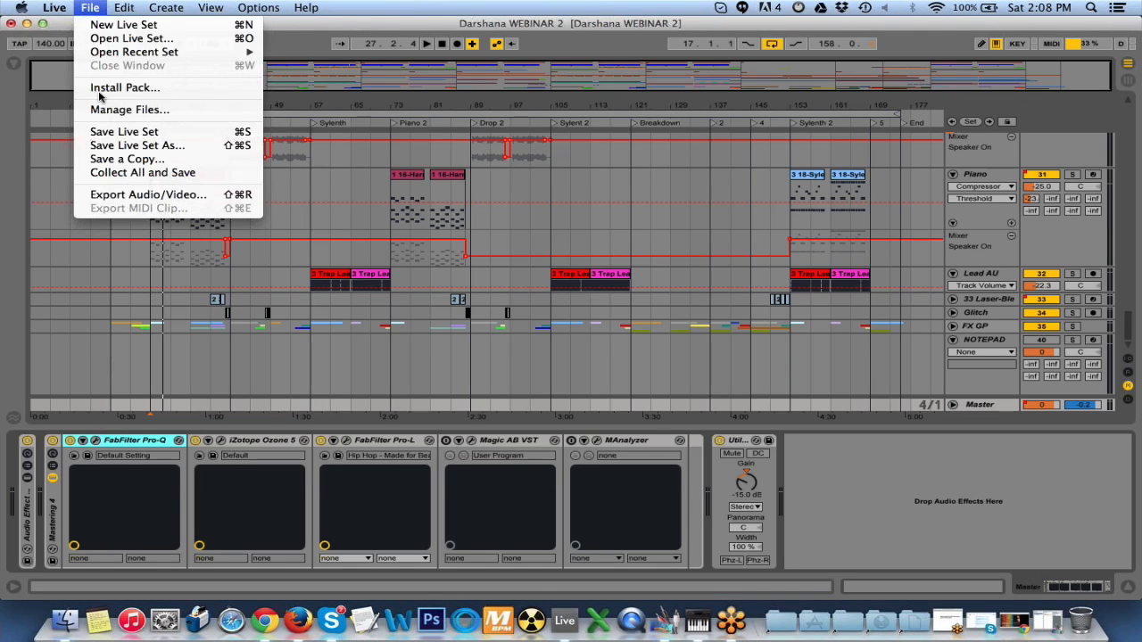
pyautogui.click(133, 132)
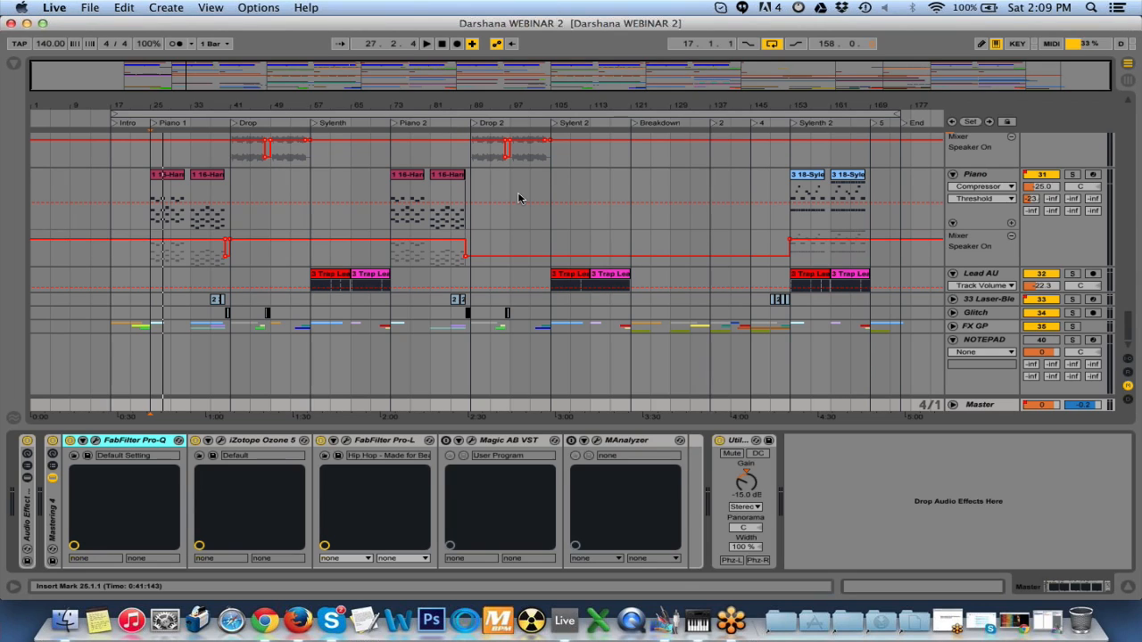
pyautogui.click(10, 24)
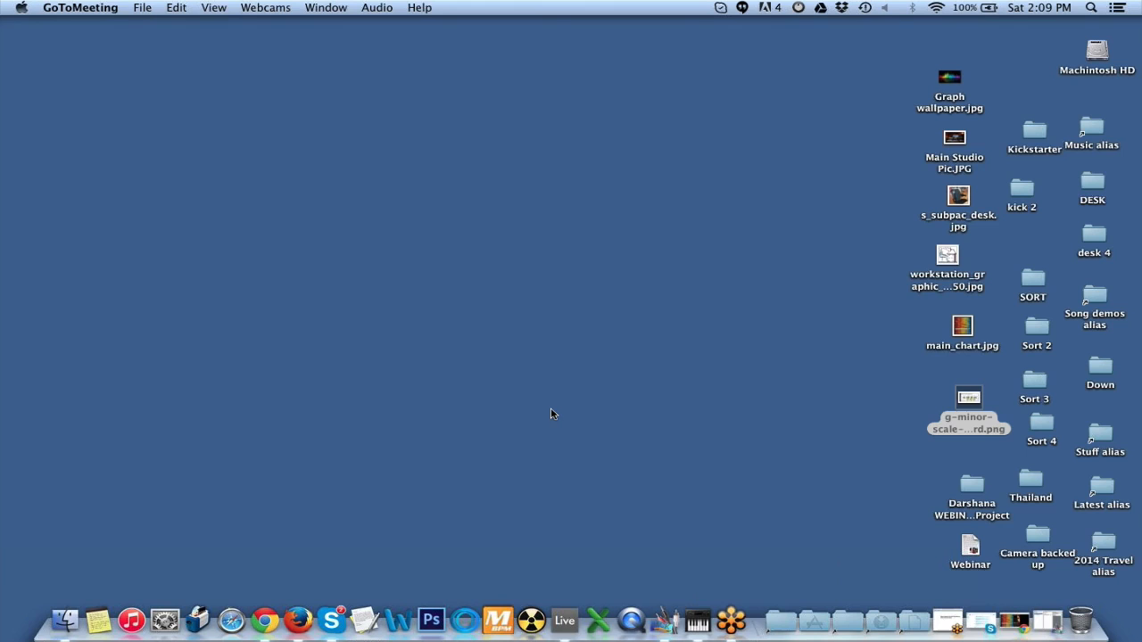
# - Relaunch Ableton Live and open the recent set Darshana WEBINAR 2.als from the Darshana WEBINAR 2 project
pyautogui.click(563, 617)
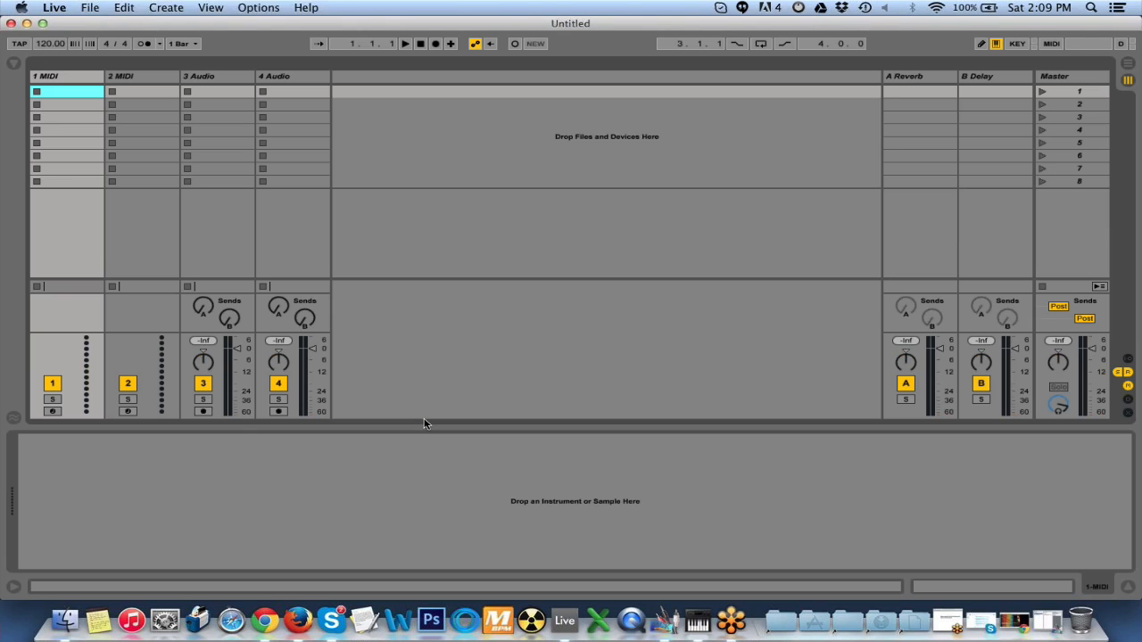
pyautogui.click(60, 9)
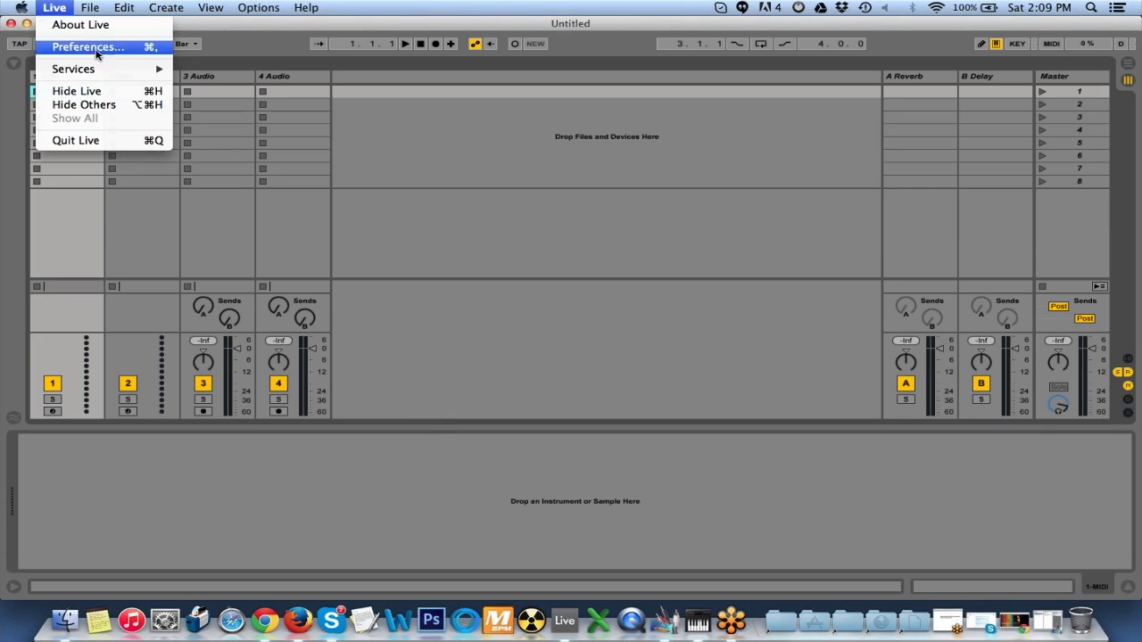
pyautogui.moveTo(90, 7)
pyautogui.moveTo(177, 56)
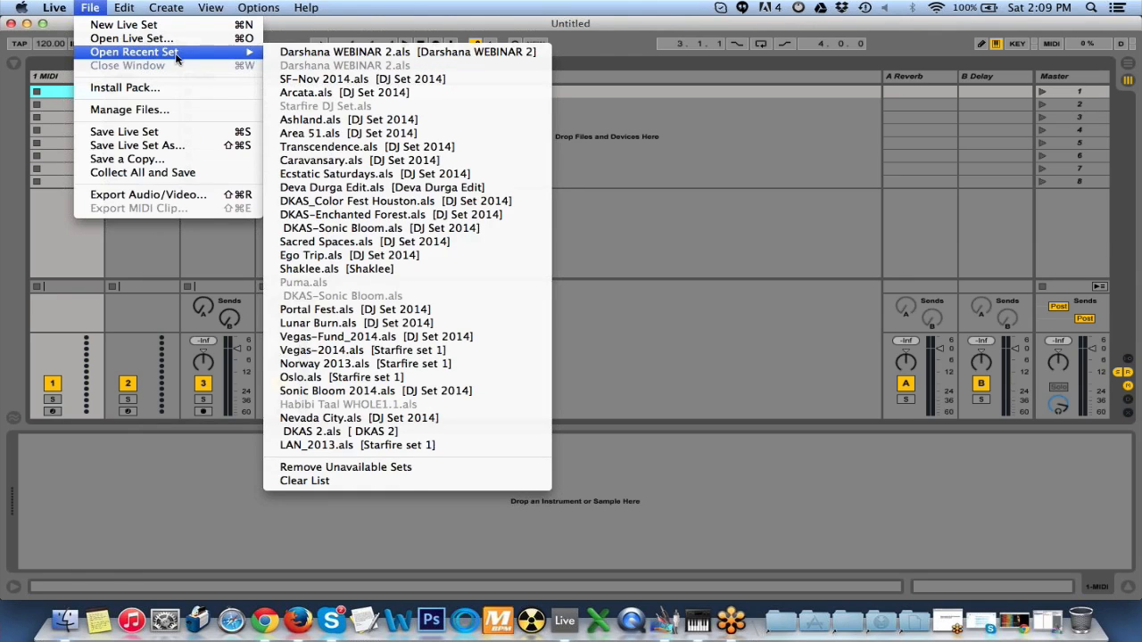
pyautogui.click(348, 52)
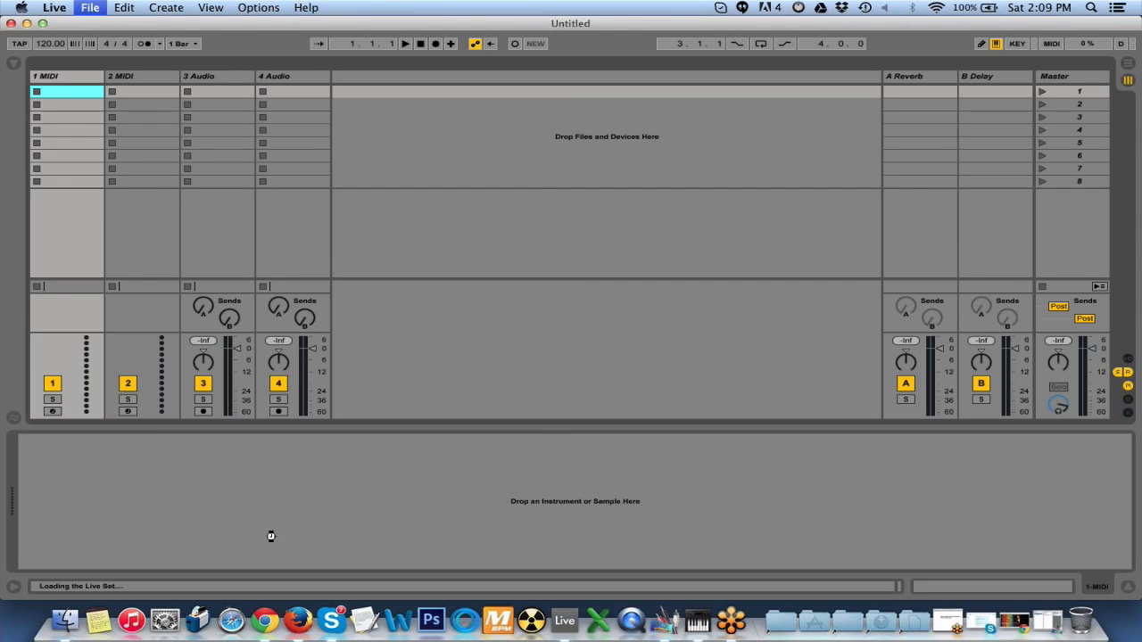
# - Quit Skype, Firefox and Google Chrome while the Live Set loads
pyautogui.rightClick(329, 615)
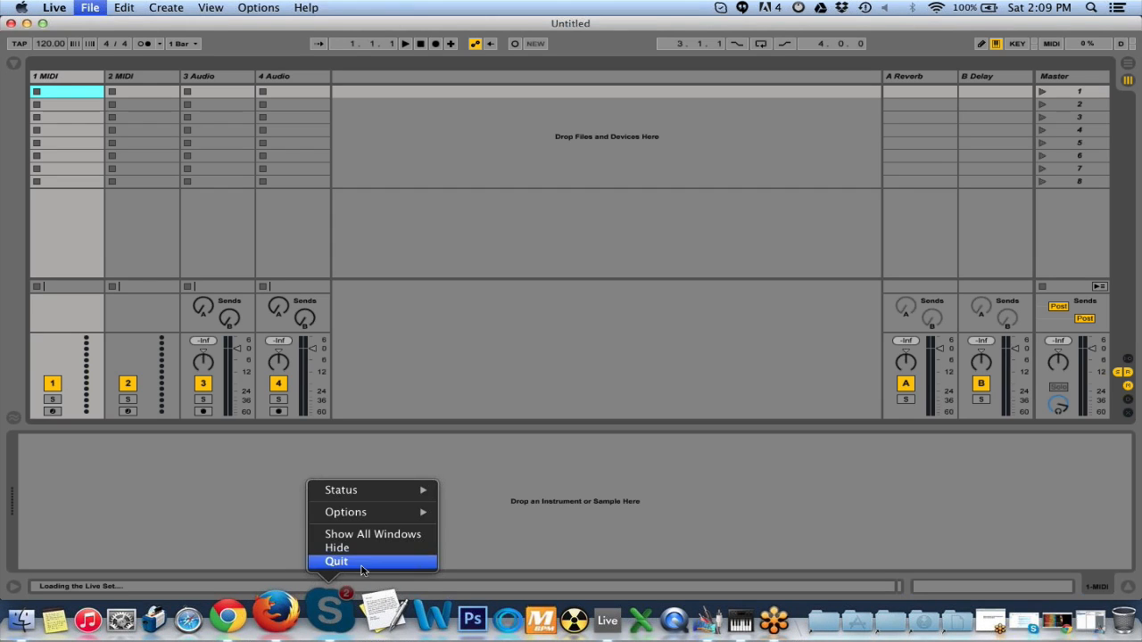
pyautogui.click(367, 562)
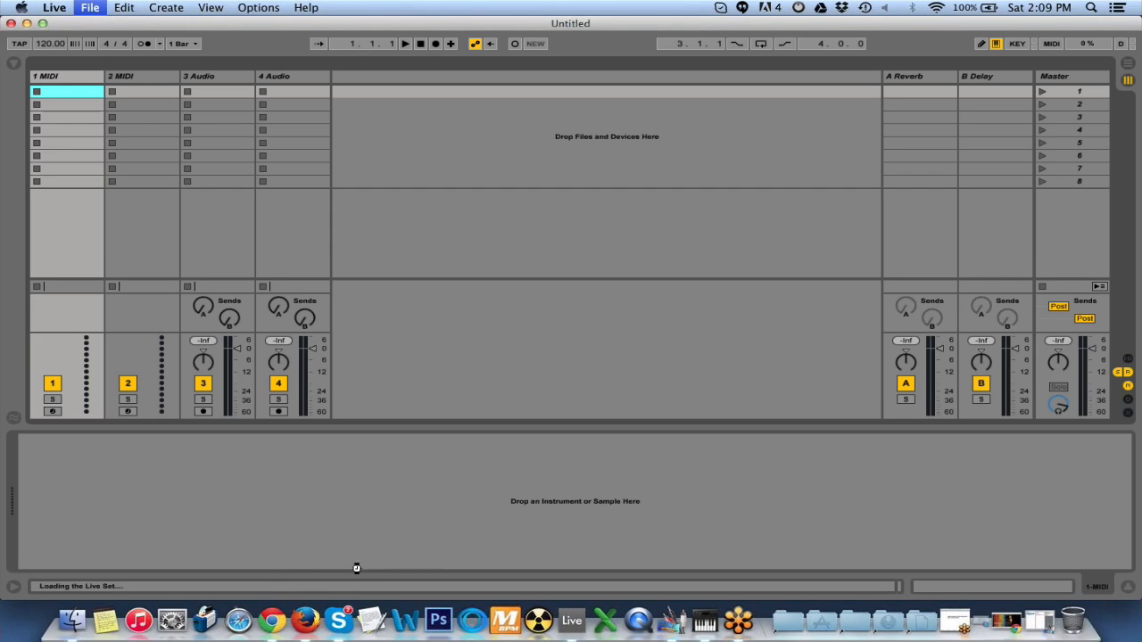
pyautogui.rightClick(325, 616)
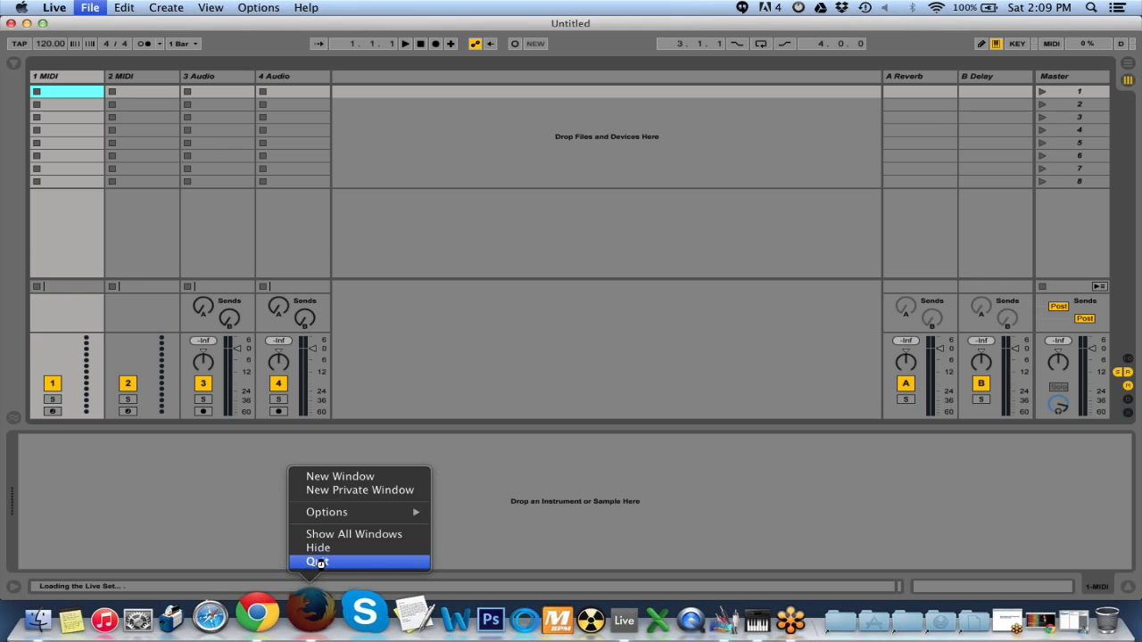
pyautogui.click(319, 562)
pyautogui.click(301, 618)
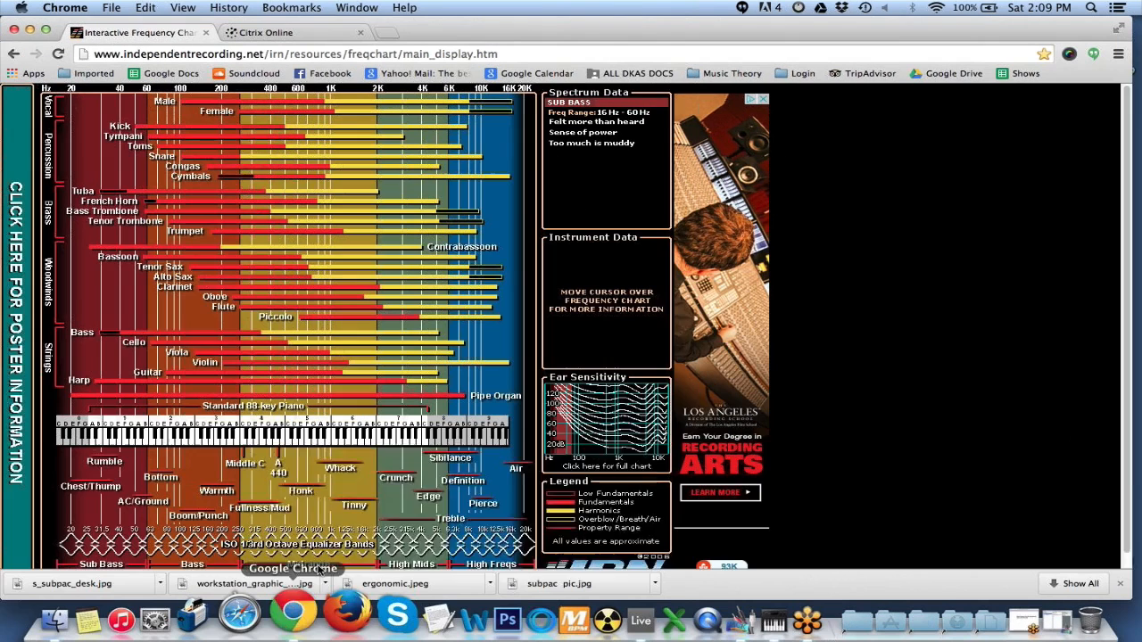
pyautogui.rightClick(297, 615)
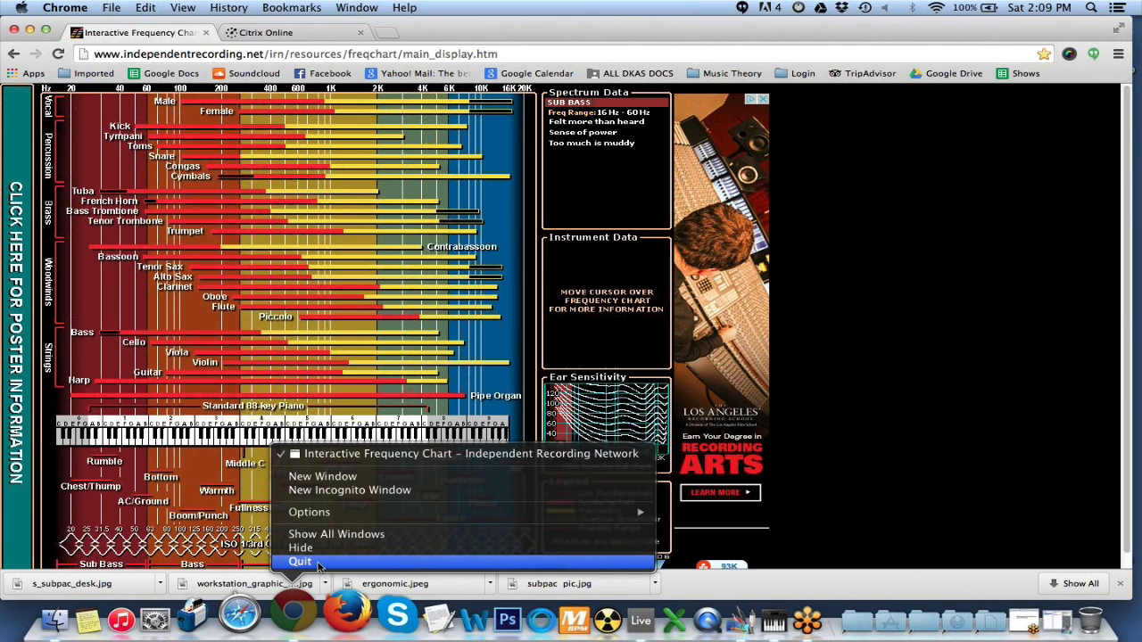
pyautogui.click(319, 564)
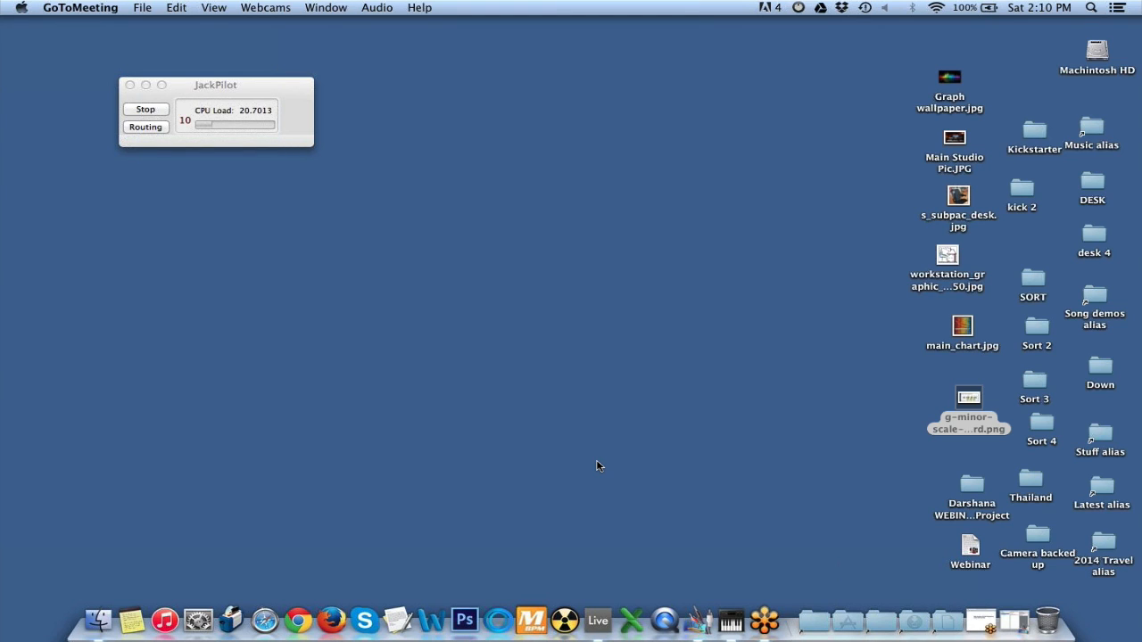
# - Launch Ableton Live 9 Suite again from the desktop
pyautogui.click(597, 620)
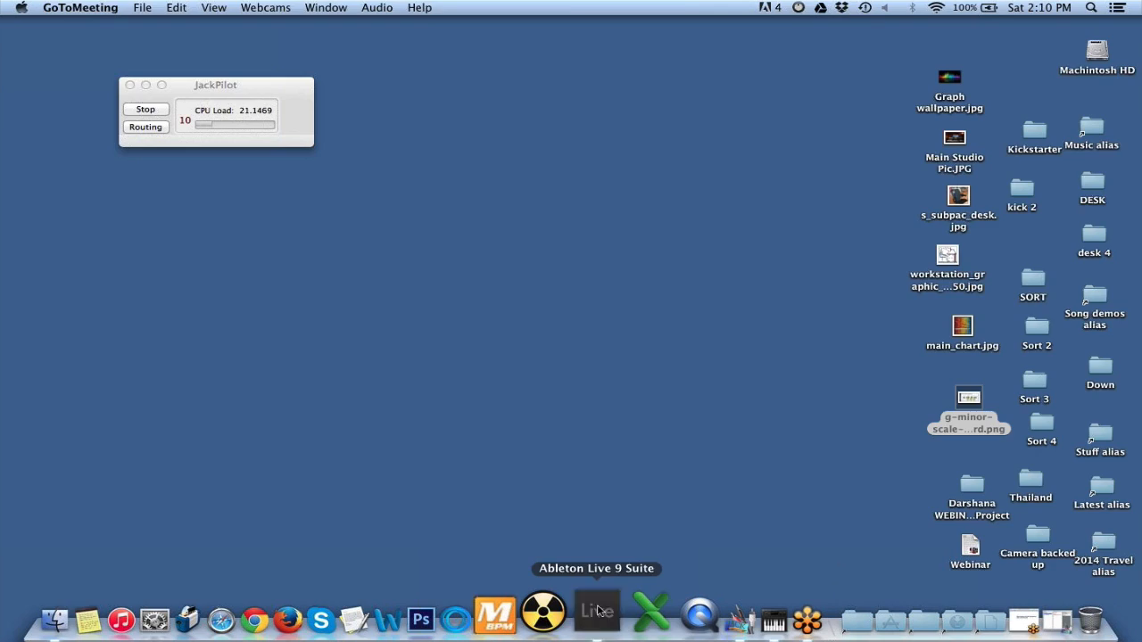